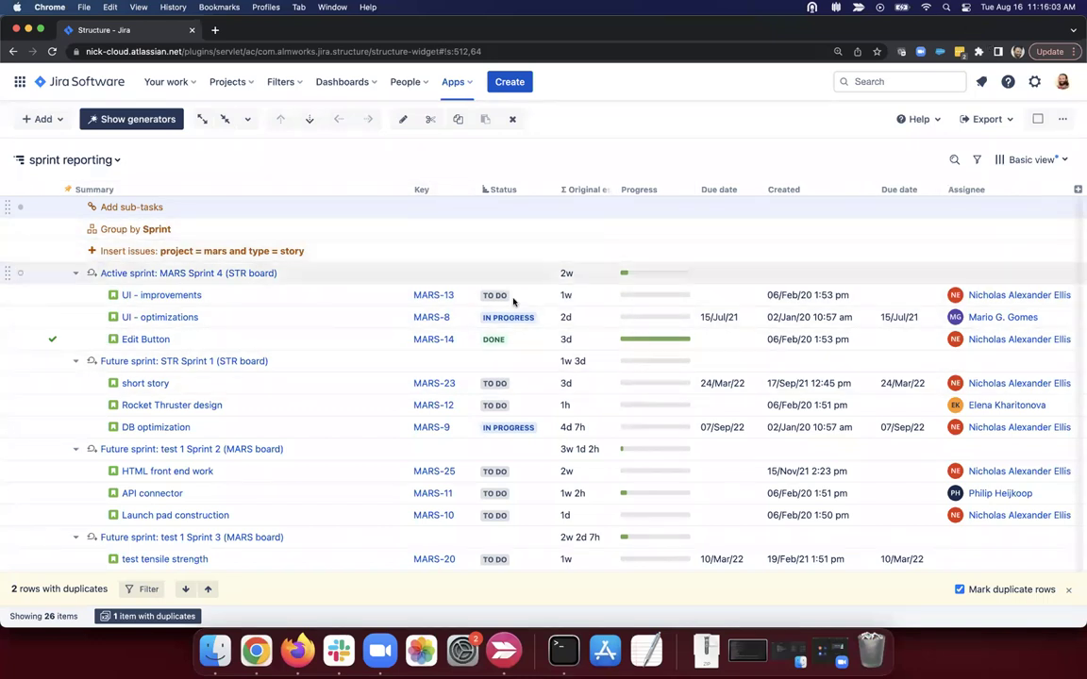
Revert the modified Basic view to its saved column layout.
click(1031, 160)
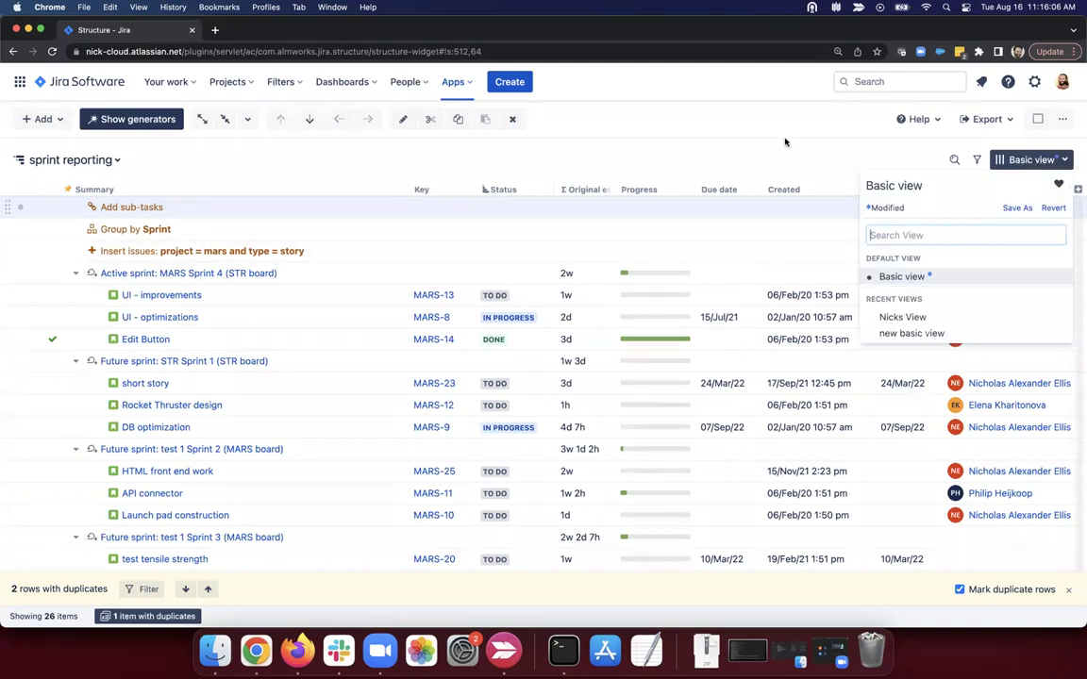
click(793, 169)
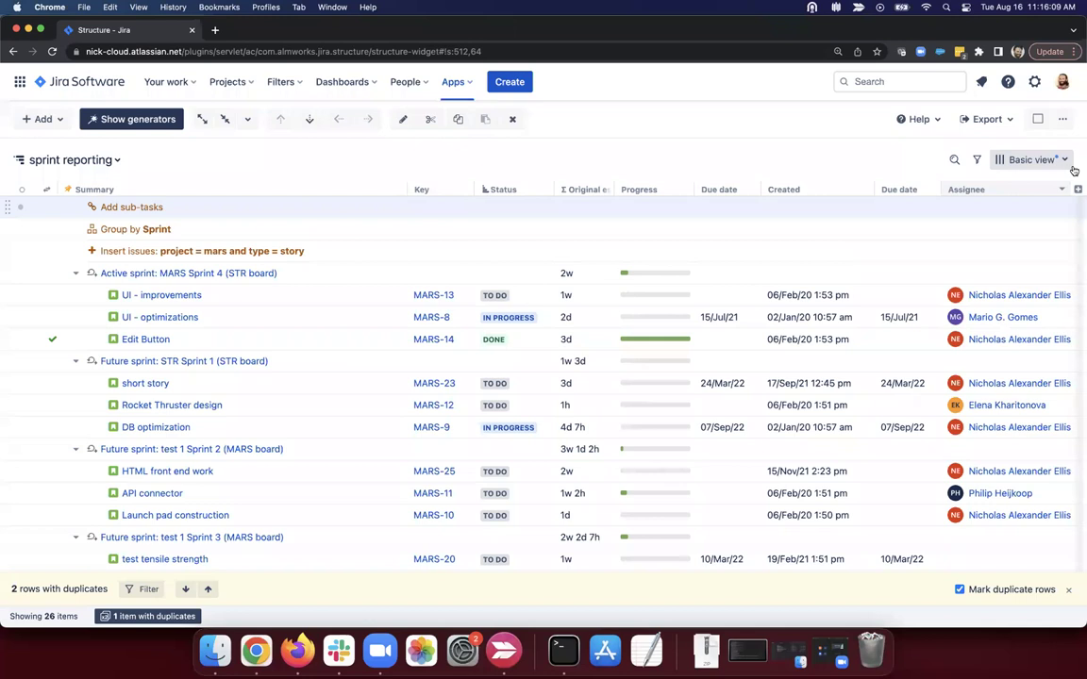
click(1032, 160)
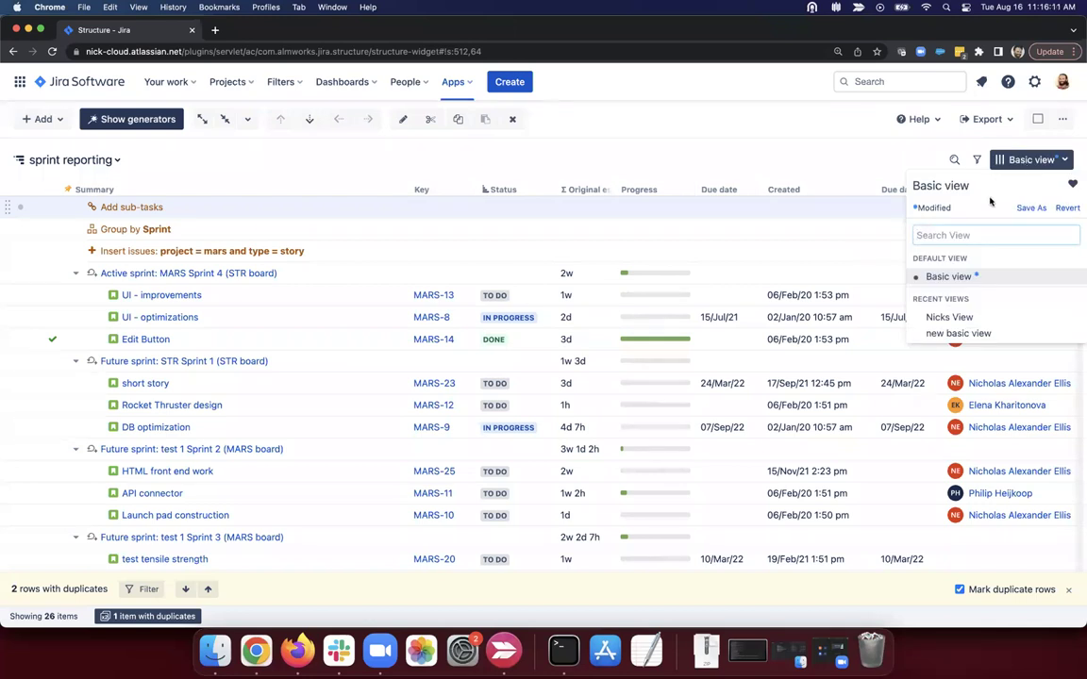
click(1066, 208)
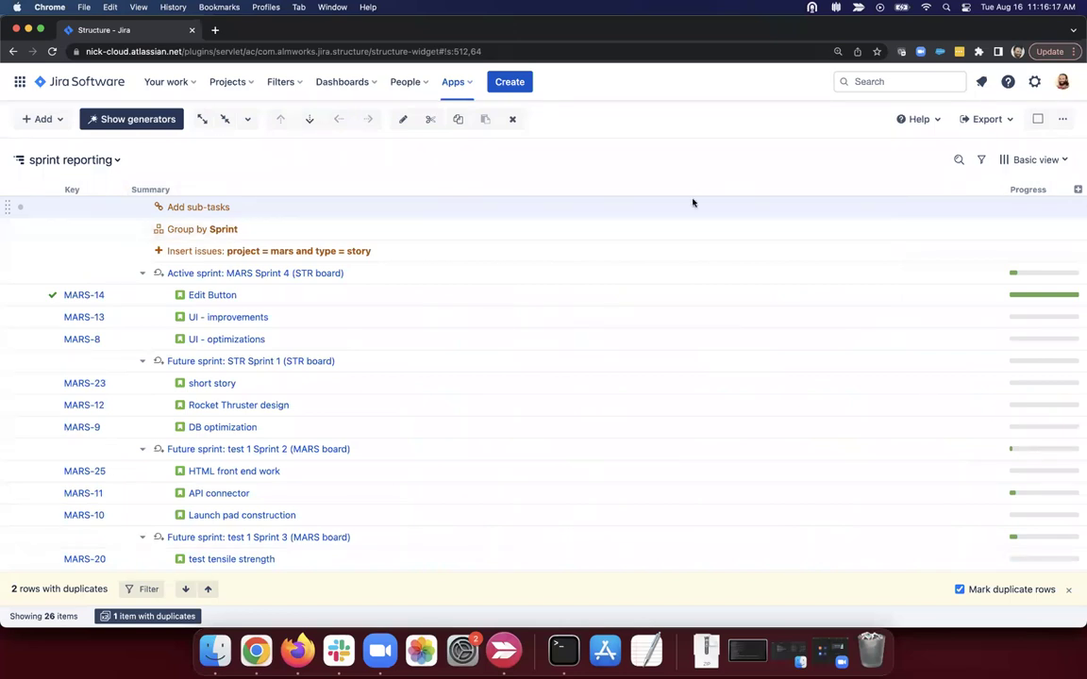
Add an Assignee column to the sprint reporting structure.
click(1076, 191)
text(ass)
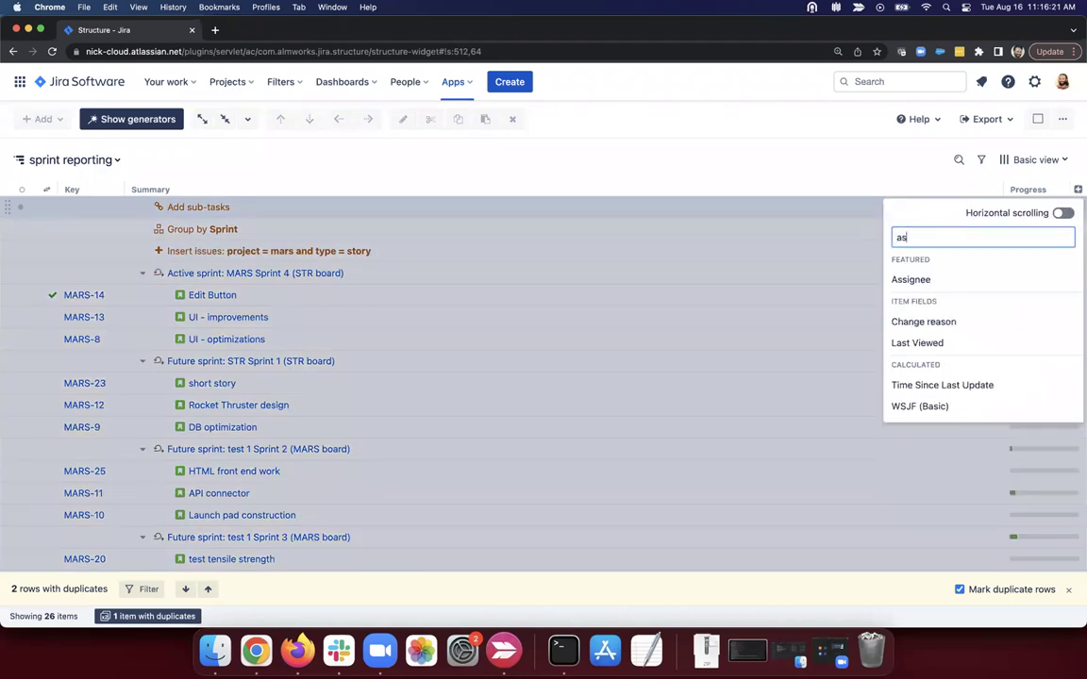
click(910, 279)
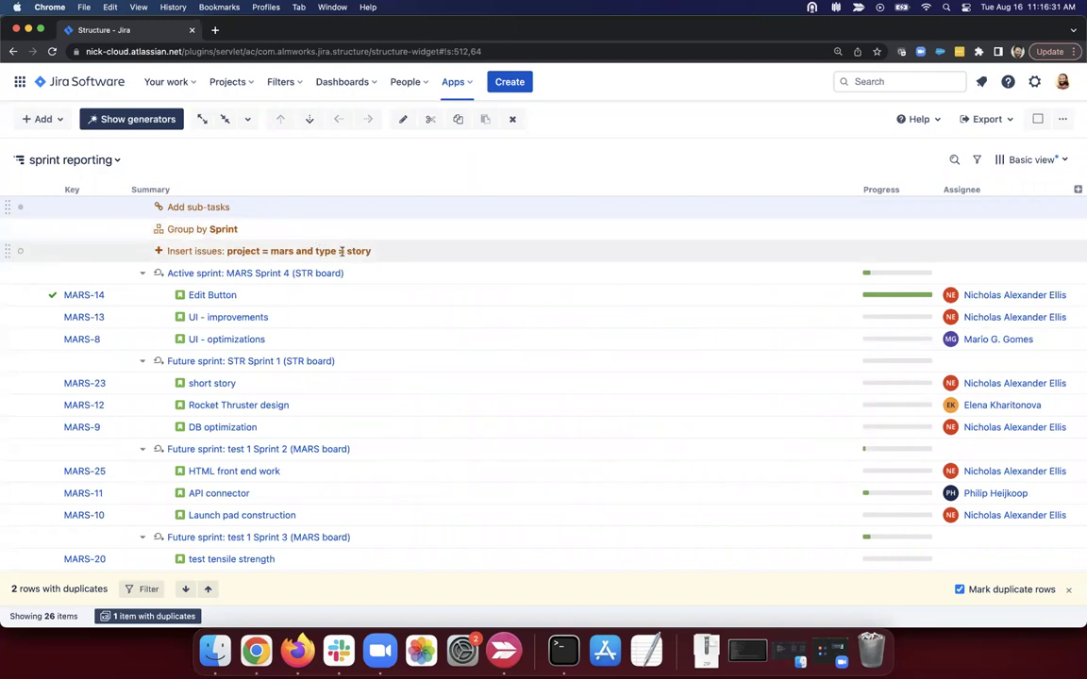
Remove the insert, sub-task and sprint grouping generators to empty the structure, and dismiss the duplicate rows bar.
click(277, 251)
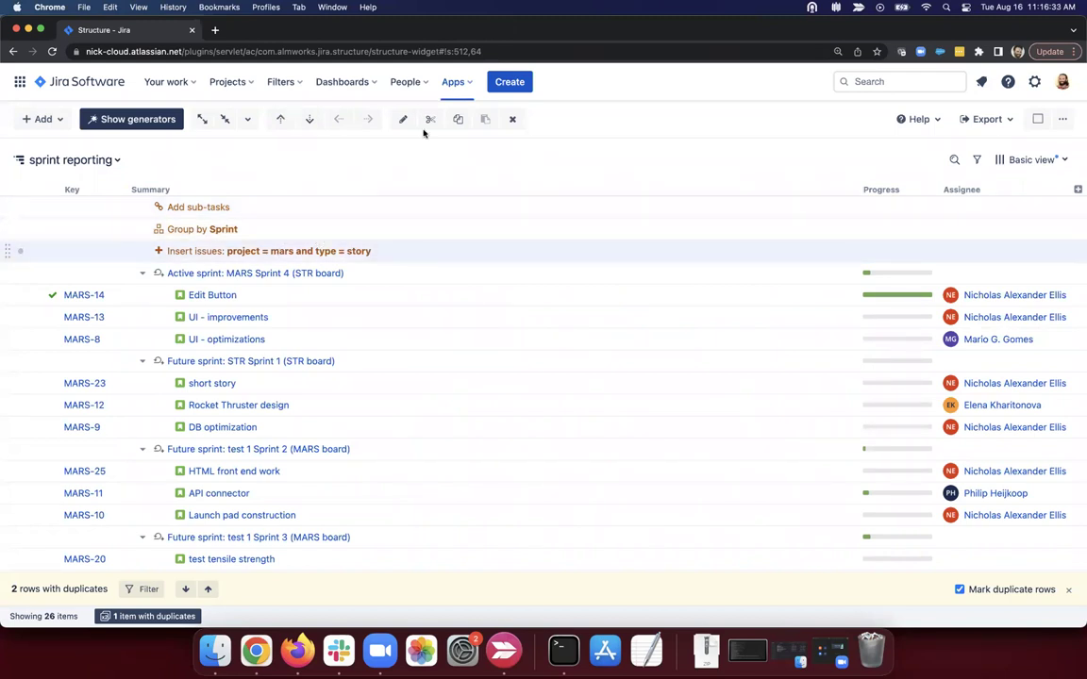
click(512, 119)
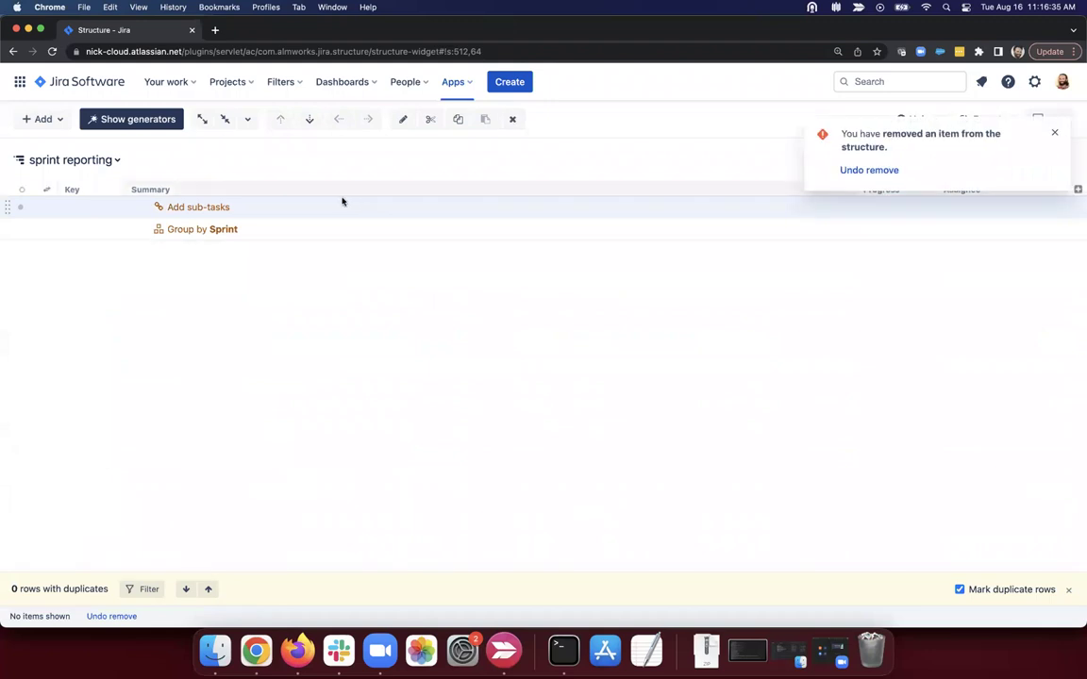
click(507, 118)
click(508, 119)
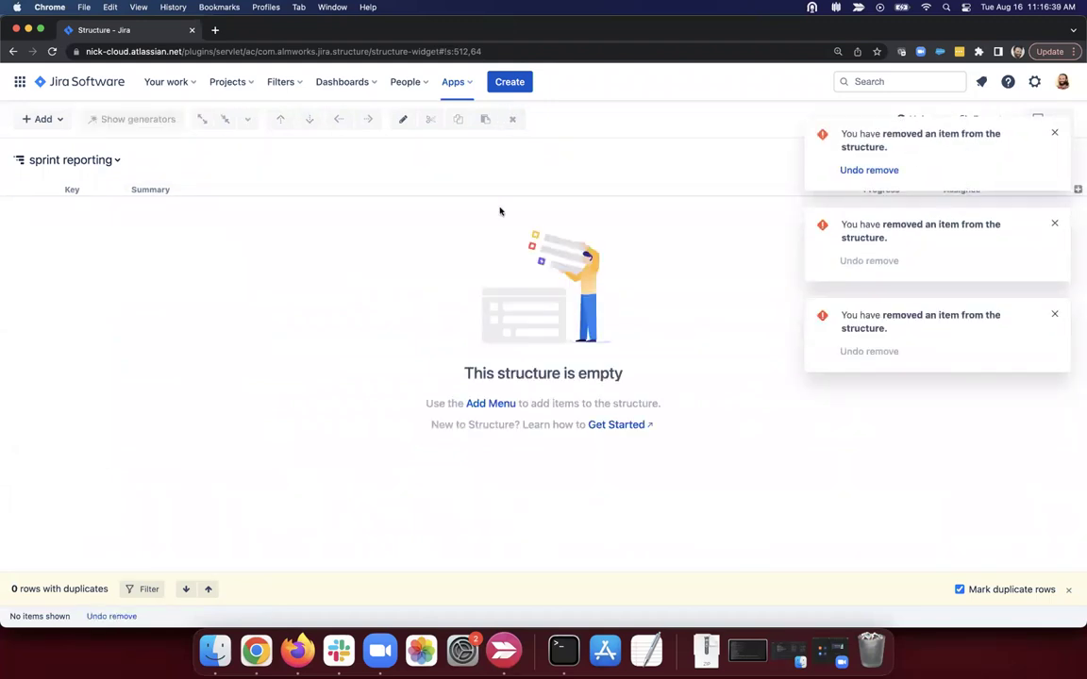
click(1068, 590)
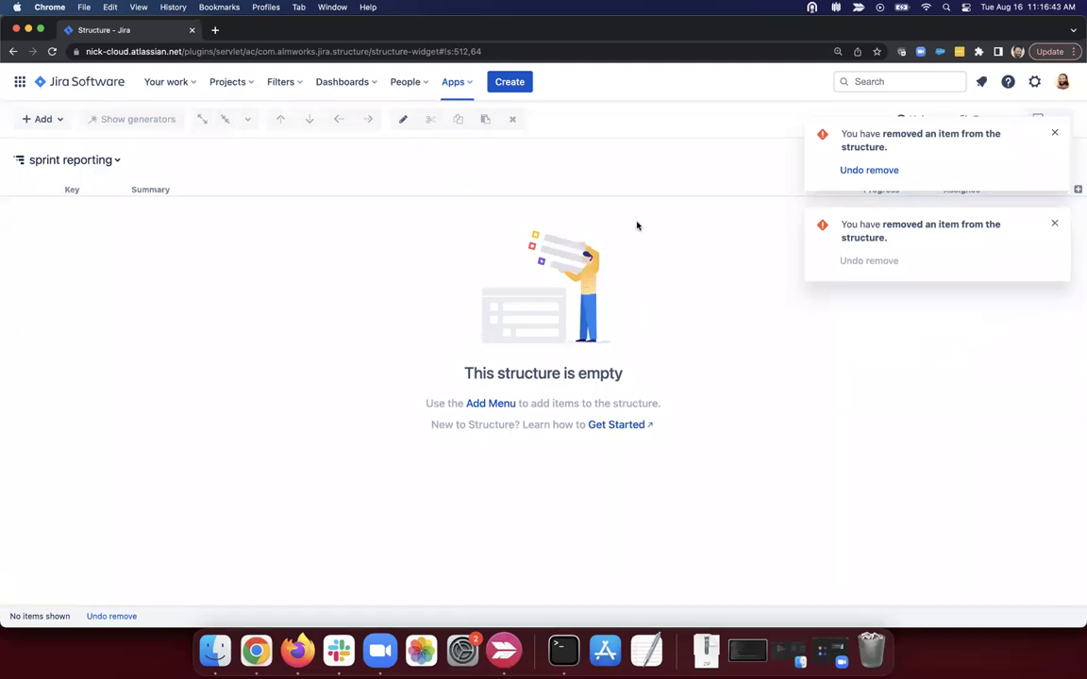
click(43, 119)
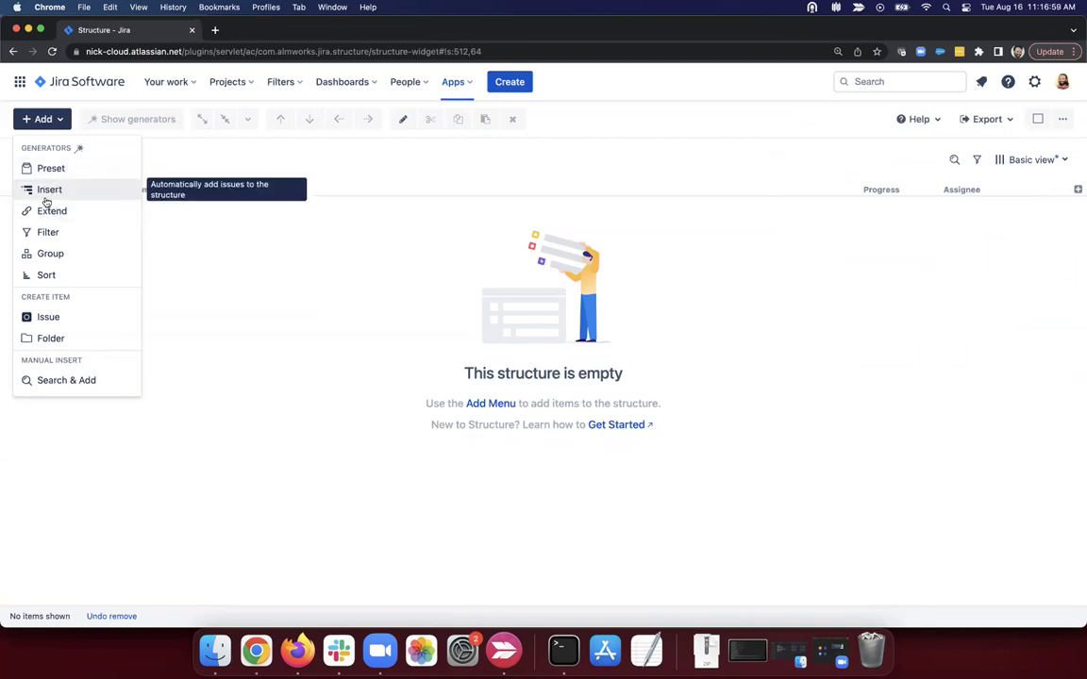
click(66, 191)
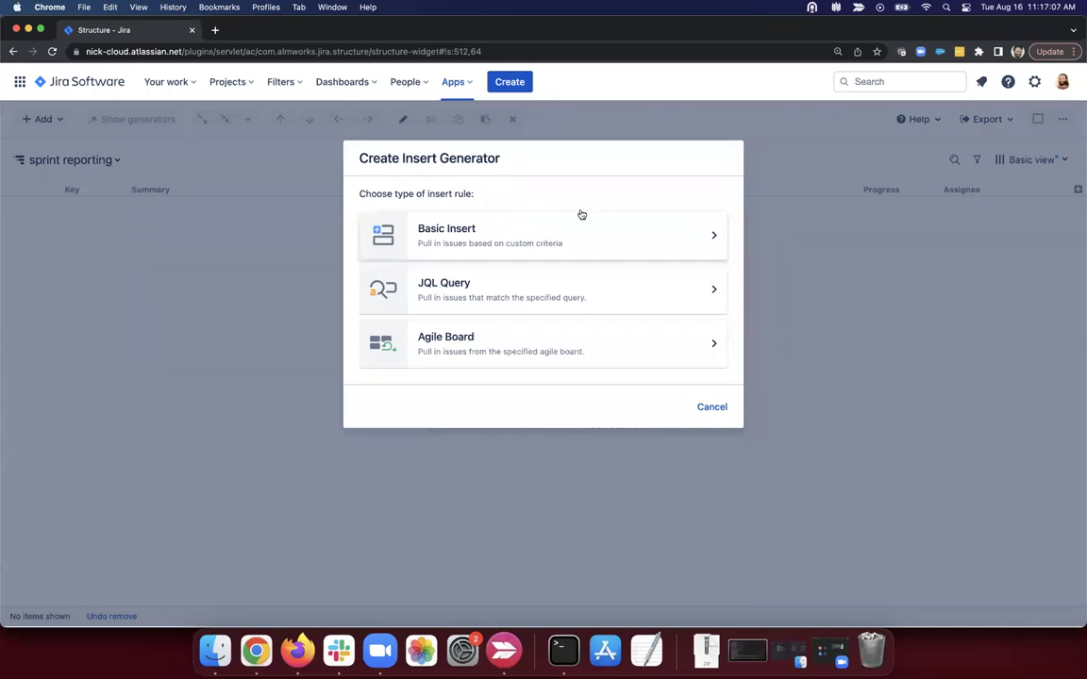
click(481, 247)
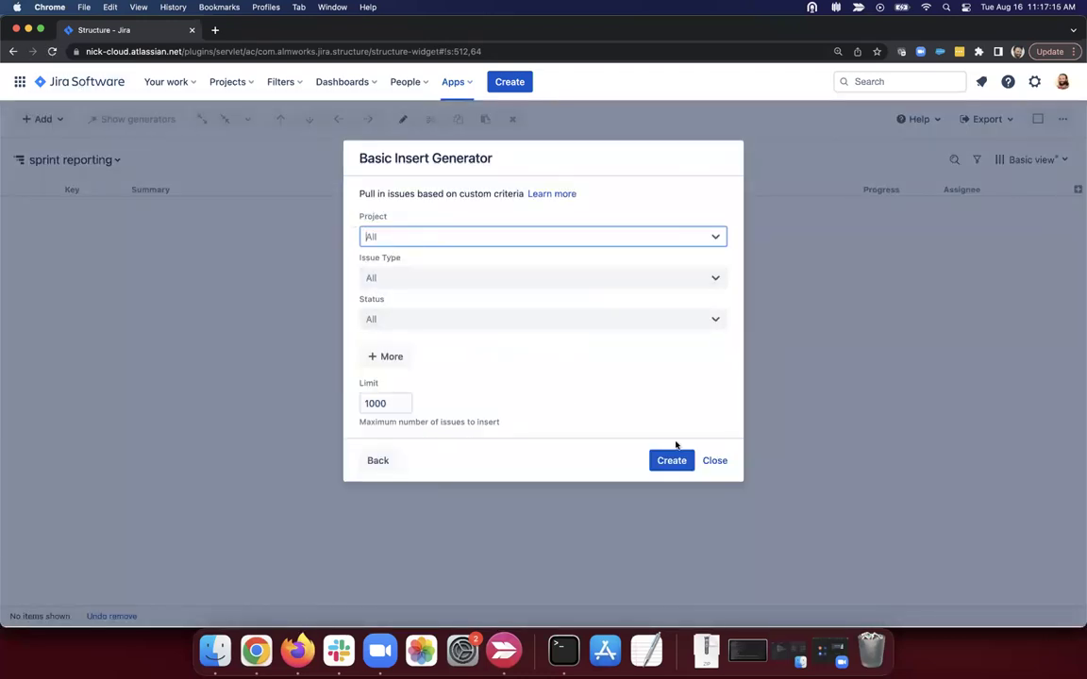
click(714, 460)
Create a JQL Query insert generator that pulls in issues matching "project = mars and type = story".
click(55, 120)
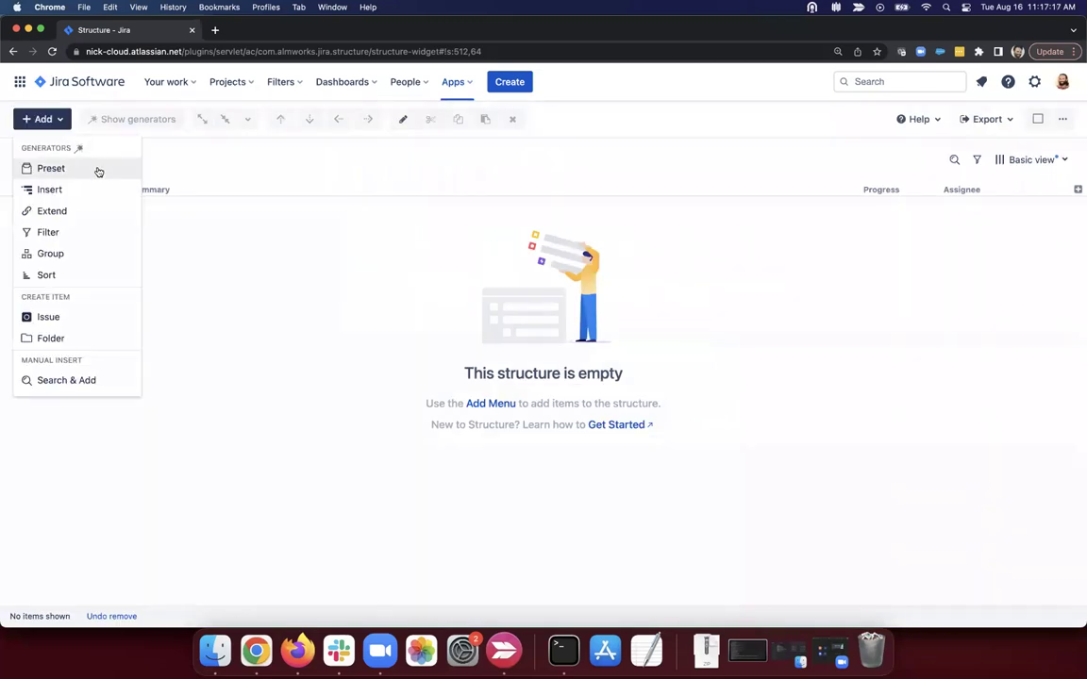
click(82, 189)
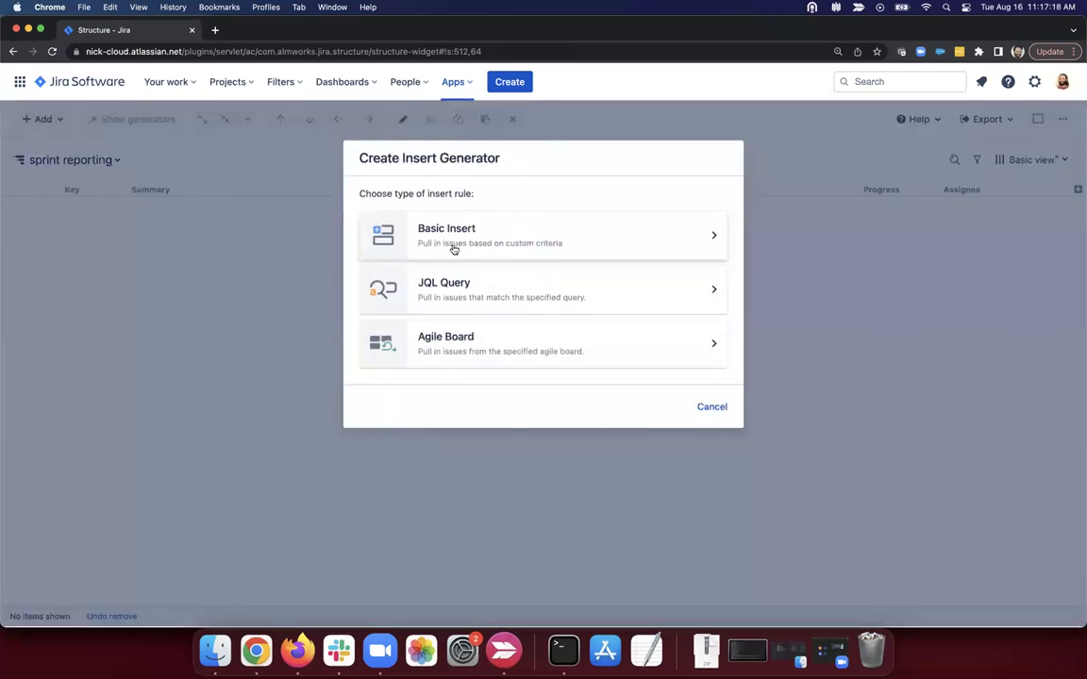
click(509, 298)
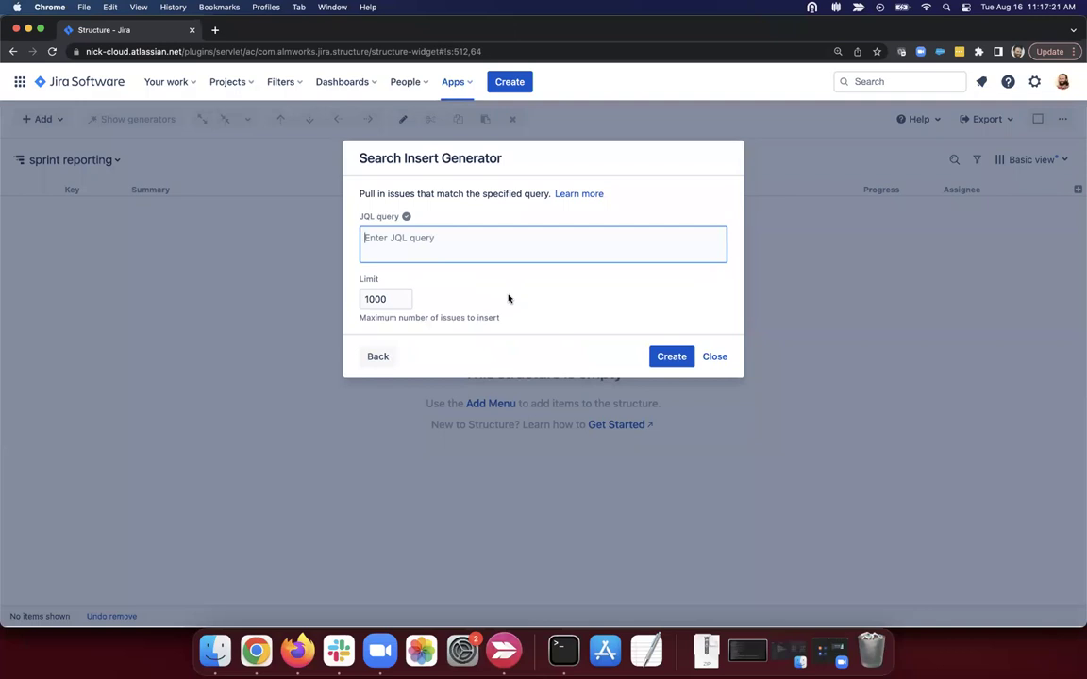
text(project = mars and typ)
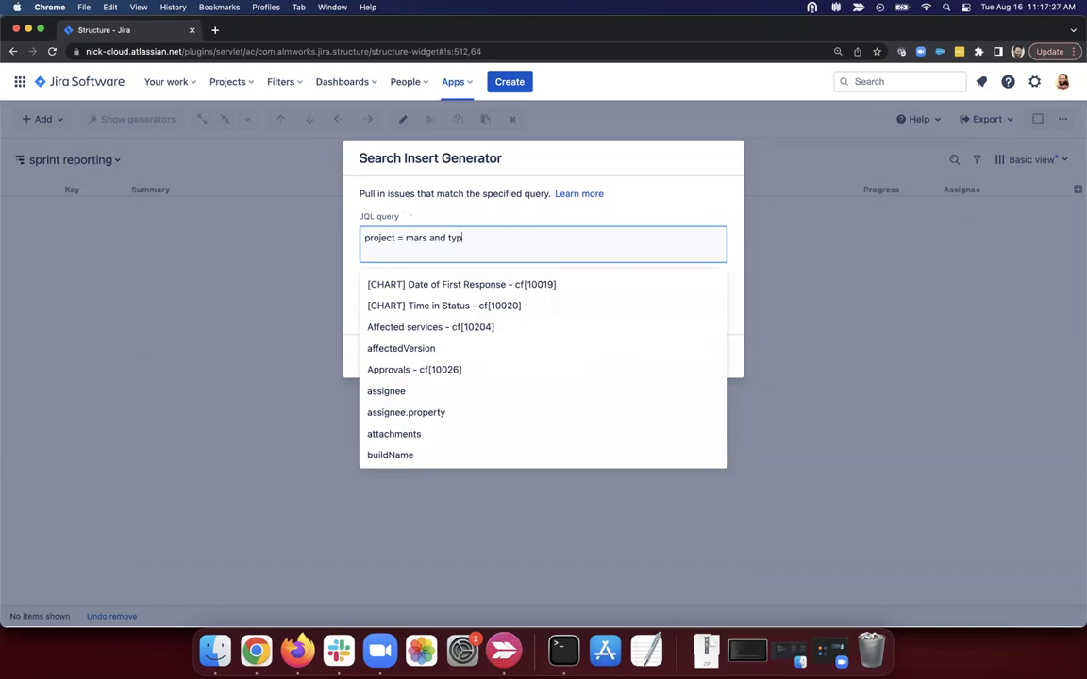
text(e )
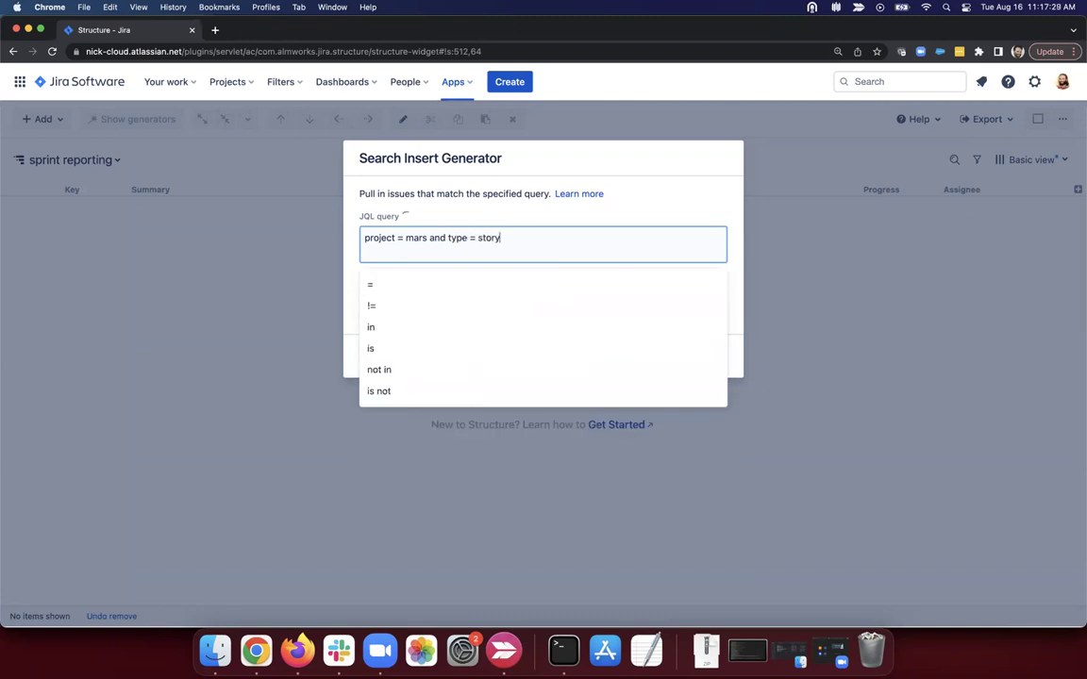
text(= story)
click(673, 351)
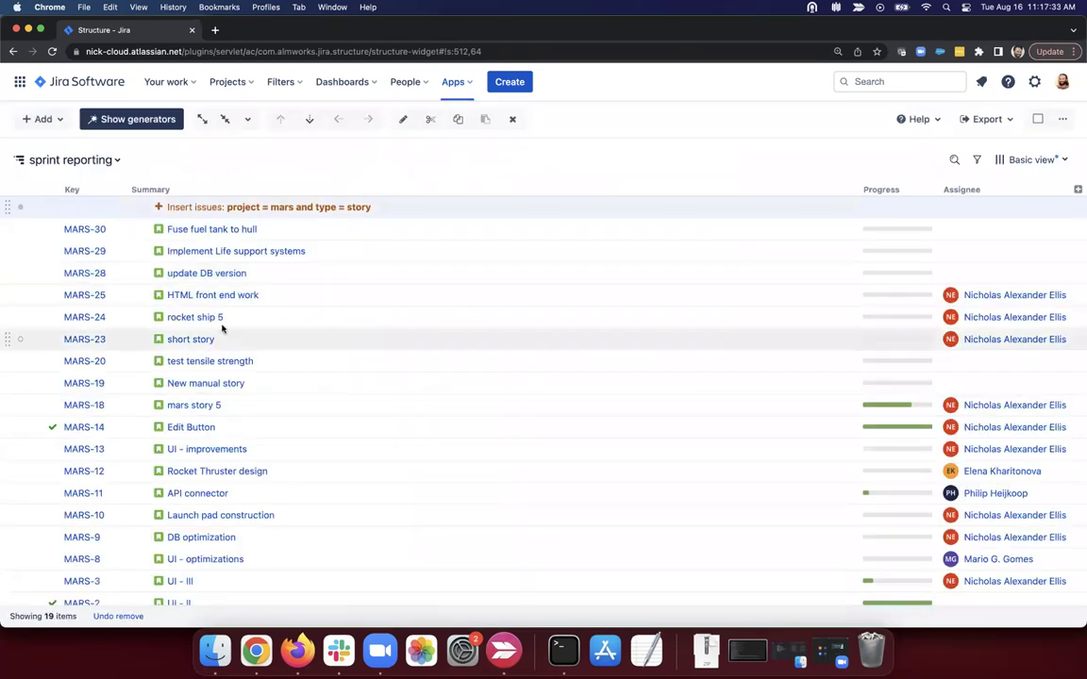
Add a sort generator that orders the issues by Rank, ascending, with moved items updating ranks.
click(112, 160)
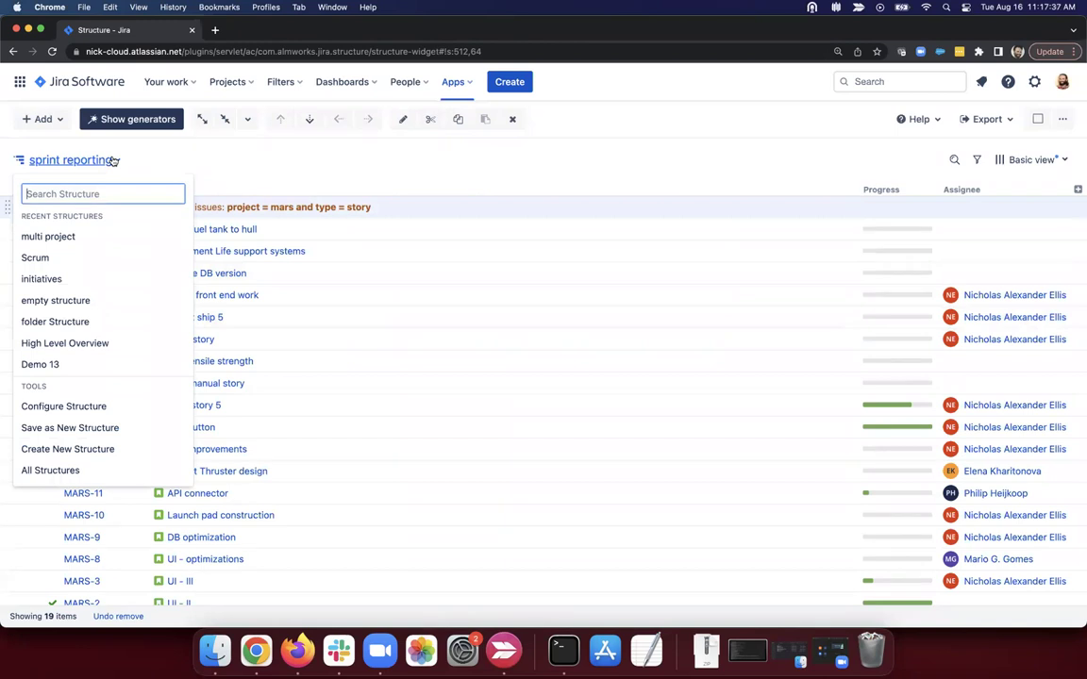
click(44, 119)
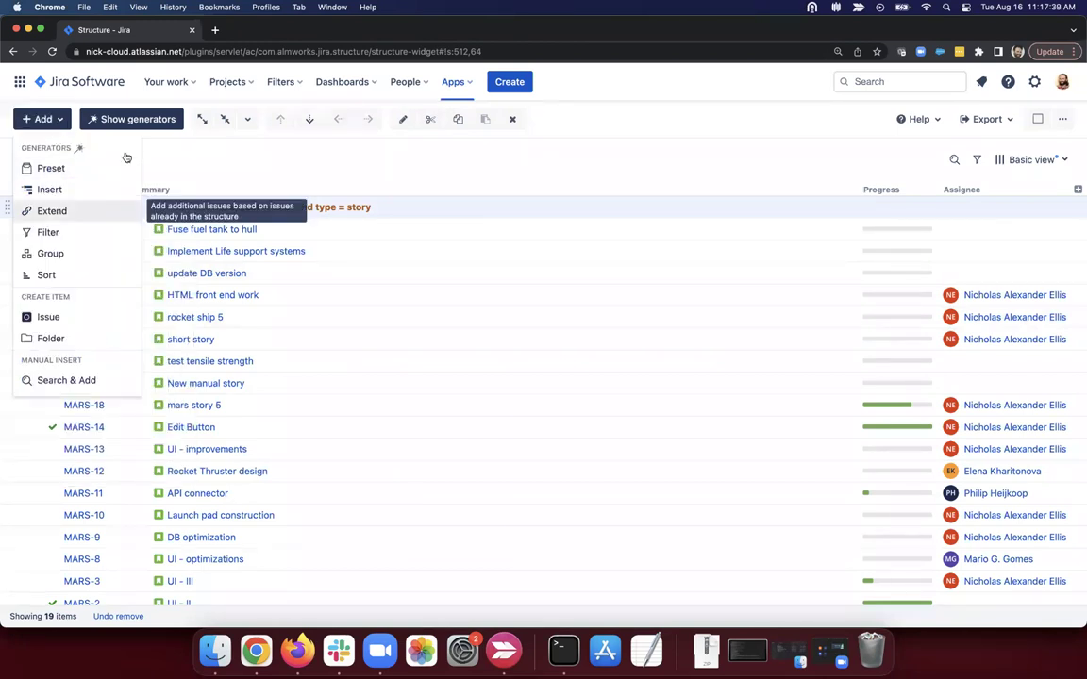
click(46, 274)
key(Escape)
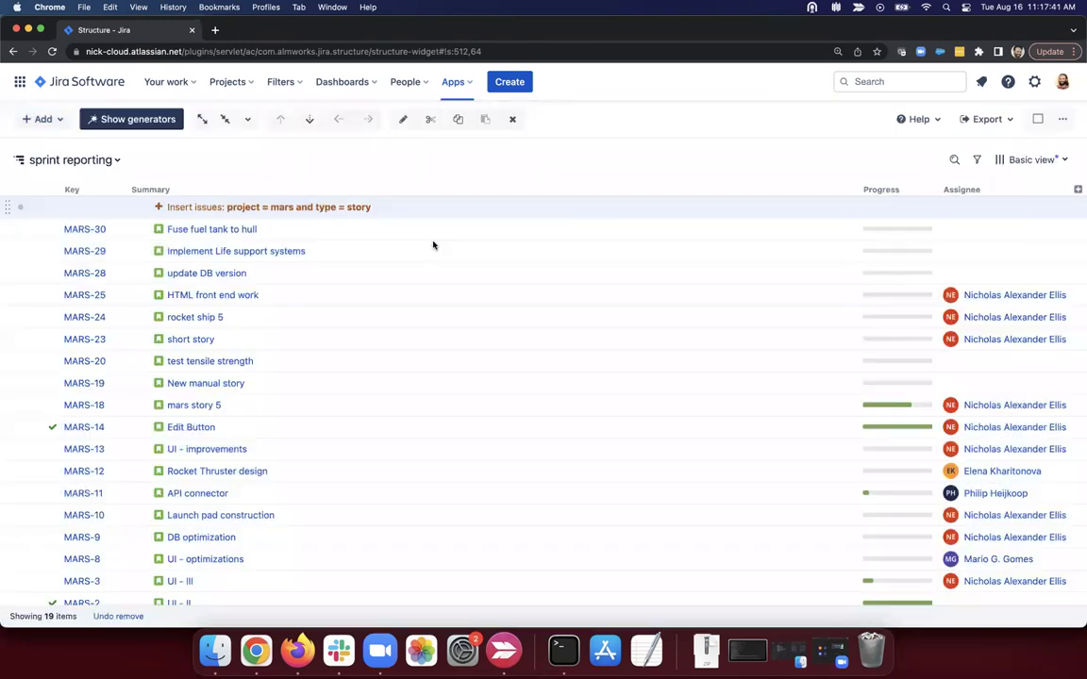
text(rank)
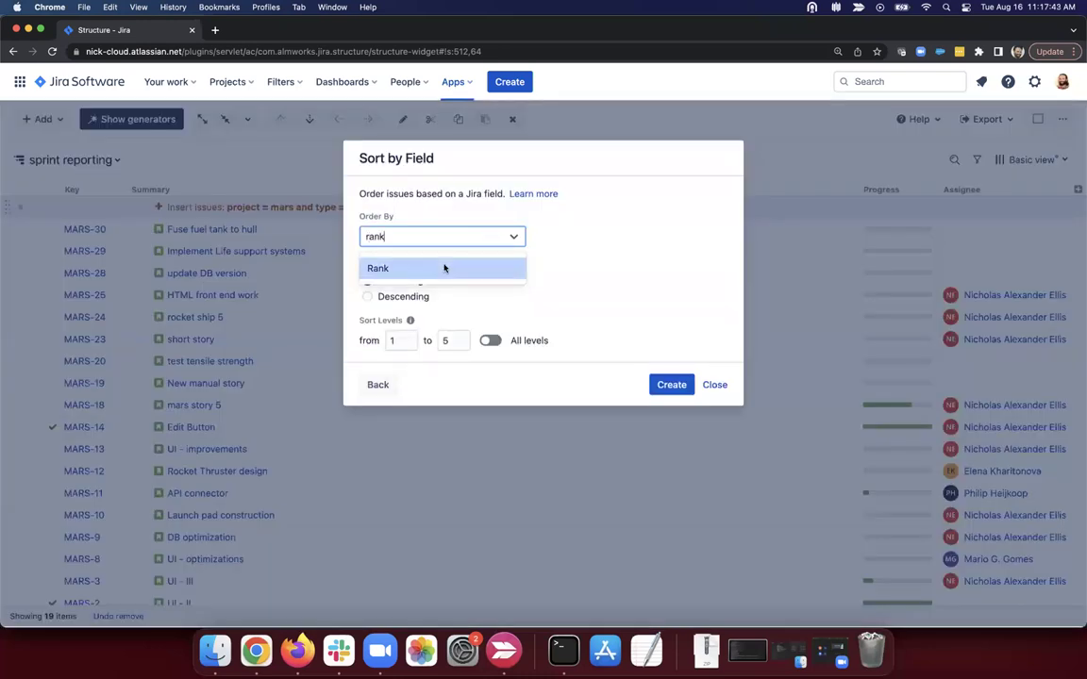
click(444, 268)
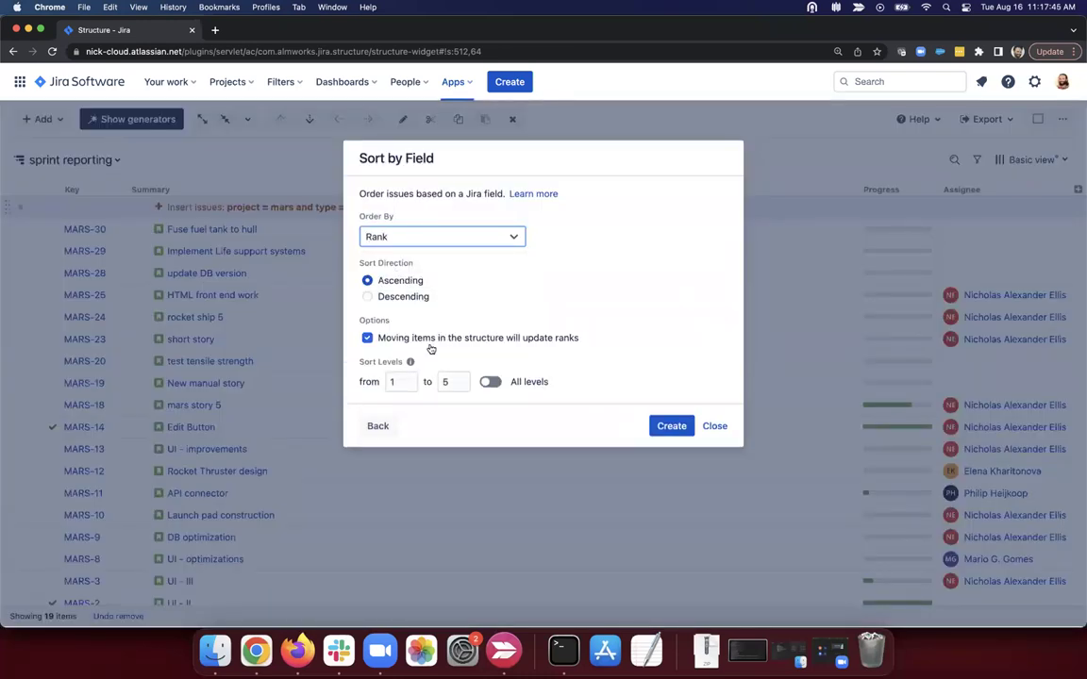
click(672, 425)
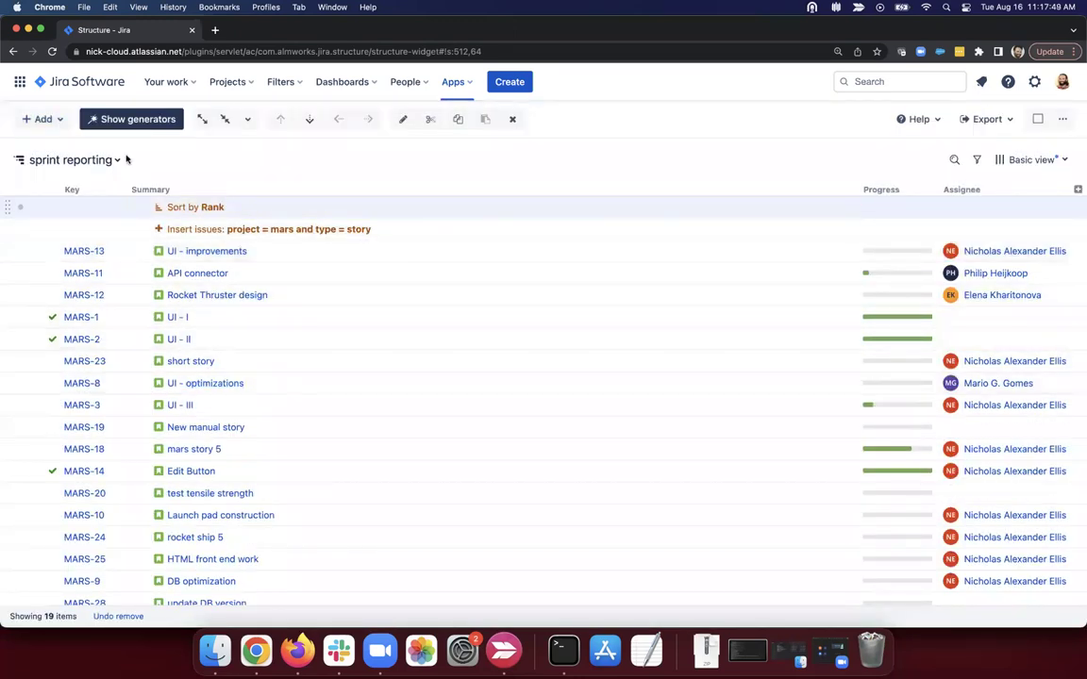
Add a group generator that groups the stories by the Sprint field on level 1.
click(64, 121)
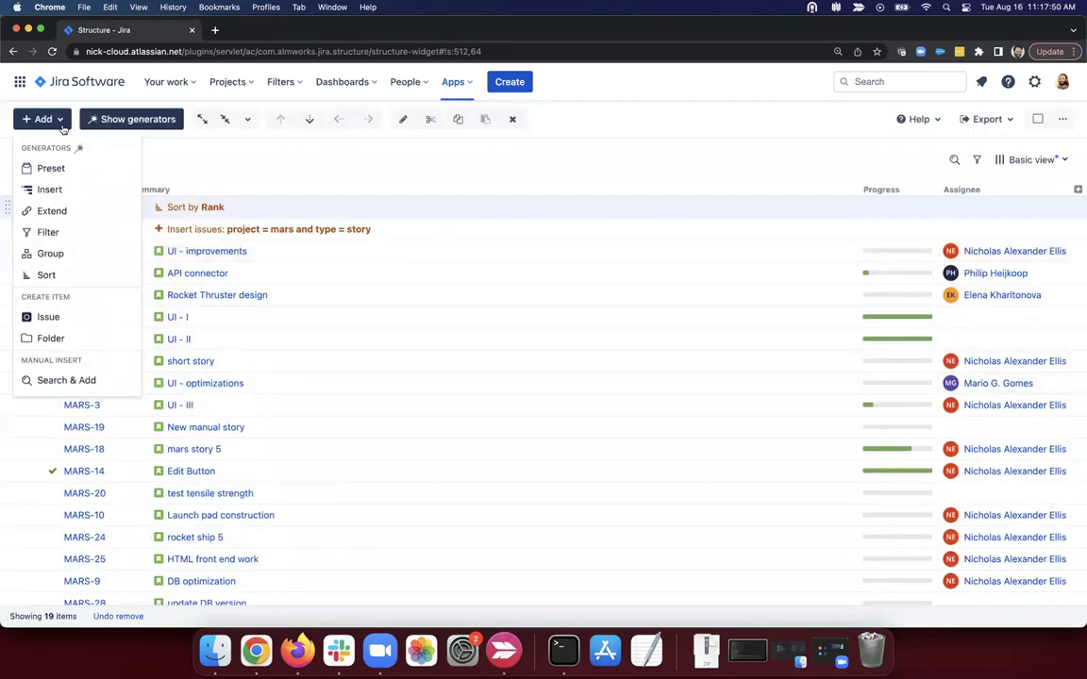
click(59, 253)
click(470, 235)
text(sprint)
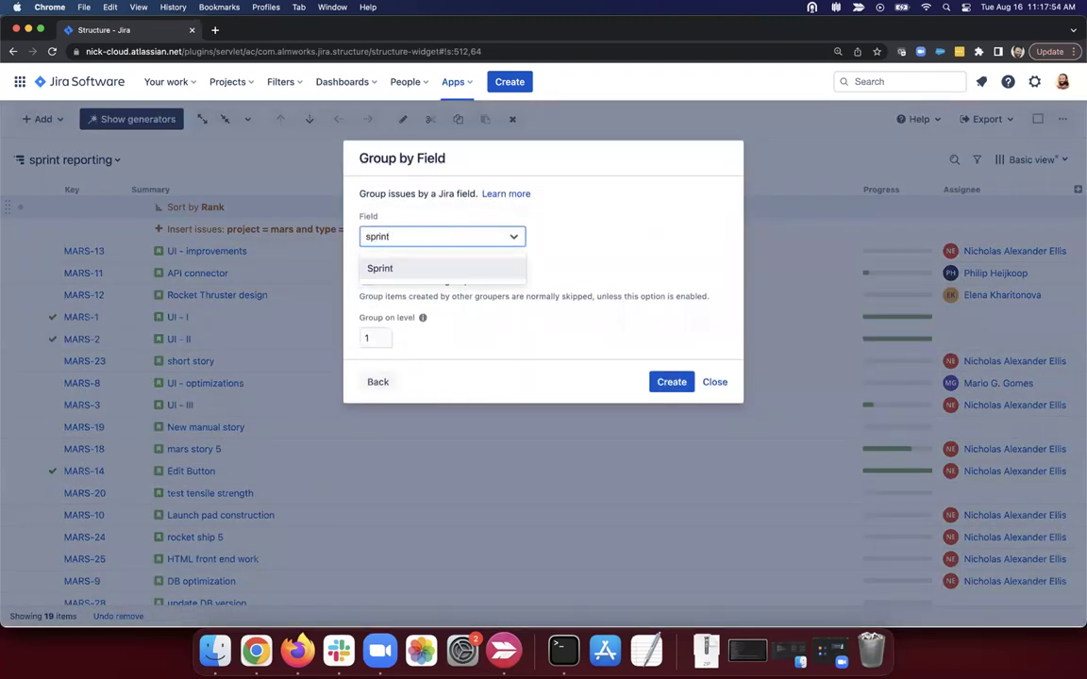
click(457, 270)
click(667, 398)
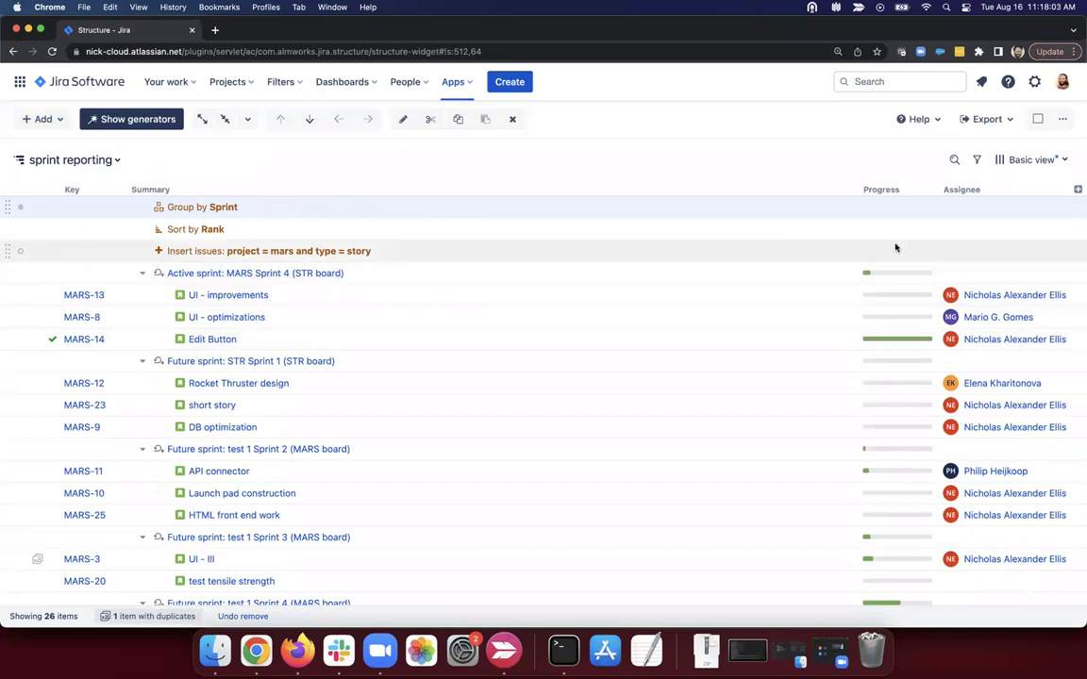
Add an Original estimate column and have it sum over sub-items, excluding filtered items.
click(1078, 190)
text(orig)
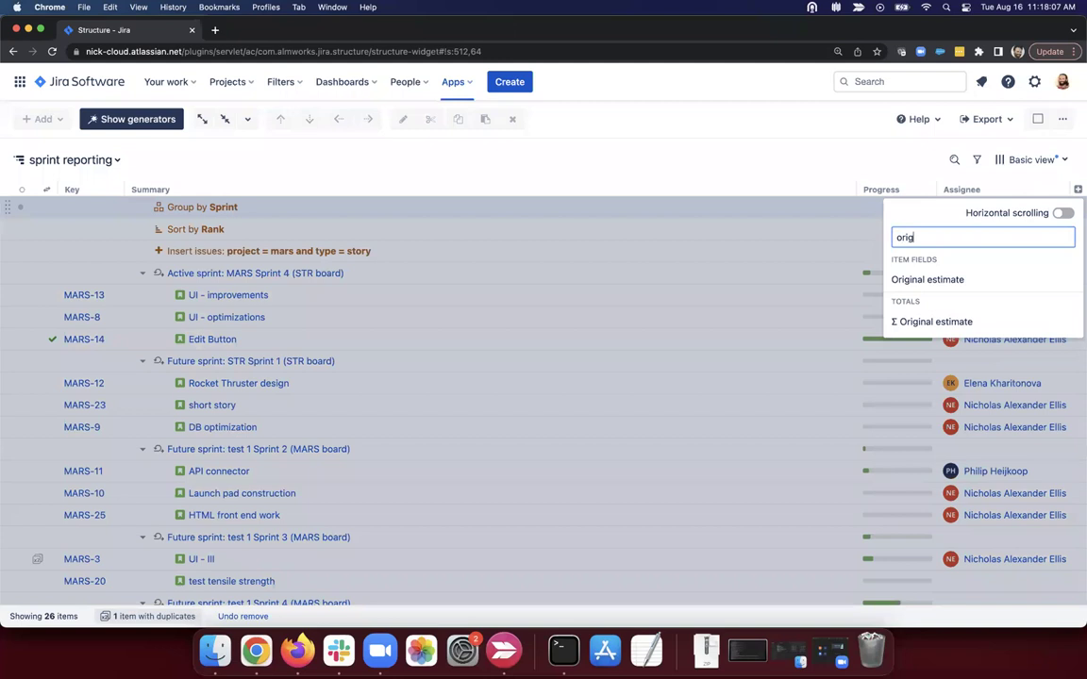
key(Down)
key(Return)
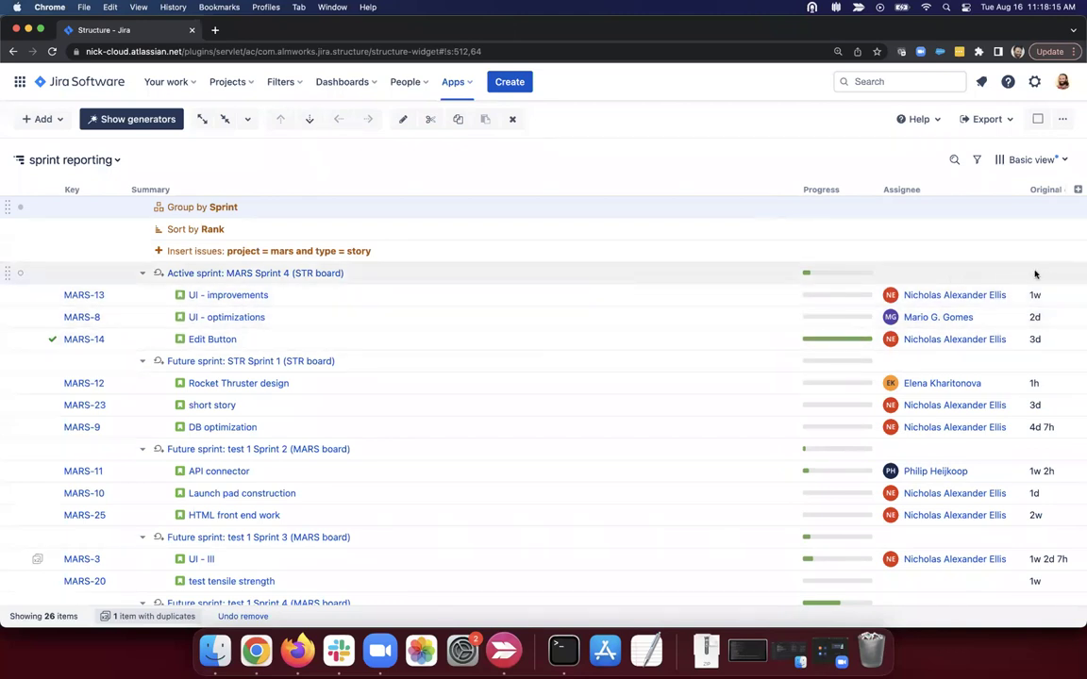
click(1045, 189)
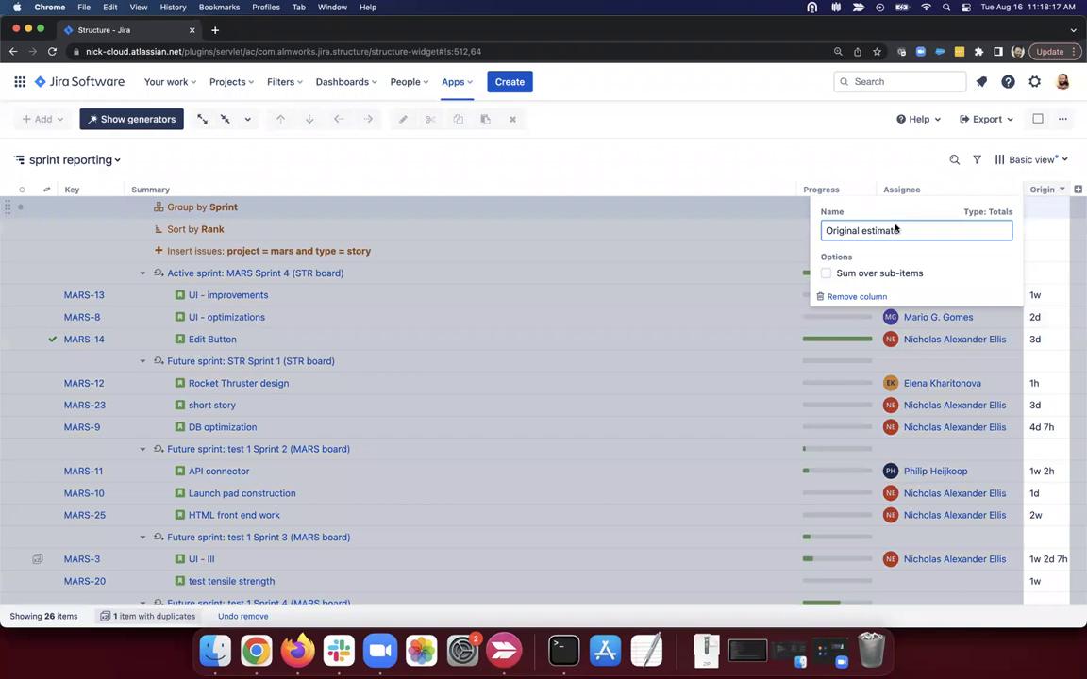
click(826, 274)
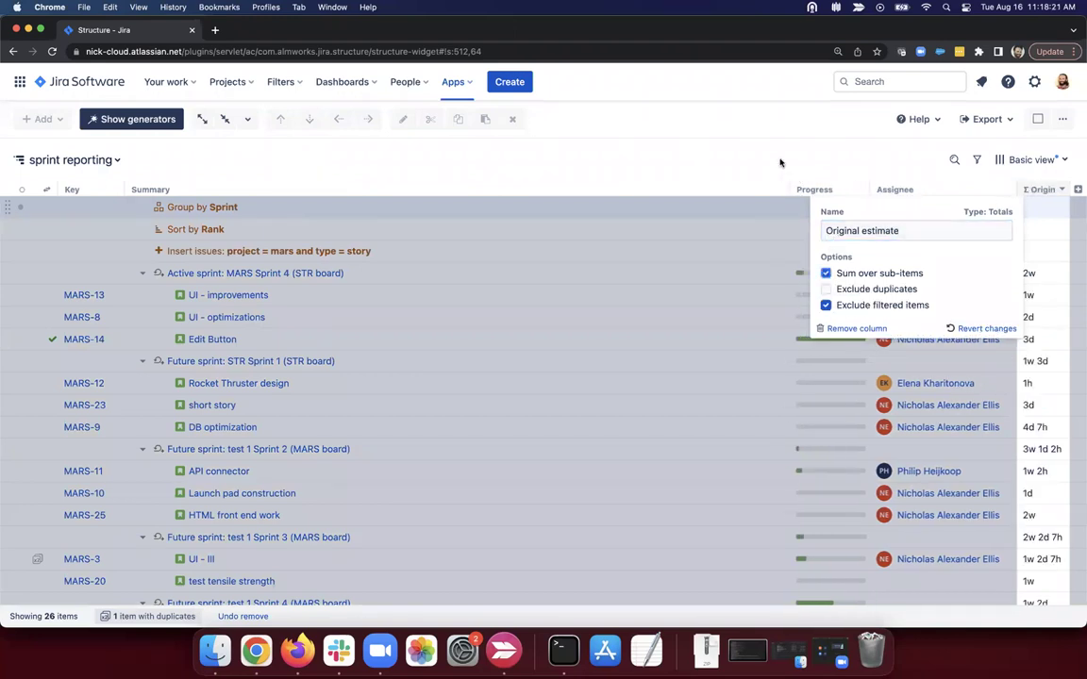
click(780, 162)
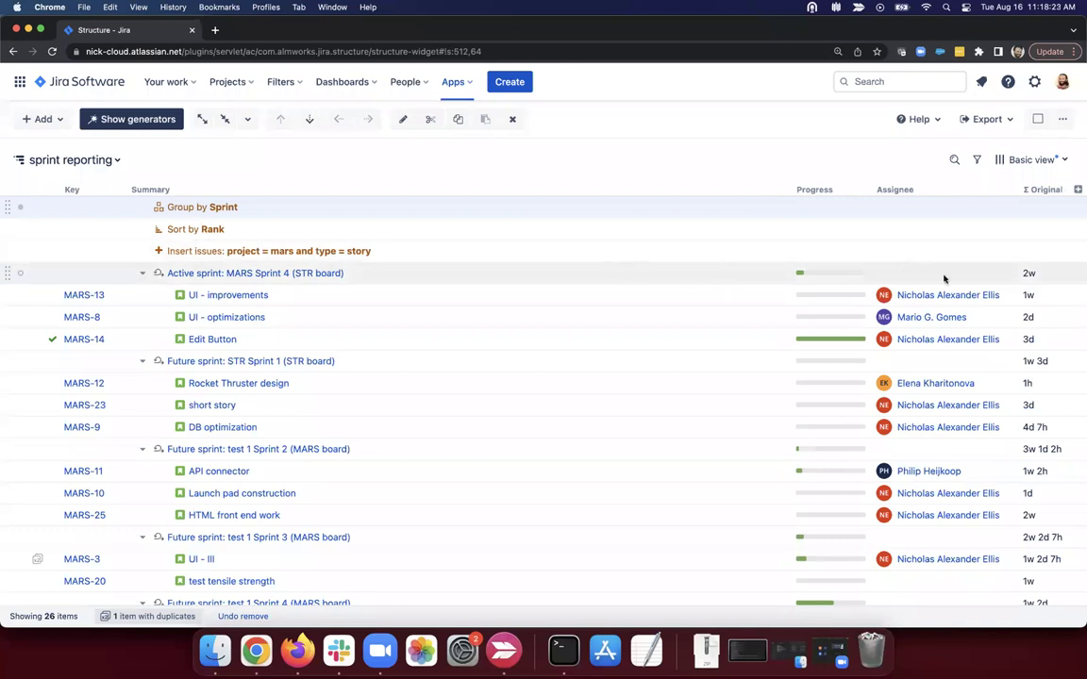
Collapse the active MARS Sprint 4 and future STR Sprint 1 groups.
click(142, 273)
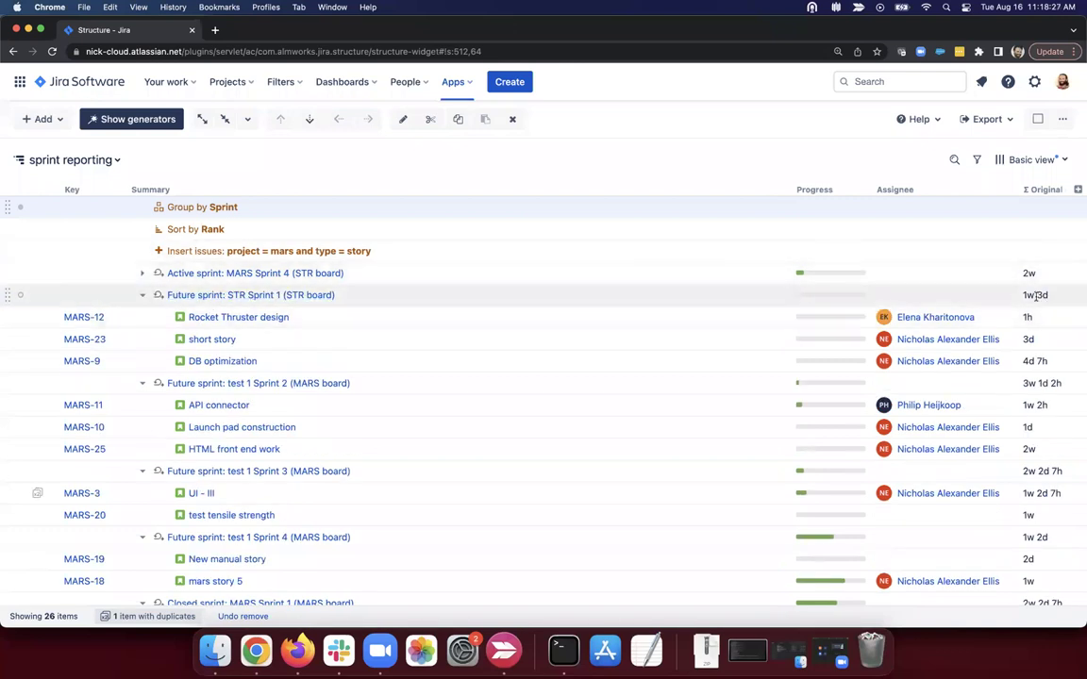
click(141, 295)
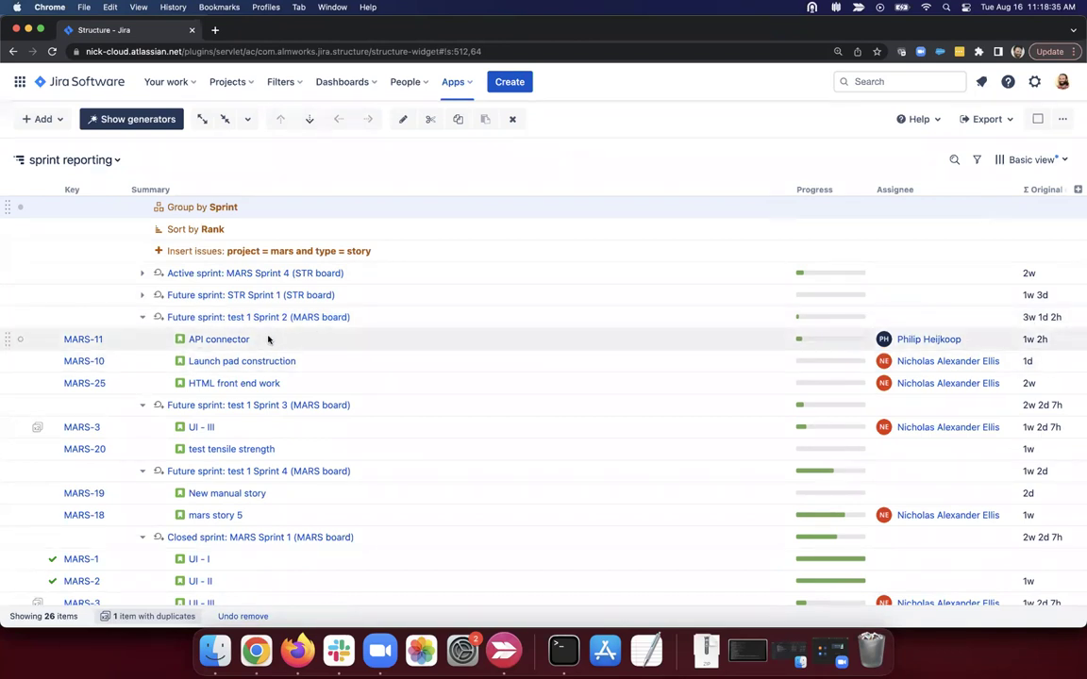
Move the API connector story (MARS-11) into future sprint test 1 Sprint 3, directly below MARS-3.
drag(7, 337, 6, 426)
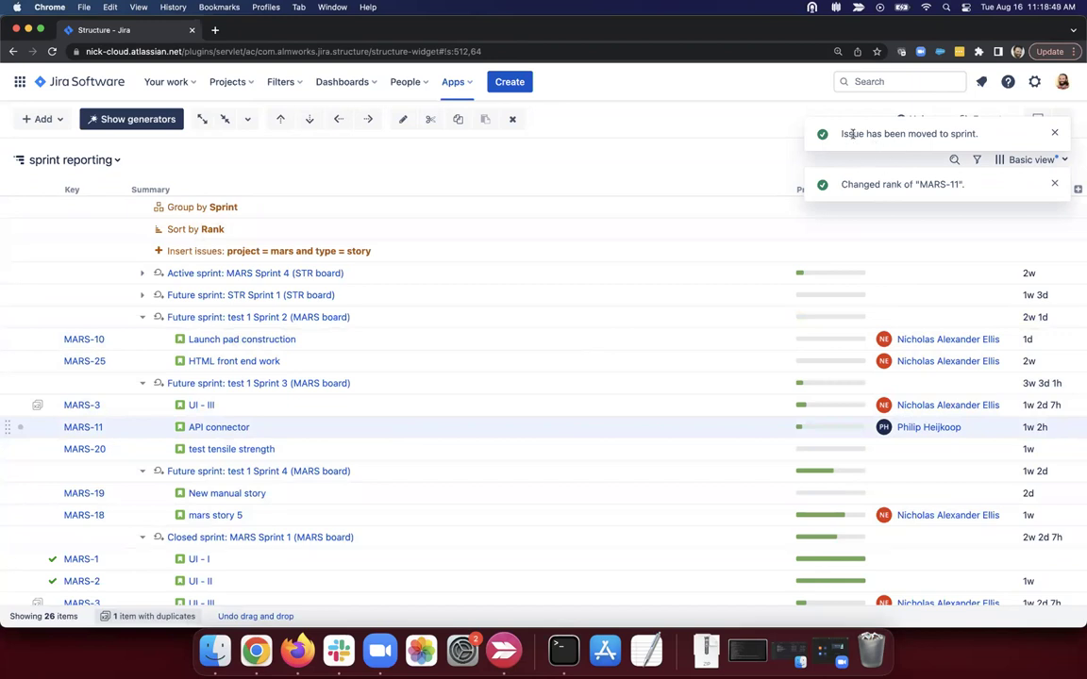
drag(839, 134, 936, 138)
drag(839, 184, 964, 185)
click(722, 171)
Add a group generator that groups the structure by the Fix versions field on level 1.
click(40, 119)
click(66, 255)
click(479, 246)
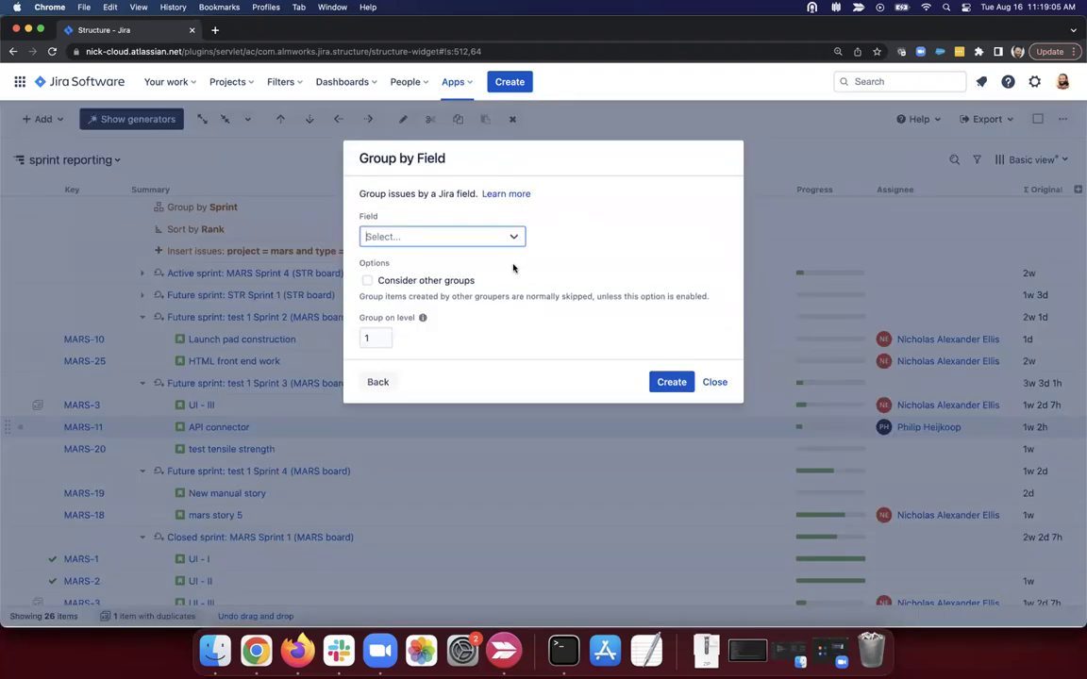
text(fix)
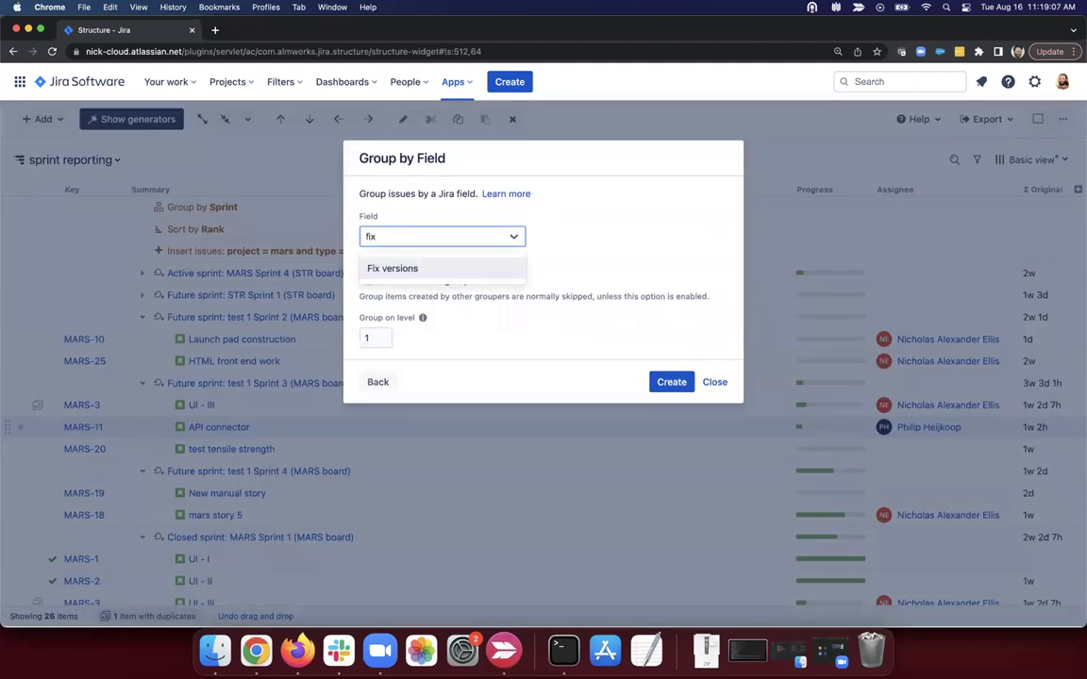
click(457, 266)
click(668, 396)
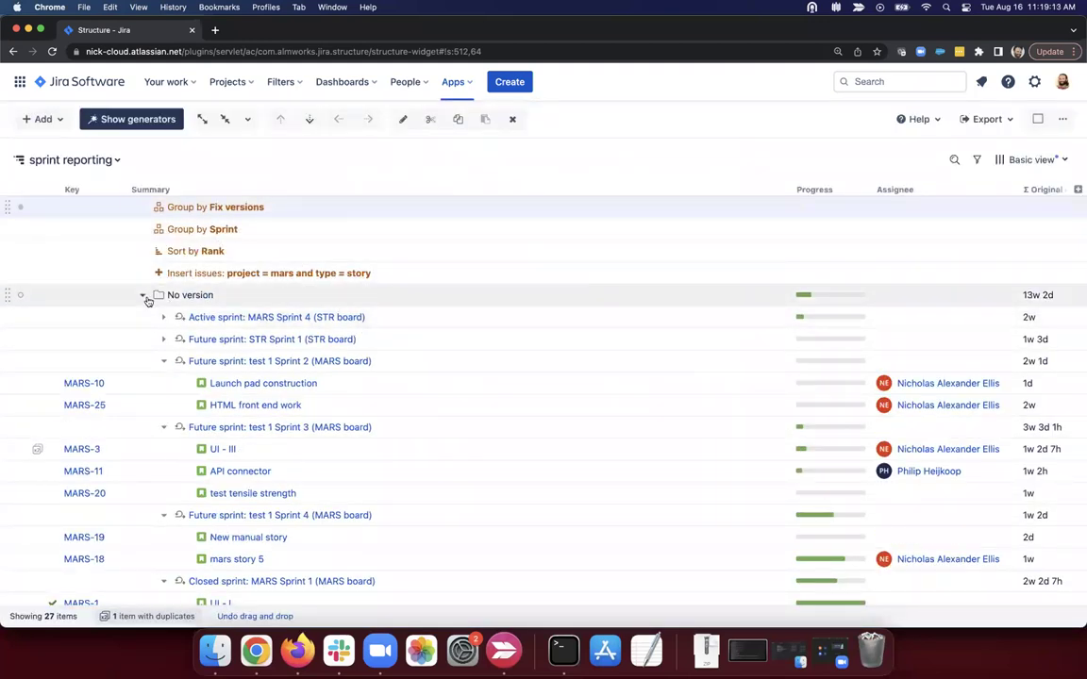
scroll(151, 407, down, 3)
scroll(151, 407, up, 3)
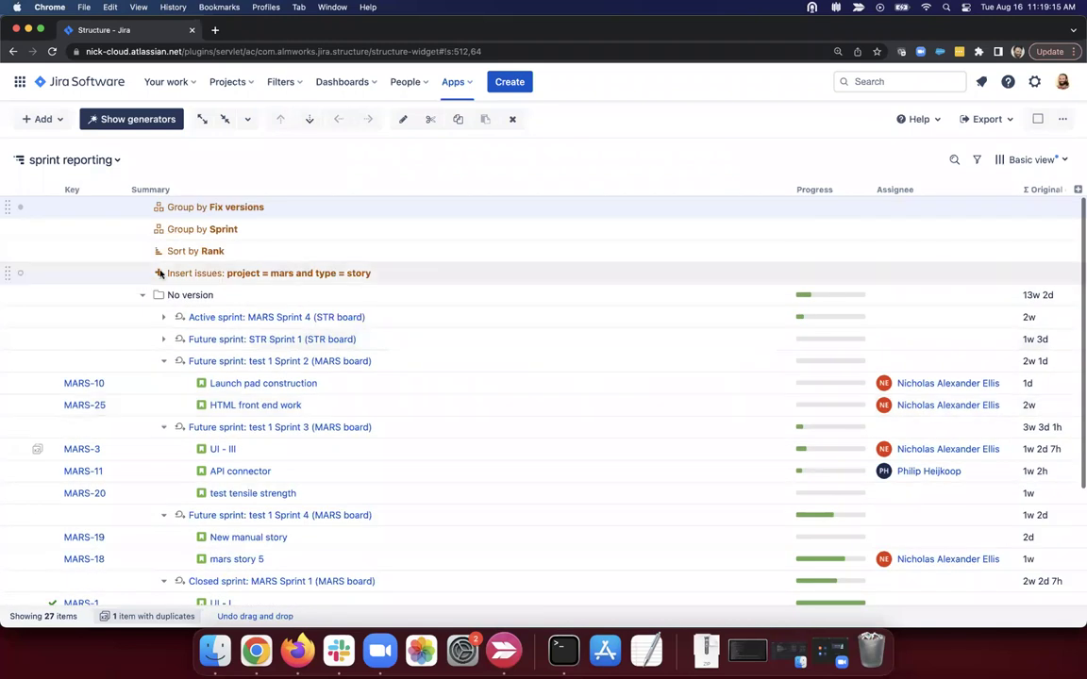
click(143, 294)
click(142, 294)
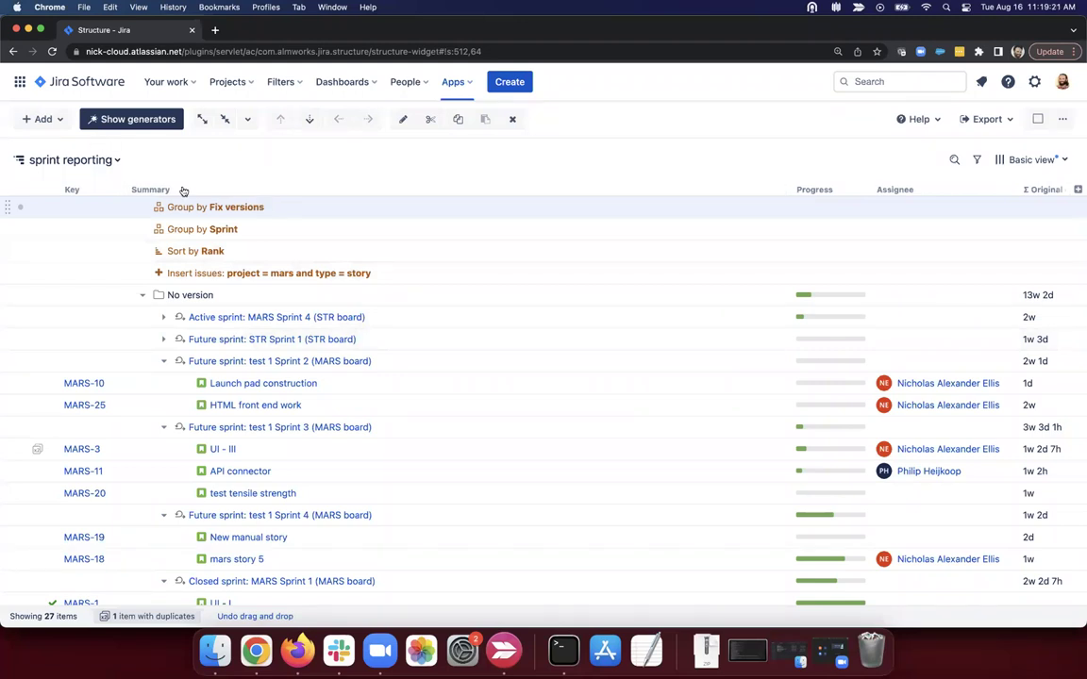
Change the Fix versions generator to group by Assignee, and place the Sprint generator above it.
key(Return)
click(463, 241)
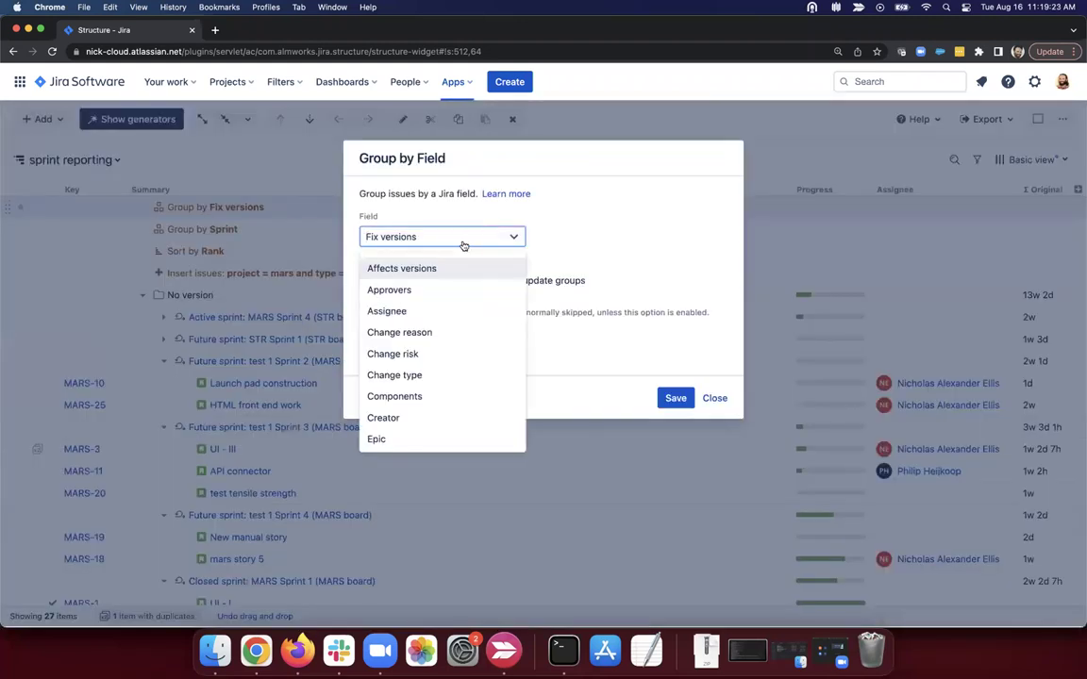
click(427, 310)
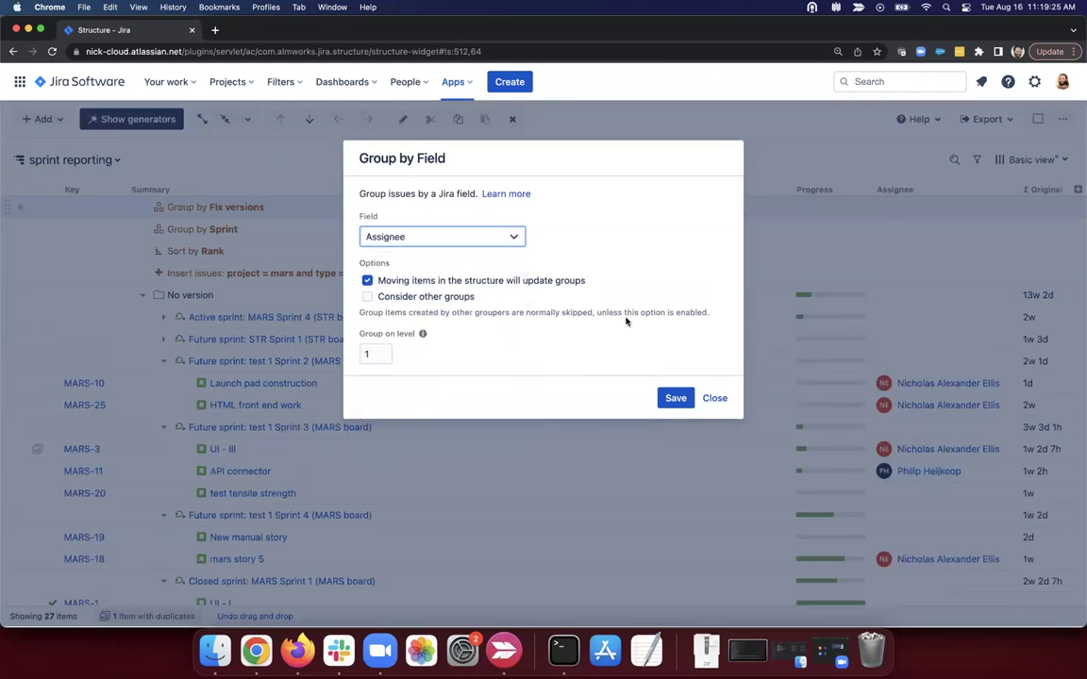
click(676, 397)
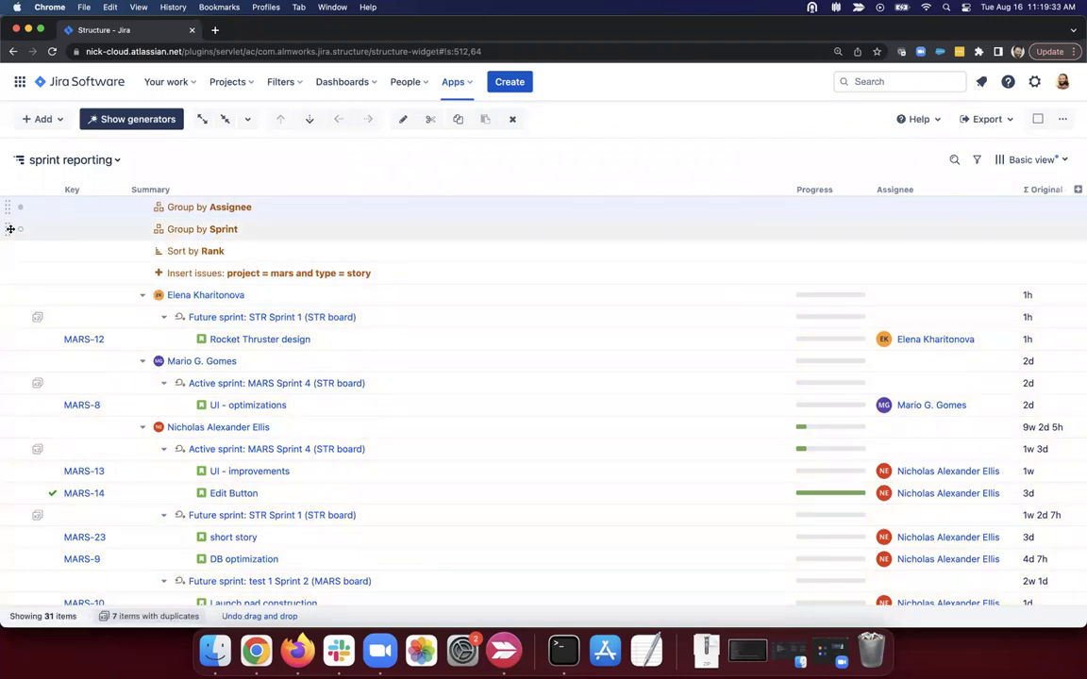
drag(7, 229, 8, 206)
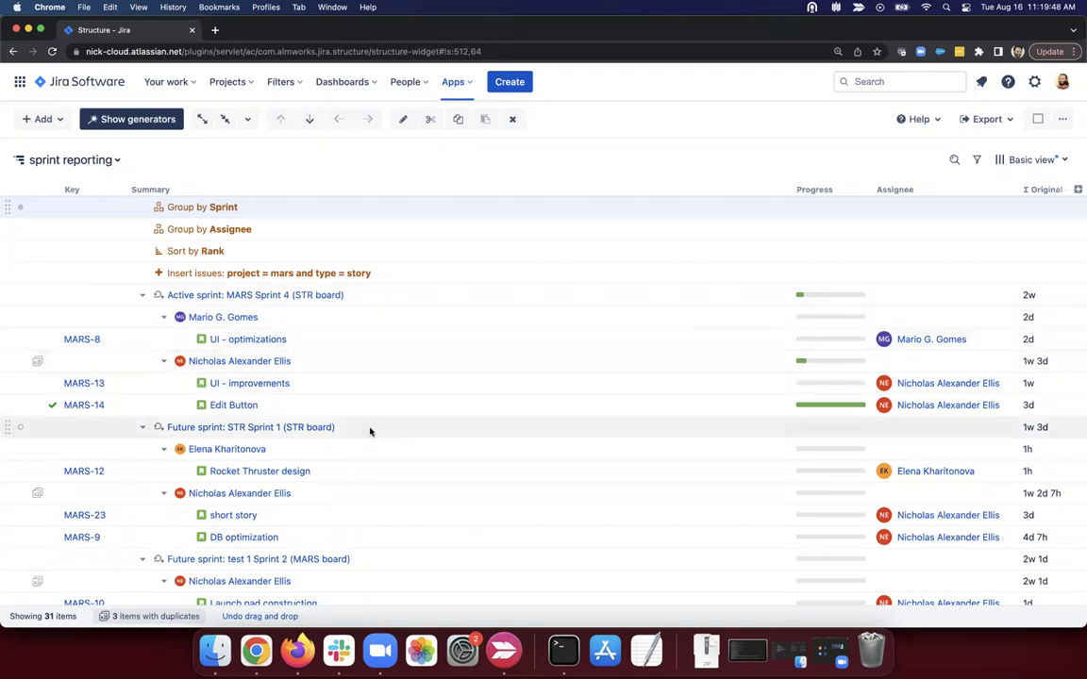
Move the Rocket Thruster design story (MARS-12) into the assignee group under test 1 Sprint 2, above MARS-10.
scroll(318, 463, down, 1)
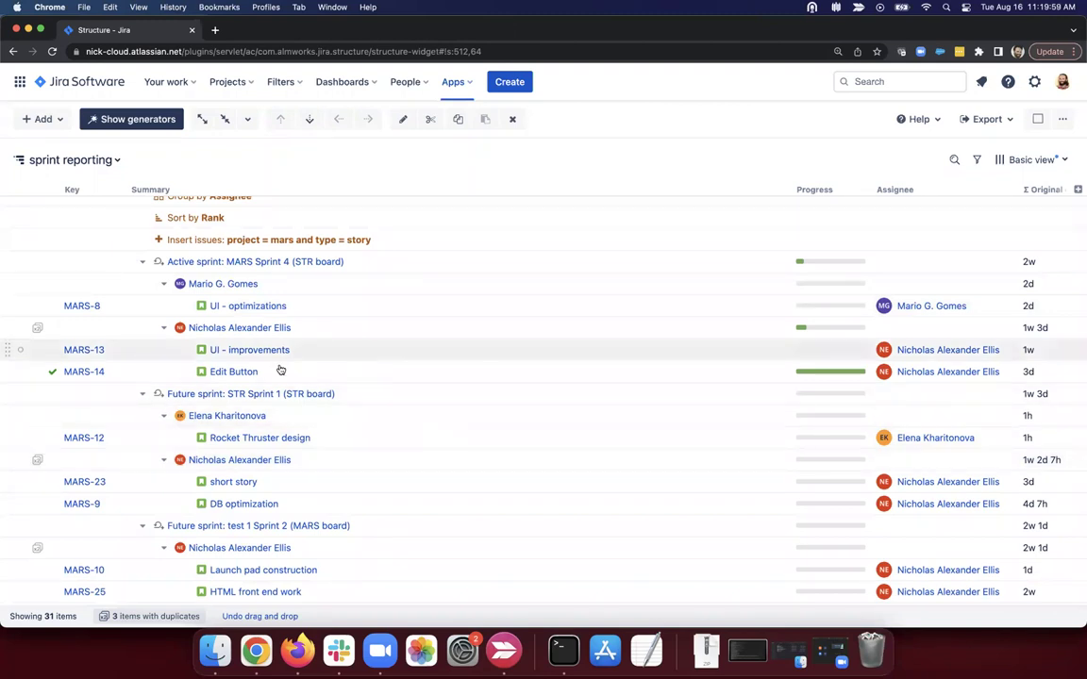
scroll(244, 378, down, 1)
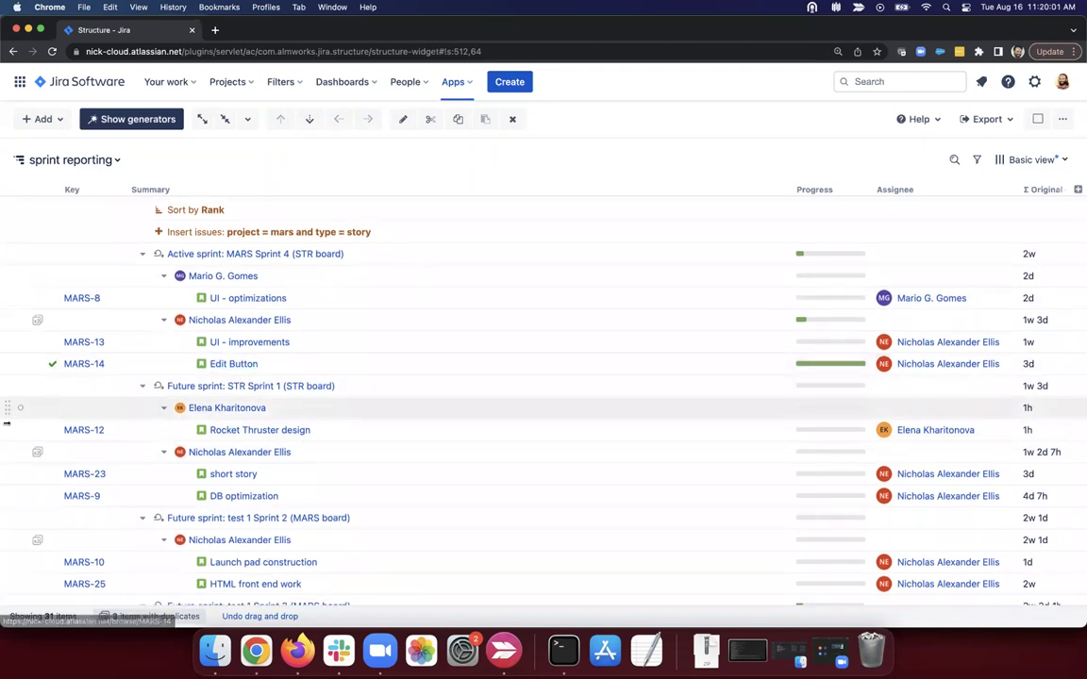
scroll(8, 430, down, 2)
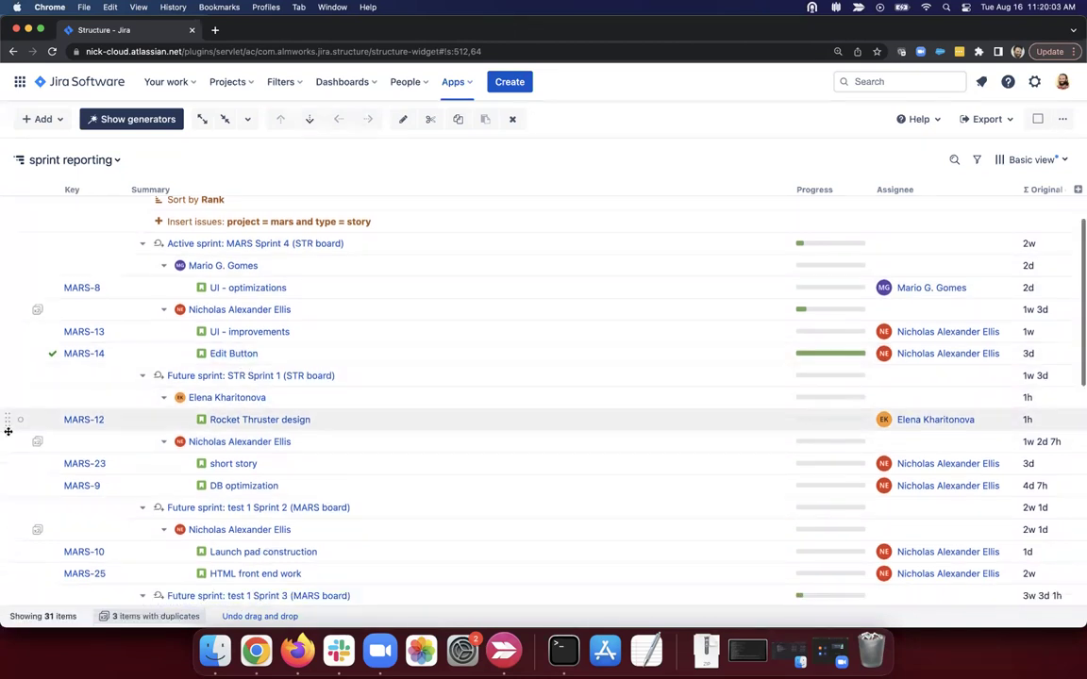
drag(8, 385, 13, 500)
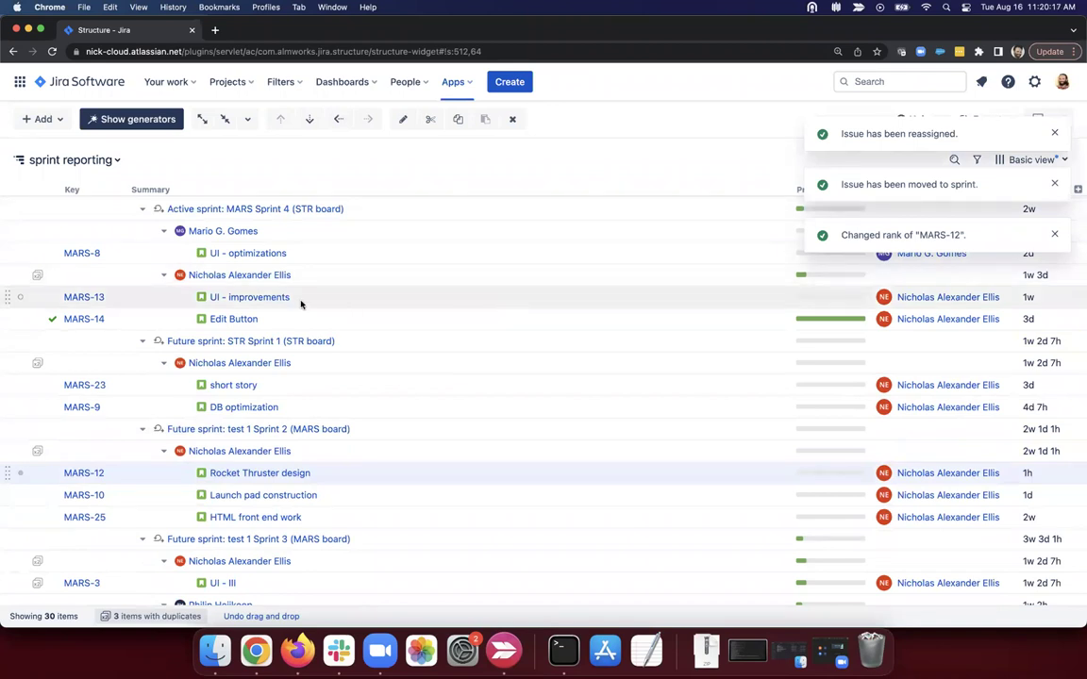
Disable updating groups by moving items in the Assignee group generator and save it.
scroll(269, 235, up, 2)
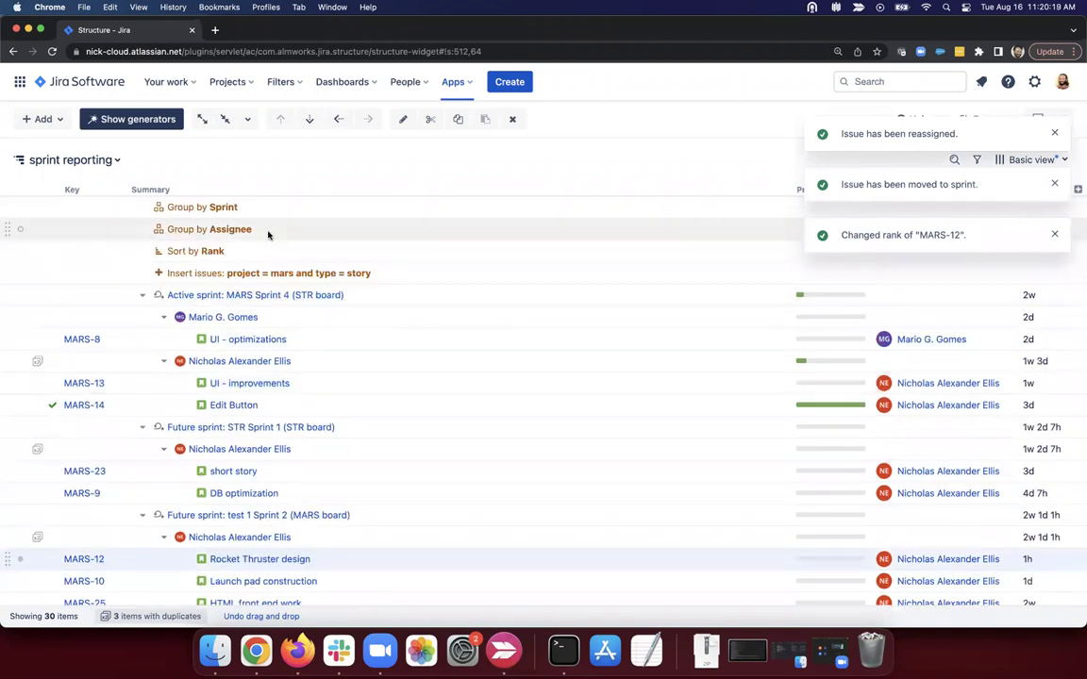
double_click(269, 235)
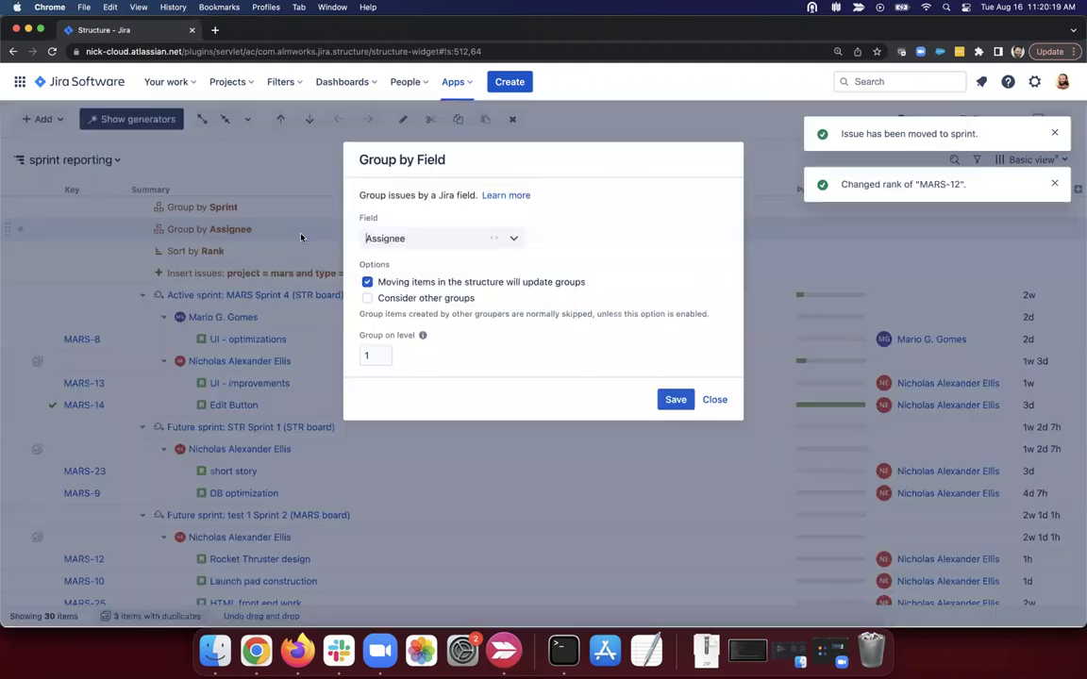
click(368, 282)
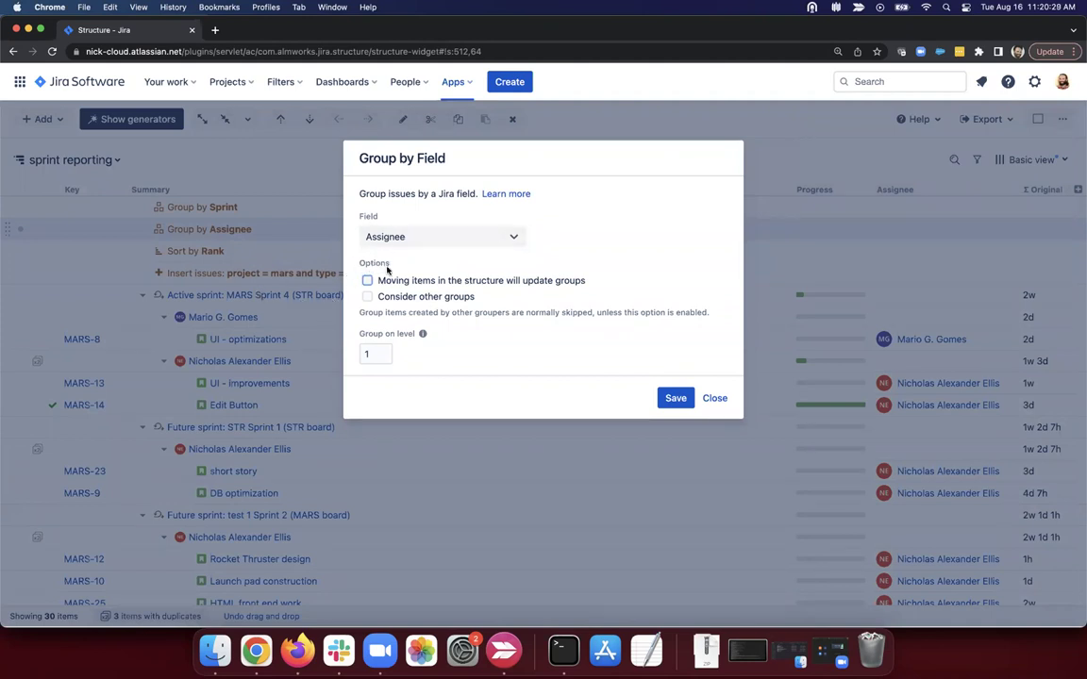
click(685, 405)
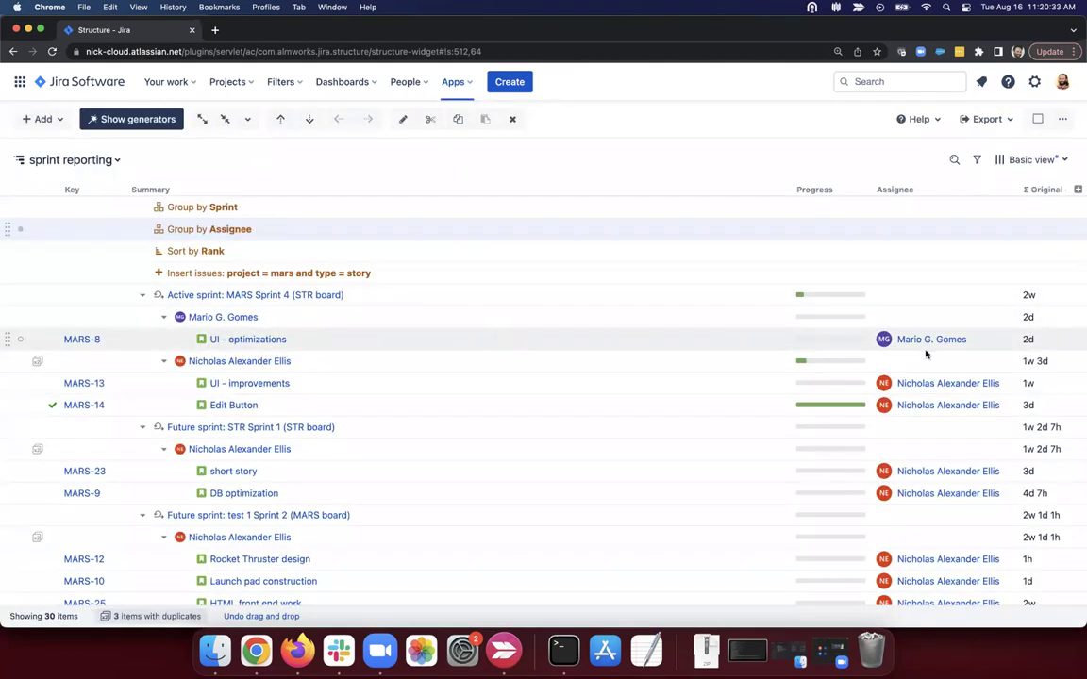
Reassign the UI - optimizations story (MARS-8) in the active sprint to a different team member.
click(981, 343)
click(980, 344)
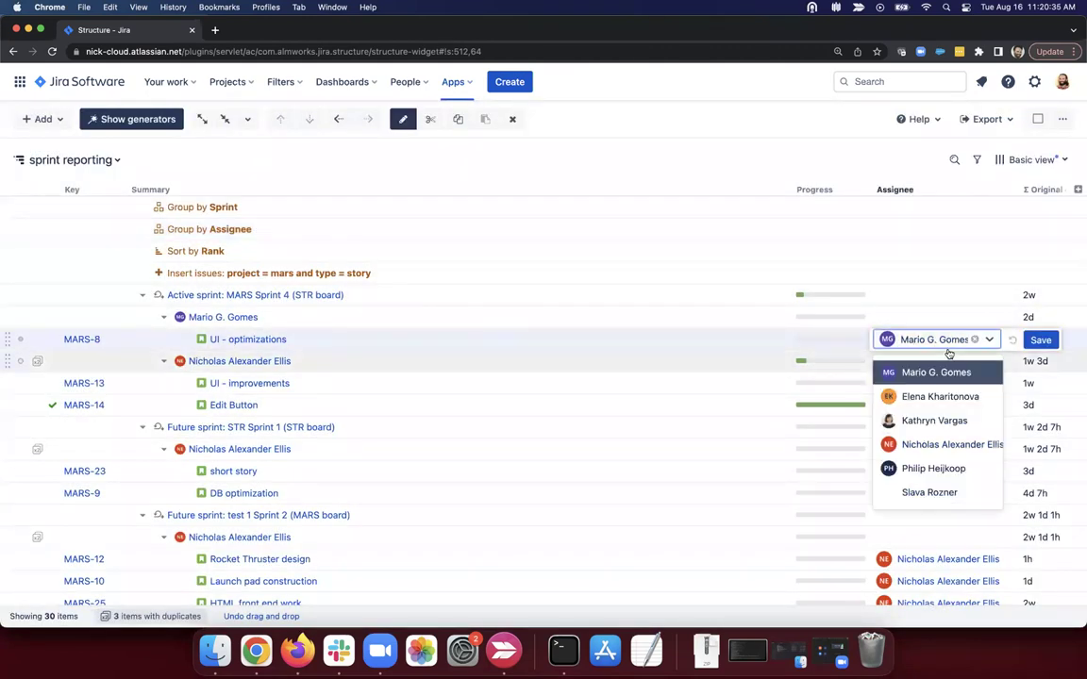
click(913, 420)
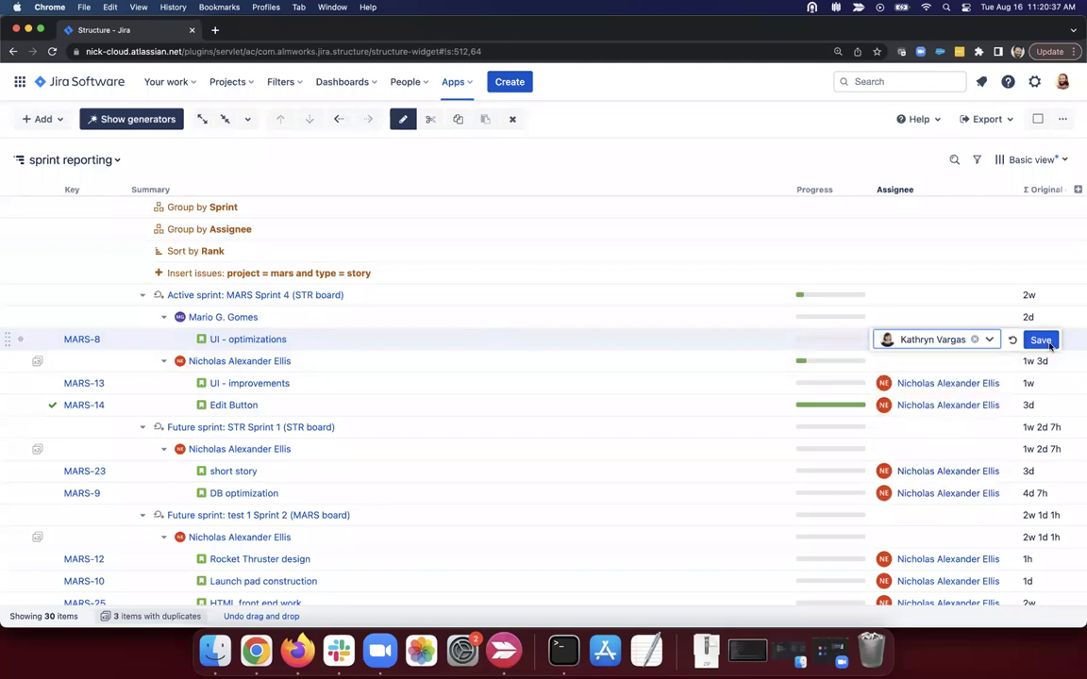
click(1048, 344)
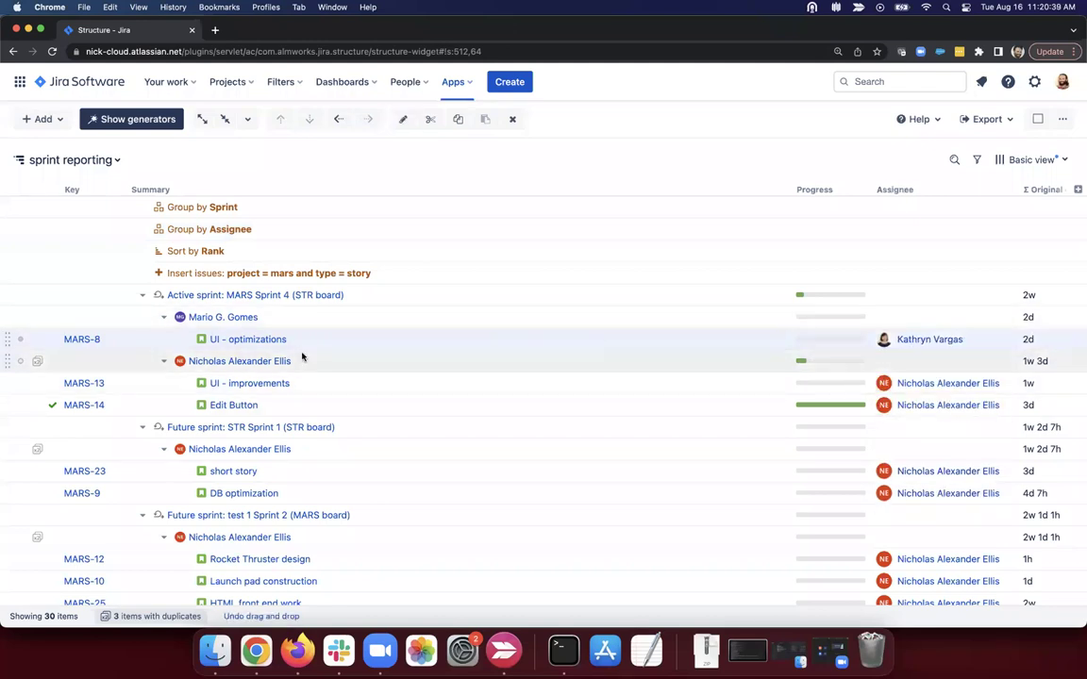
Try to move MARS-8 into the other assignee's group within the active sprint, above MARS-13.
drag(6, 340, 20, 359)
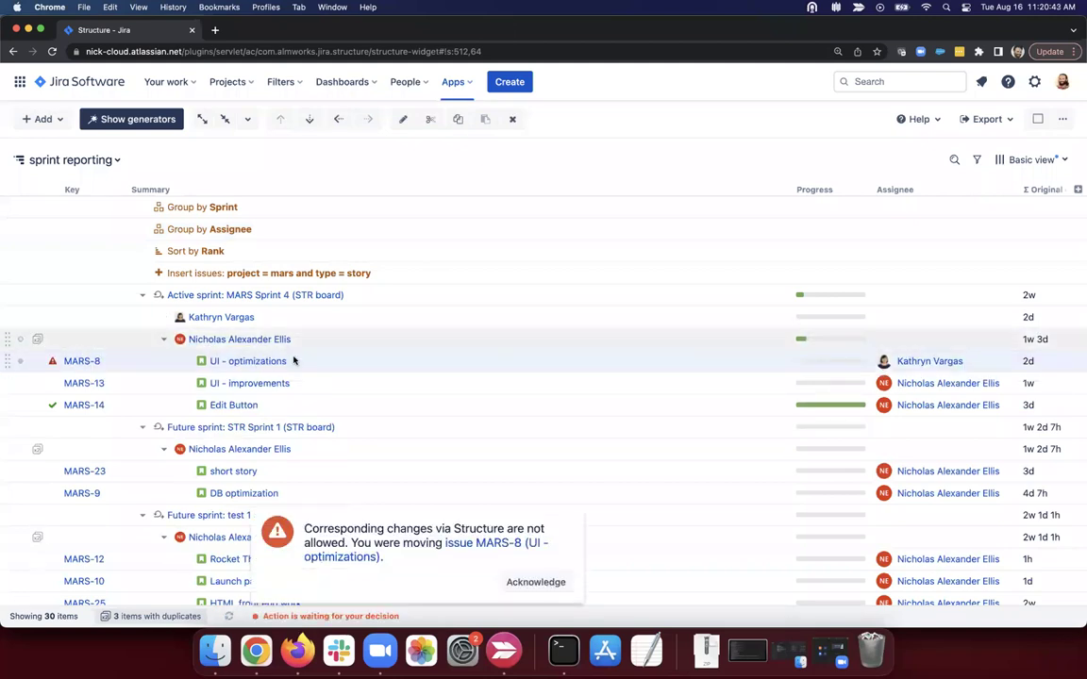
drag(349, 527, 500, 566)
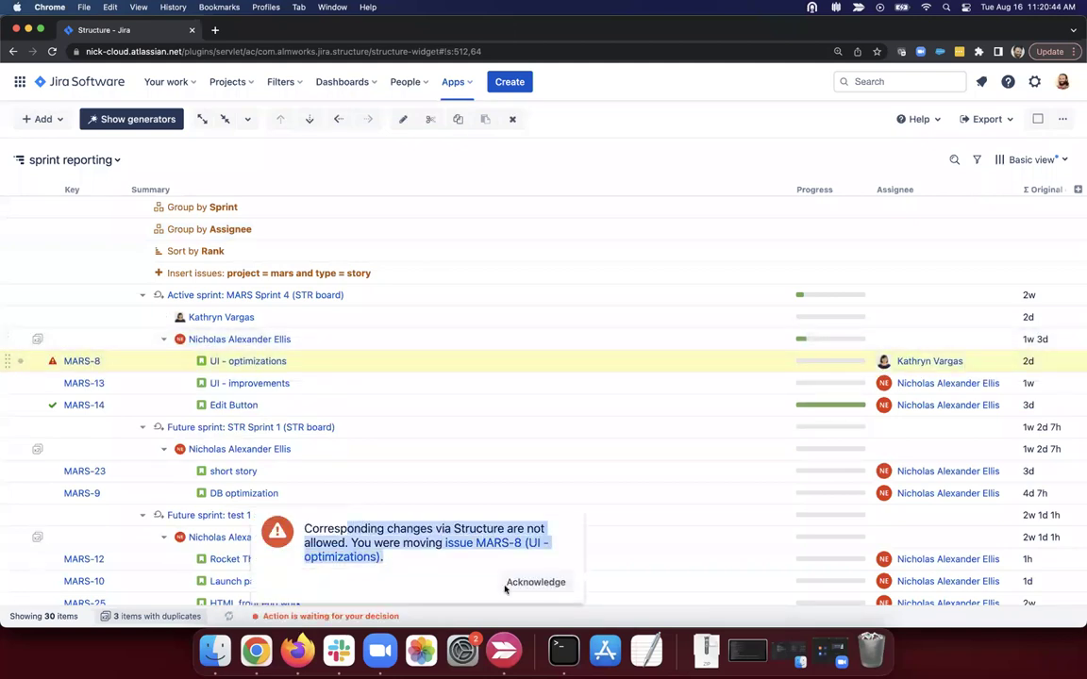
click(535, 582)
Re-enable updating groups by moving items in the Assignee group generator and save it.
double_click(260, 229)
click(370, 281)
click(674, 396)
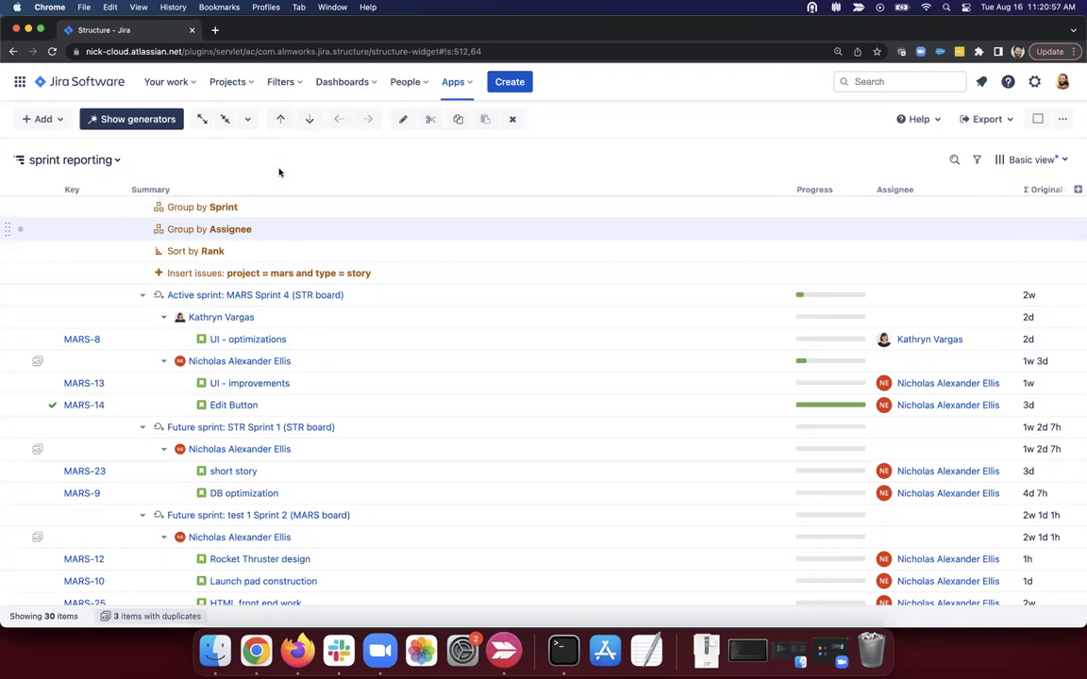
Search the available structures for "demo".
click(103, 160)
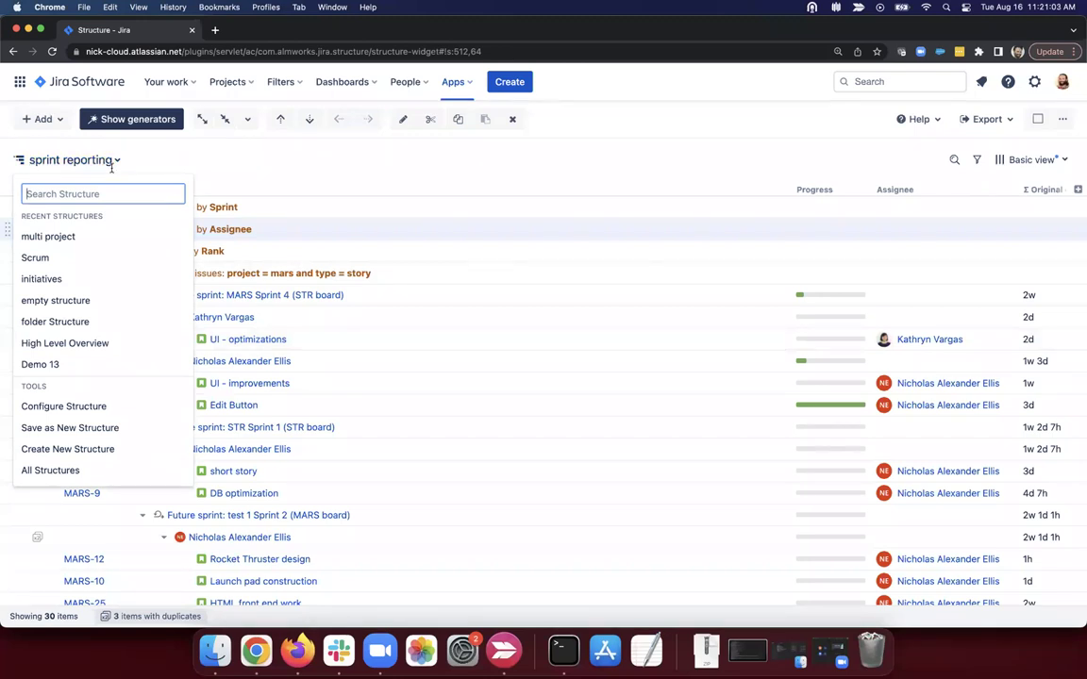
text(demo)
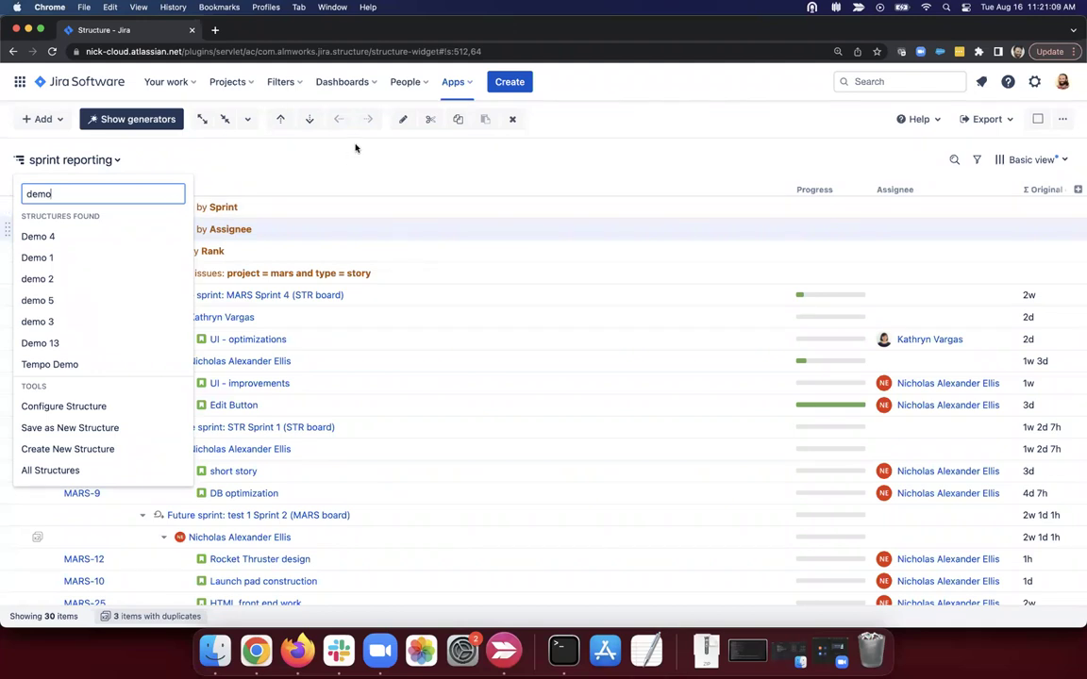
click(320, 134)
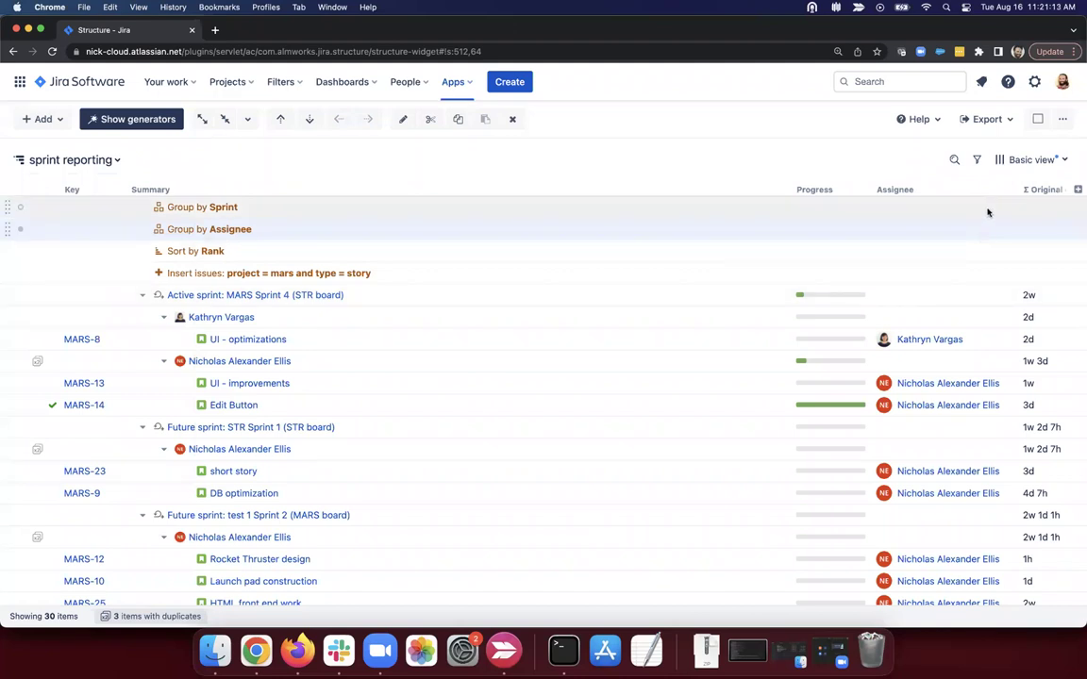
Add a Story Points item field column to the structure view.
click(1078, 189)
text(story)
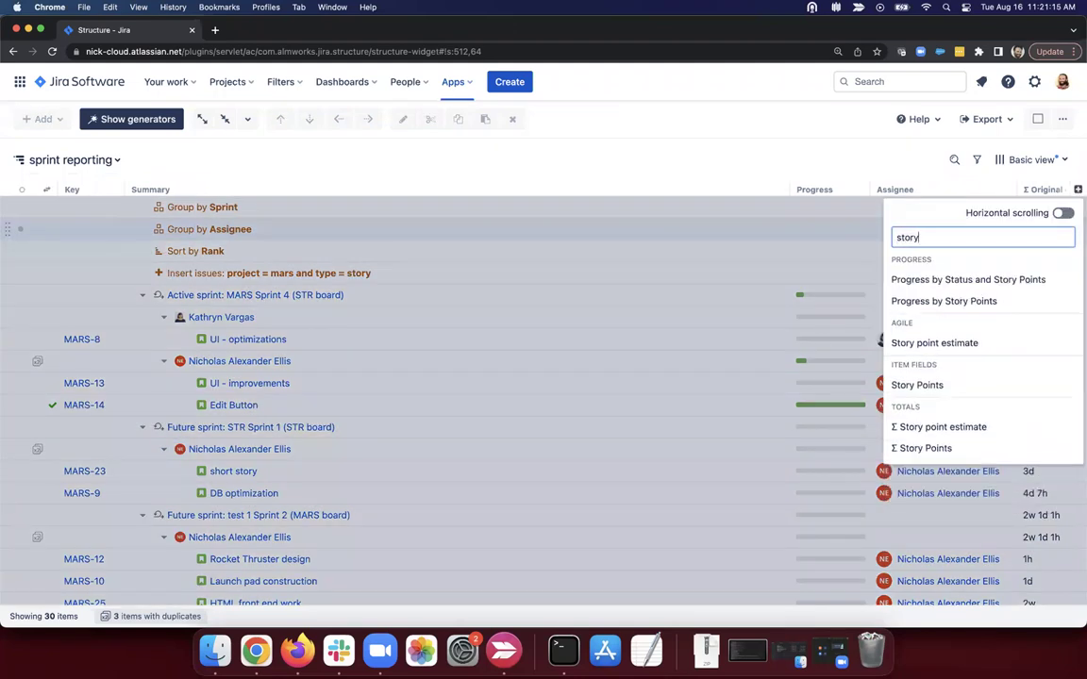
click(972, 382)
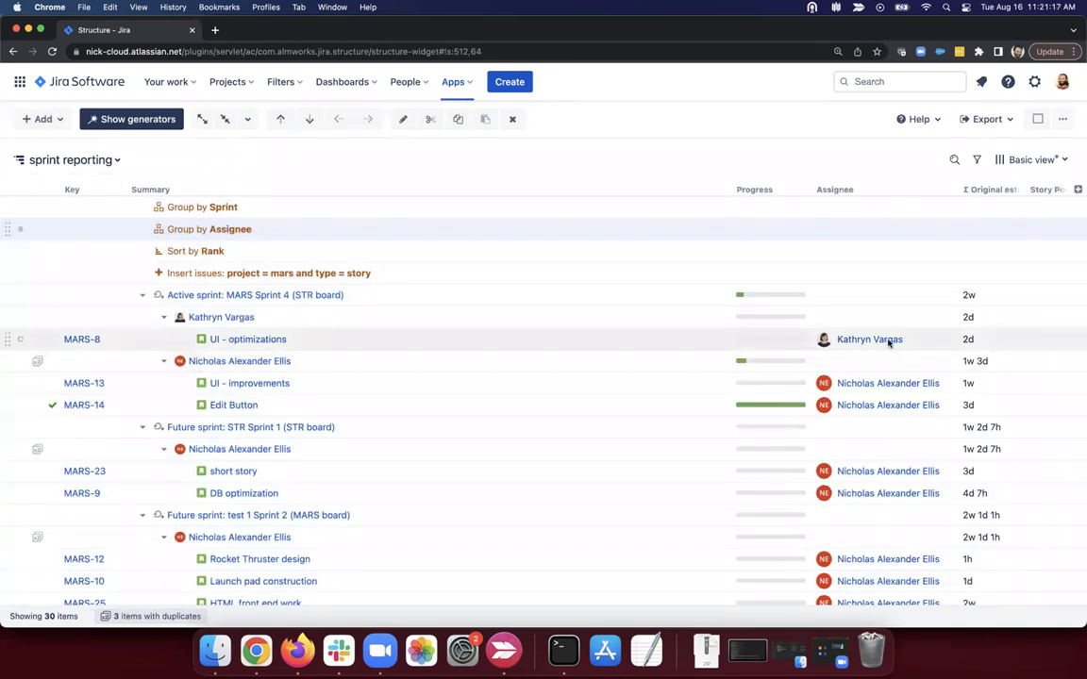
scroll(969, 509, down, 10)
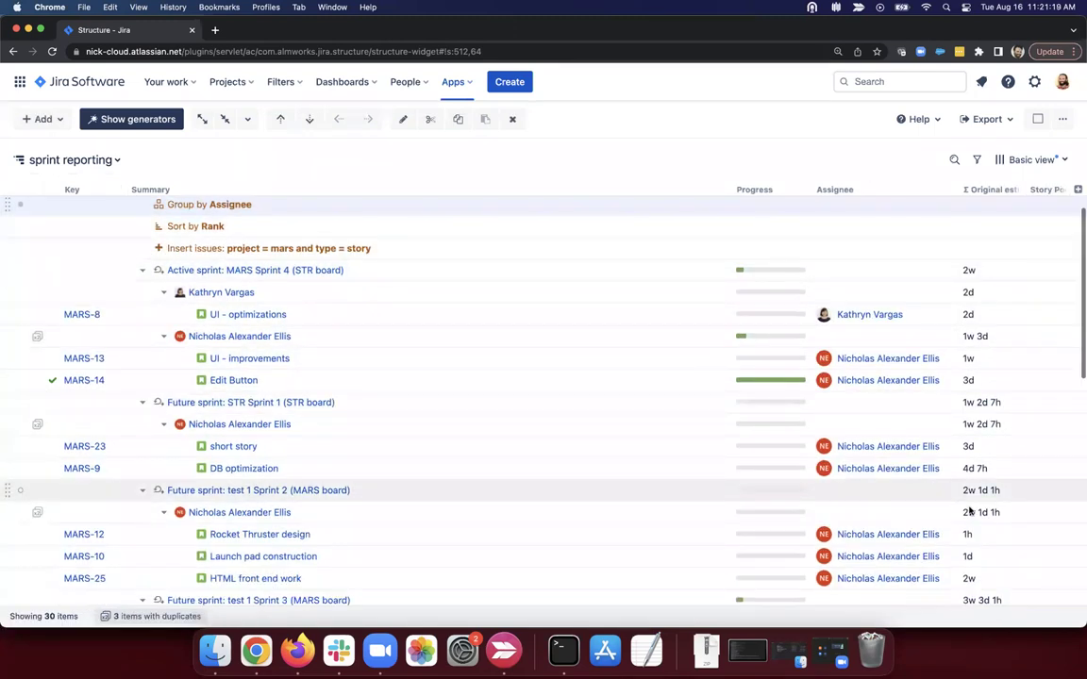
scroll(970, 510, down, 3)
scroll(969, 509, up, 12)
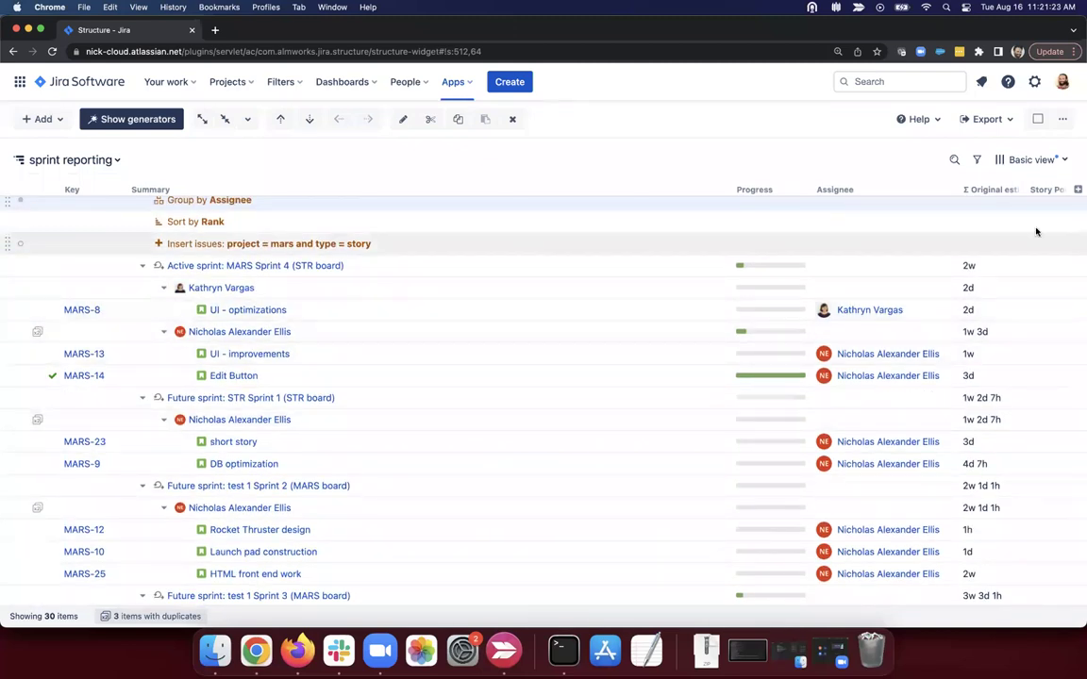
Have the Story Points column sum over sub-items, excluding filtered items.
click(1059, 189)
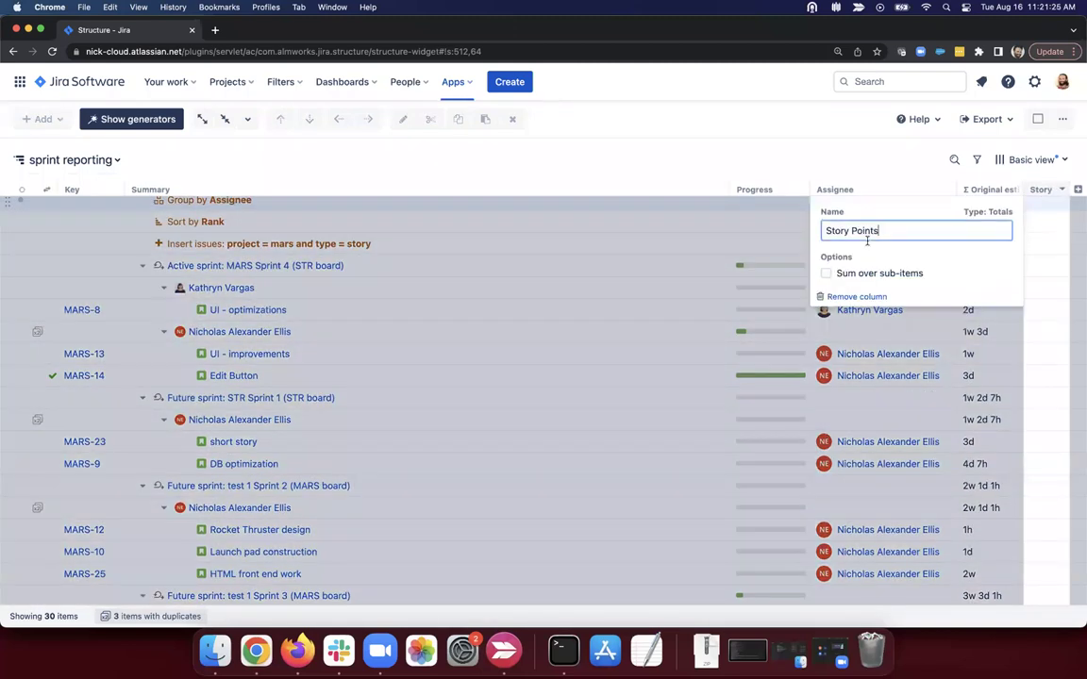
click(826, 273)
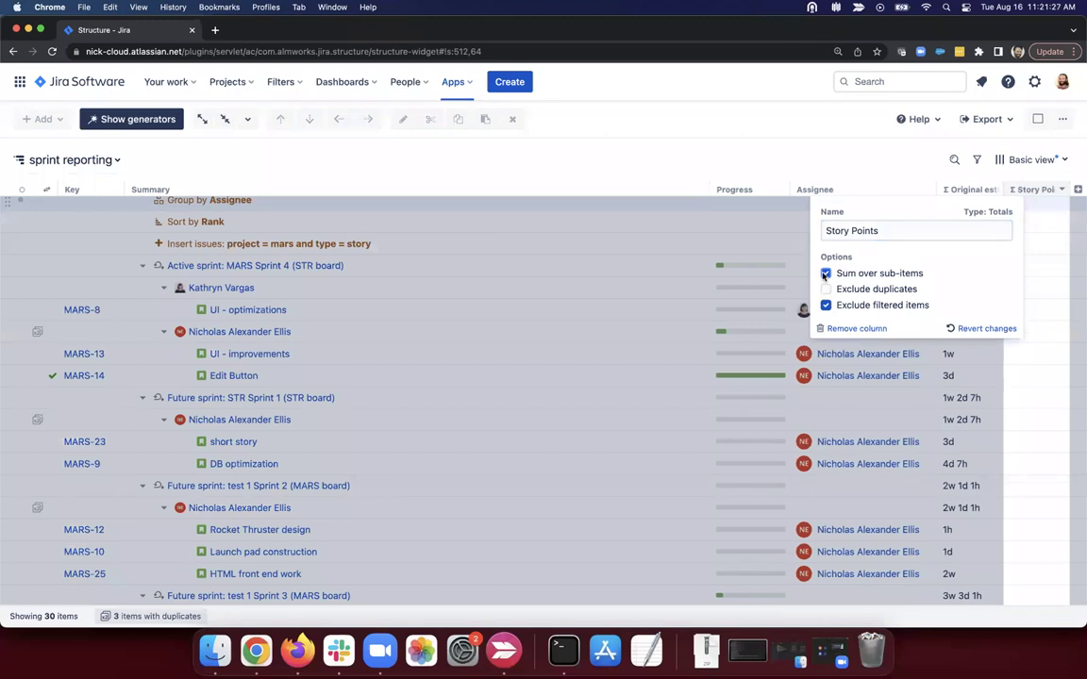
click(863, 175)
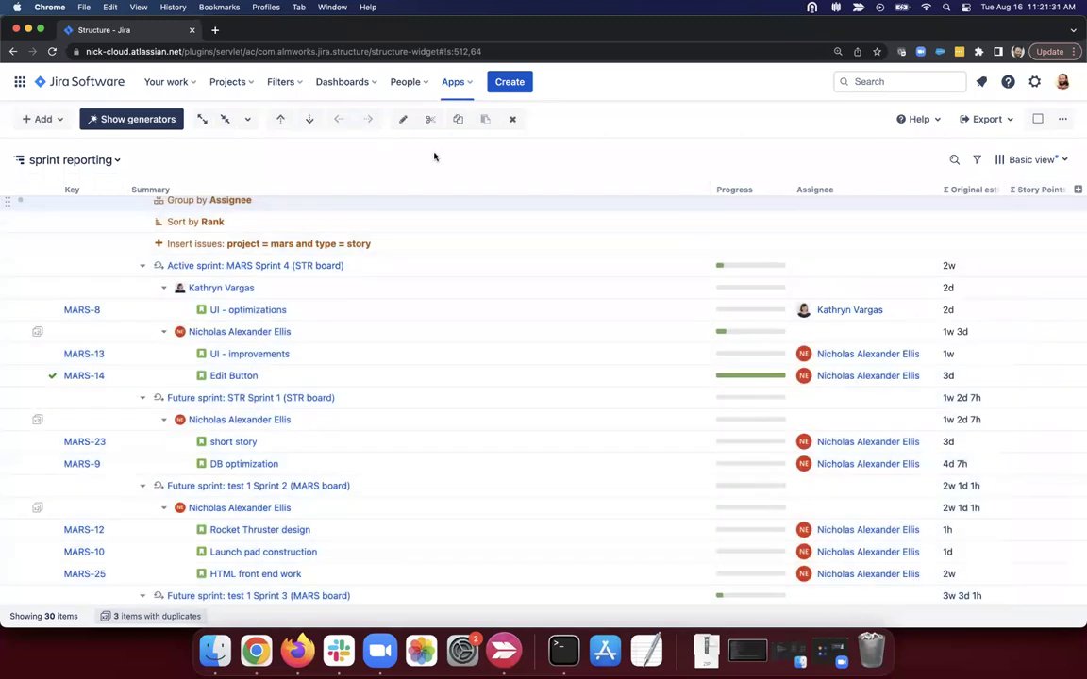
Search the available structures for "demo" and open the Demo 1 structure.
click(110, 163)
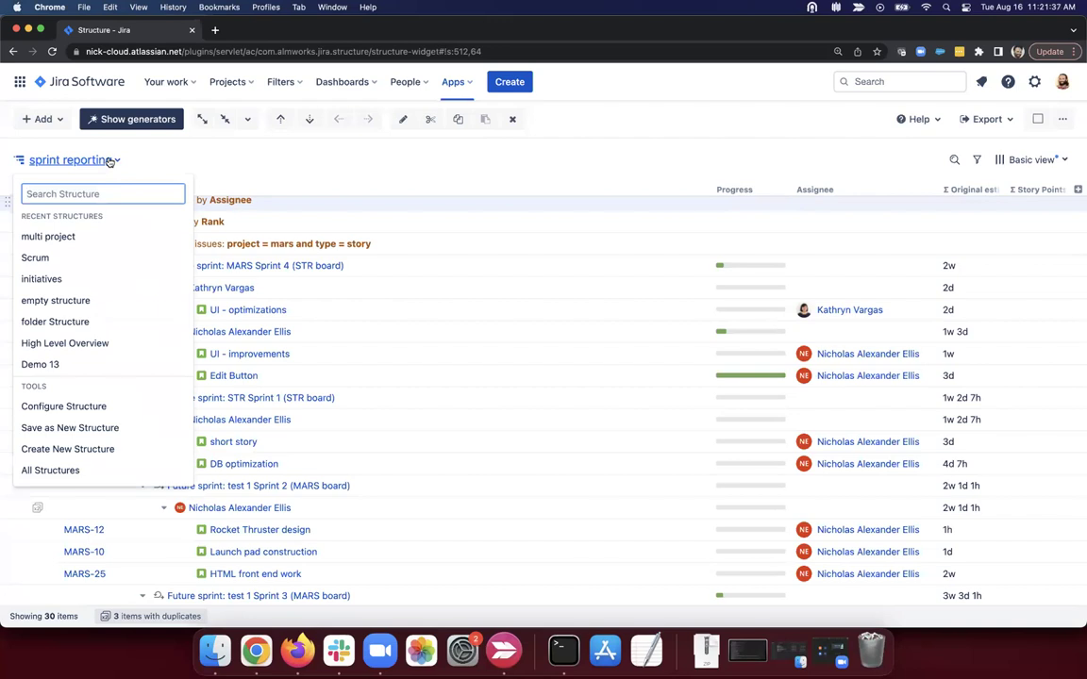
text(demo)
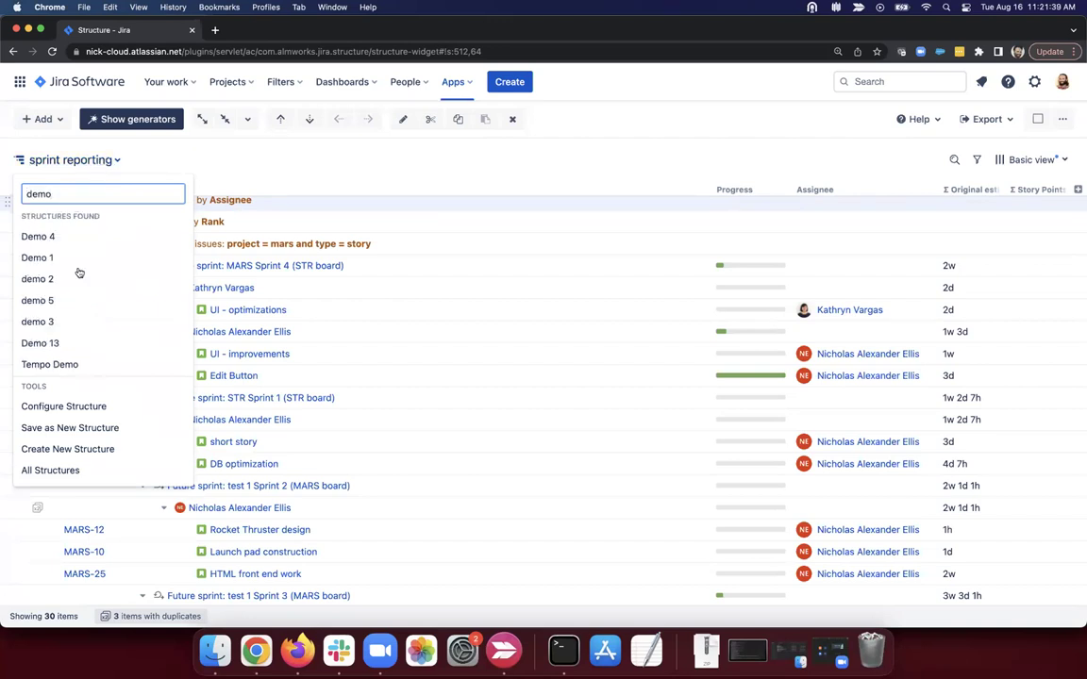
click(90, 257)
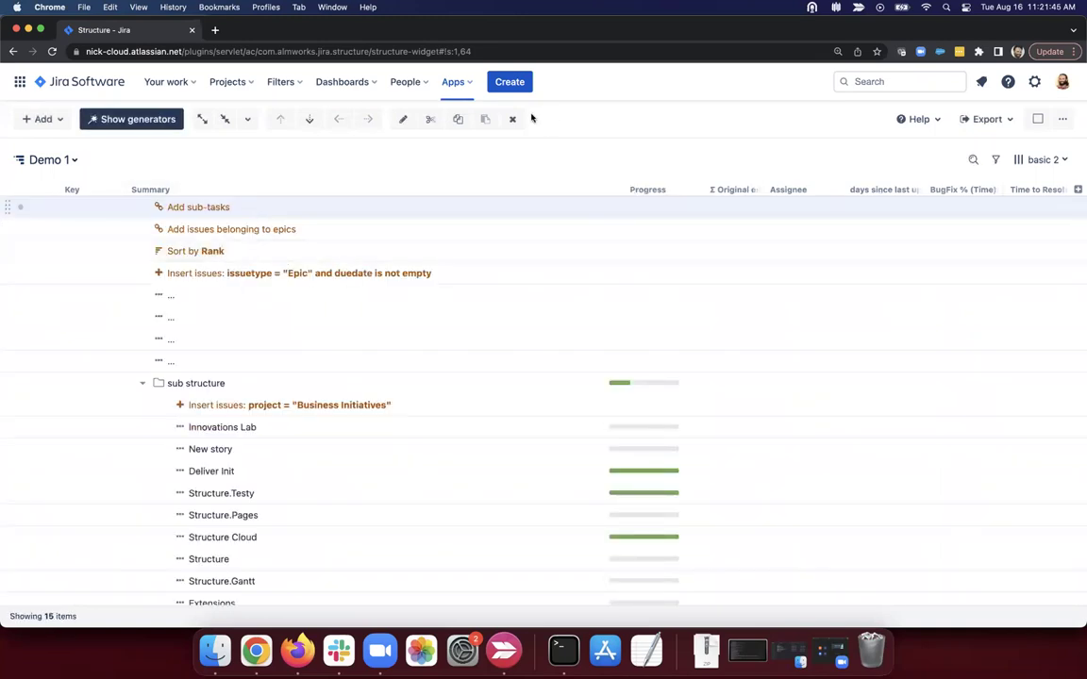
Remove all top-level generators and the sub structure folder from Demo 1.
click(515, 120)
click(515, 120)
click(512, 120)
click(512, 120)
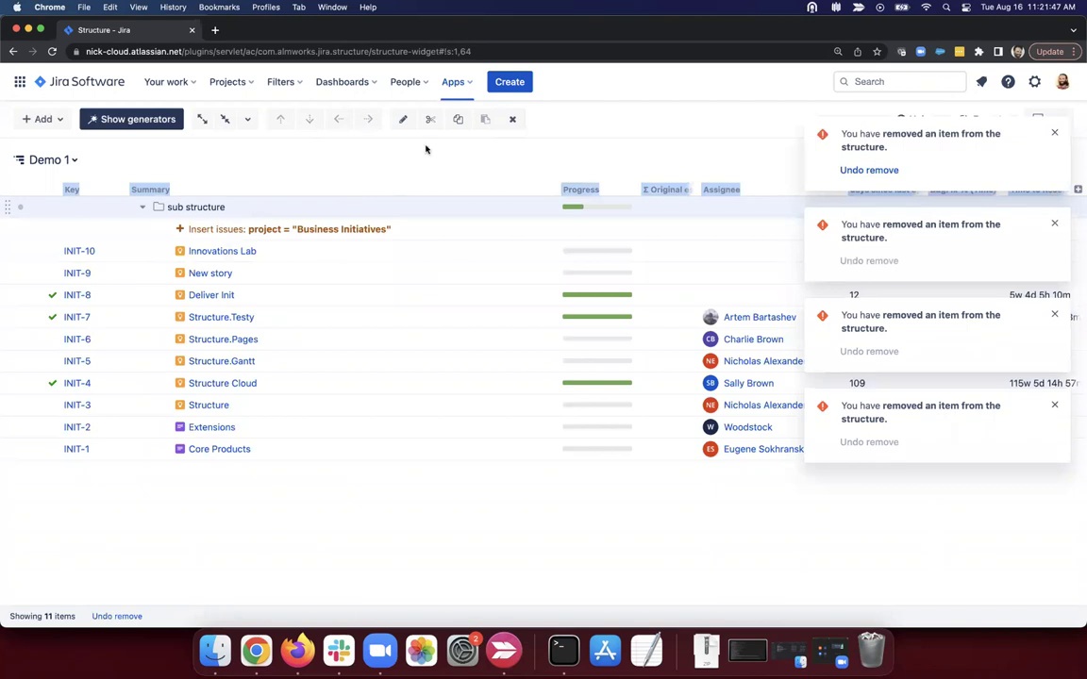
click(510, 119)
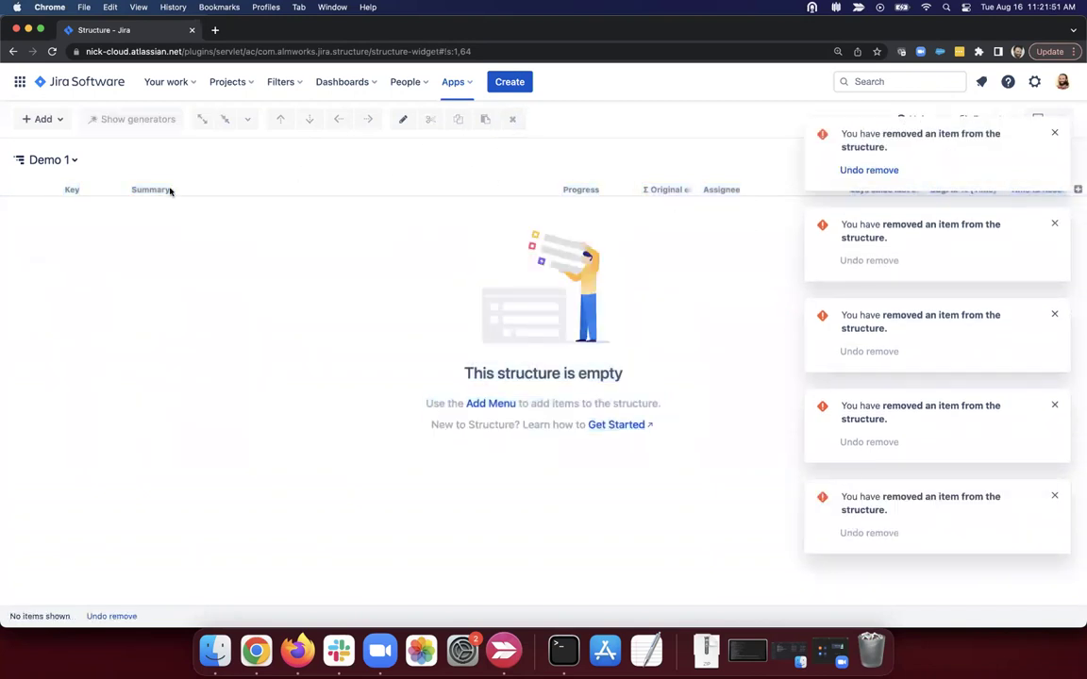
Create a JQL insert generator in Demo 1 with the query project = cloud and type = epic.
click(80, 166)
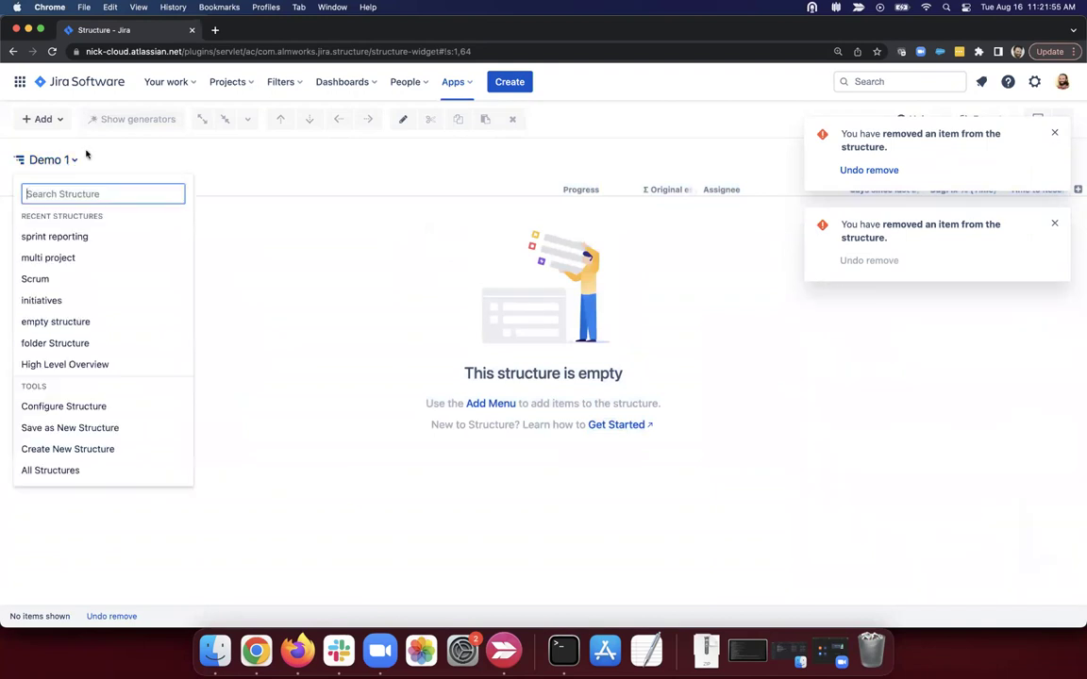
click(45, 120)
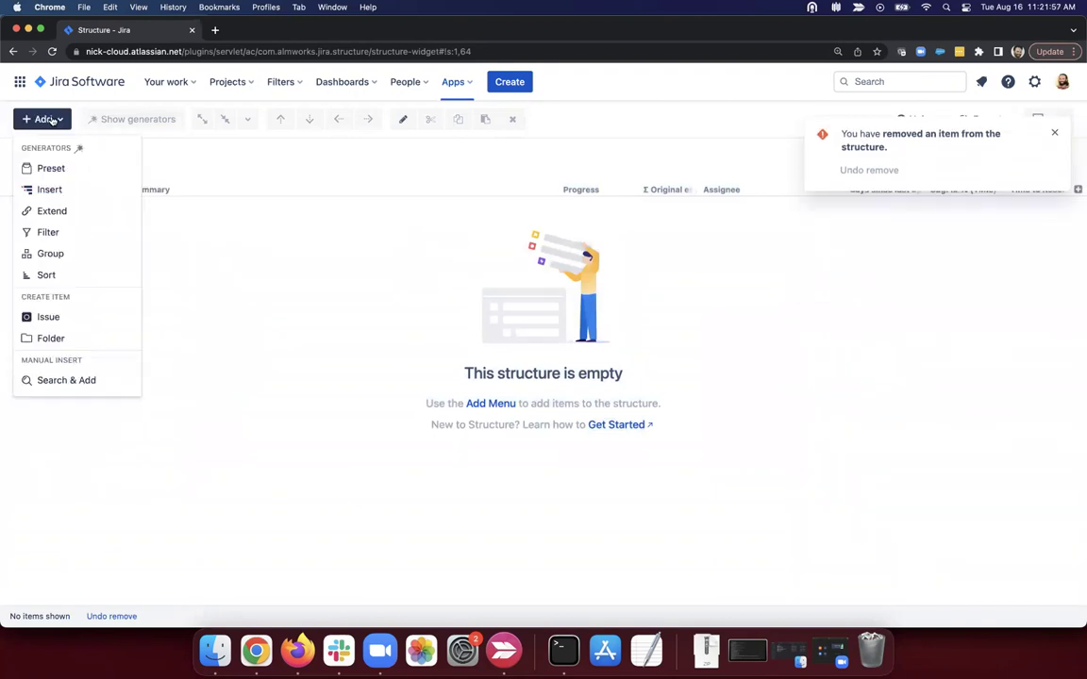
click(56, 188)
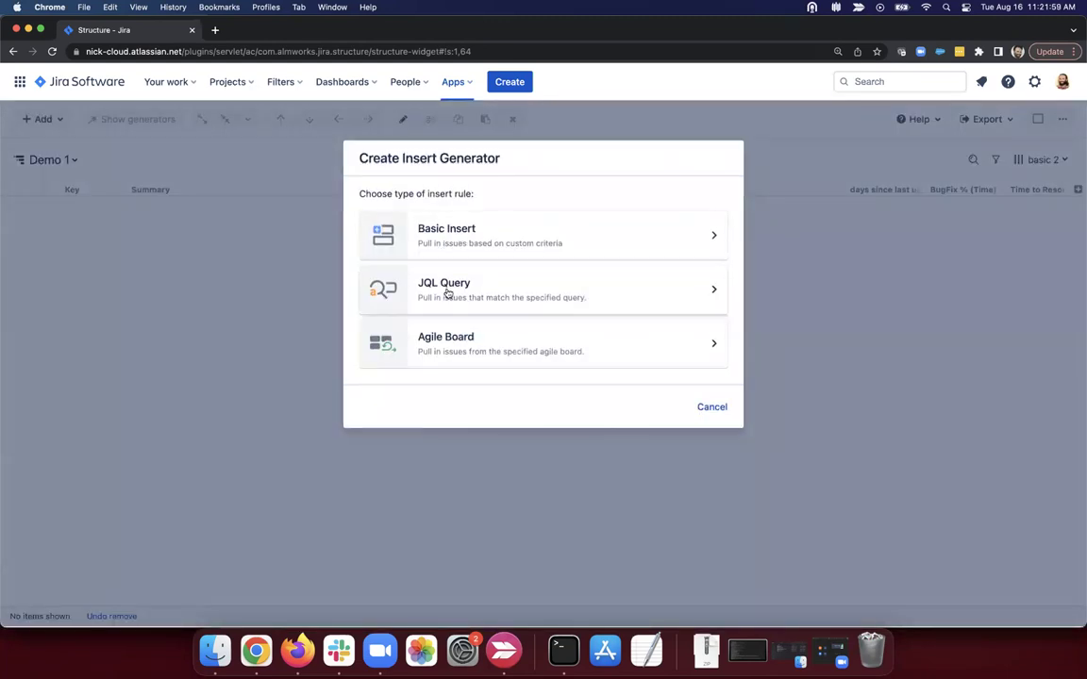
click(500, 288)
text(project = cloud a)
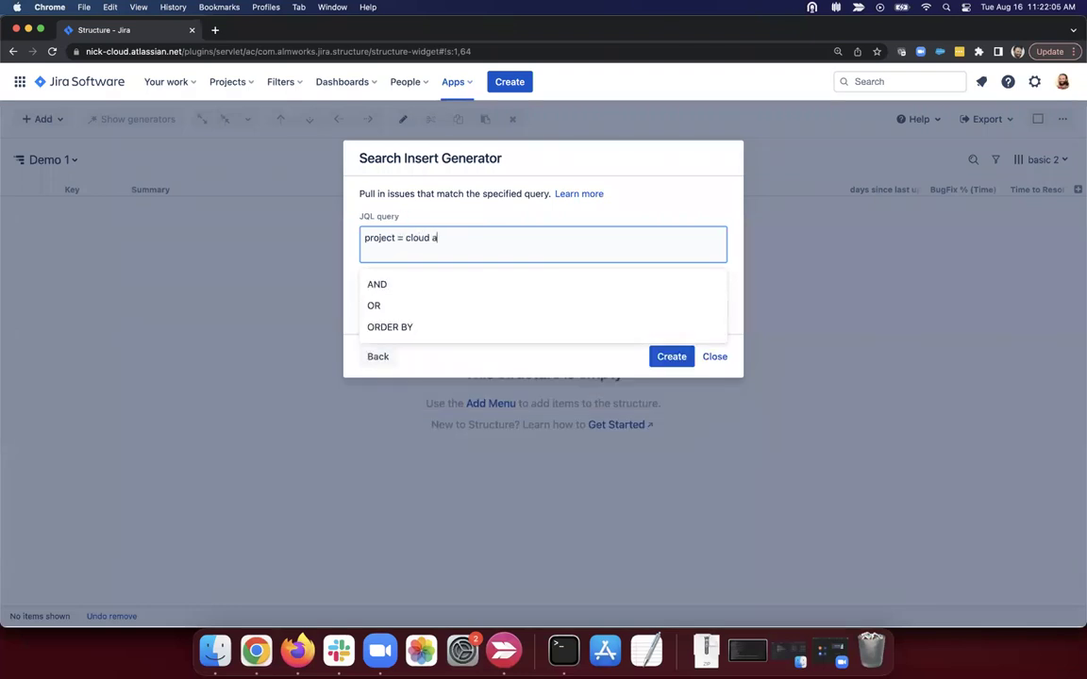
text(nd type = ep)
key(Return)
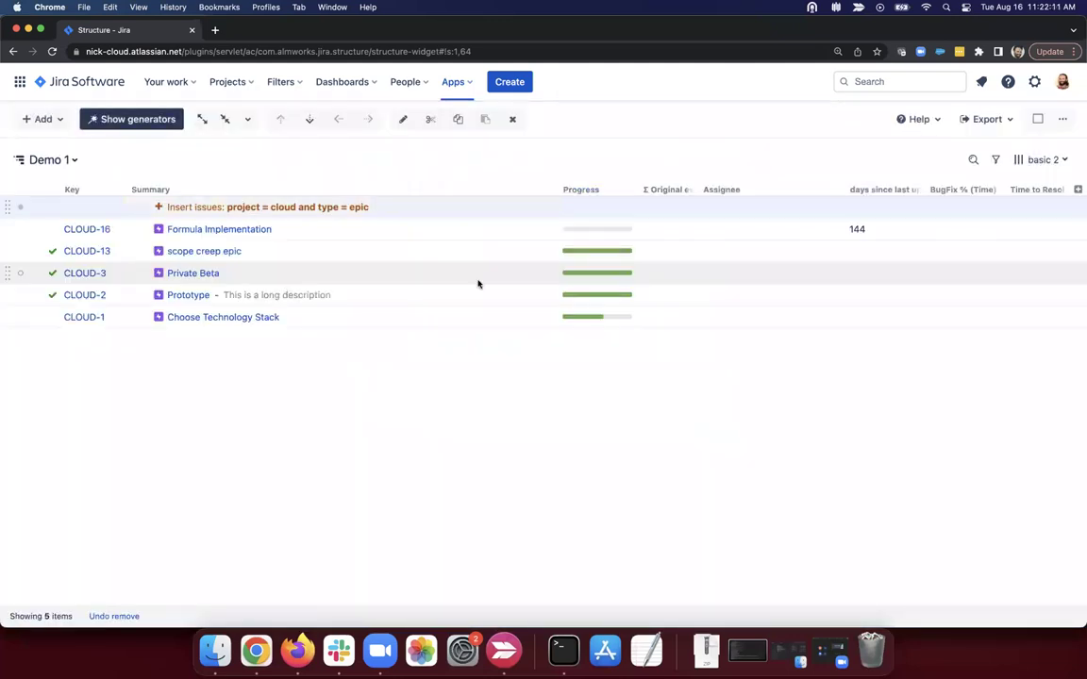
Add a Story Points item field column to the Demo 1 view.
click(1077, 189)
text(stor)
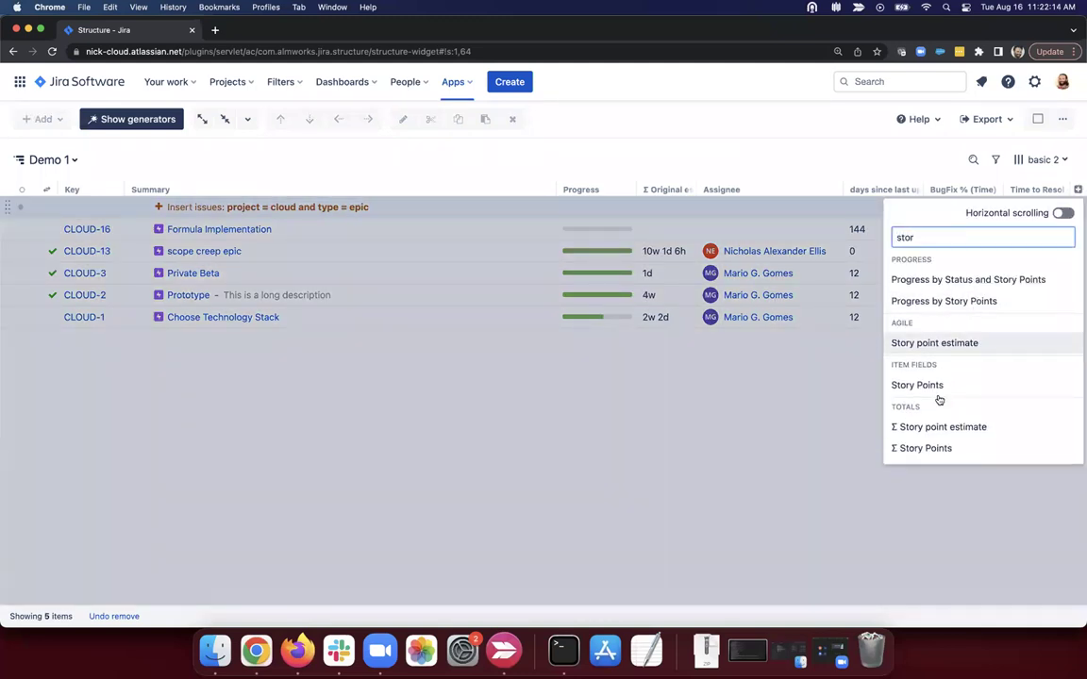
click(908, 383)
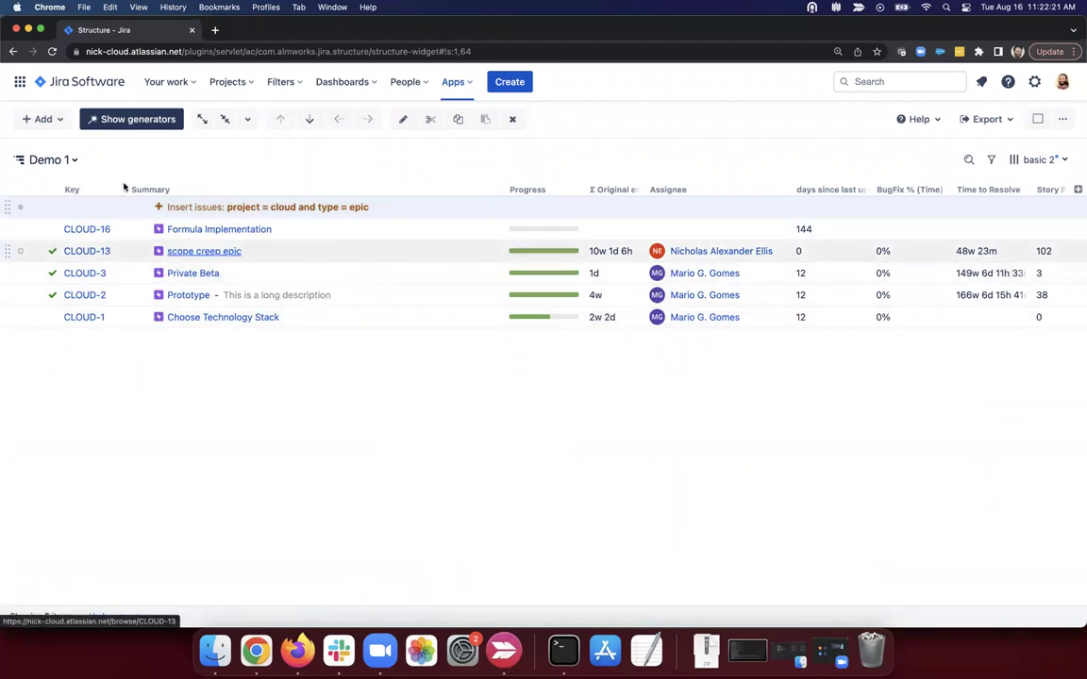
Create an extend generator that pulls in the issues under the Cloud epics.
click(54, 120)
click(91, 222)
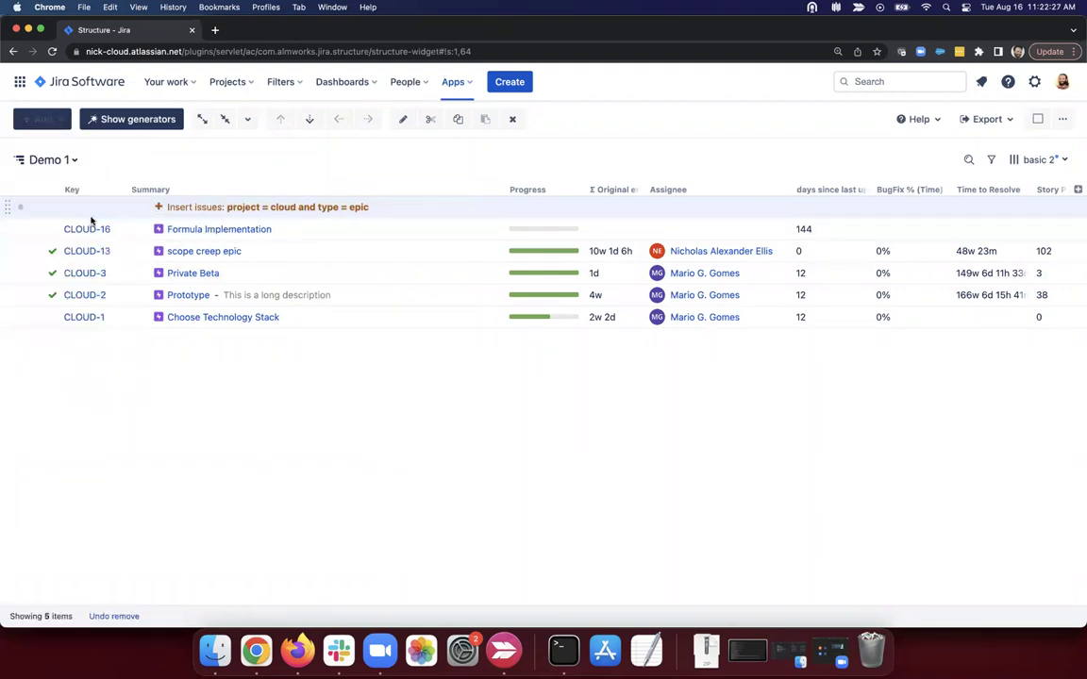
click(507, 296)
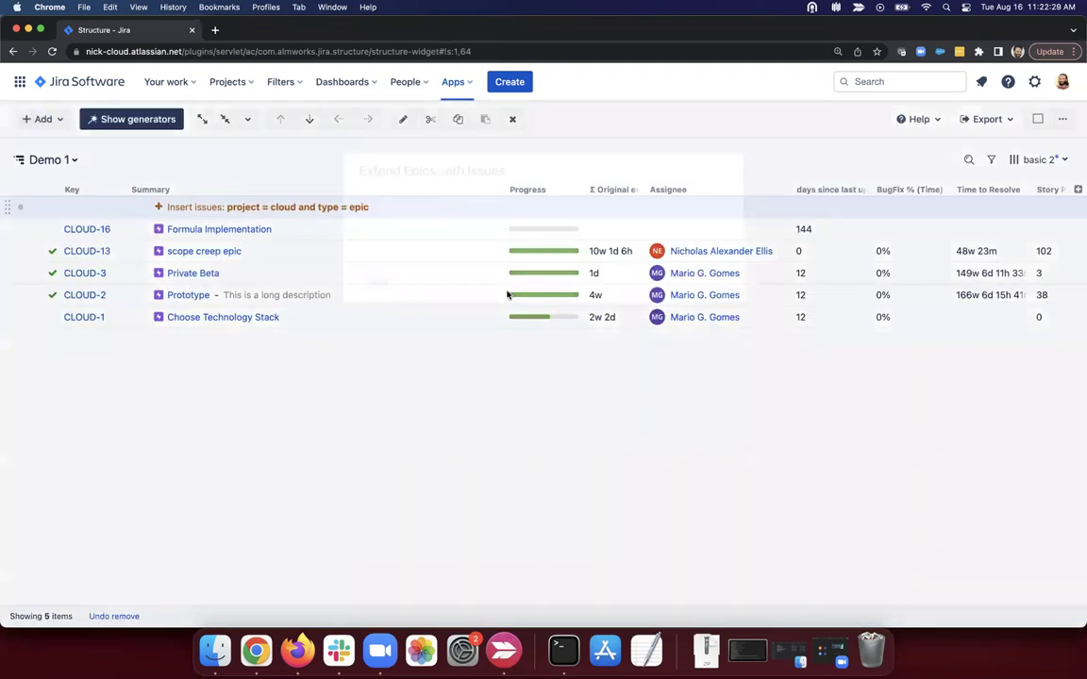
click(672, 324)
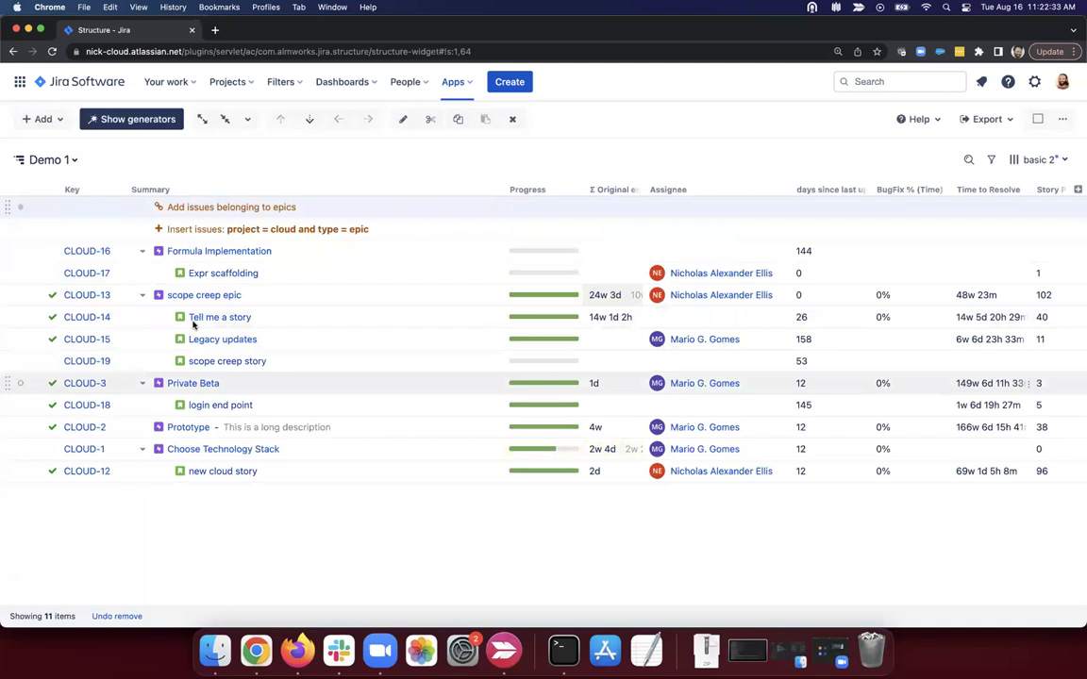
Create an extend generator that adds all available sub-task types on levels 1 to 5.
click(47, 119)
click(57, 210)
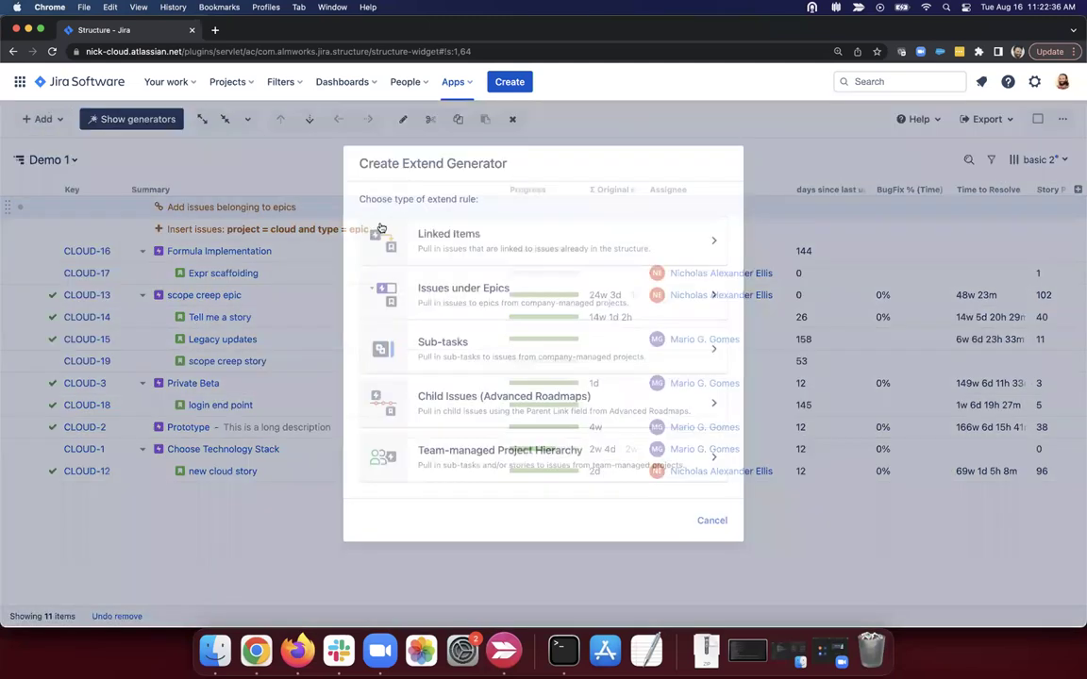
key(Escape)
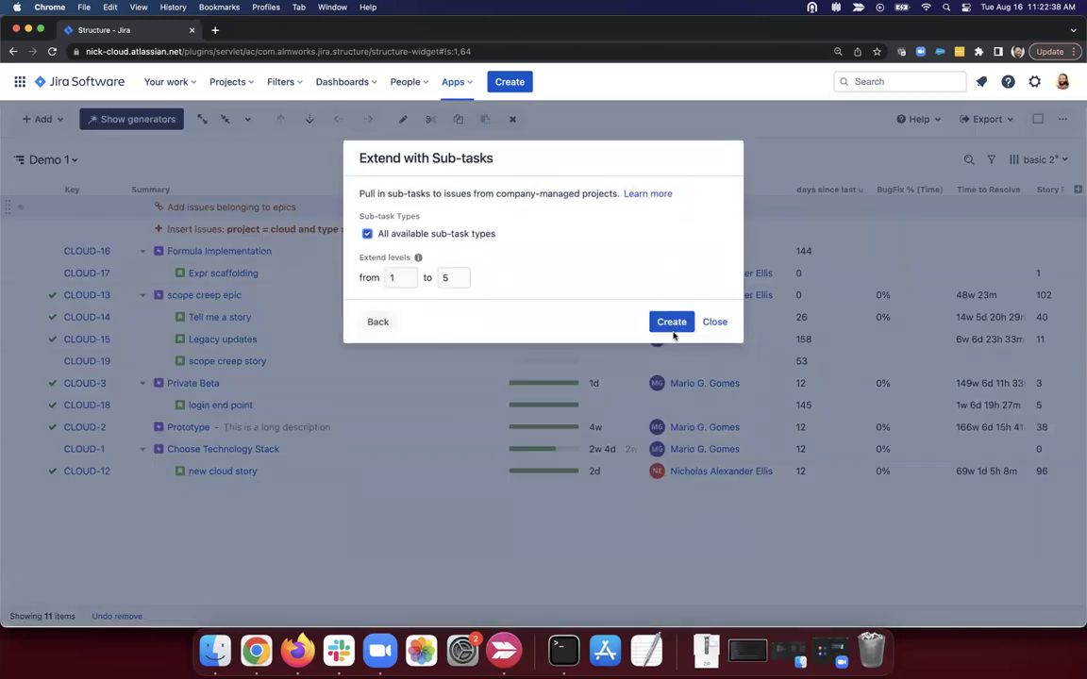
click(670, 321)
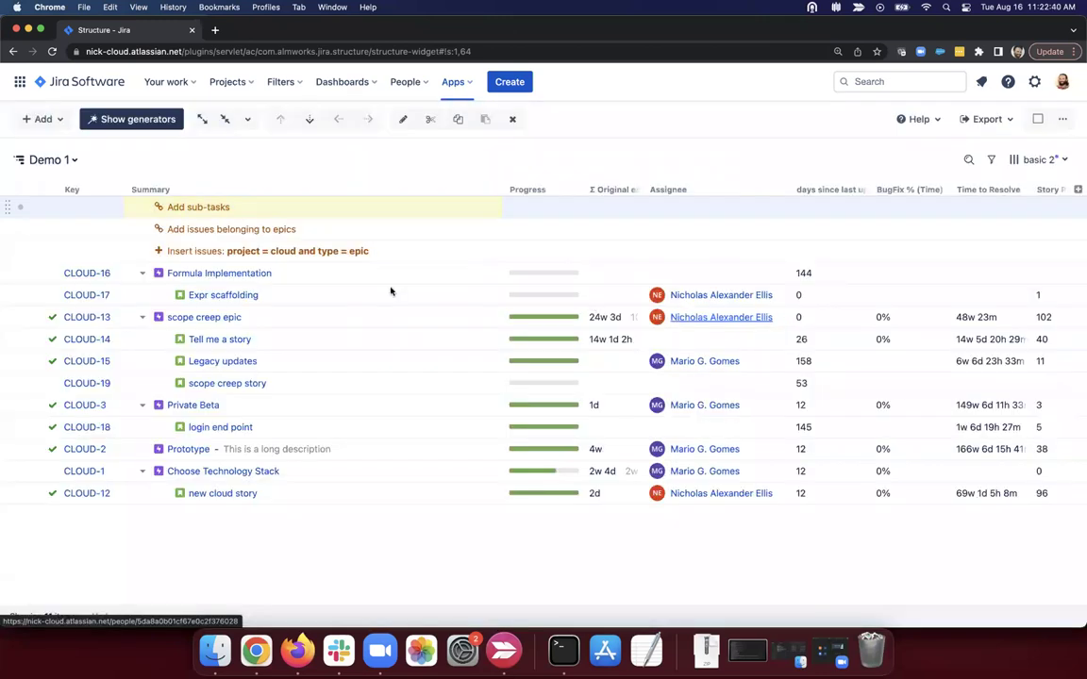
Change the insert generator's JQL query to project in (cloud, MARS) and type = epic, and save it.
double_click(265, 251)
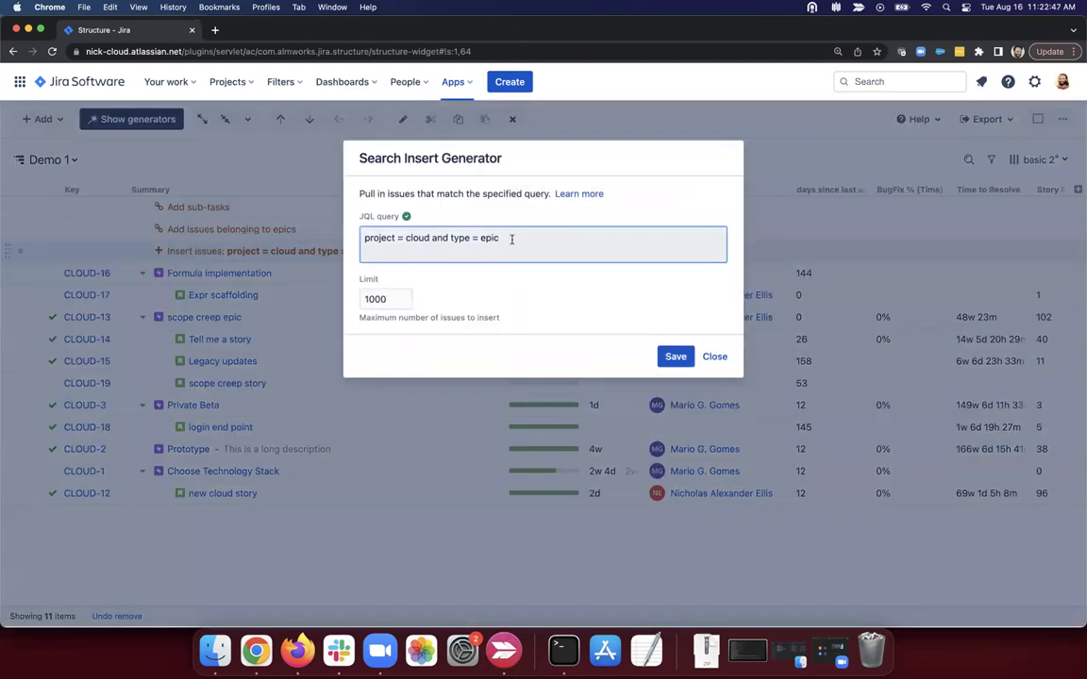
click(403, 238)
key(BackSpace)
key(BackSpace)
key(BackSpace)
text(in (cloud)
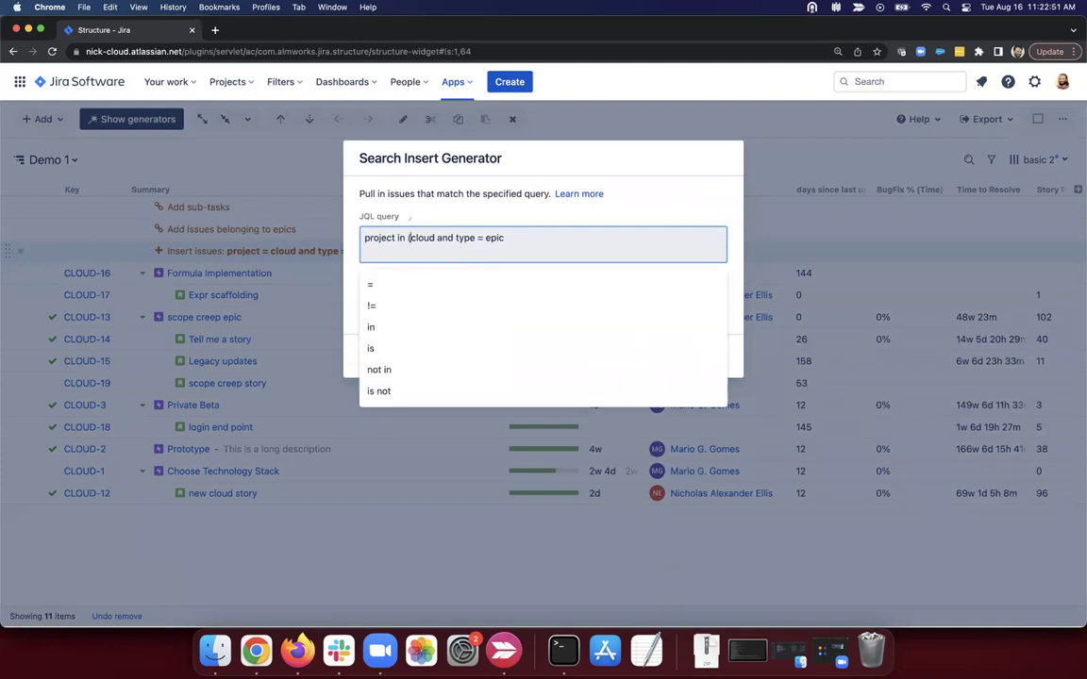
text(, MA)
text(RS))
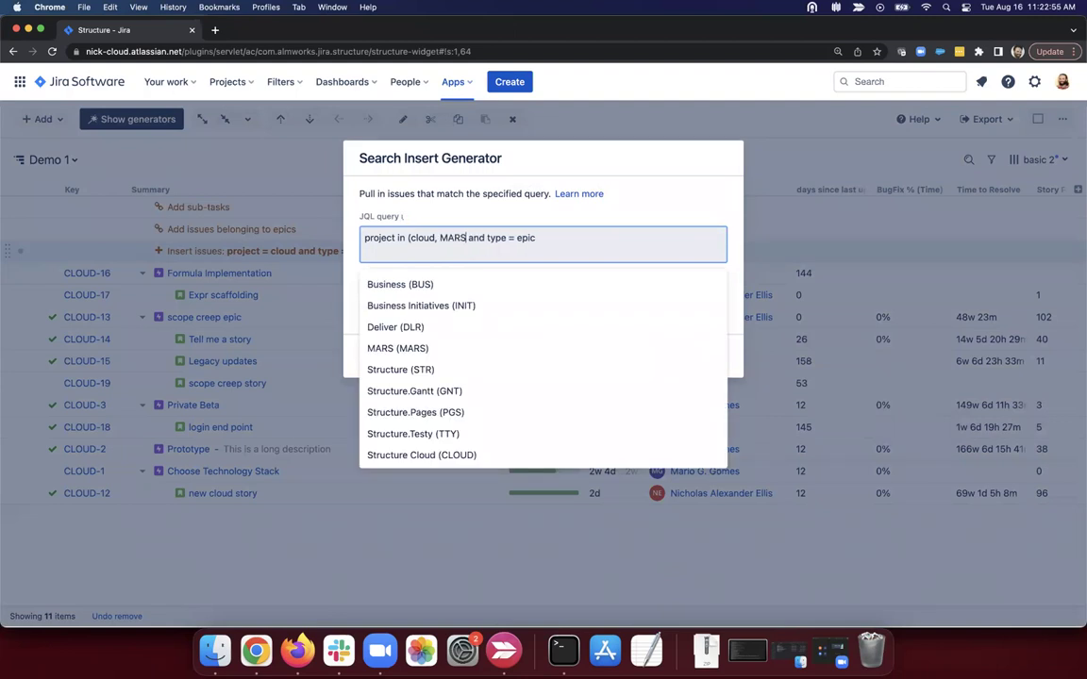
click(666, 355)
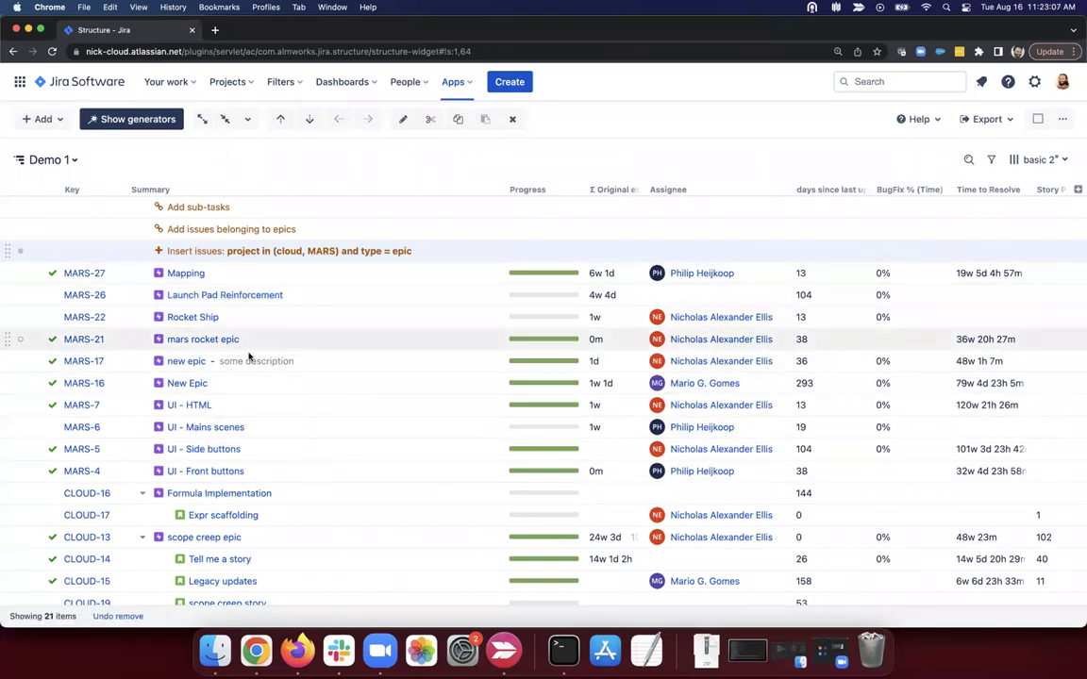
Create a group generator that groups the epics by the Project field.
click(49, 118)
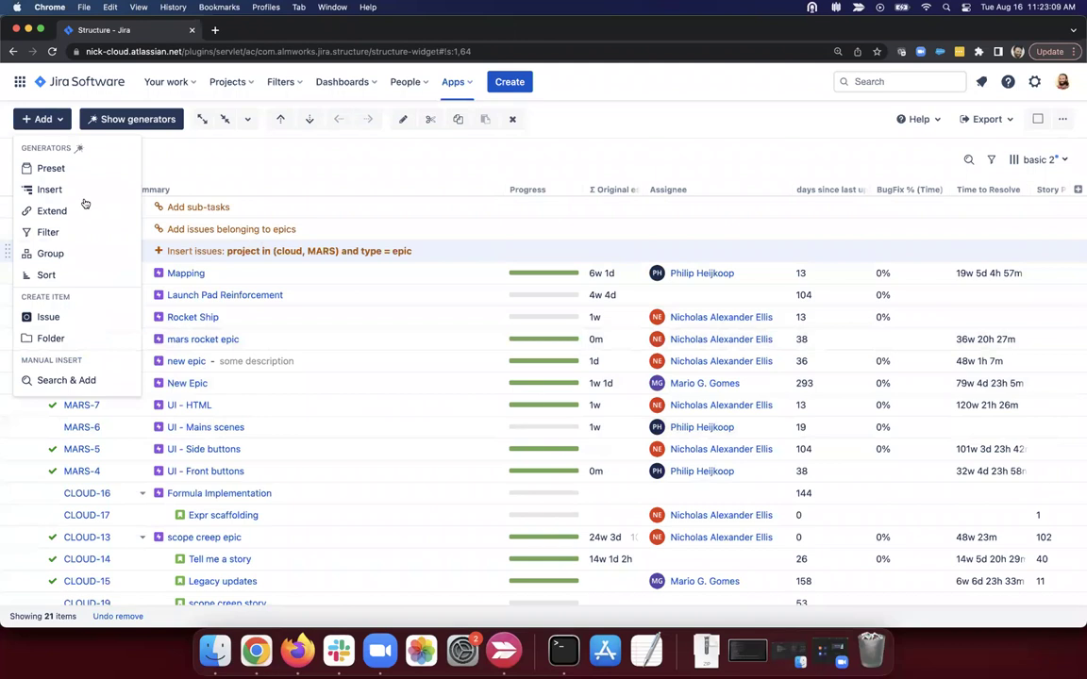
click(71, 251)
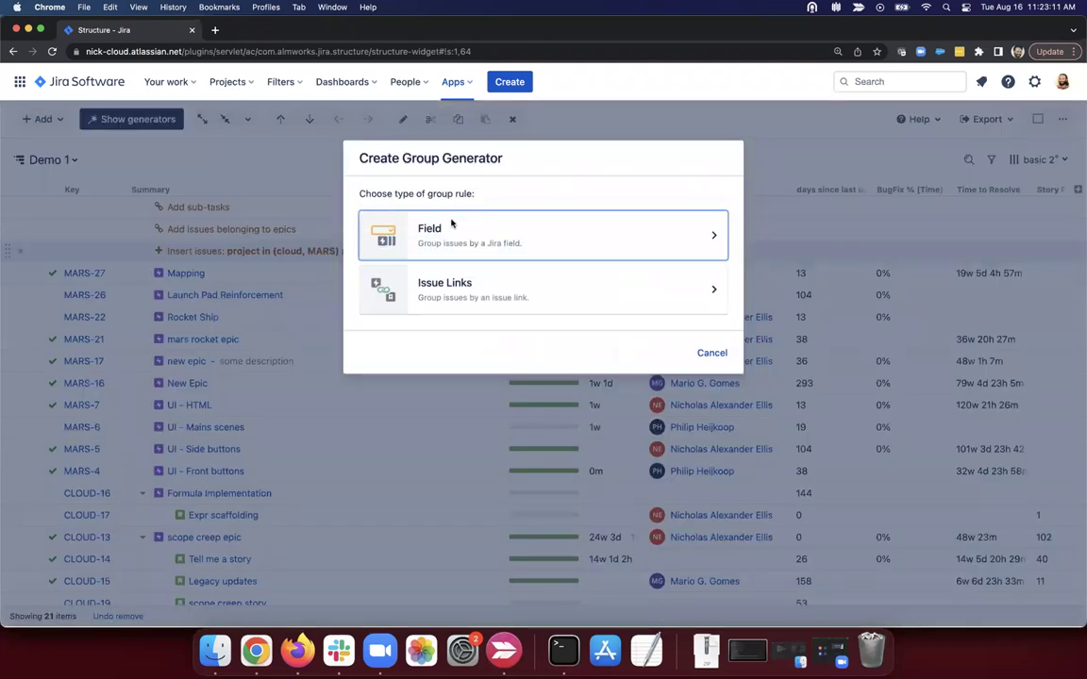
click(443, 222)
text(pro)
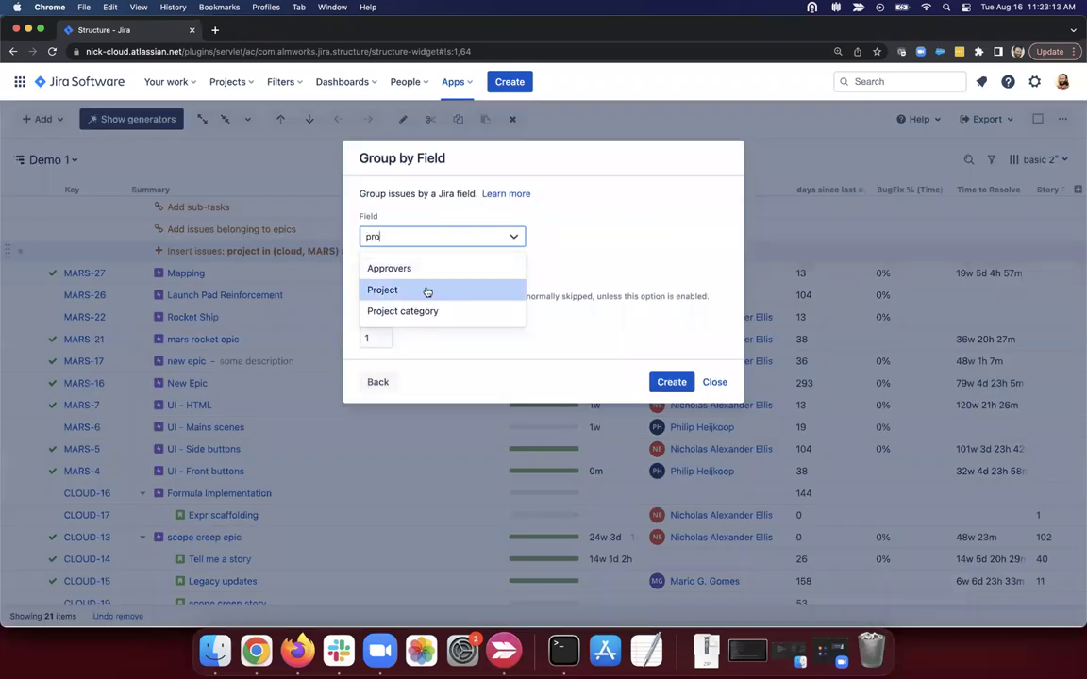
click(426, 290)
click(670, 381)
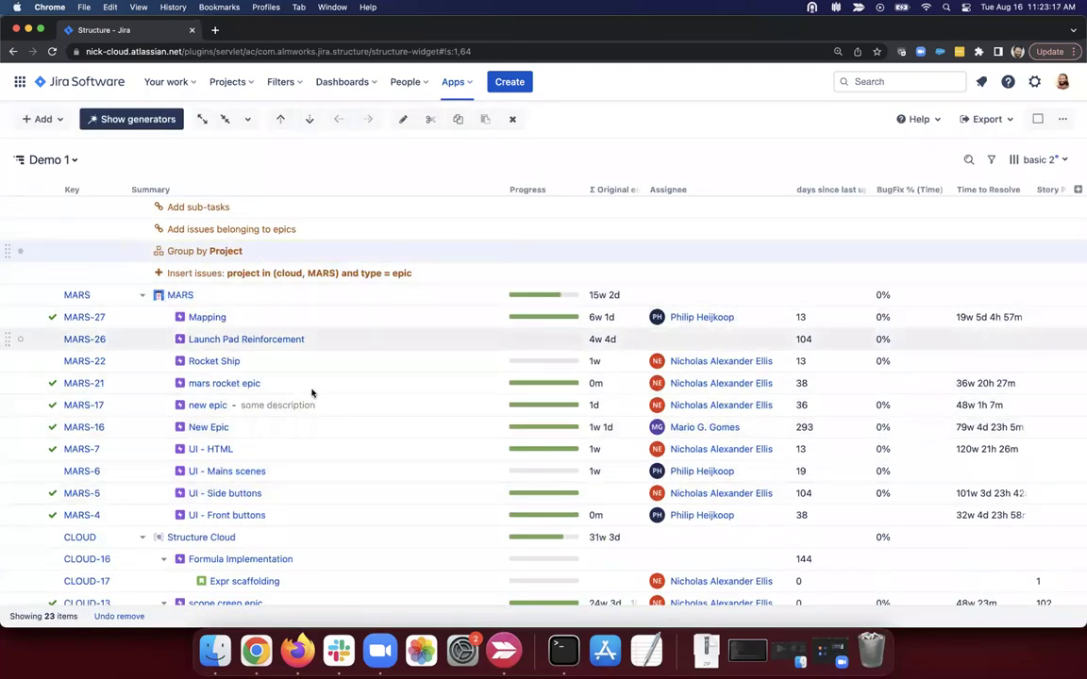
Create a Team-managed Project Hierarchy extend generator that extends epics and adds sub-tasks.
scroll(170, 480, down, 3)
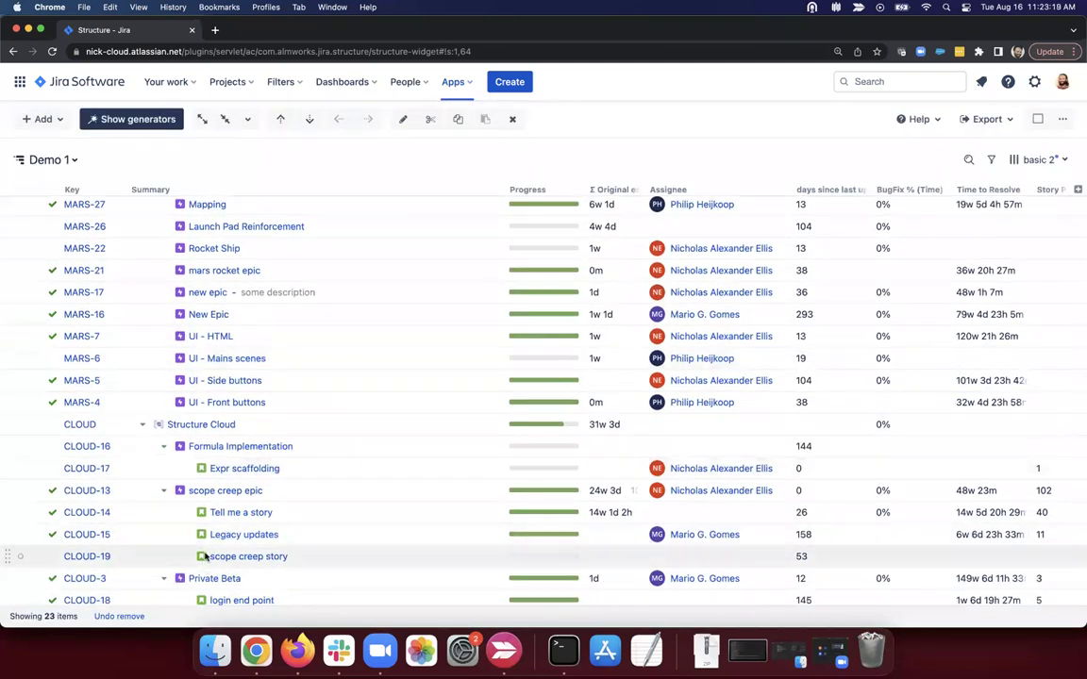
scroll(221, 500, up, 3)
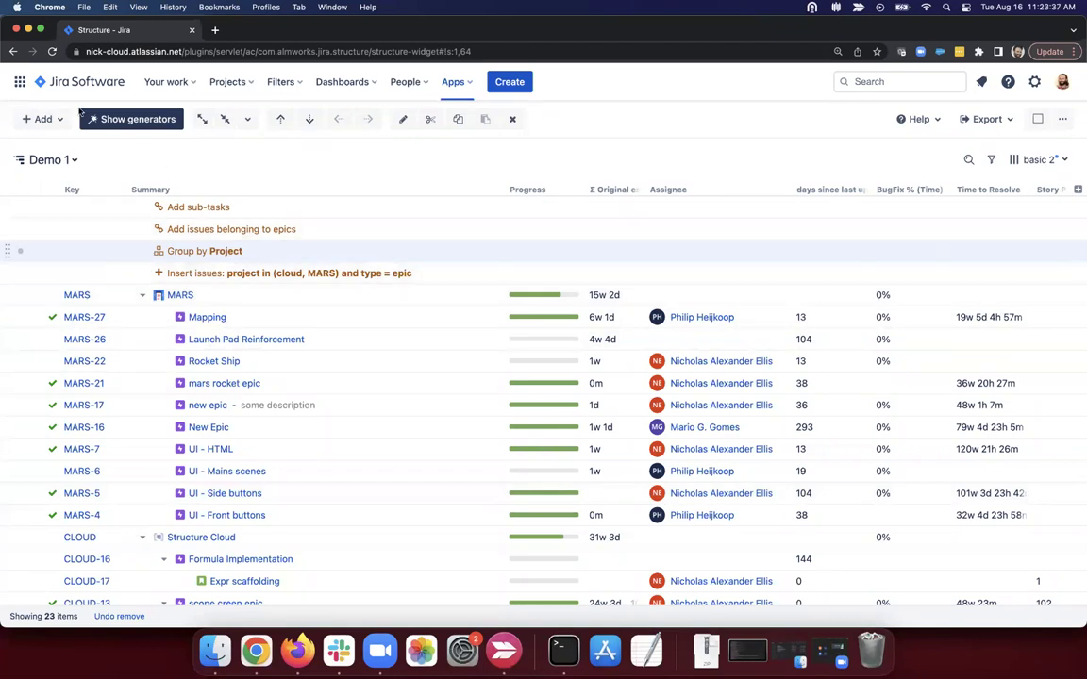
click(42, 119)
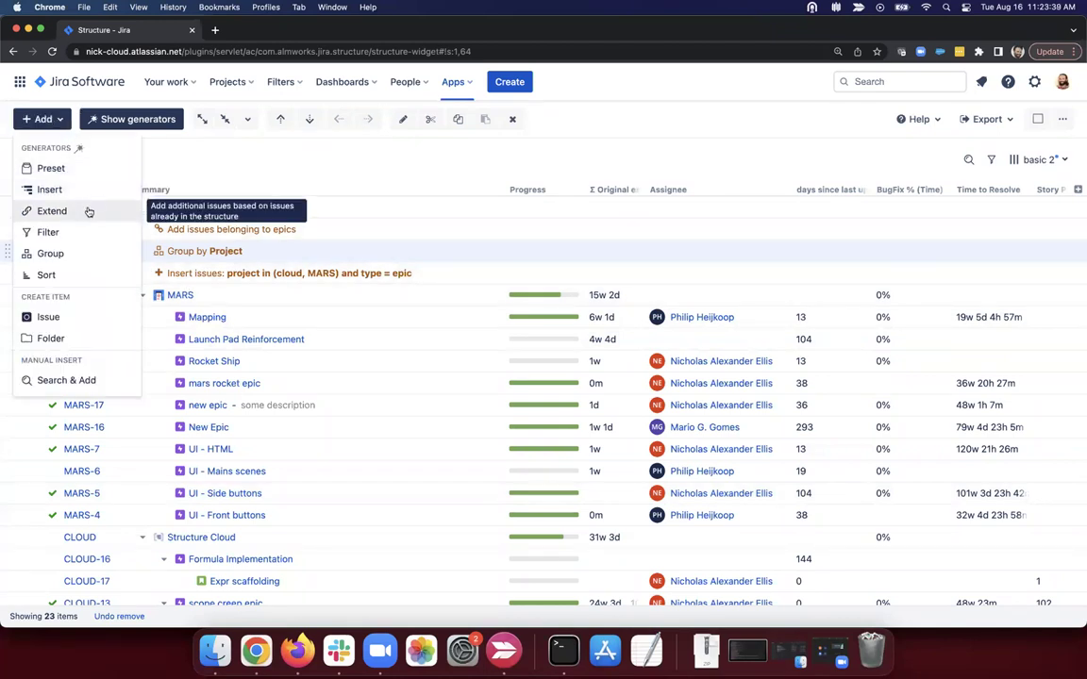
click(88, 211)
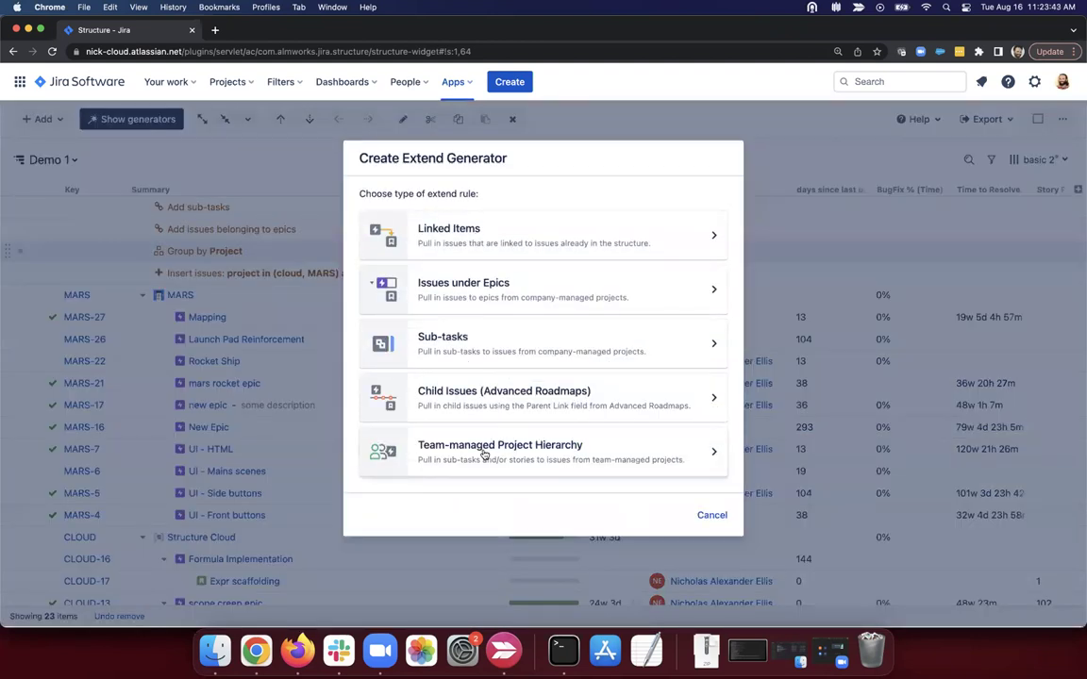
click(417, 451)
click(368, 249)
click(665, 378)
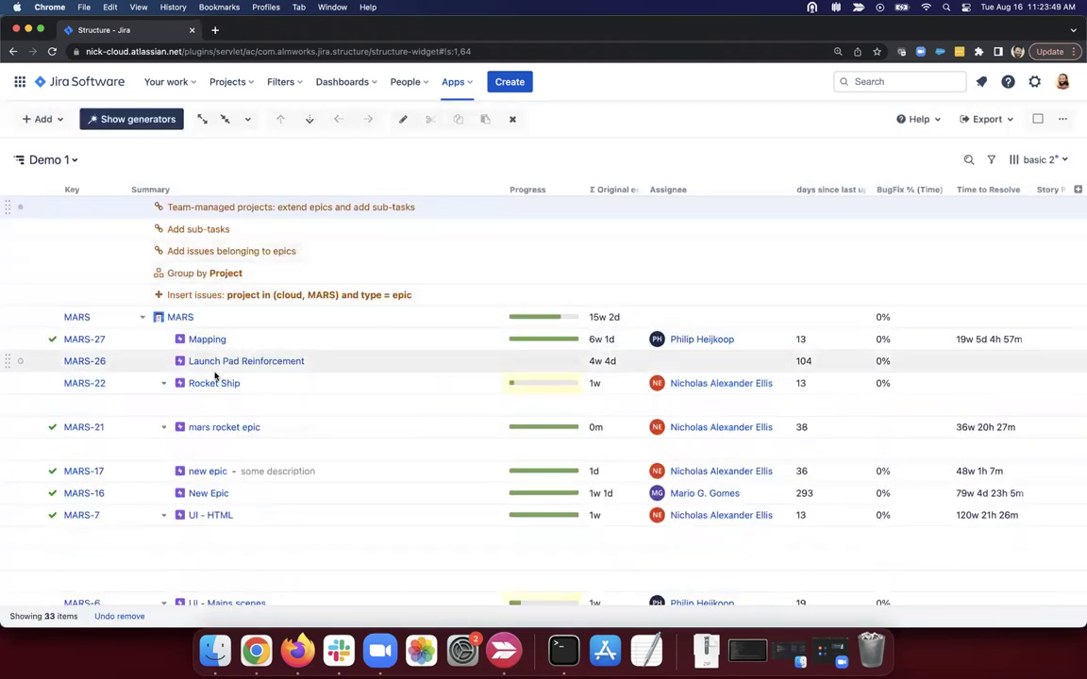
Create a group generator that groups the issues by the Fix versions field on level 1.
scroll(283, 354, down, 2)
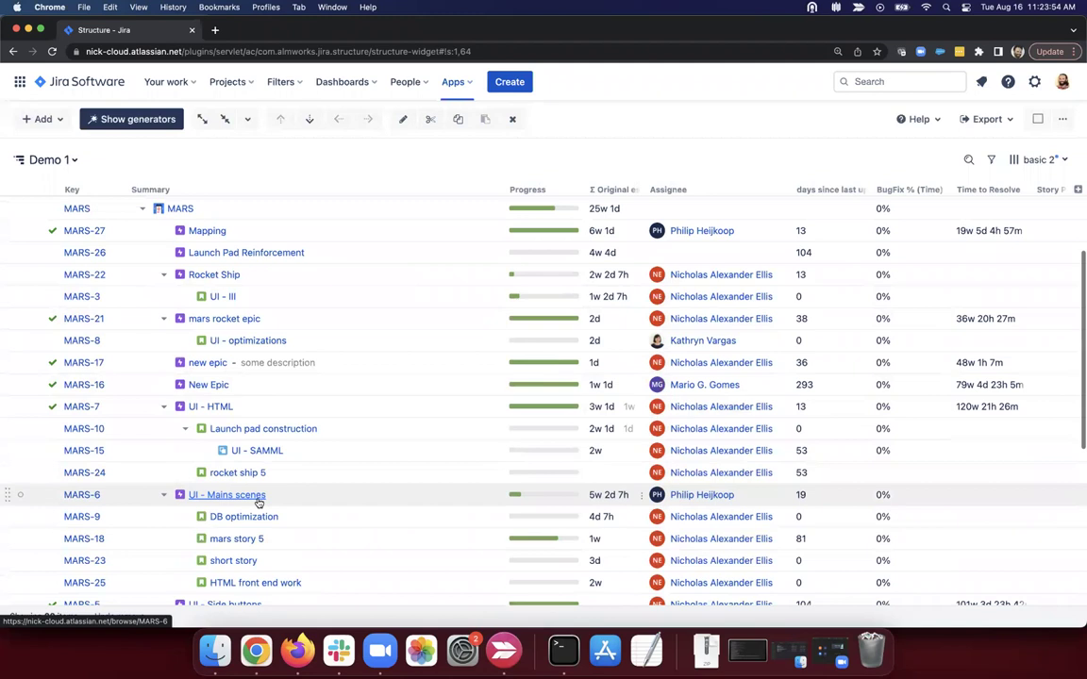
scroll(258, 501, down, 4)
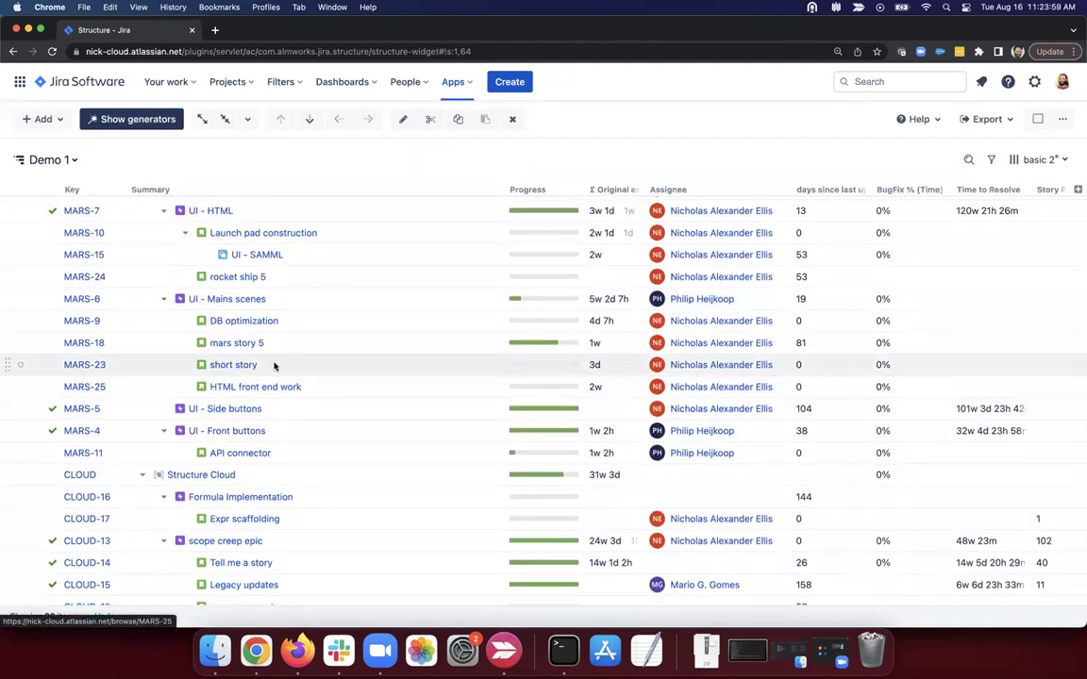
scroll(275, 365, up, 8)
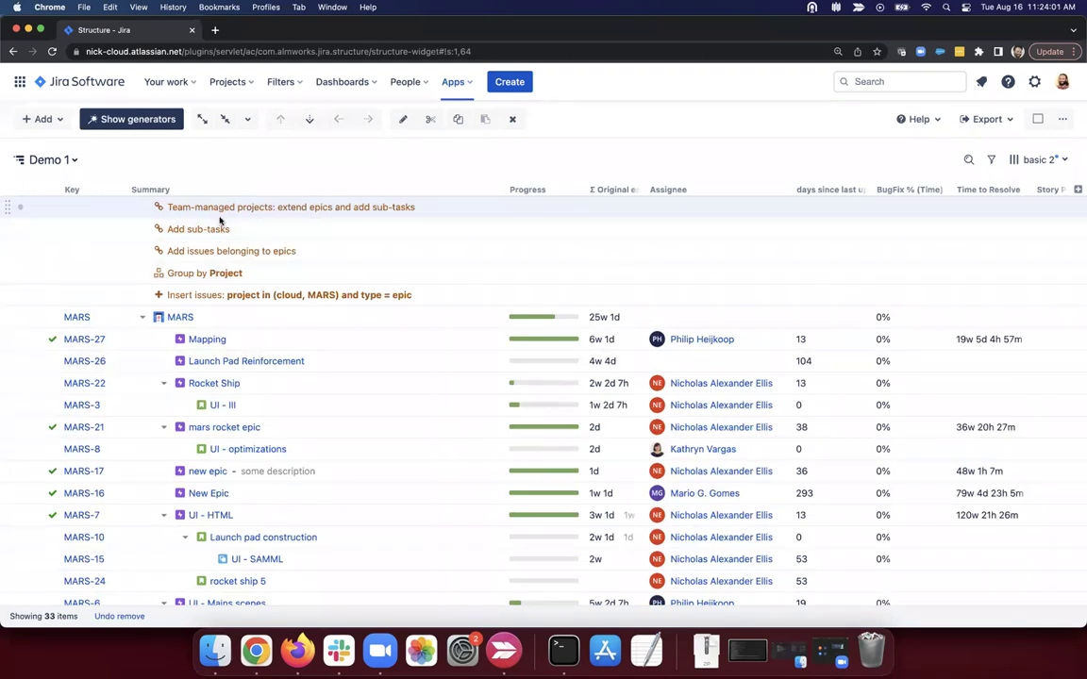
click(54, 120)
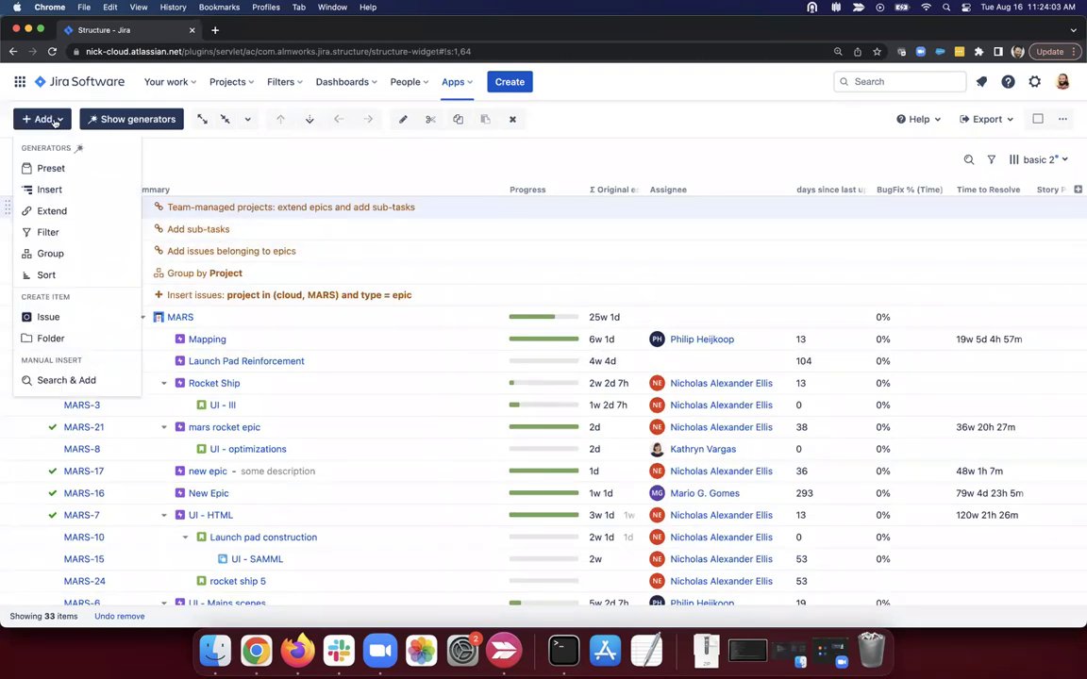
click(75, 250)
click(408, 249)
text(fix)
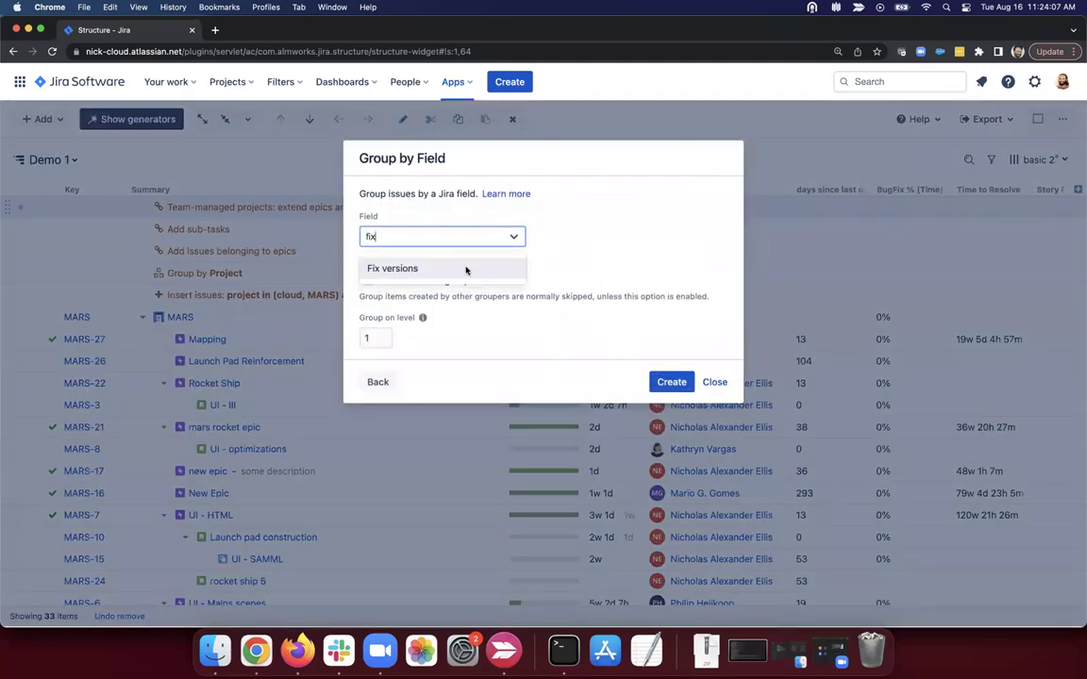
click(465, 269)
click(669, 392)
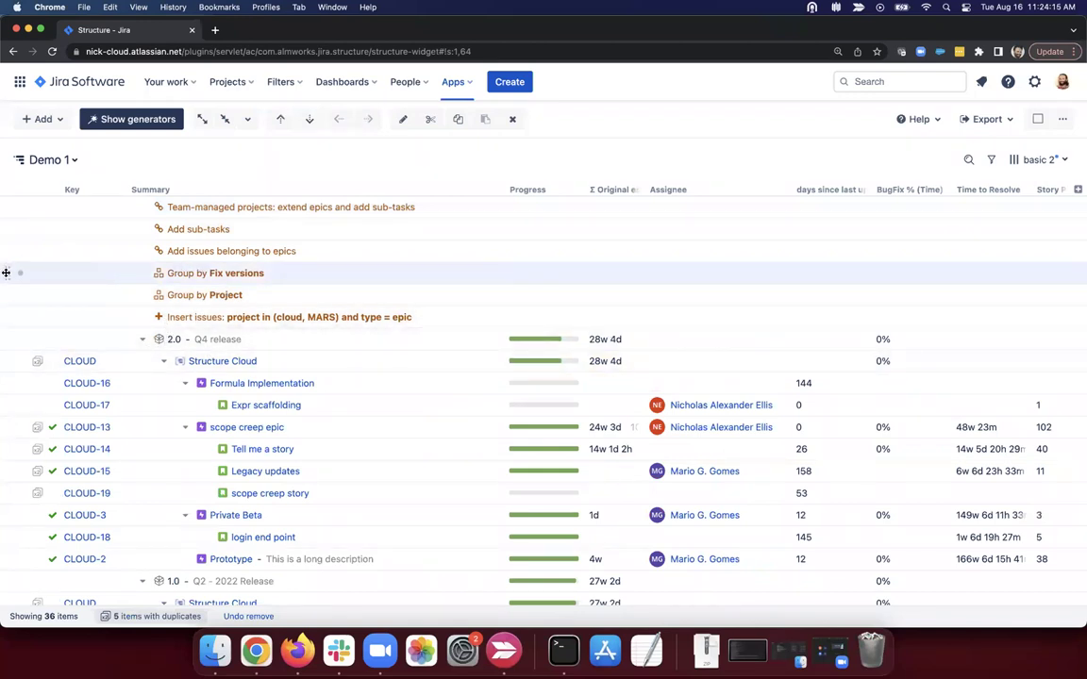
Move the Fix versions group generator below the Project group generator and collapse the No version folder under MARS.
drag(5, 300, 8, 300)
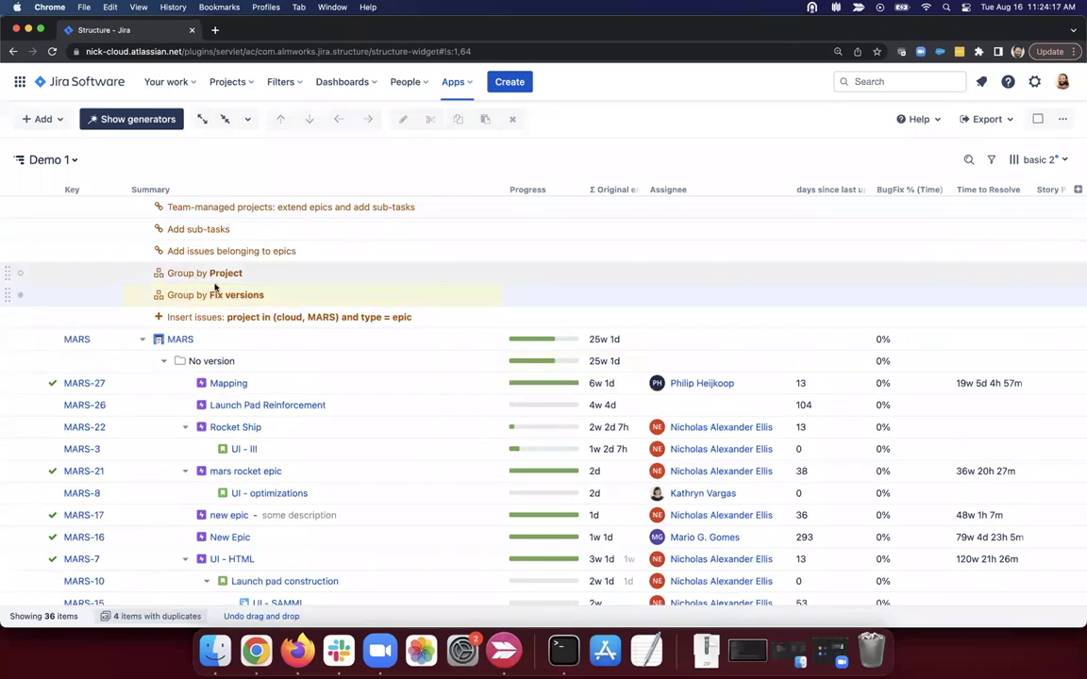
scroll(170, 375, down, 3)
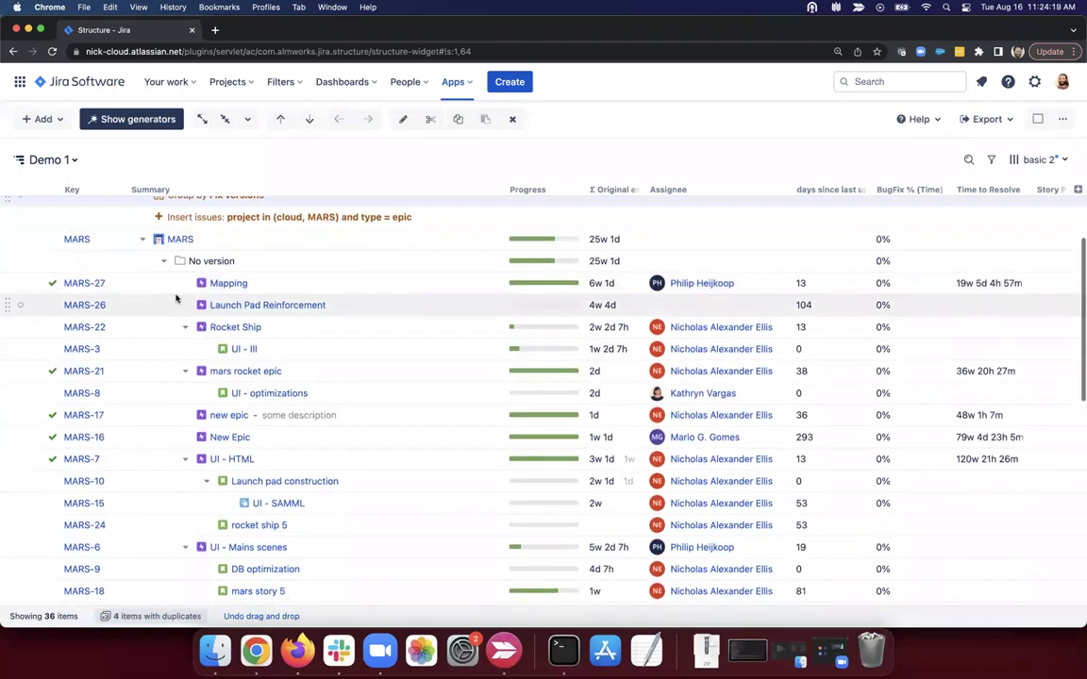
click(164, 262)
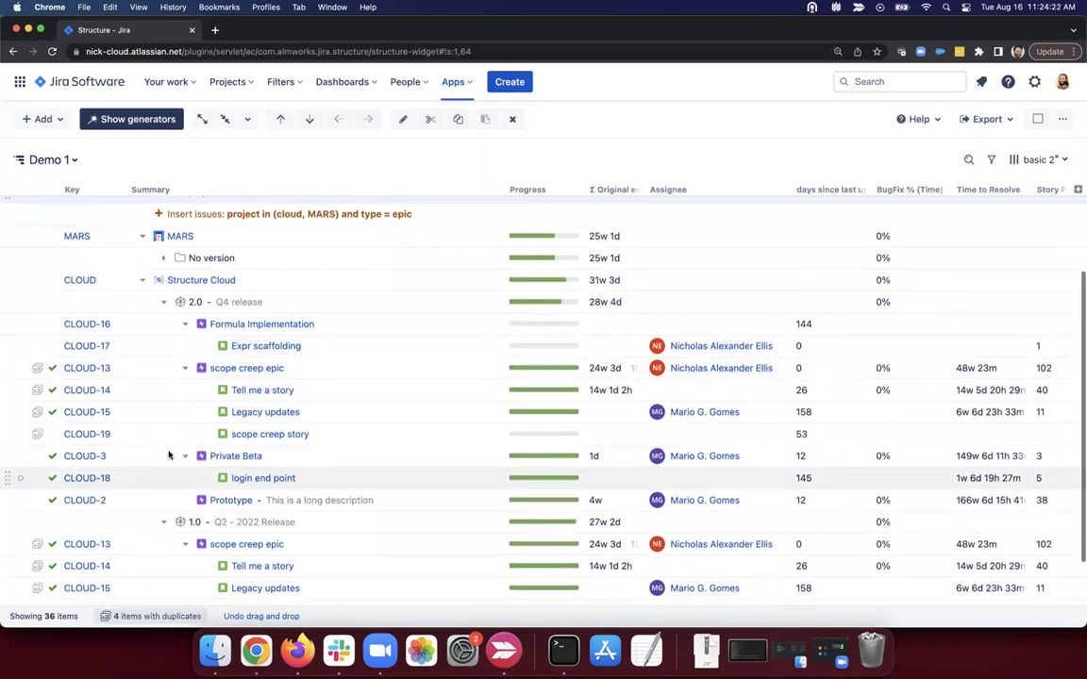
scroll(168, 455, down, 2)
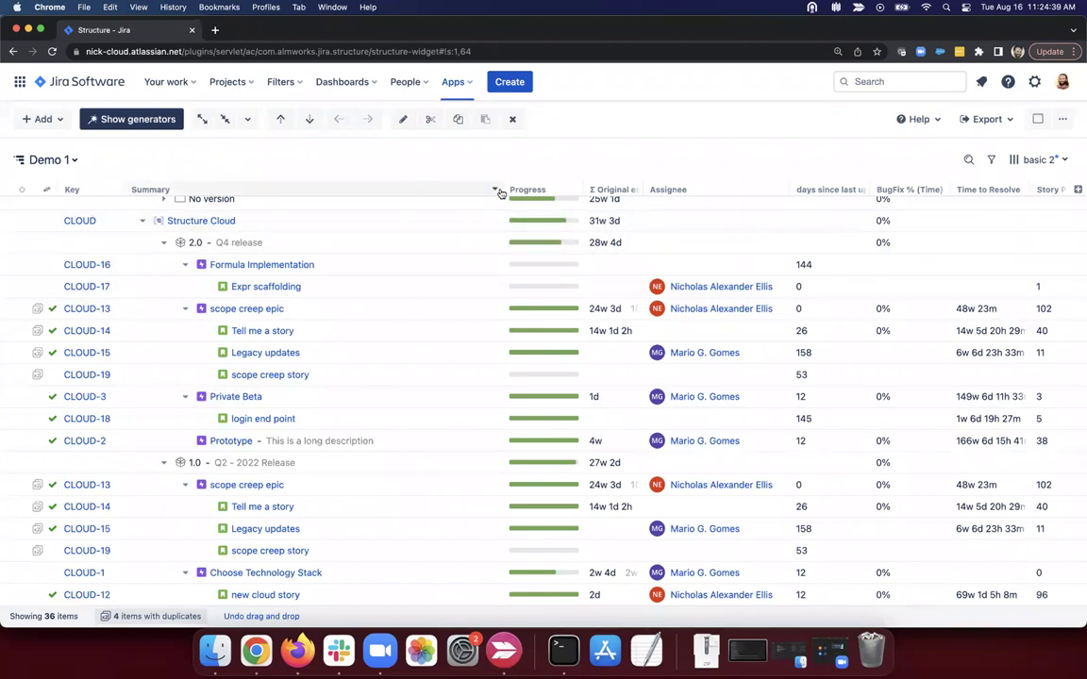
Enable horizontal scrolling for the structure's columns and add a Reporter column.
click(1078, 190)
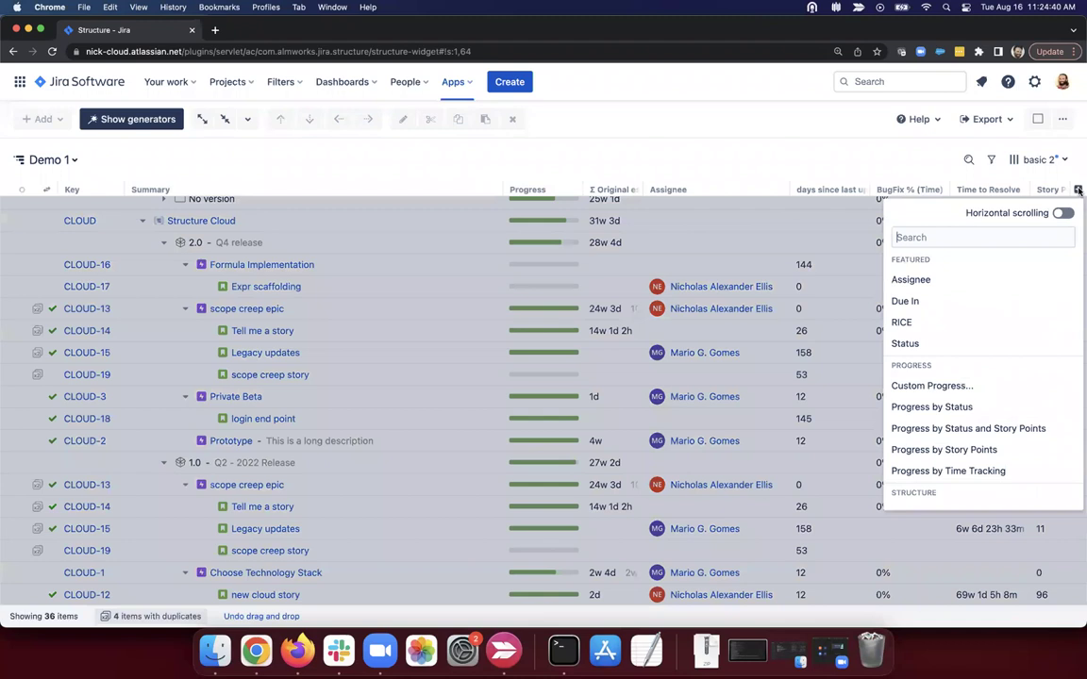
click(1061, 213)
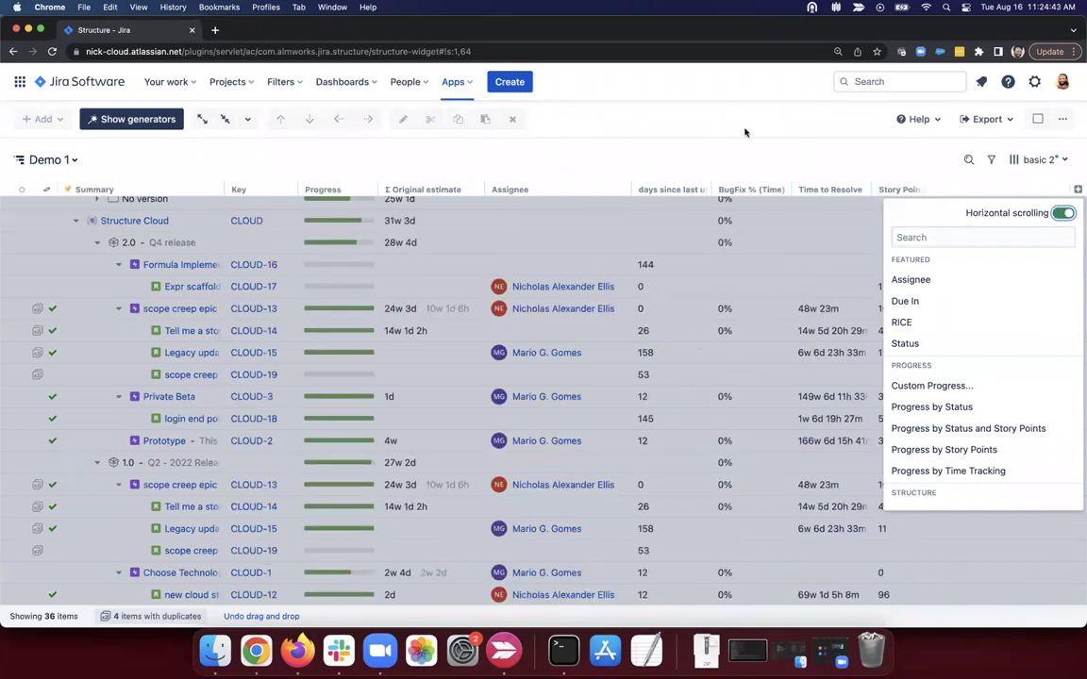
click(744, 132)
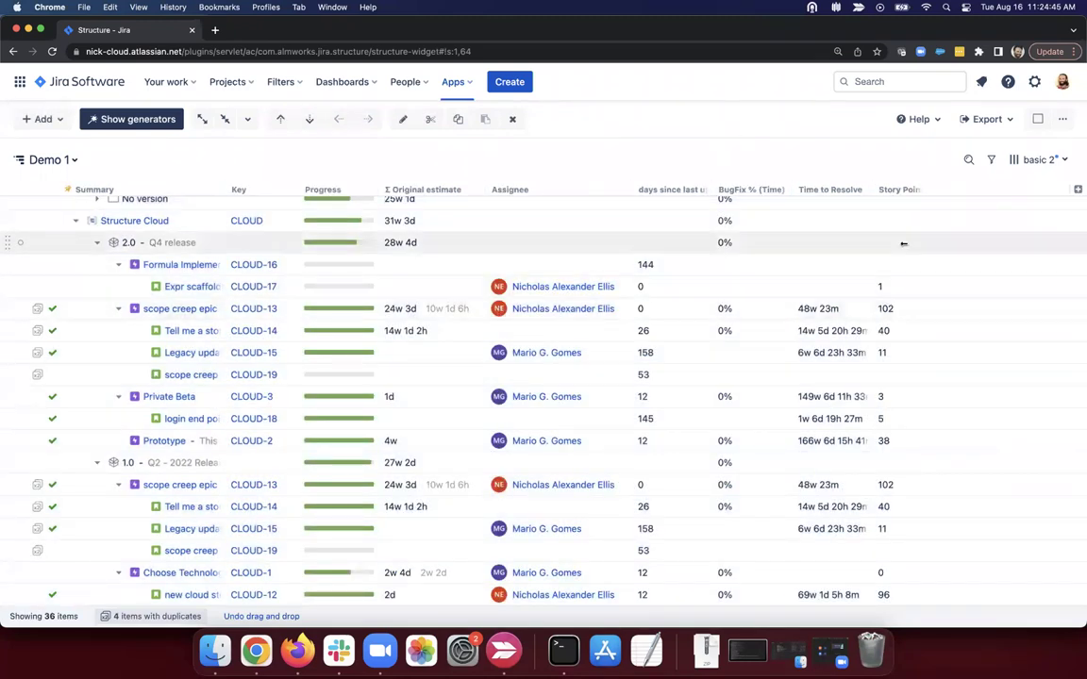
click(1077, 190)
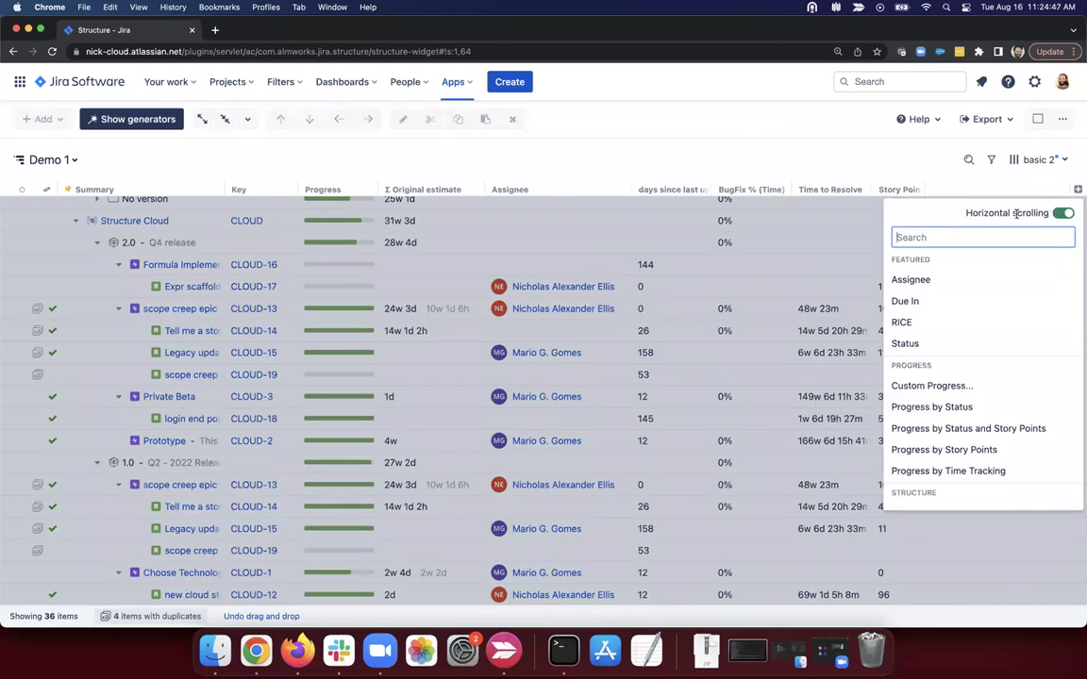
text(repo)
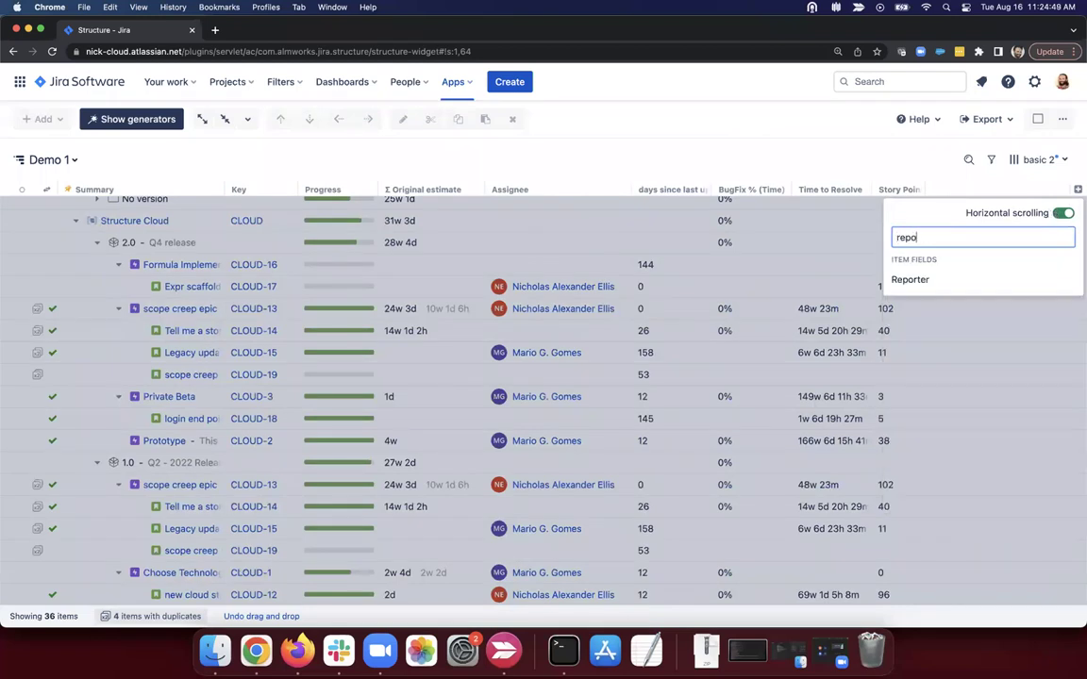
click(910, 280)
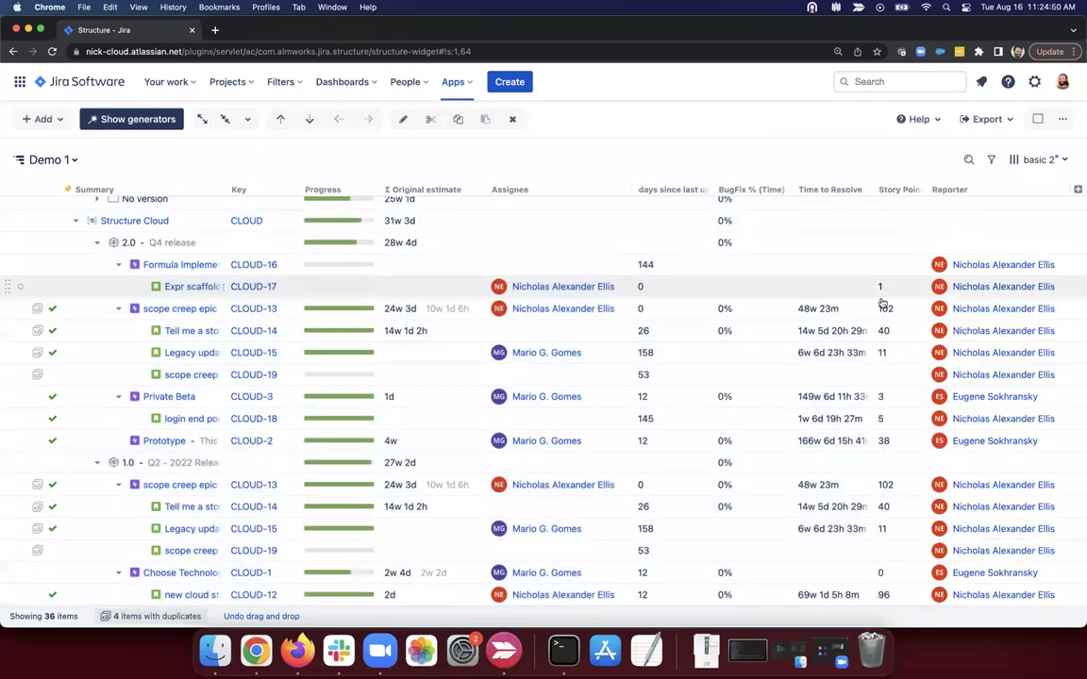
Add a Formula column to the Demo 1 structure view.
click(1077, 190)
text(form)
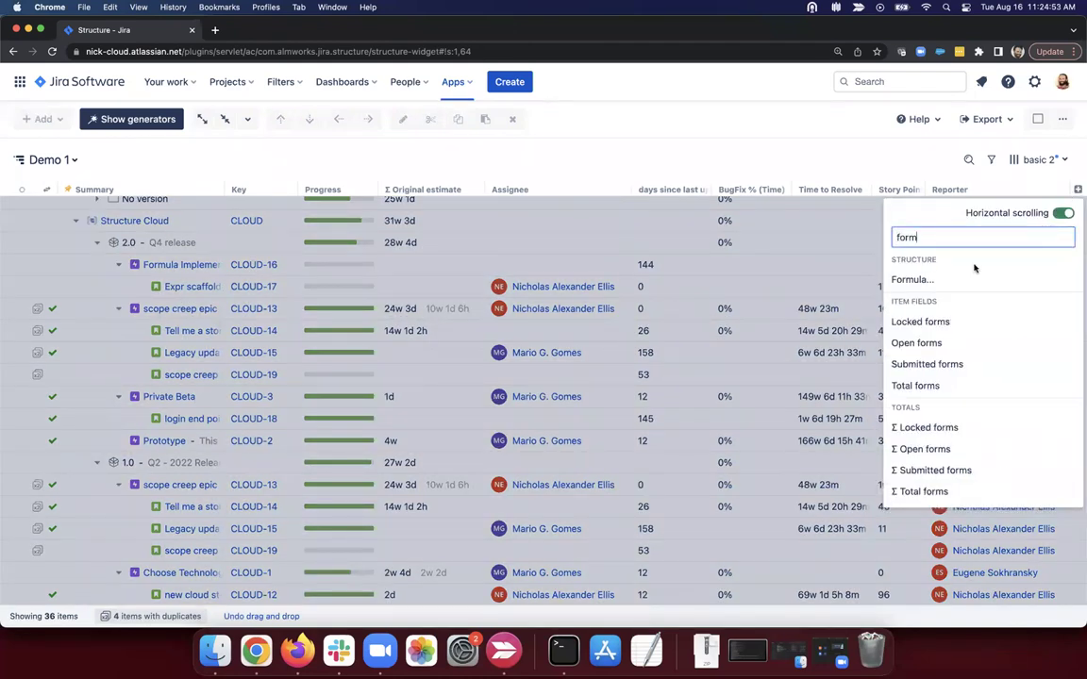
click(939, 280)
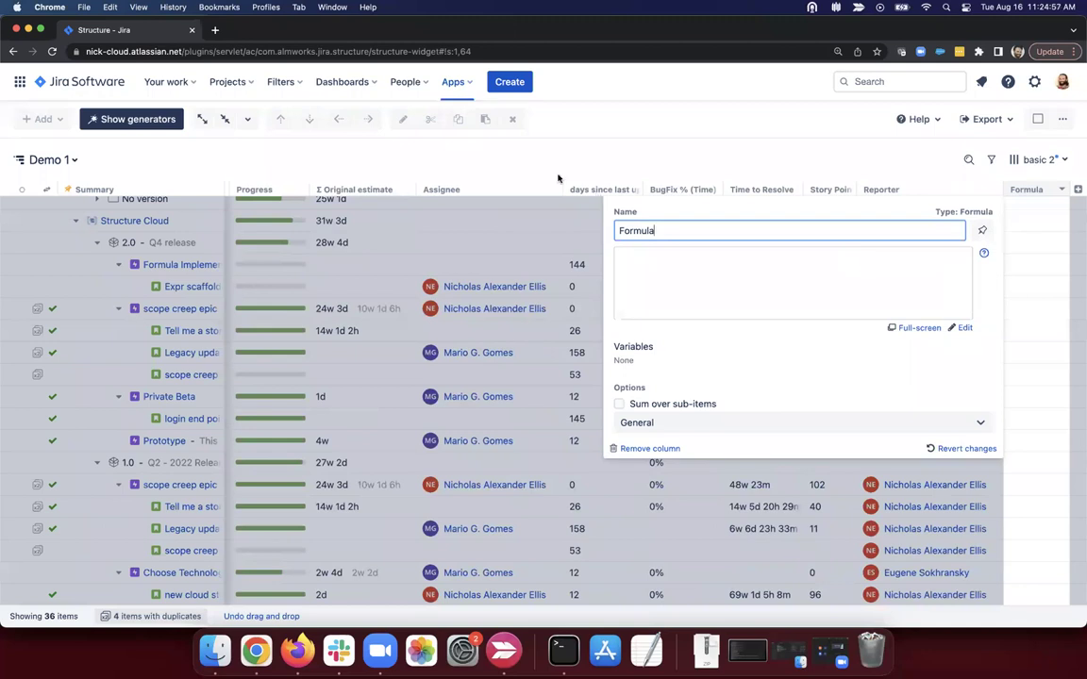
click(596, 230)
Set the Formula column's expression to if end_date and end_date > fixversion.UMAX_BY($.releaseDate).releasDate : 1 and save it.
click(1037, 188)
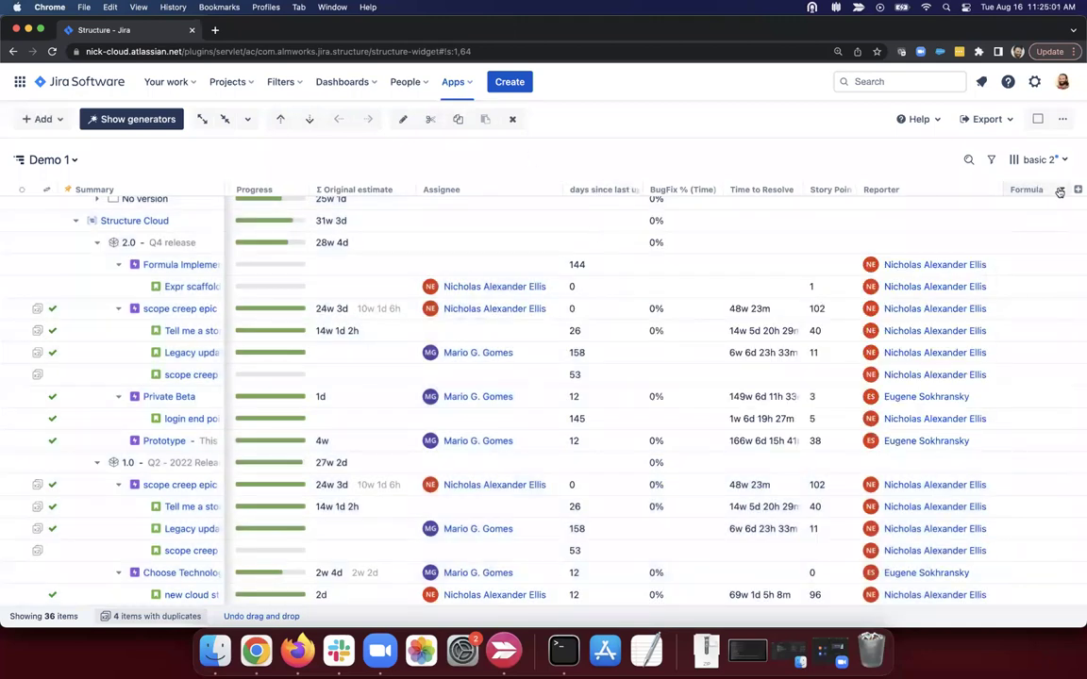
key(super+a)
key(BackSpace)
click(663, 262)
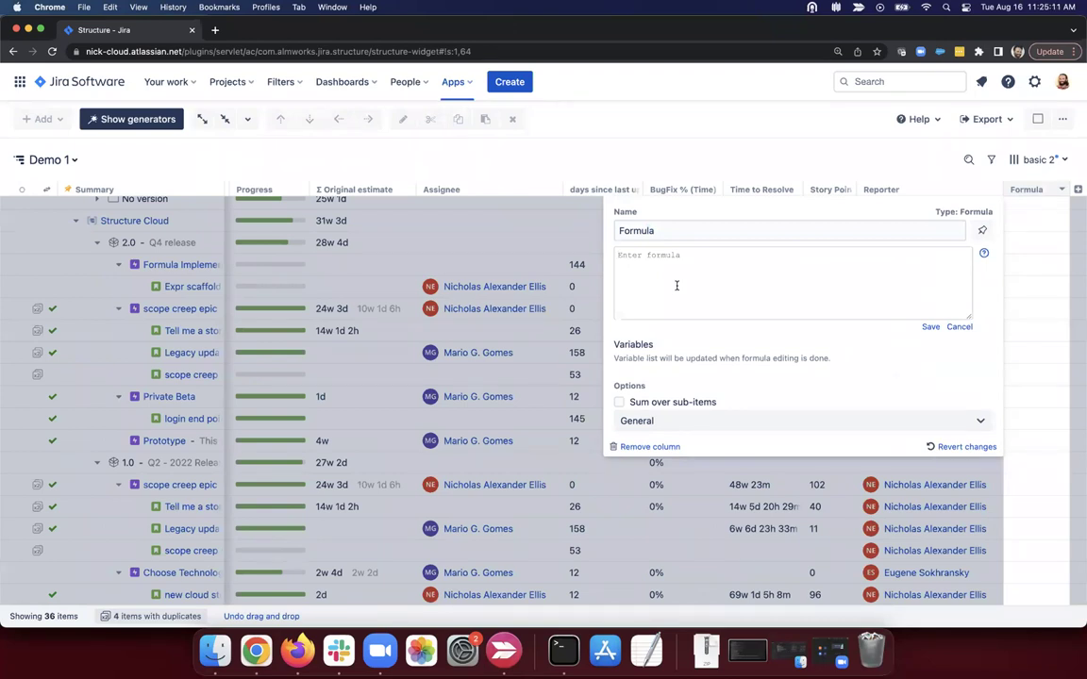
text(if)
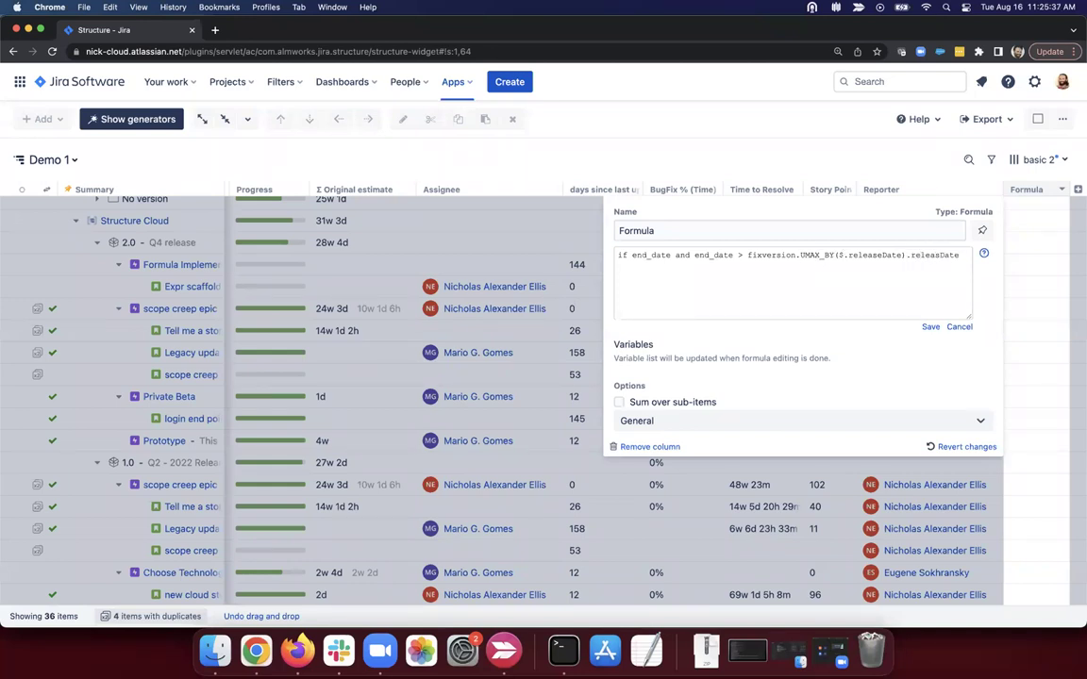
text(: )
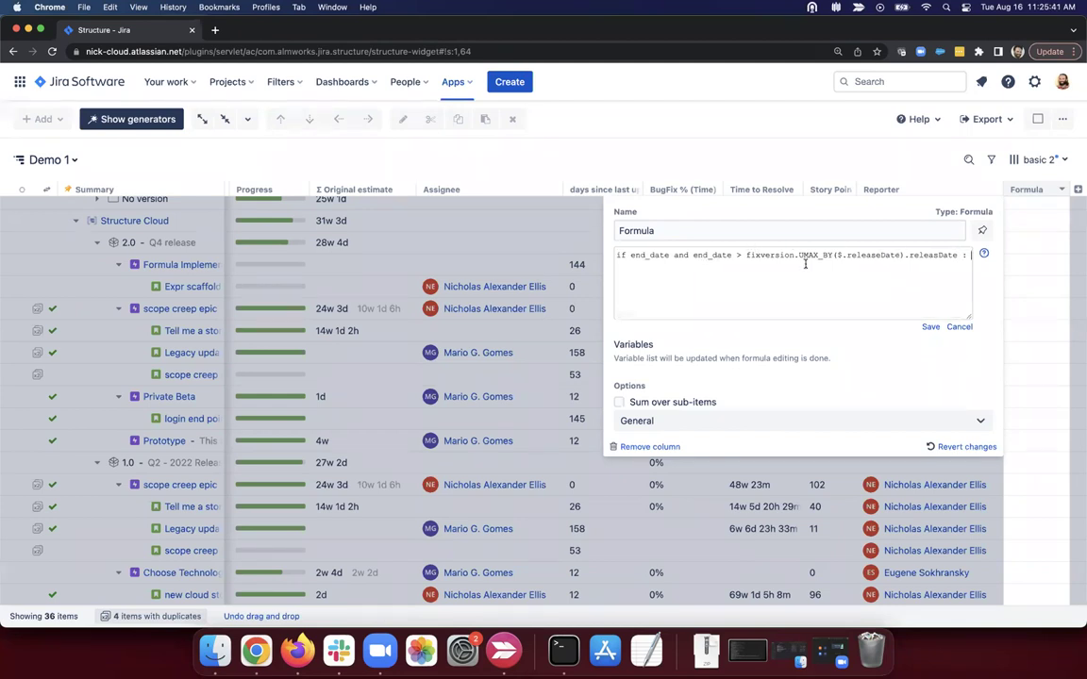
text(1)
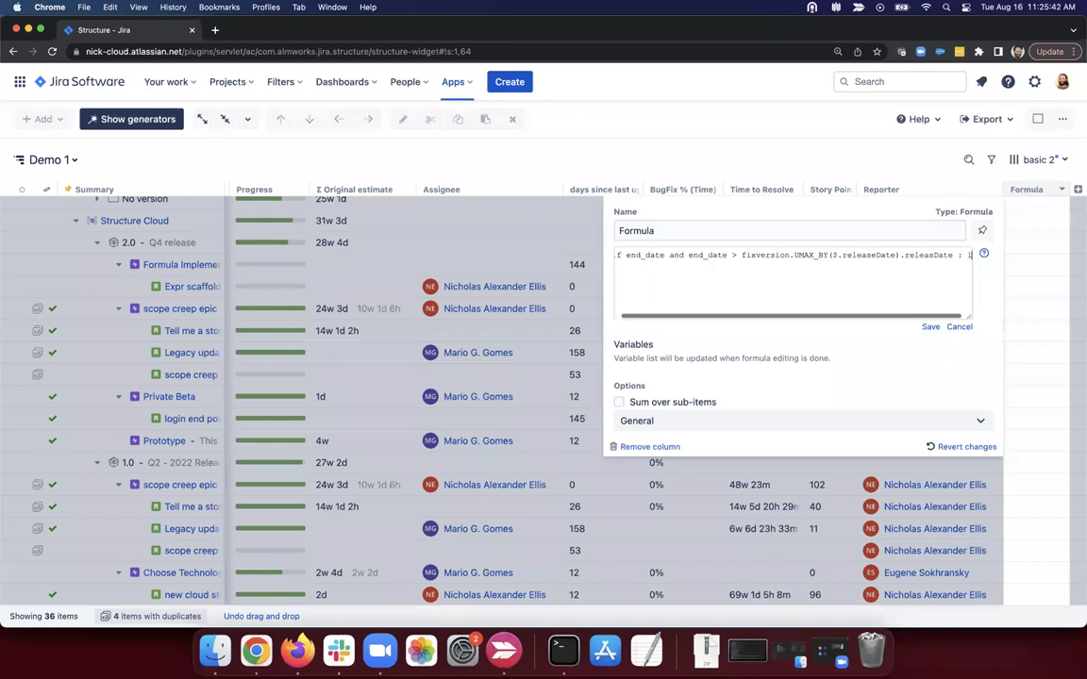
click(932, 327)
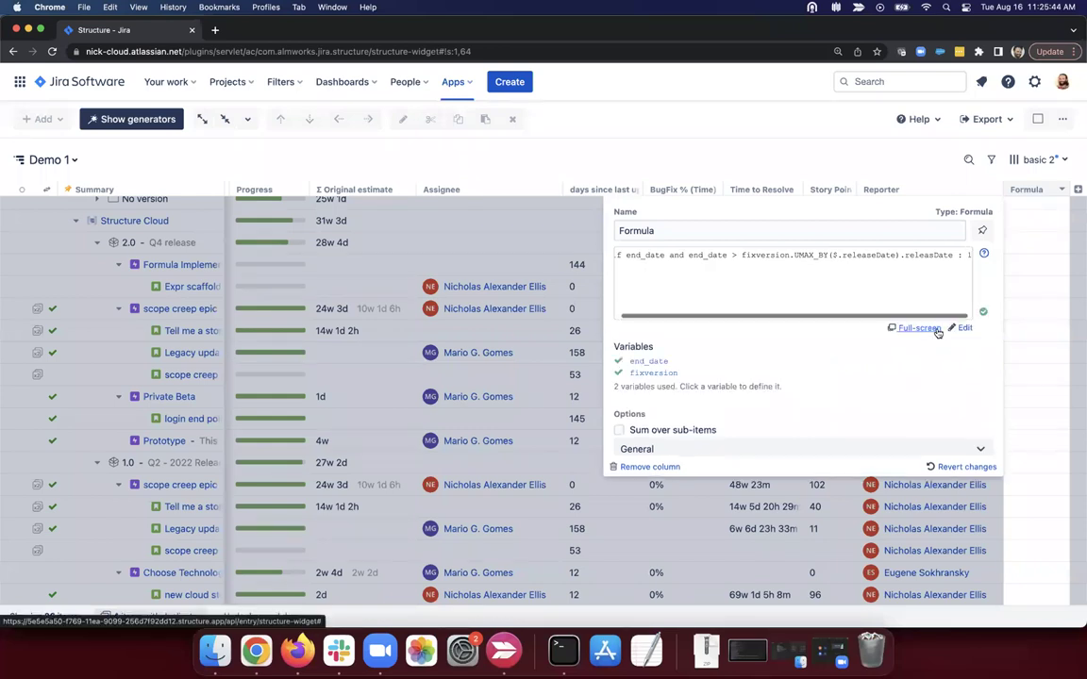
click(725, 158)
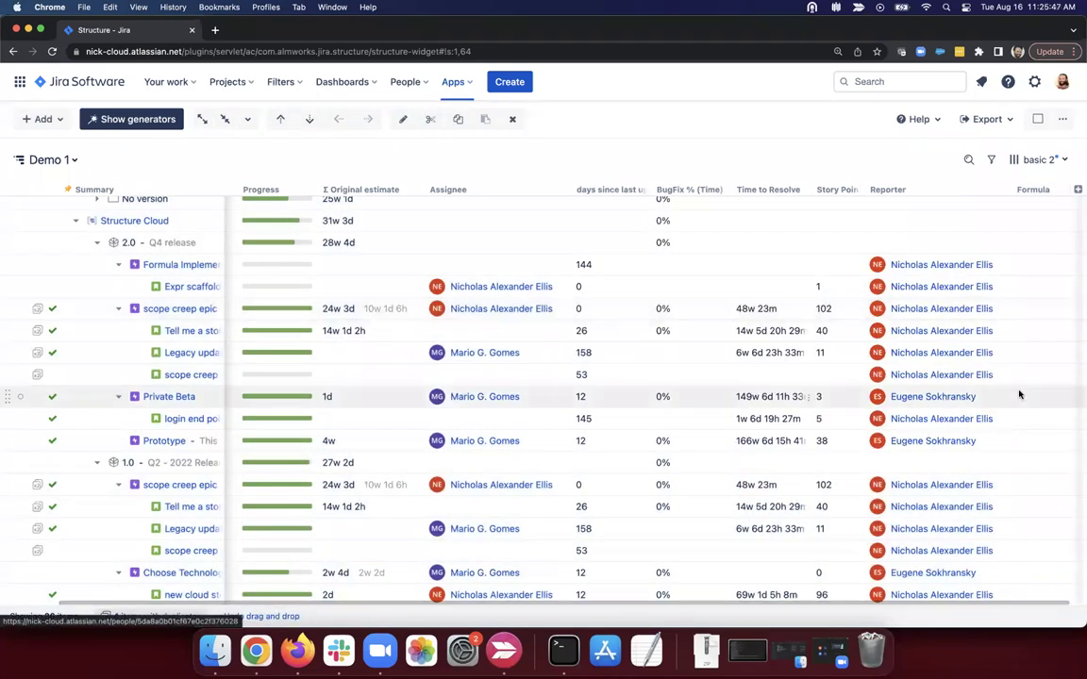
Open the multi project structure and examine its generators and the insert generator's JQL query.
scroll(1008, 296, down, 1)
scroll(877, 361, up, 3)
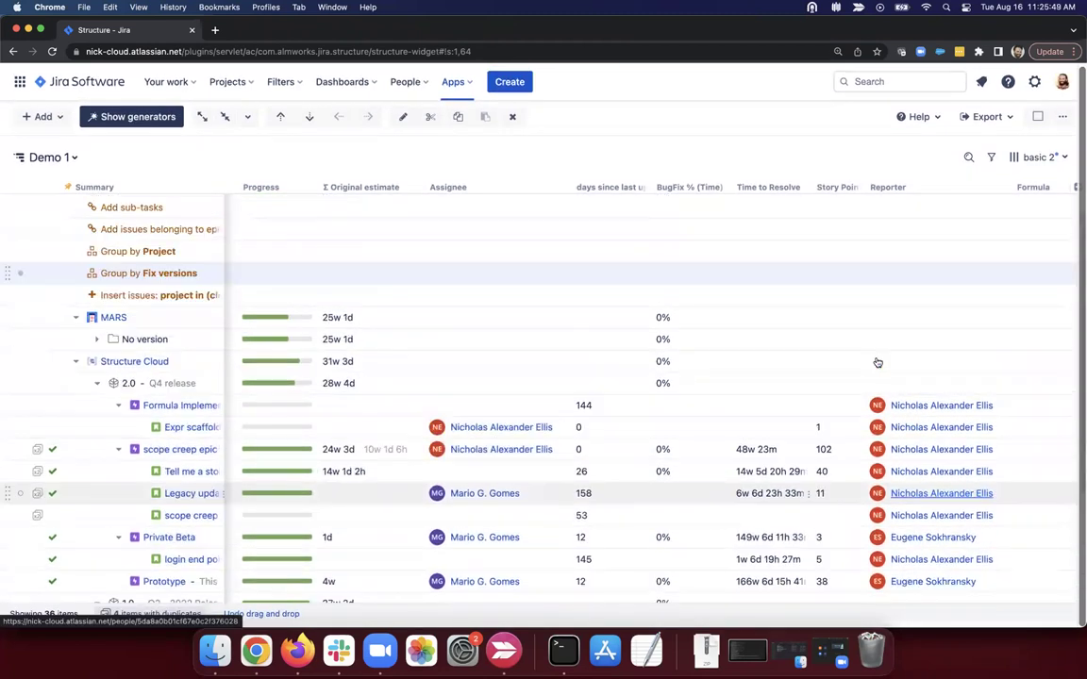
scroll(878, 360, down, 3)
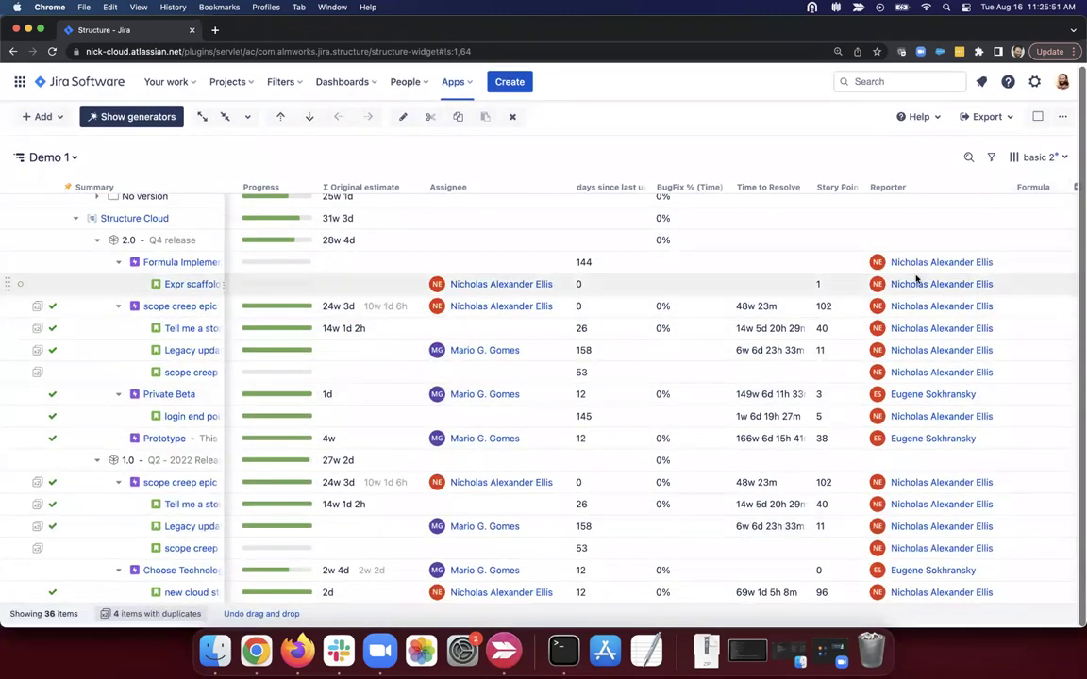
scroll(177, 204, up, 3)
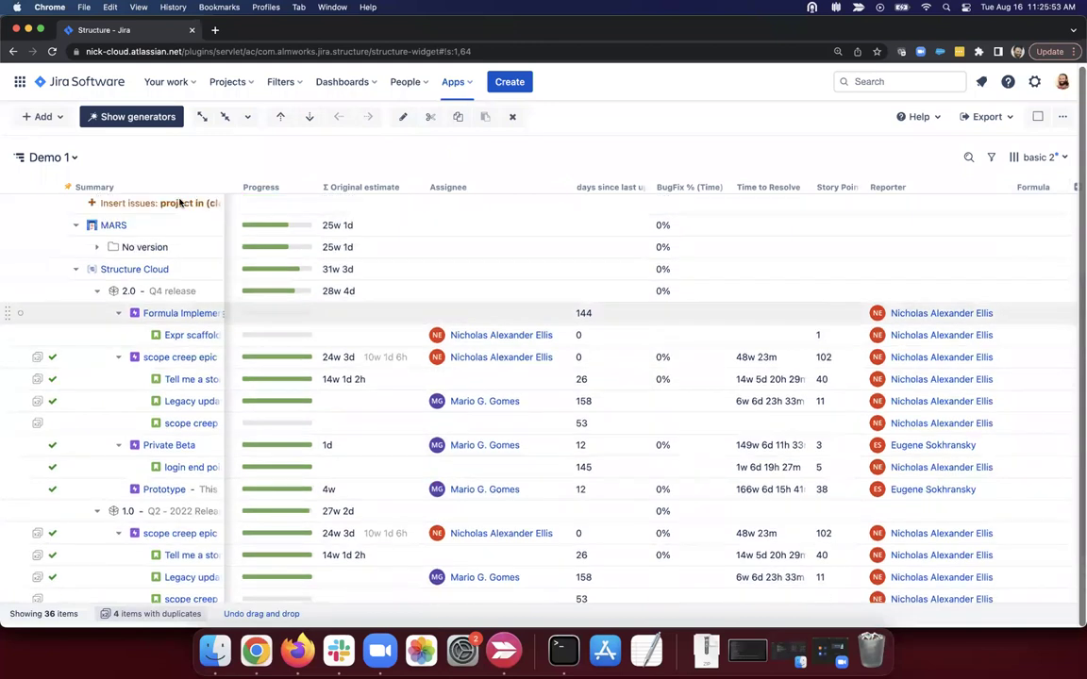
click(48, 157)
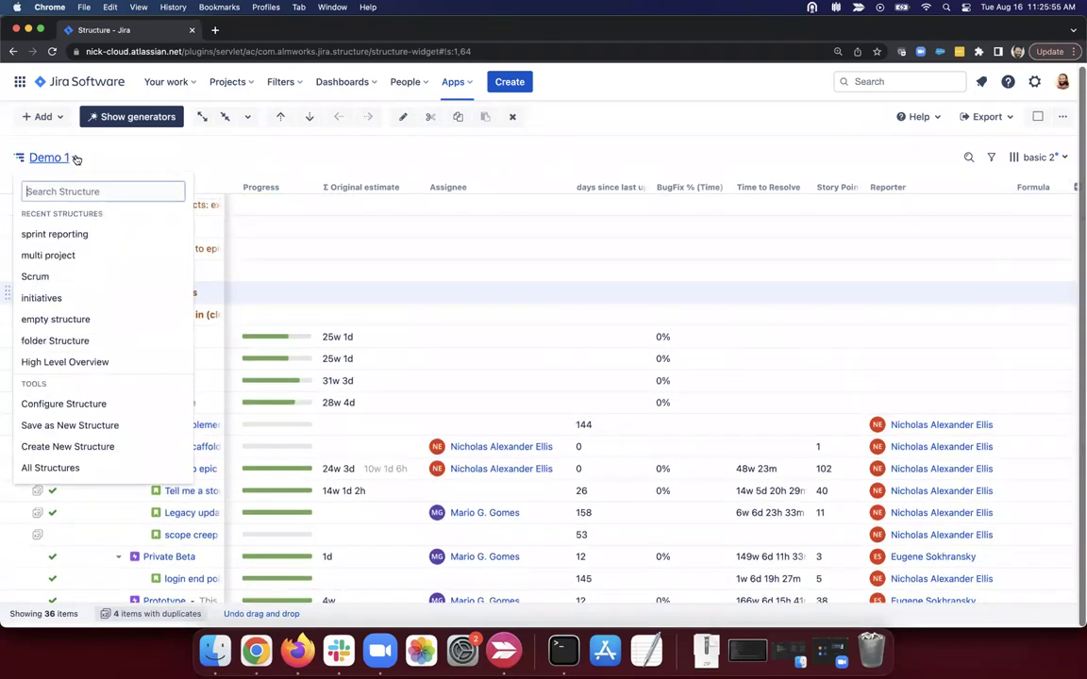
text(mul)
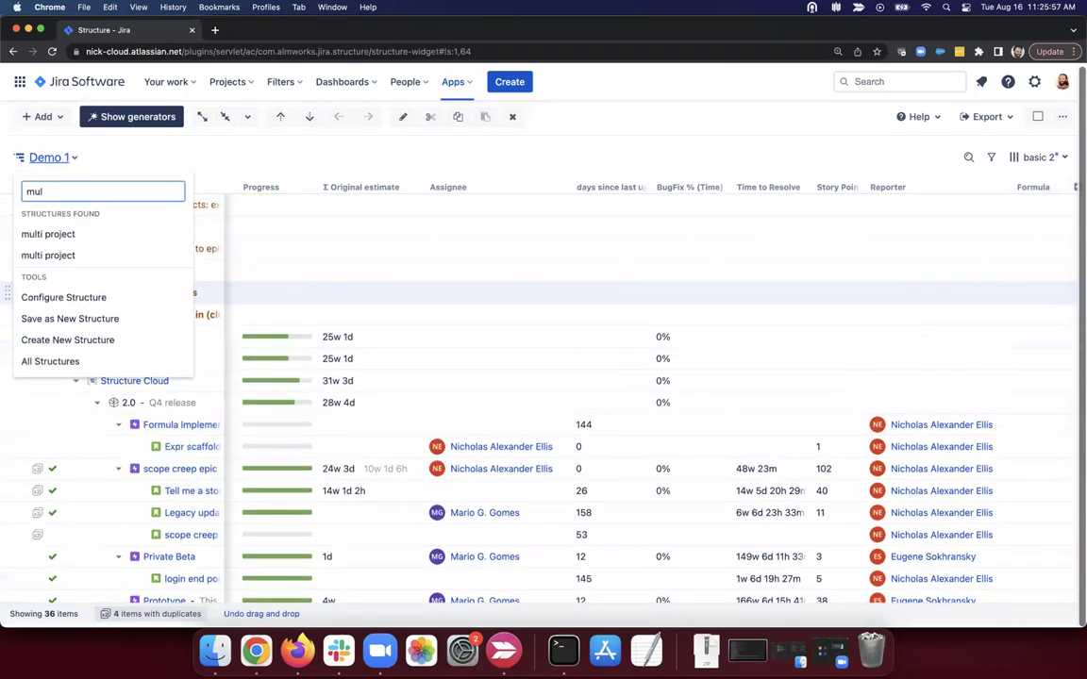
click(69, 244)
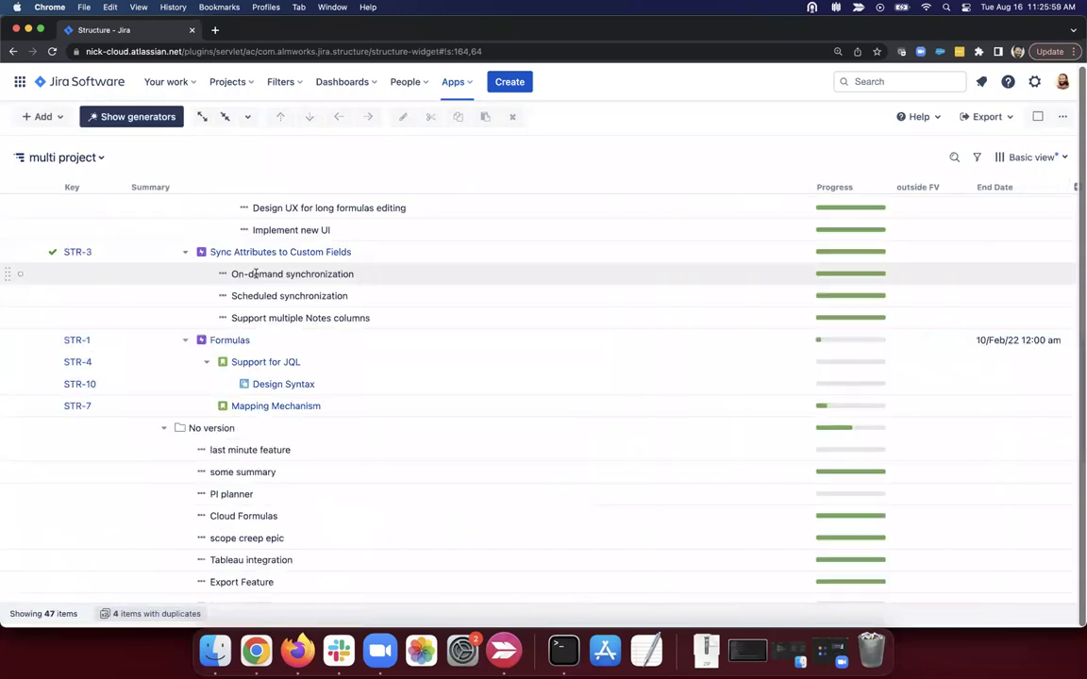
scroll(325, 301, up, 10)
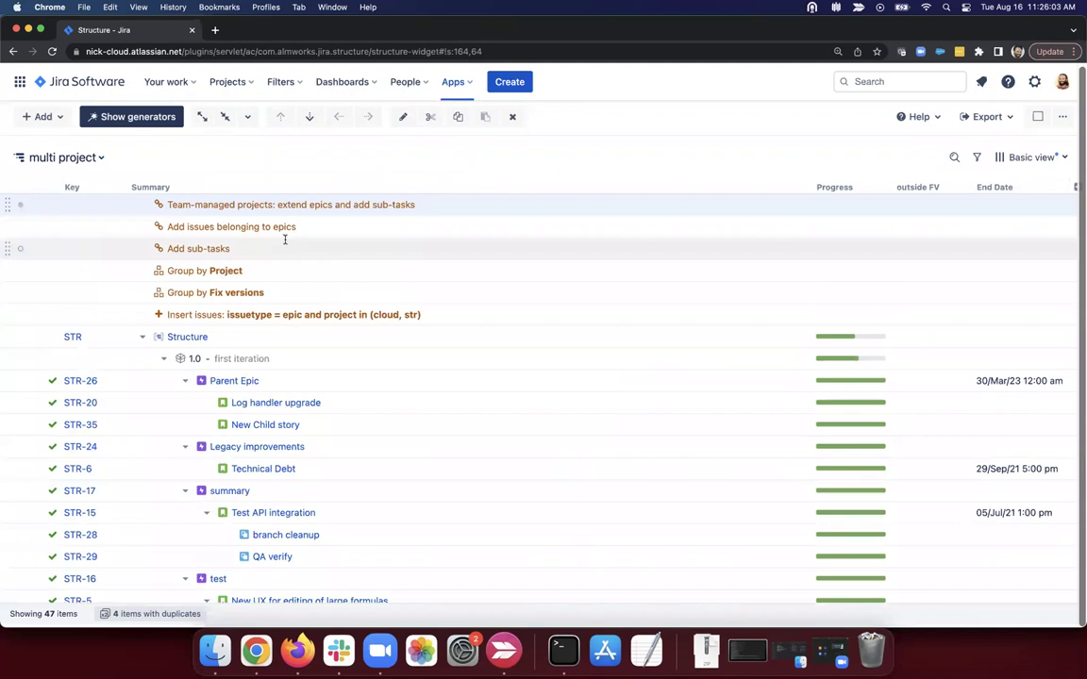
click(374, 315)
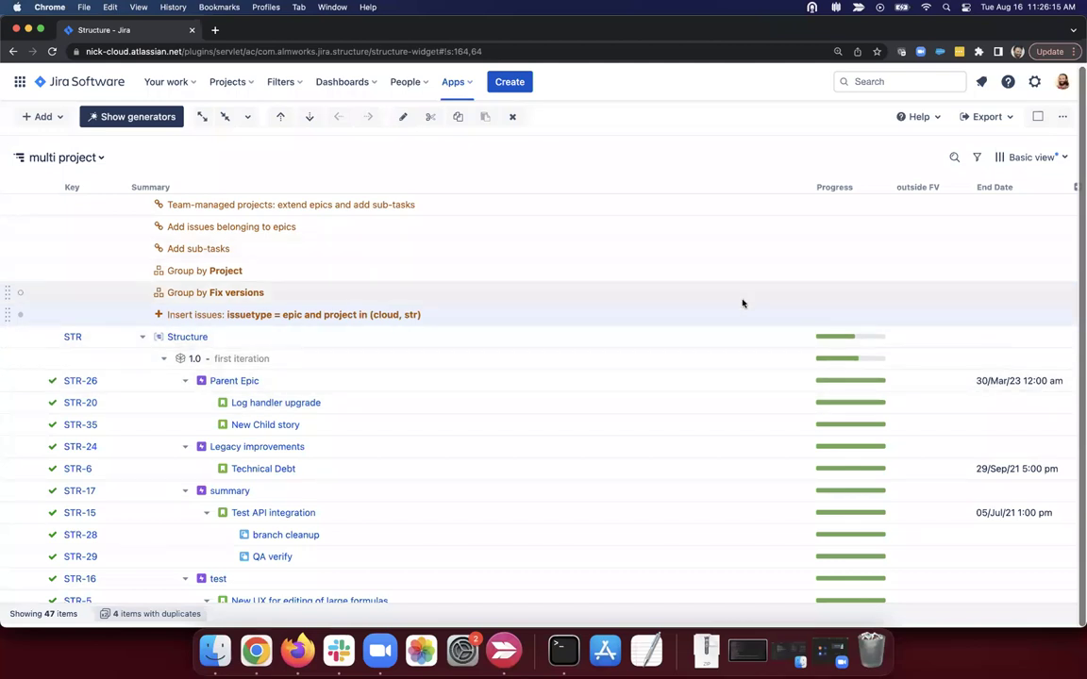
Set the Demo 1 insert generator's JQL query to project in (cloud, MARS, STR) and type = epic, and try to save it.
scroll(139, 145, left, 5)
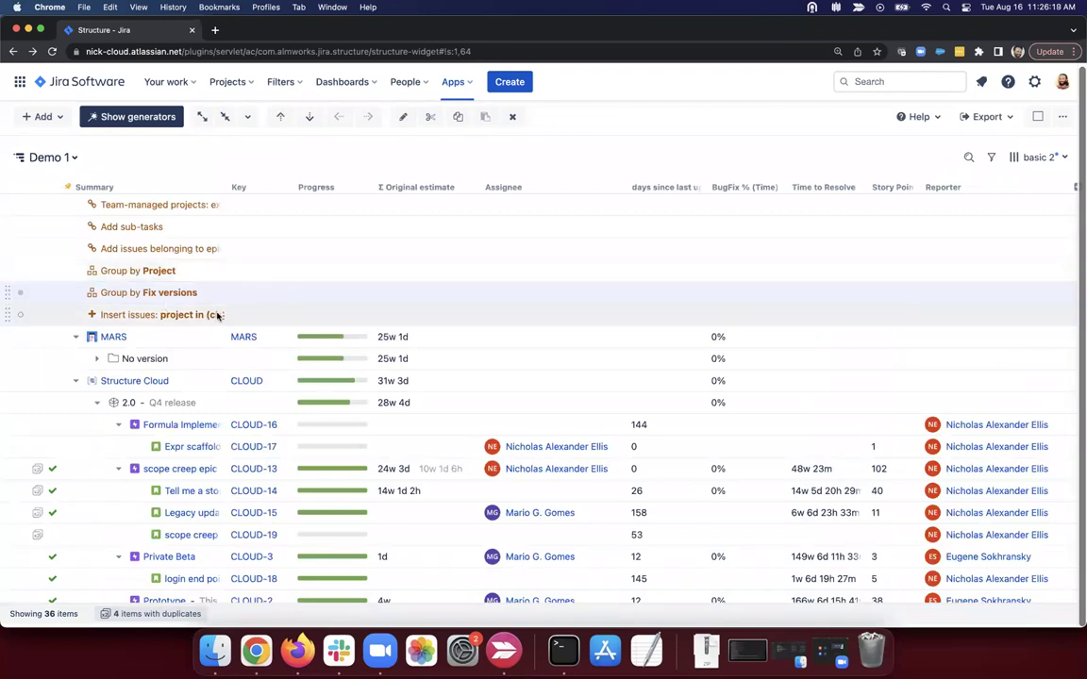
double_click(377, 311)
click(467, 235)
text(, STR) and type = epic)
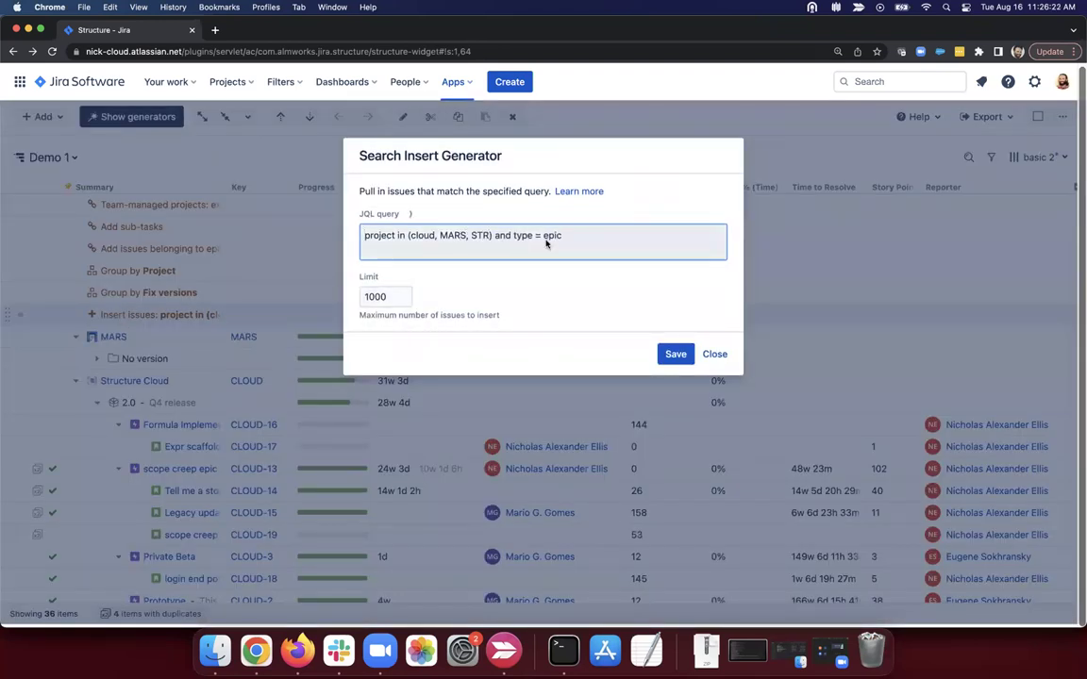
click(674, 352)
Replace STR with Structure in the insert generator's project list and save the query.
key(BackSpace)
key(BackSpace)
key(BackSpace)
key(BackSpace)
key(BackSpace)
key(BackSpace)
key(BackSpace)
key(BackSpace)
key(BackSpace)
key(BackSpace)
key(BackSpace)
key(BackSpace)
text(r)
click(520, 276)
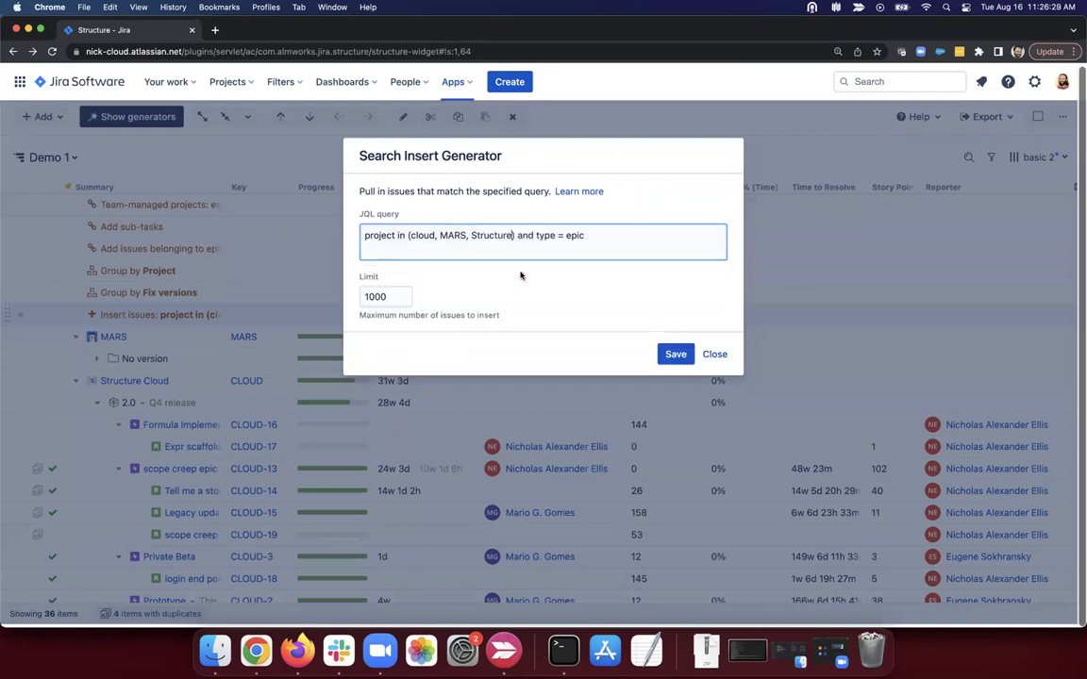
click(675, 354)
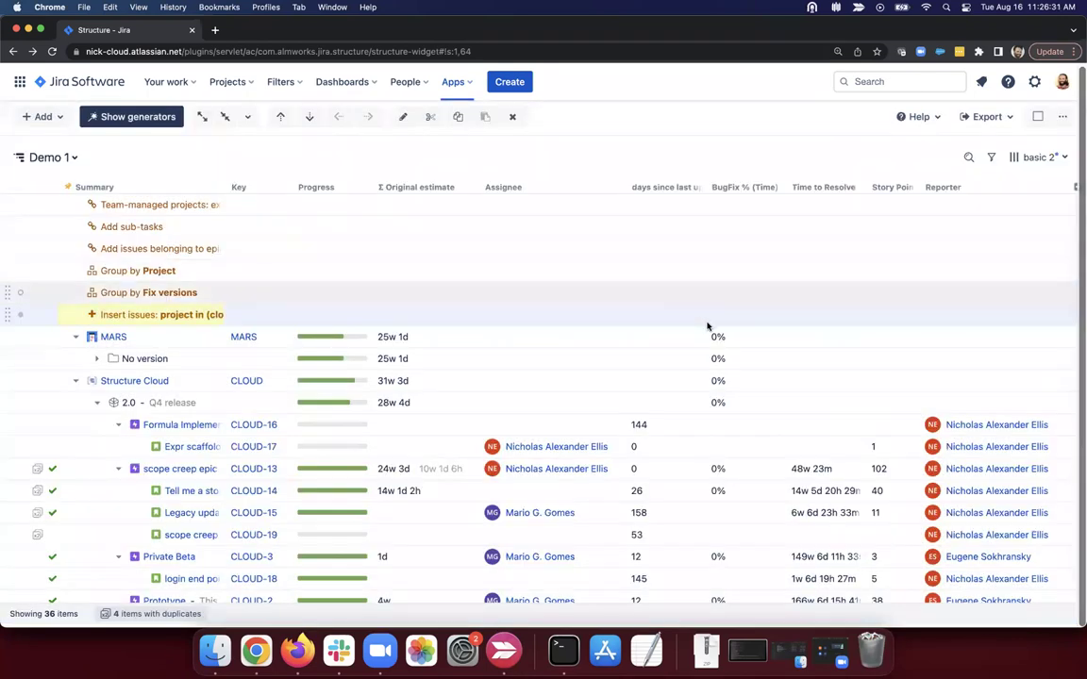
Collapse the MARS and Structure Cloud projects and review the Structure project's expanded issues across the columns.
click(75, 337)
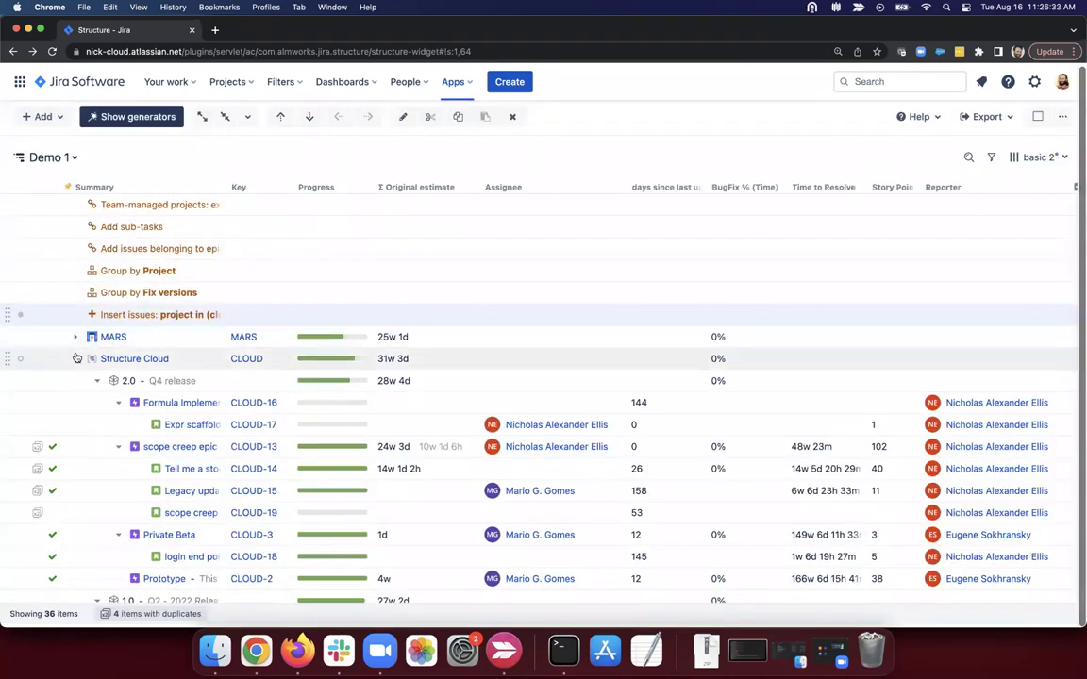
click(76, 359)
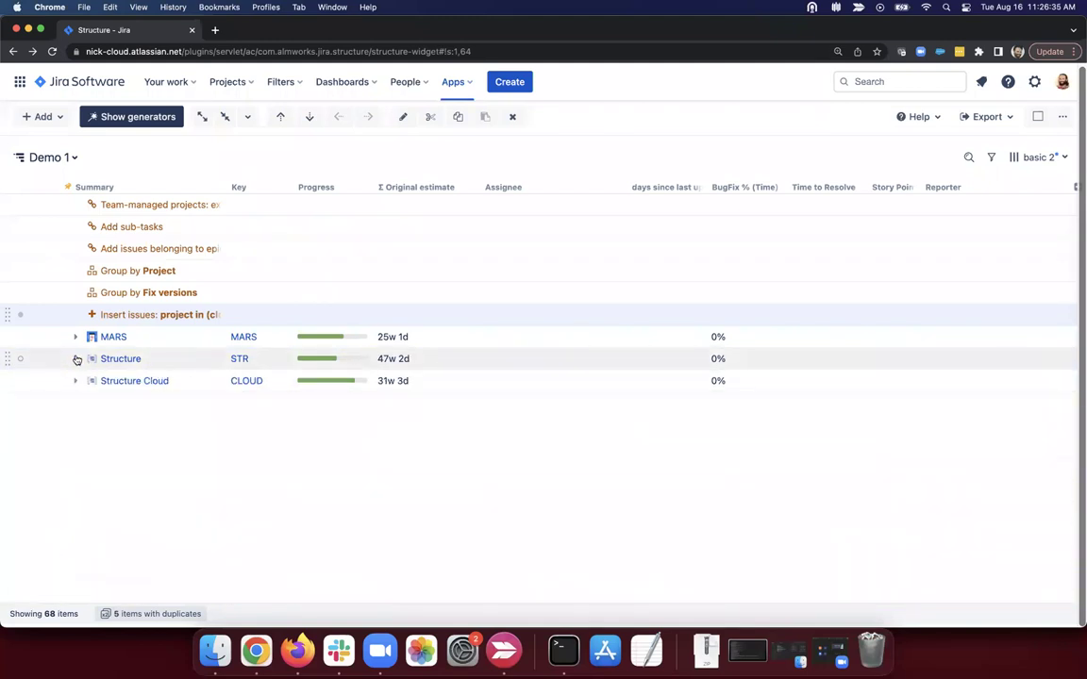
click(77, 358)
scroll(439, 373, right, 2)
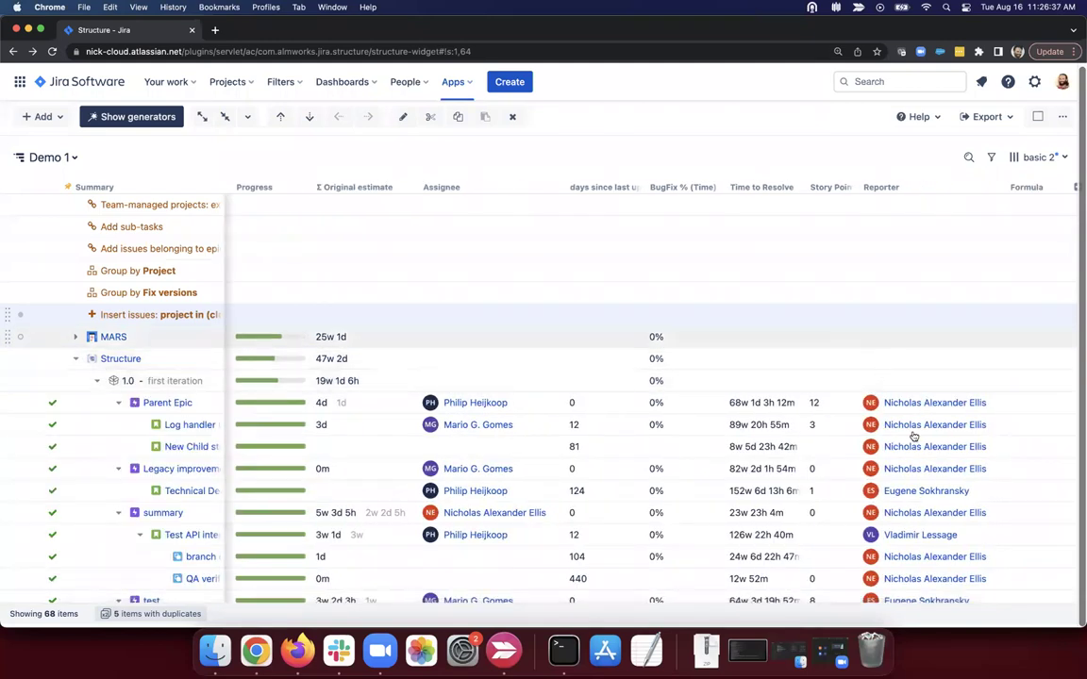
scroll(912, 436, down, 5)
scroll(912, 436, down, 3)
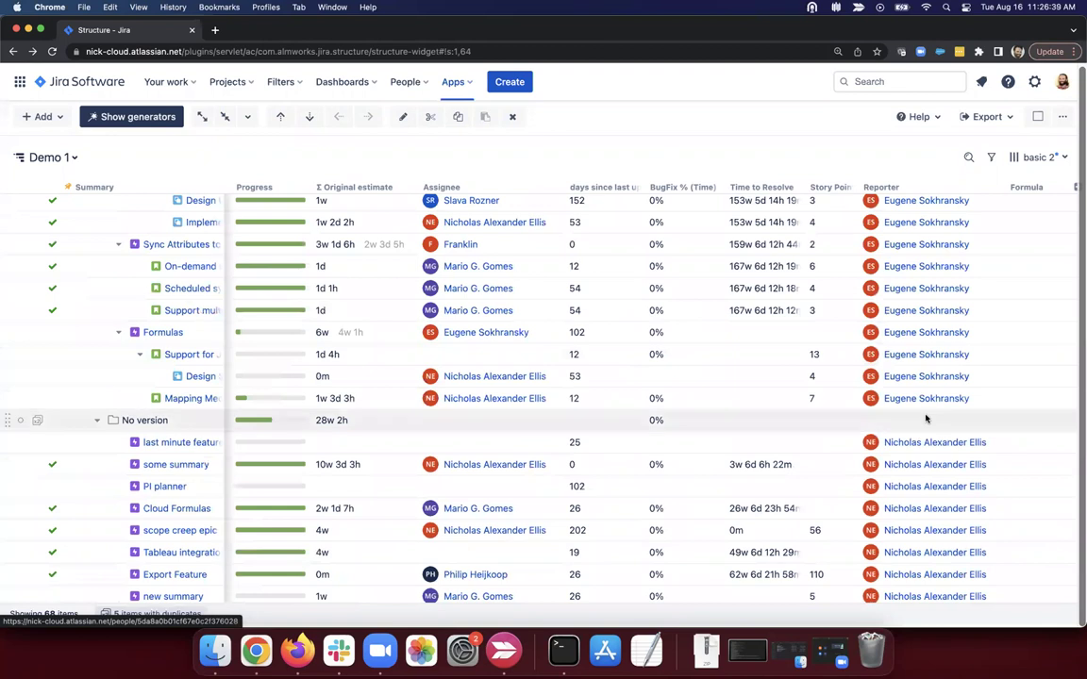
Examine the Formula column's expression and variables, leaving its settings without changes.
right_click(991, 332)
key(Escape)
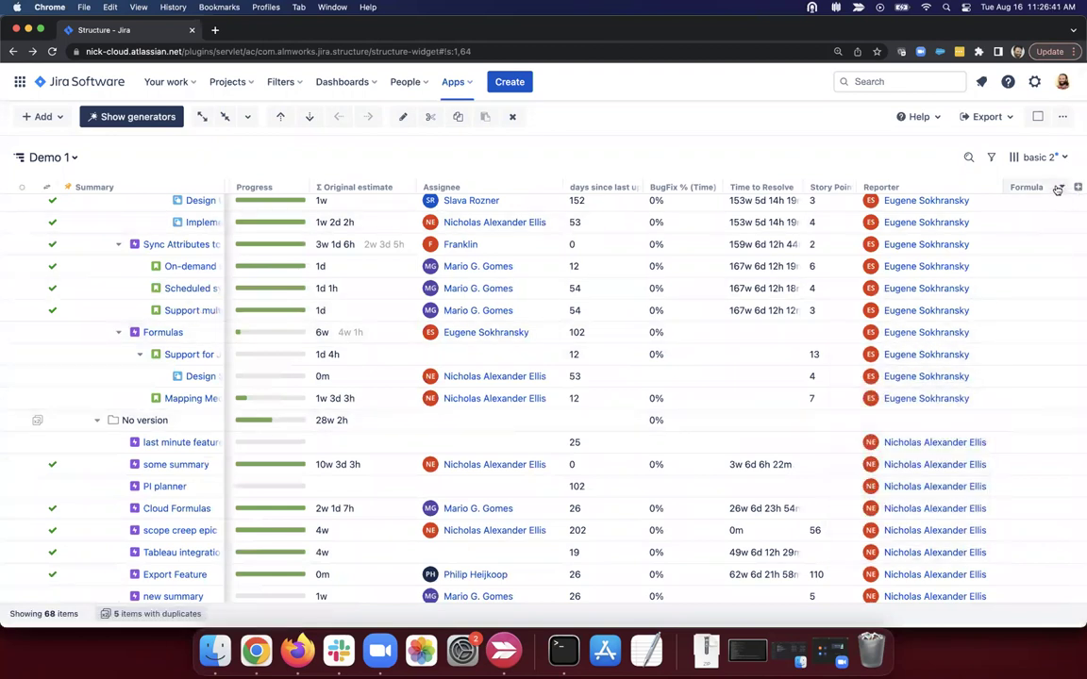
click(1060, 186)
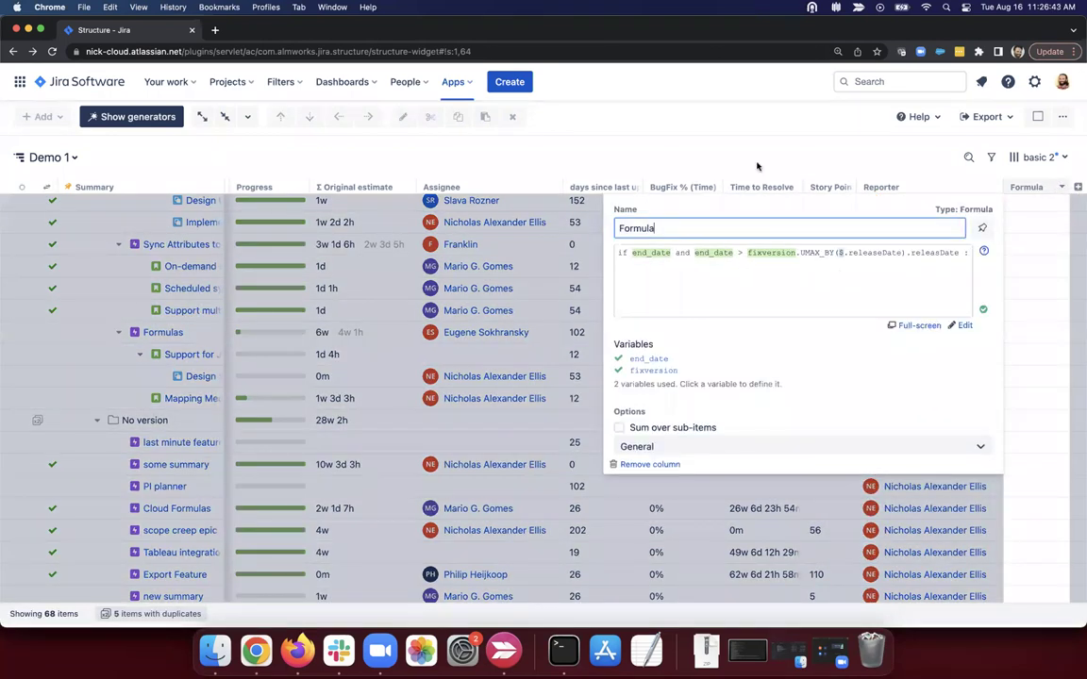
click(943, 187)
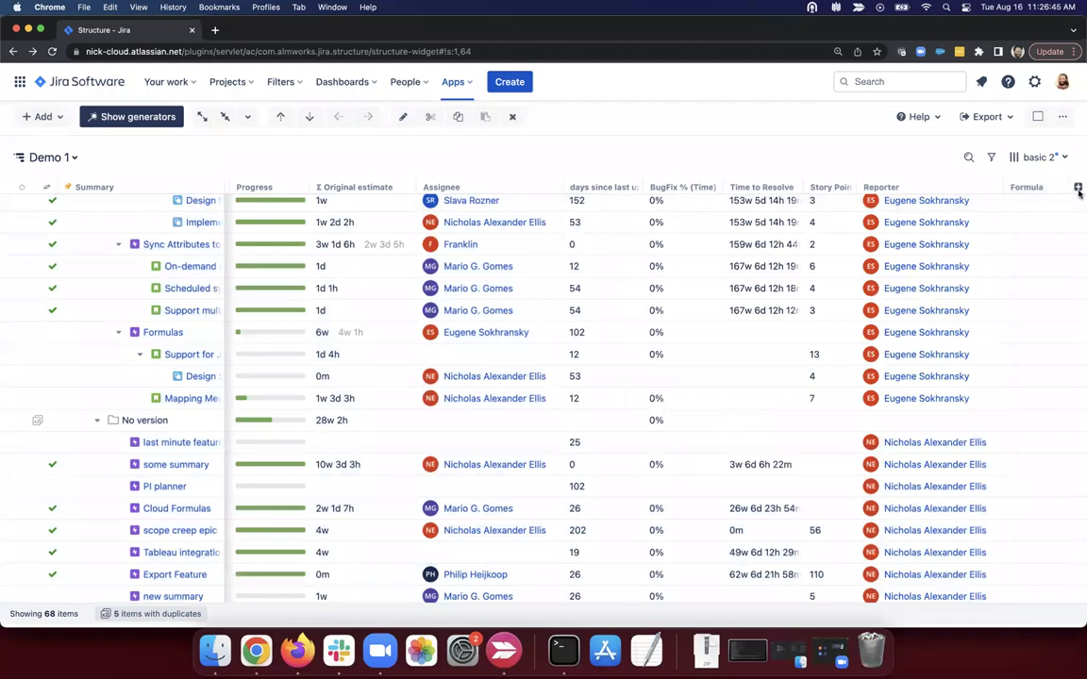
Add an End Date column to the Demo 1 view.
click(1077, 187)
text(end)
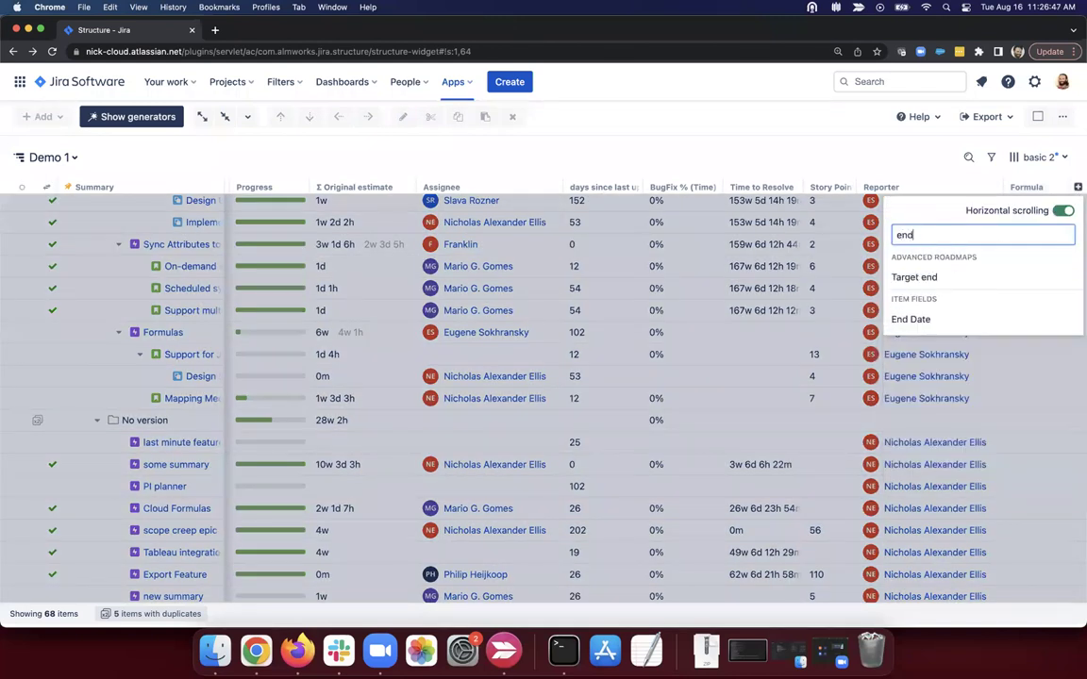
click(910, 319)
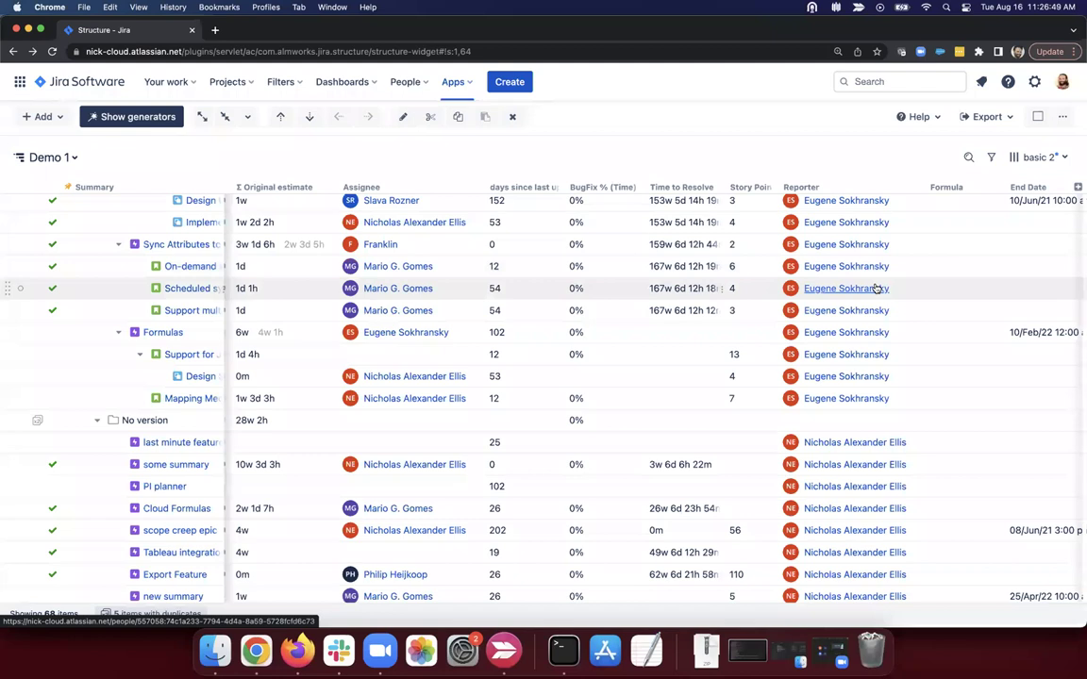
scroll(876, 288, up, 3)
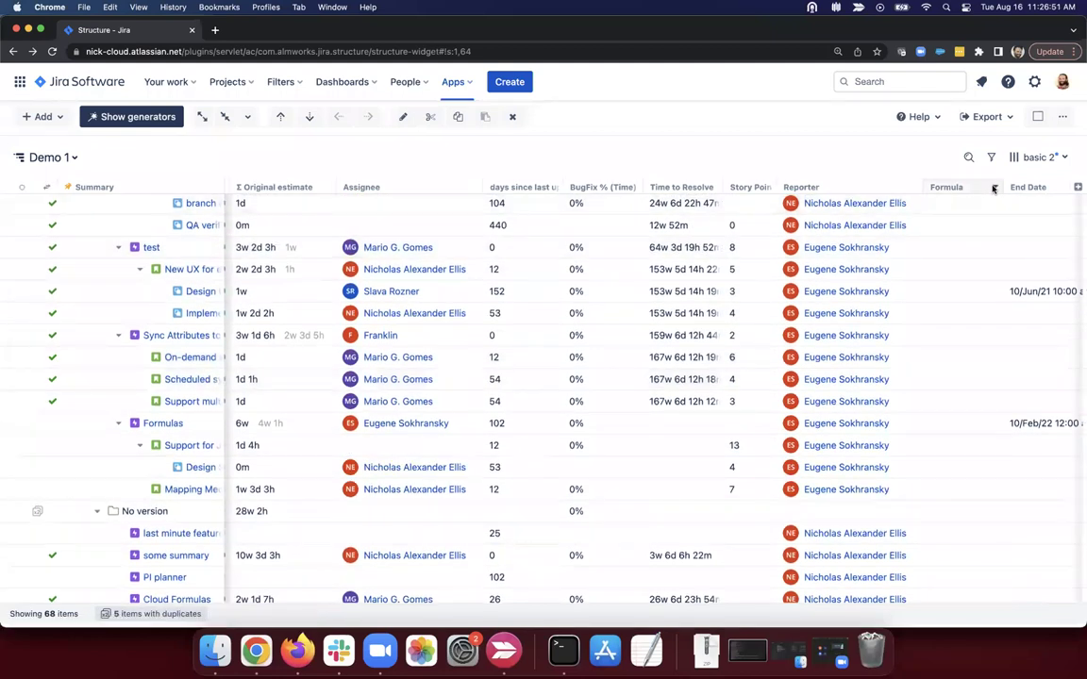
Compare the Formula column's expression with the end dates of the Structure project's issues.
click(993, 187)
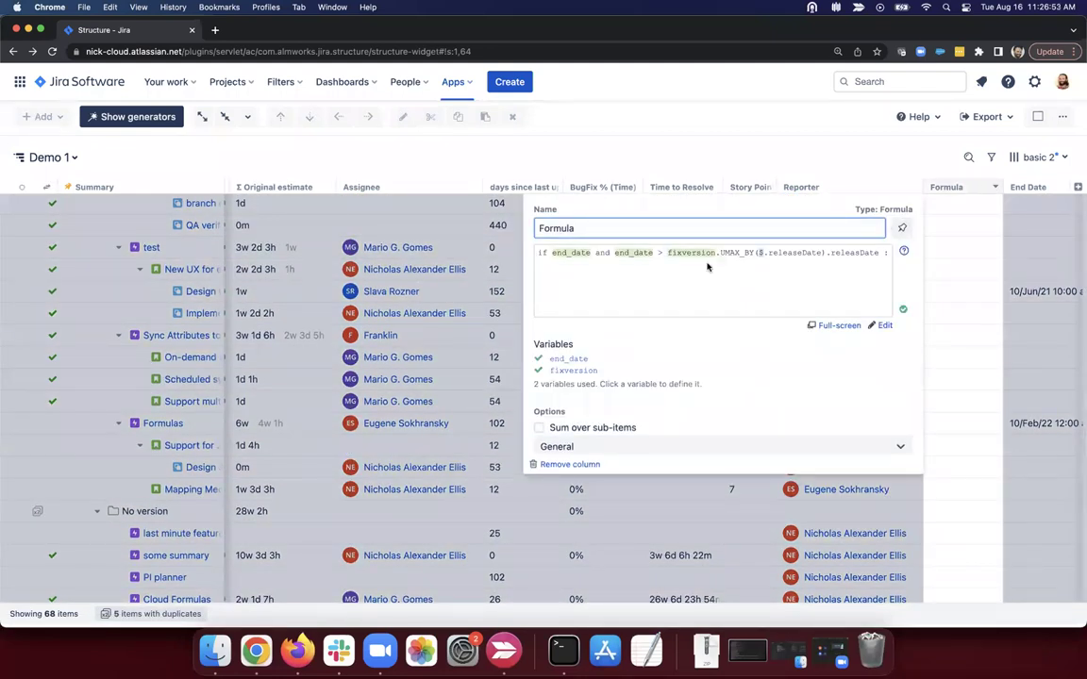
click(382, 271)
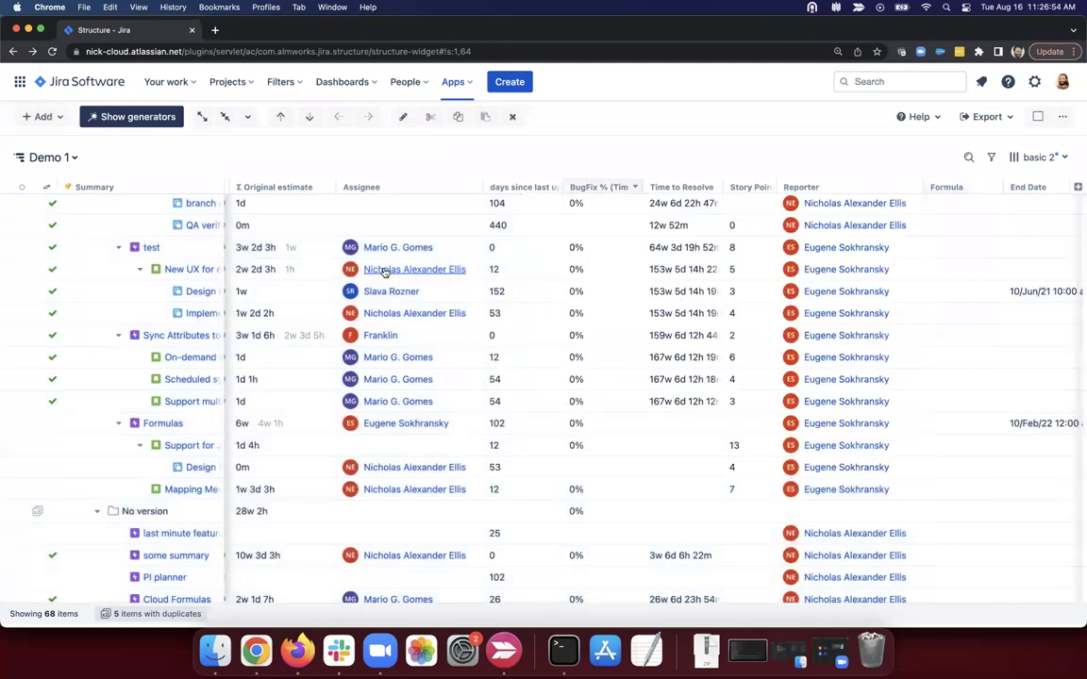
scroll(385, 272, up, 5)
scroll(385, 272, up, 2)
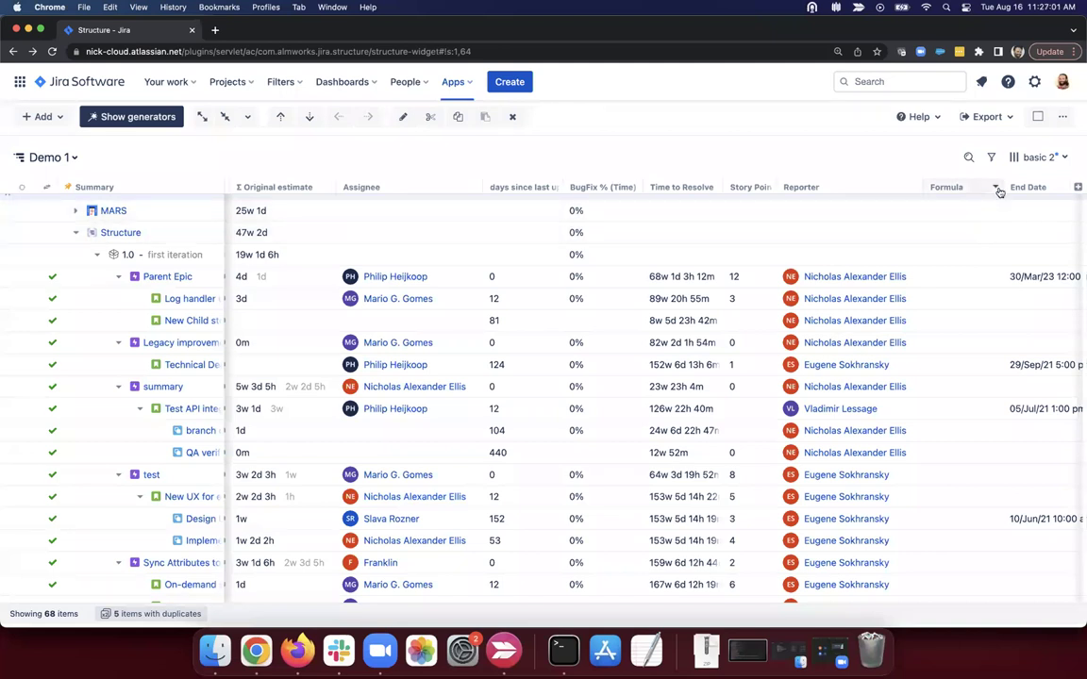
Add the predefined calculated column WSJF (ALM Works) to the view.
click(1077, 187)
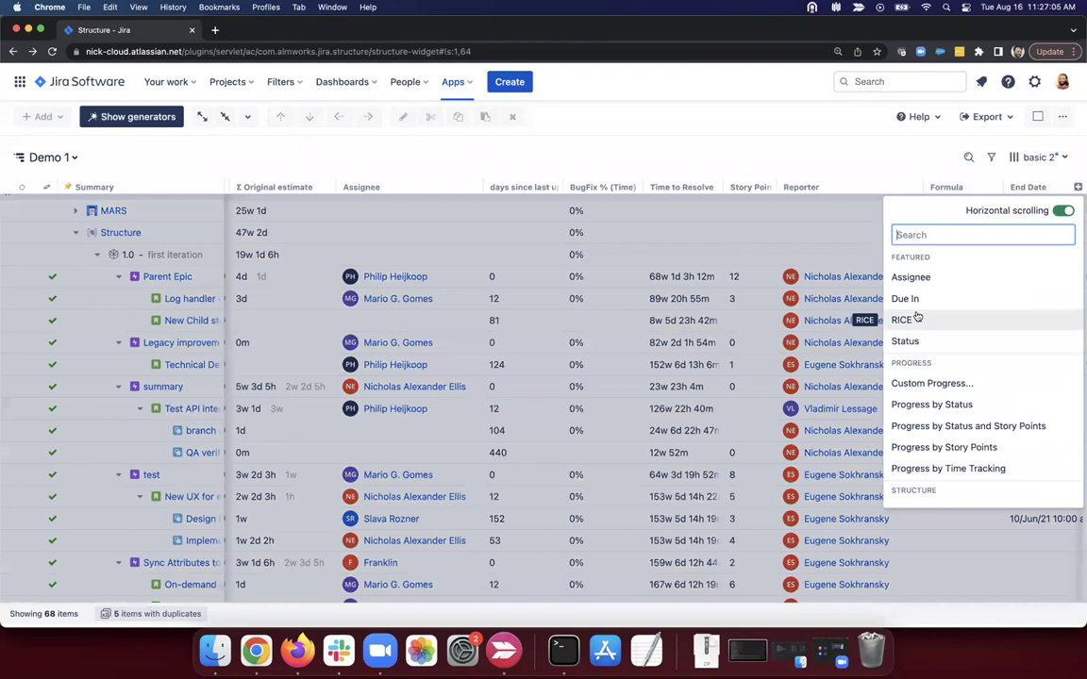
scroll(967, 337, down, 10)
scroll(967, 336, down, 15)
scroll(967, 336, down, 15)
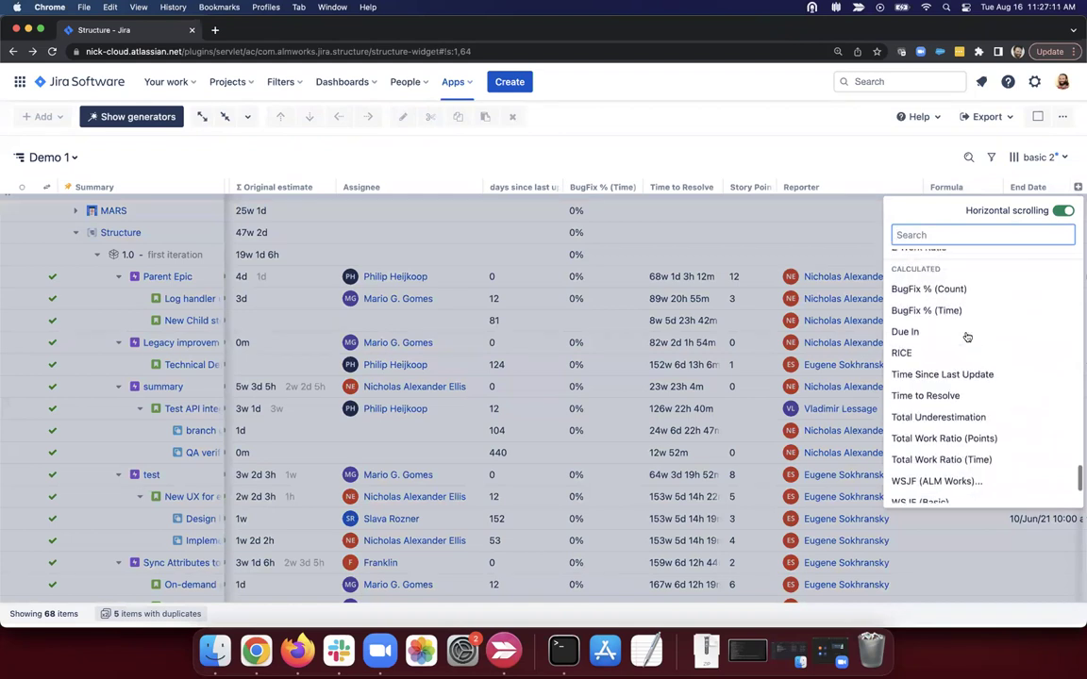
scroll(922, 363, down, 1)
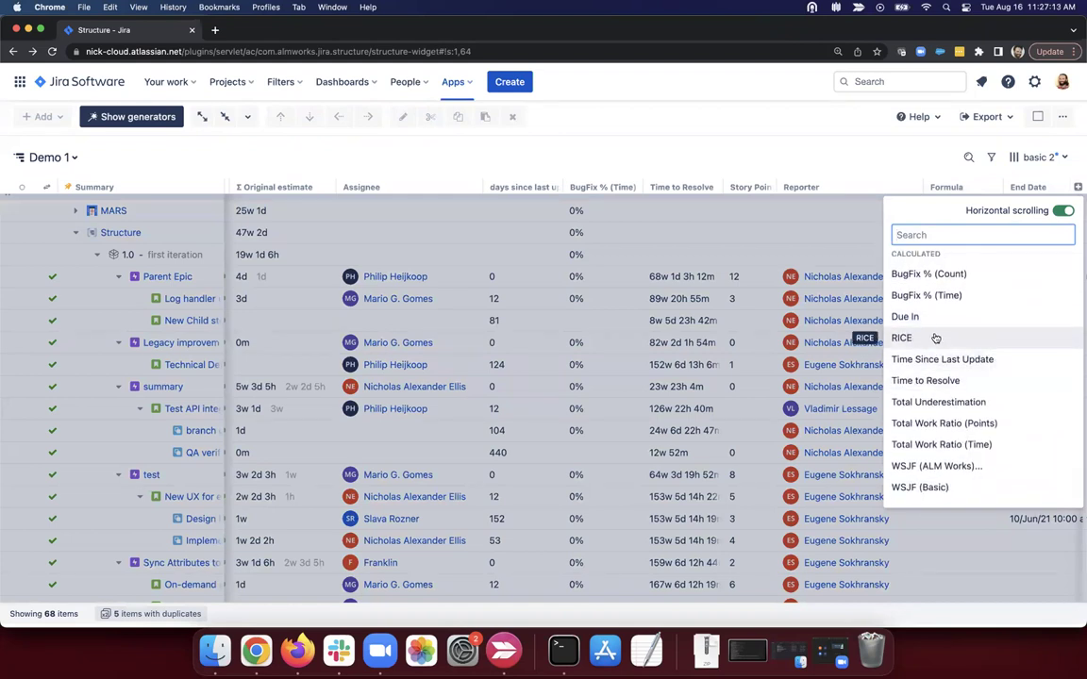
click(940, 468)
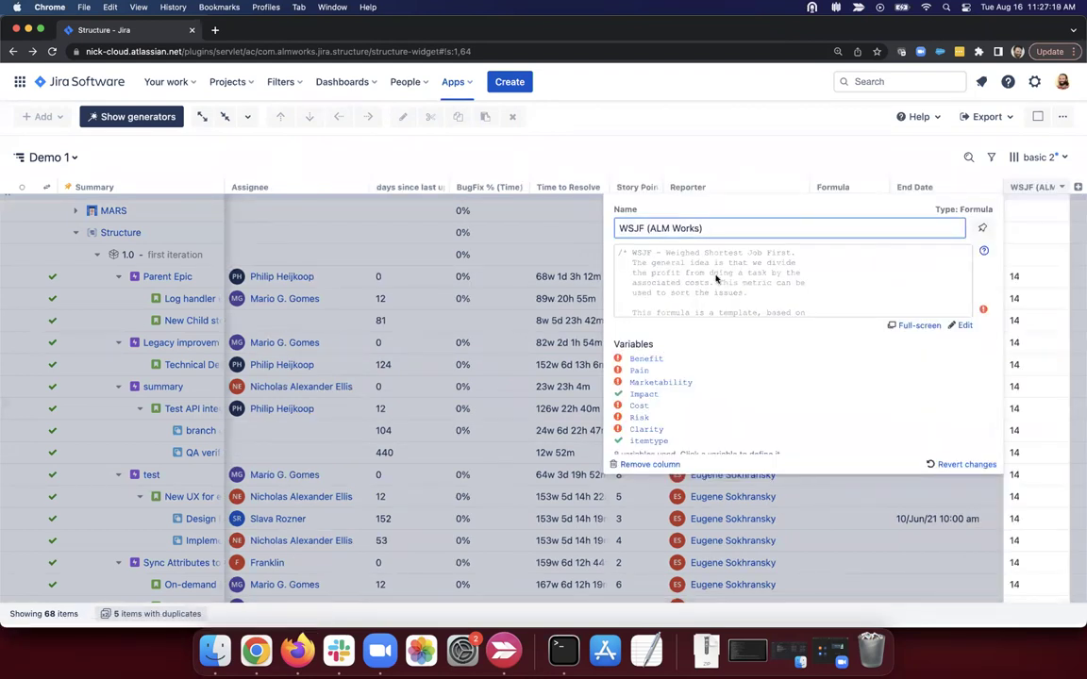
Show the WSJF (ALM Works) formula full-screen and read its introductory comments and profit factors.
scroll(669, 266, down, 1)
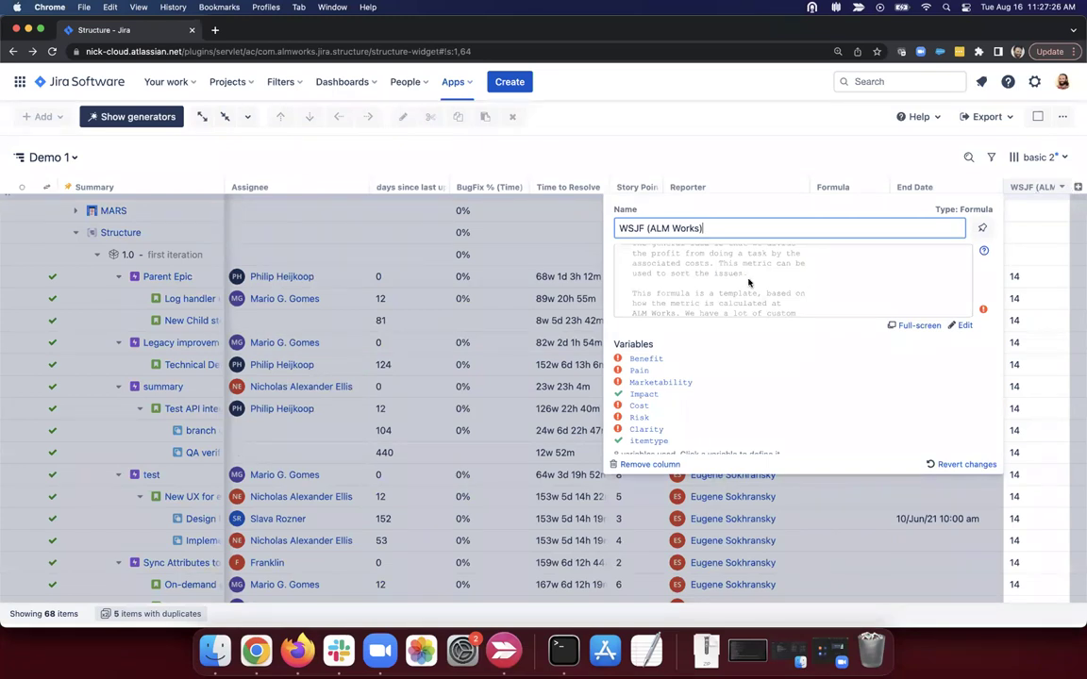
click(911, 325)
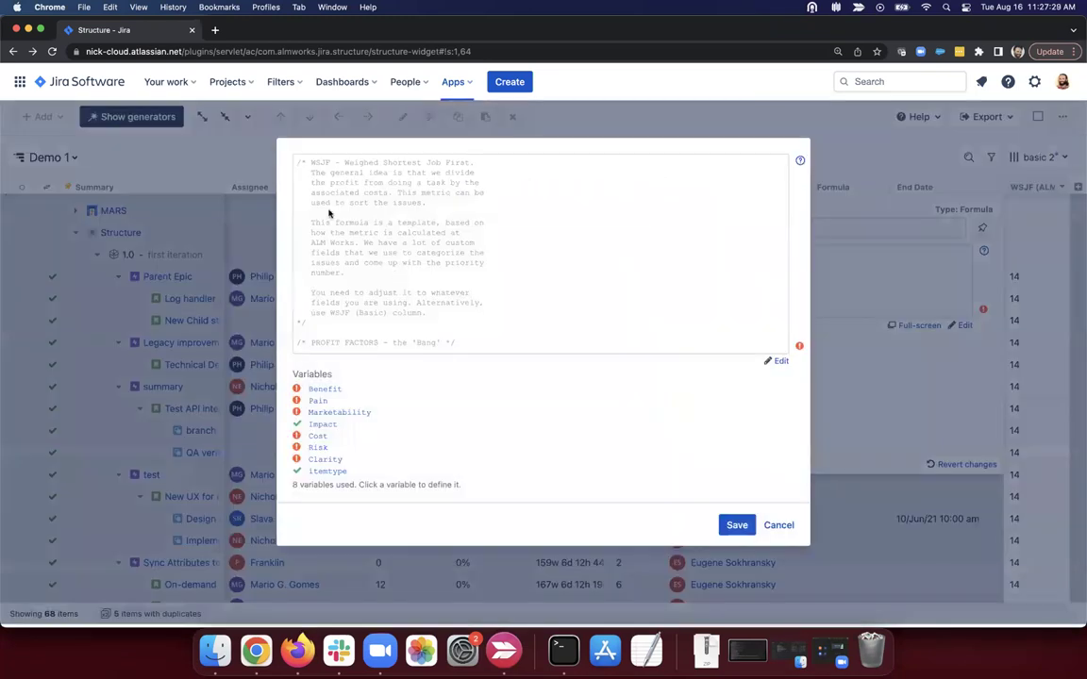
drag(307, 163, 479, 336)
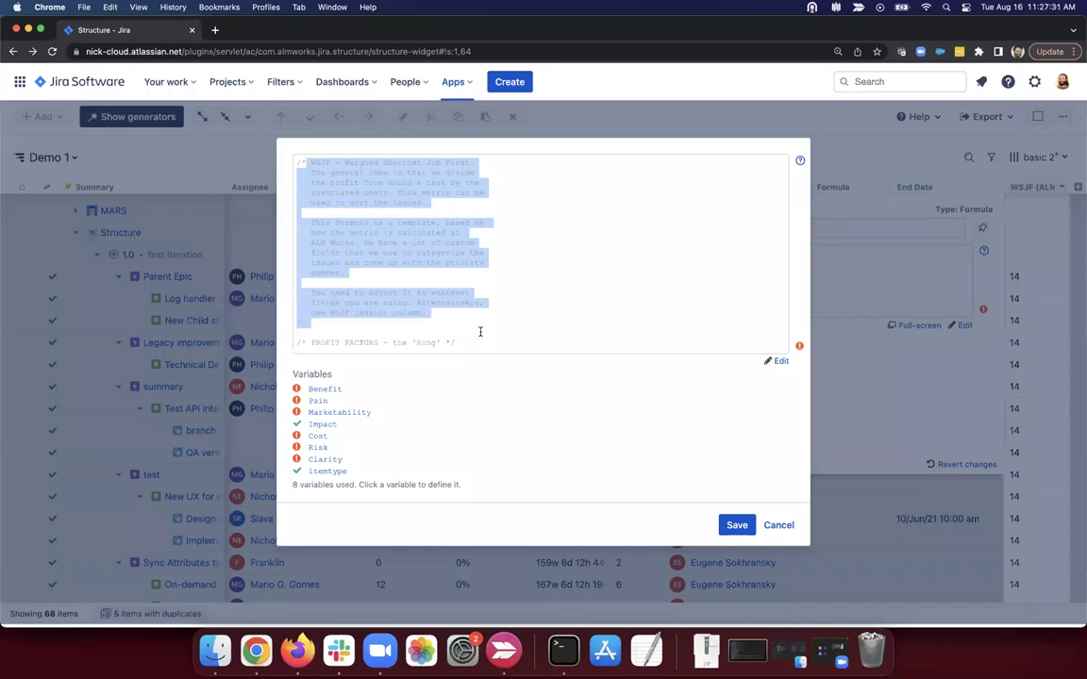
scroll(479, 321, down, 4)
click(492, 268)
scroll(493, 267, down, 6)
scroll(451, 225, up, 3)
Examine the Marketing_Value, Impact_Factor, Cost_Value and Risk_Factor definitions in the WSJF formula, and leave the full-screen editor without saving.
drag(298, 194, 490, 205)
click(506, 204)
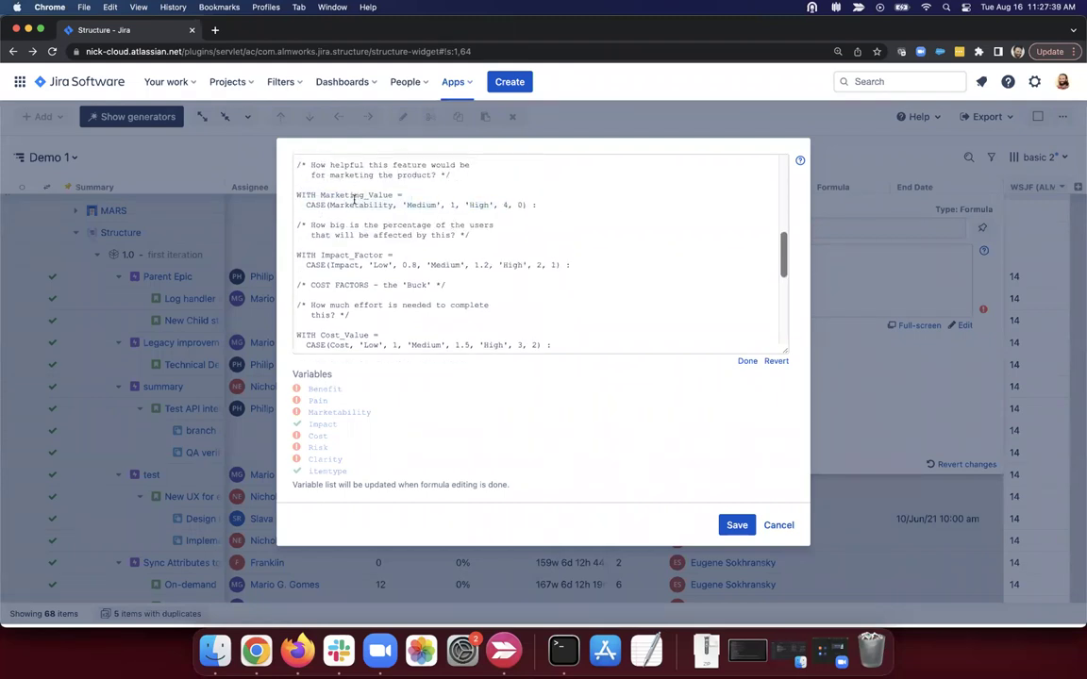
drag(329, 205, 500, 205)
click(502, 204)
drag(297, 255, 508, 275)
click(416, 274)
scroll(534, 310, down, 5)
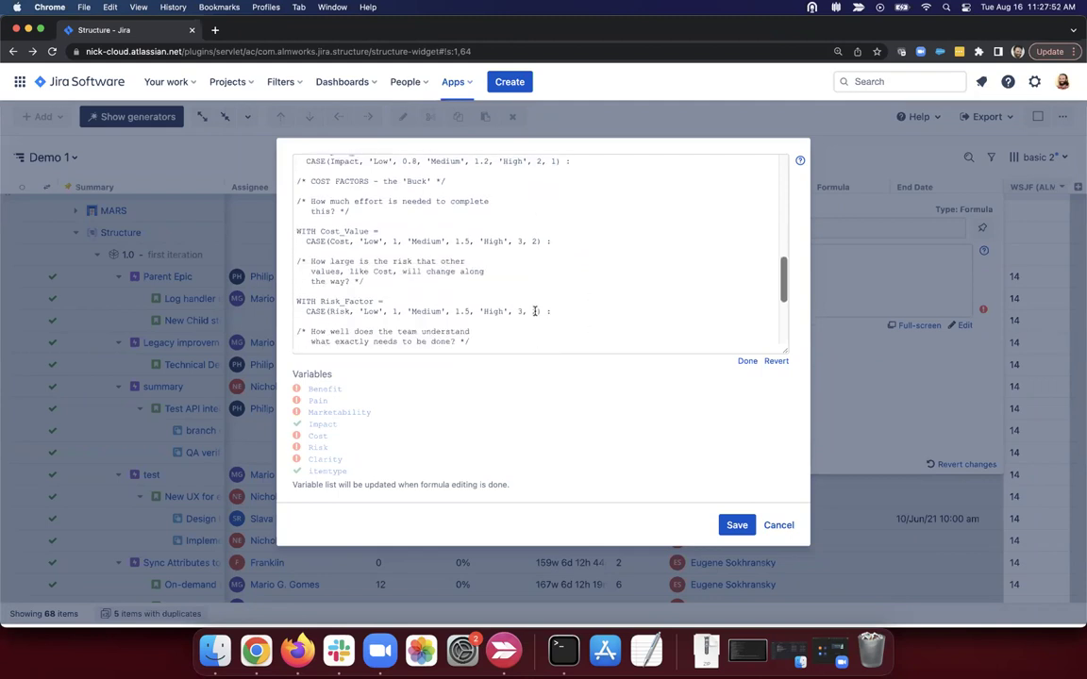
click(776, 524)
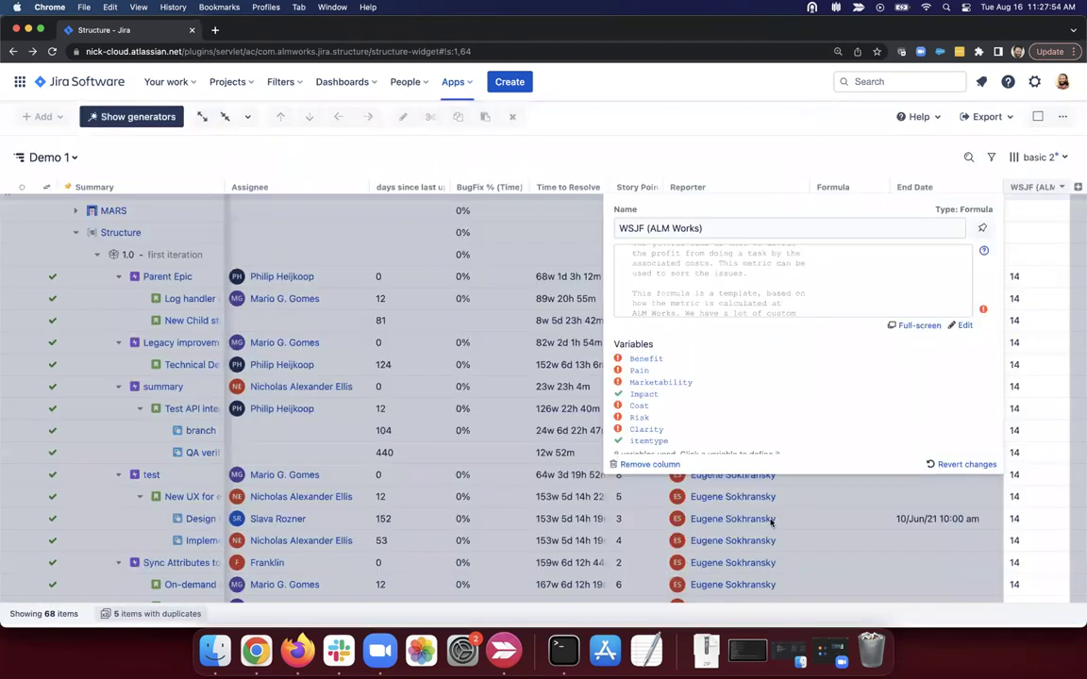
Remove the WSJF (ALM Works) column from the view.
click(846, 156)
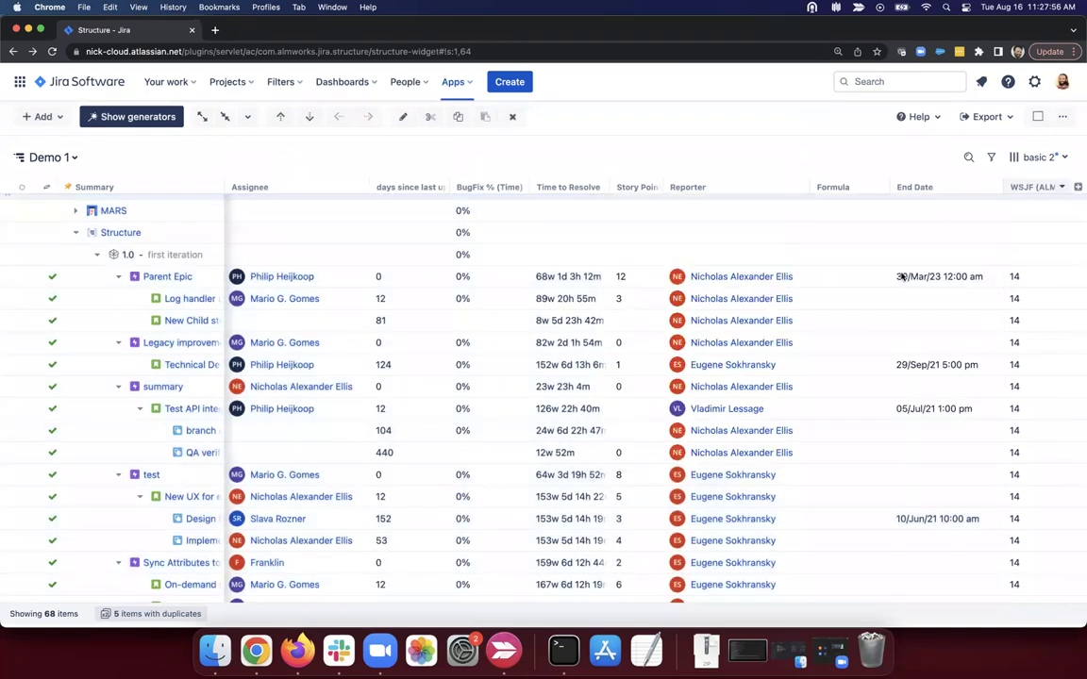
click(1032, 187)
click(675, 465)
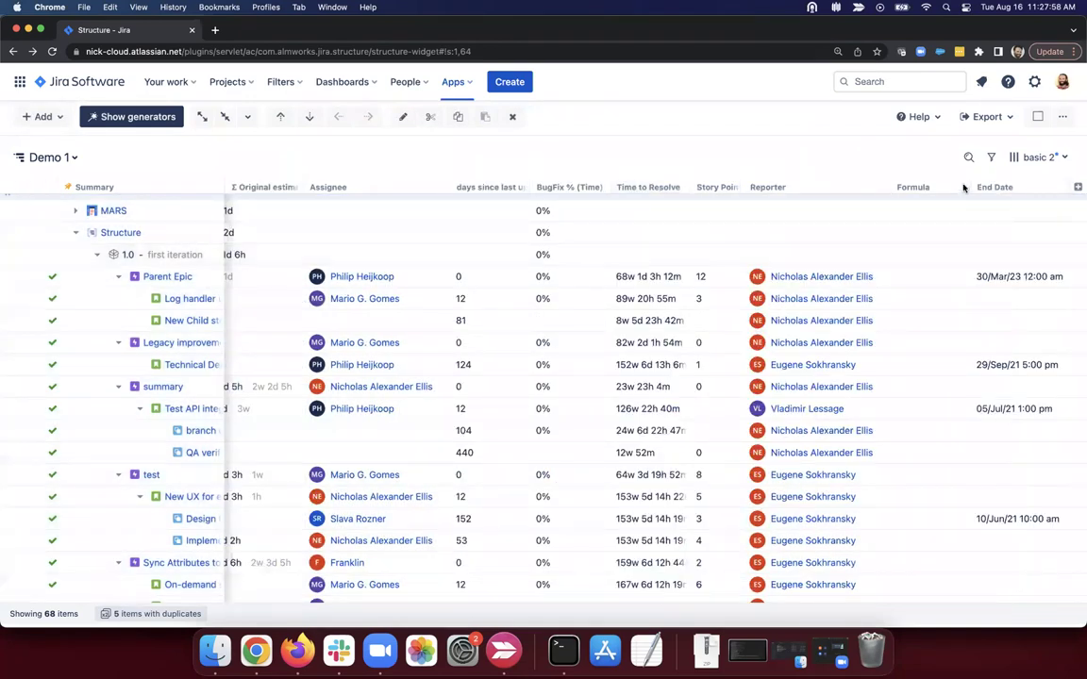
Replace the Formula column's expression with if end_date > Now(): 1 and save it.
click(959, 188)
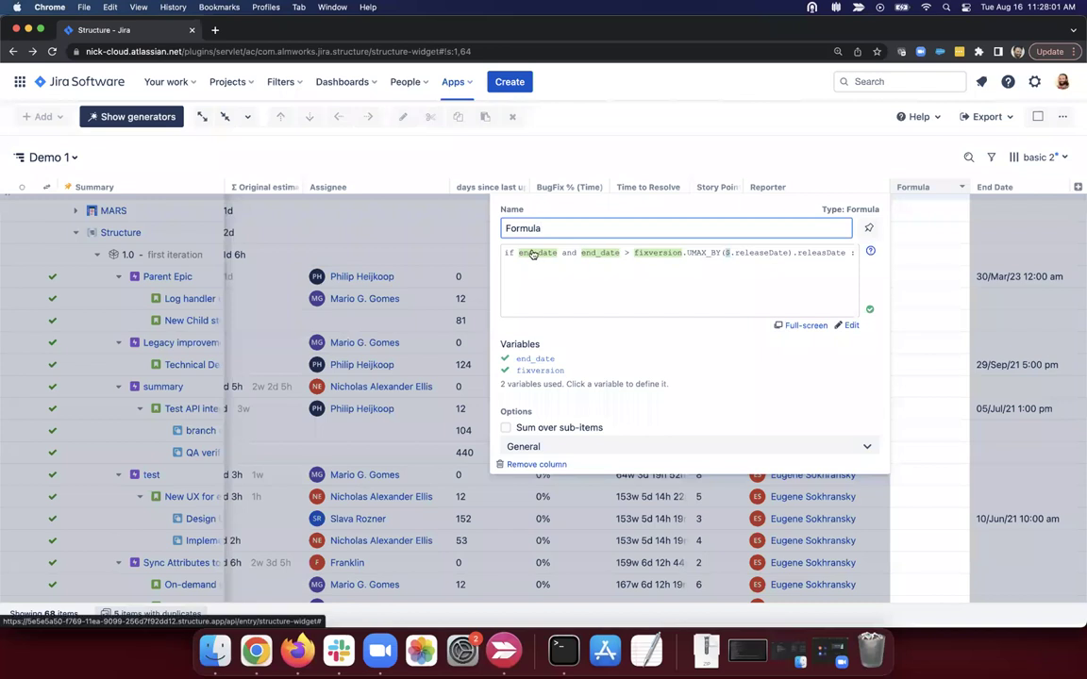
drag(848, 252, 567, 251)
key(BackSpace)
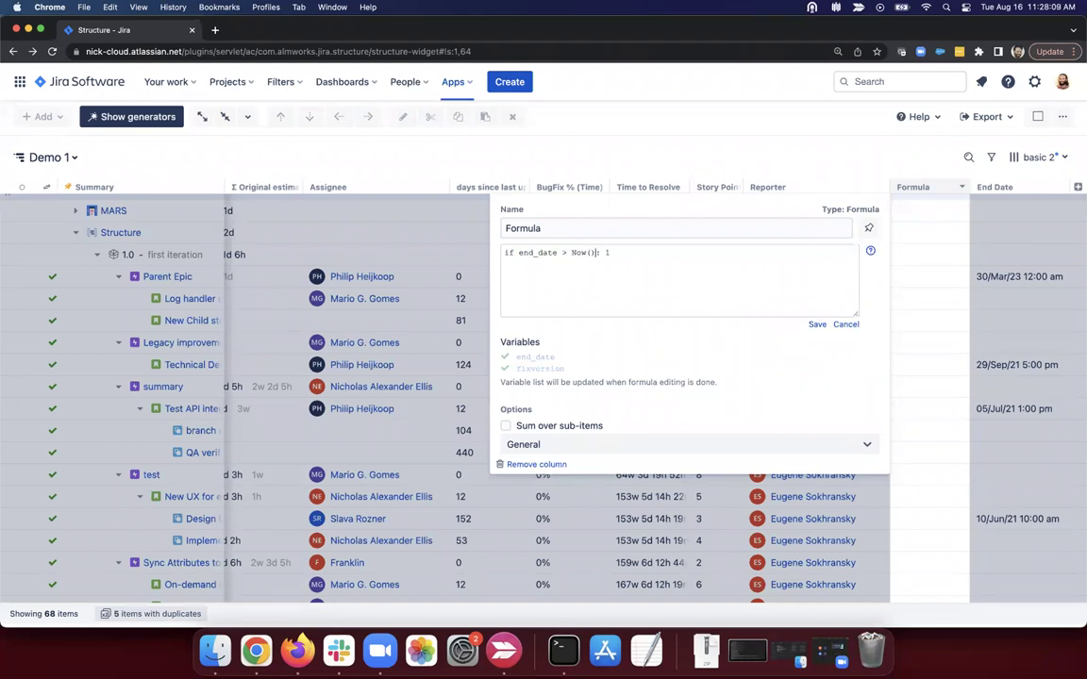
click(817, 325)
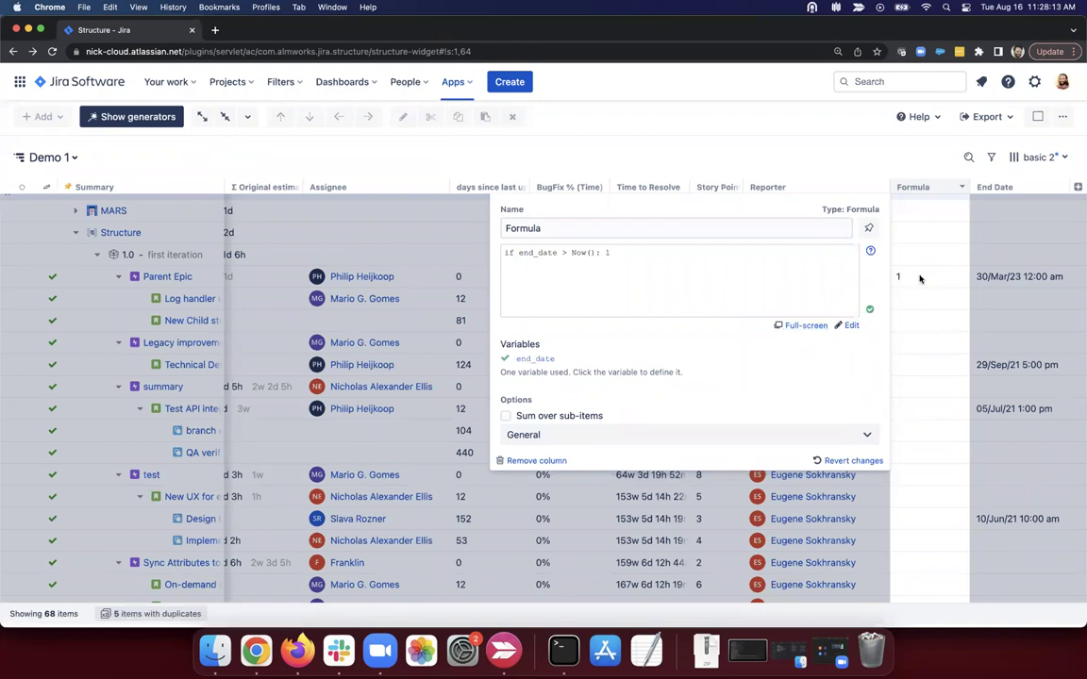
Enable summing over sub-items for the Formula column and review the totals on its parent rows.
click(508, 418)
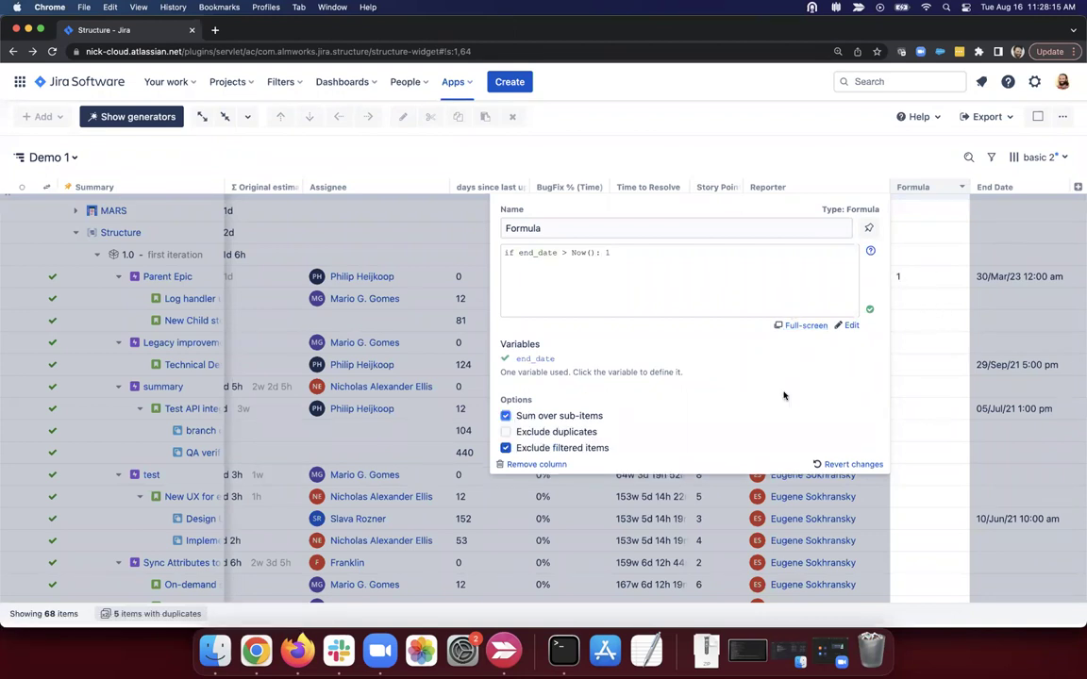
click(925, 347)
scroll(919, 351, up, 3)
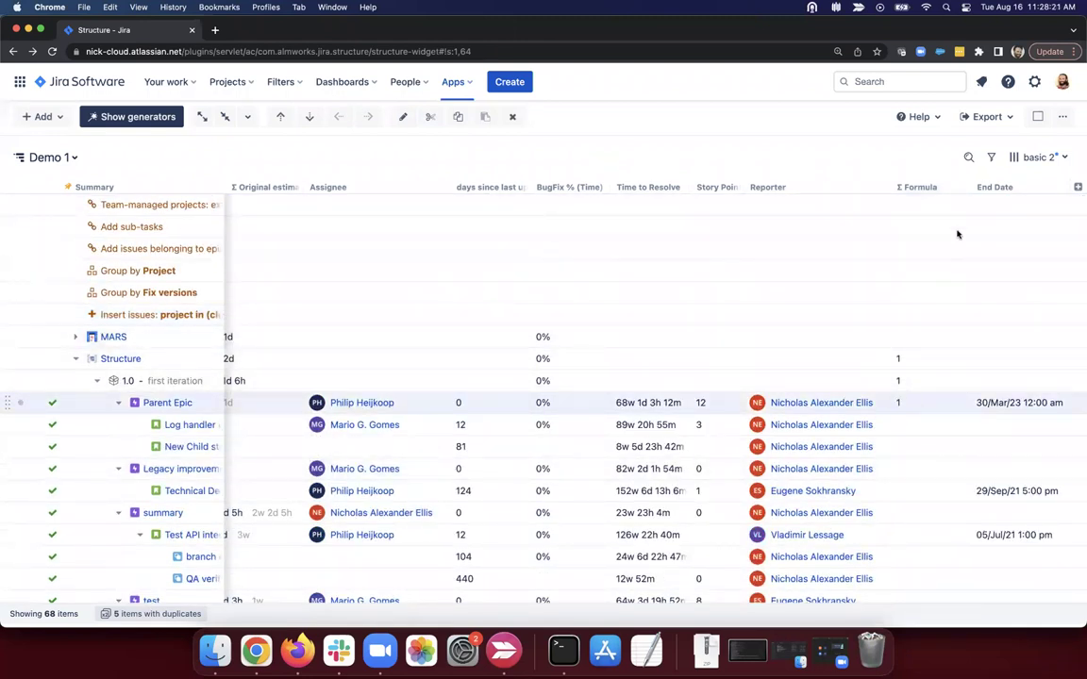
Change the Formula column's expression to if end_date < Now(): 1 and save it.
click(960, 187)
click(965, 185)
click(963, 186)
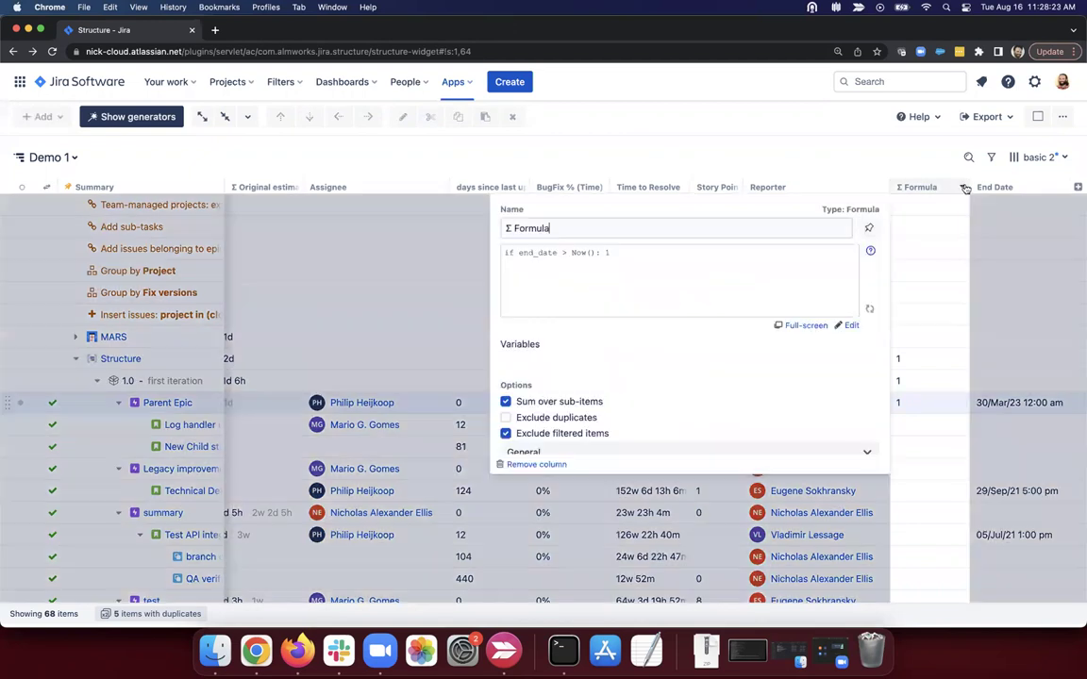
click(564, 251)
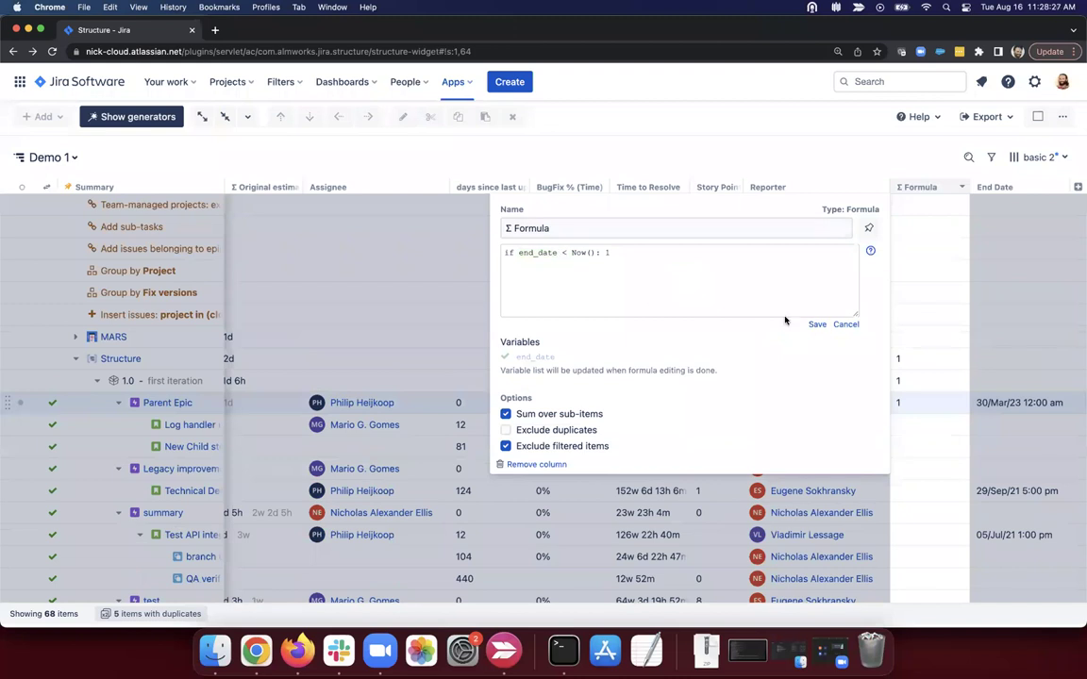
click(816, 323)
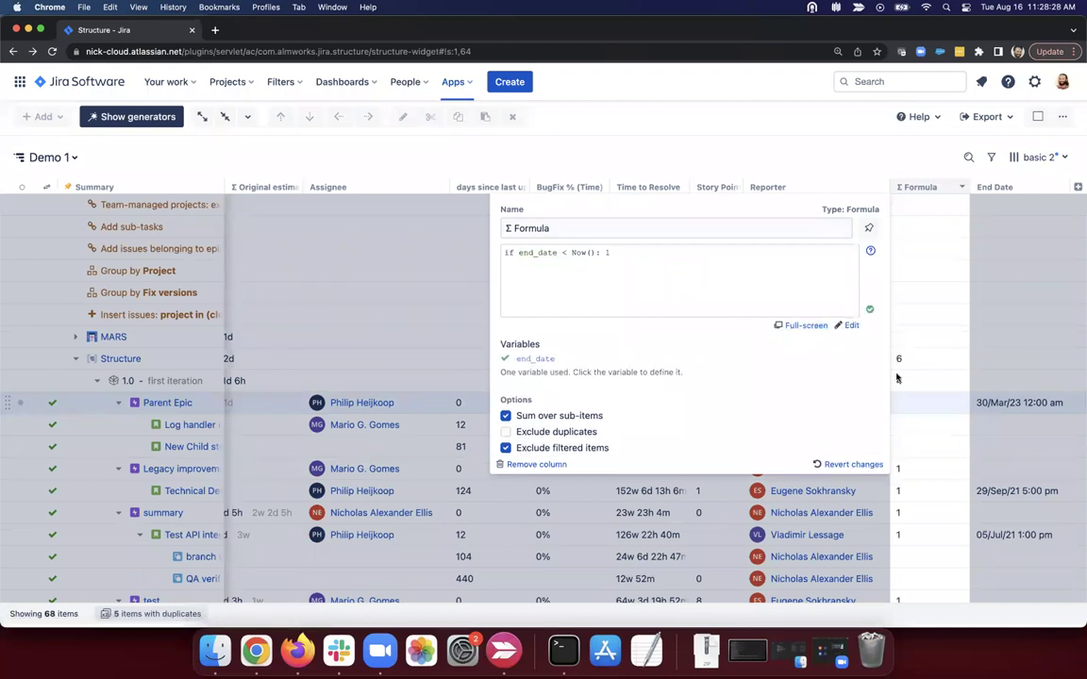
click(896, 377)
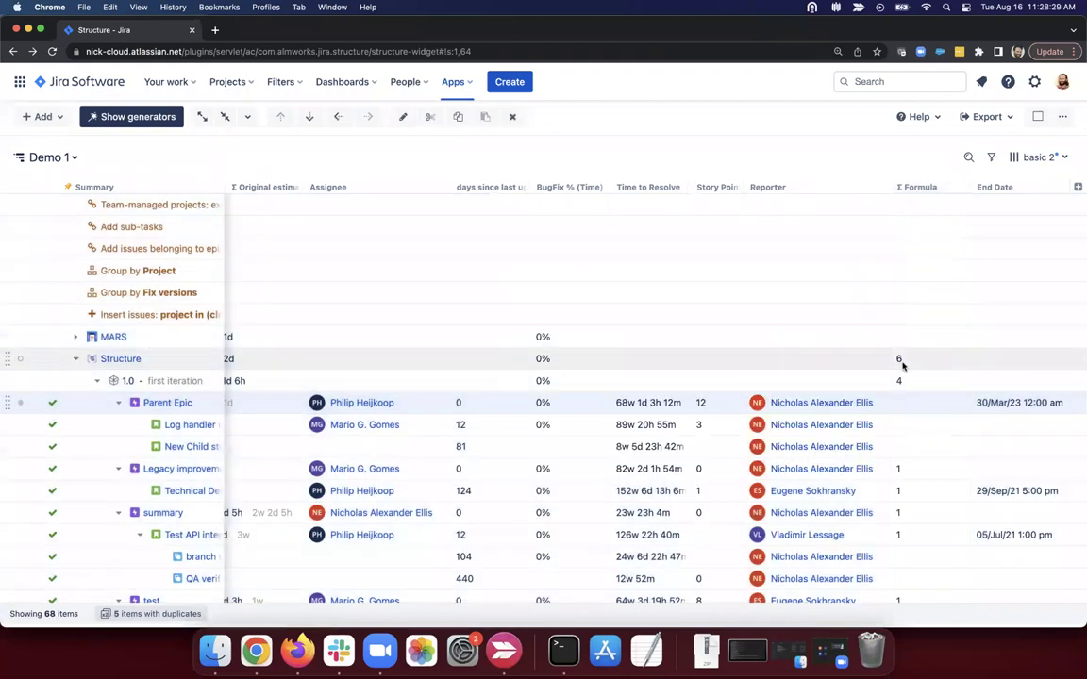
Rename the summed Formula column as overdue.
click(961, 187)
click(453, 227)
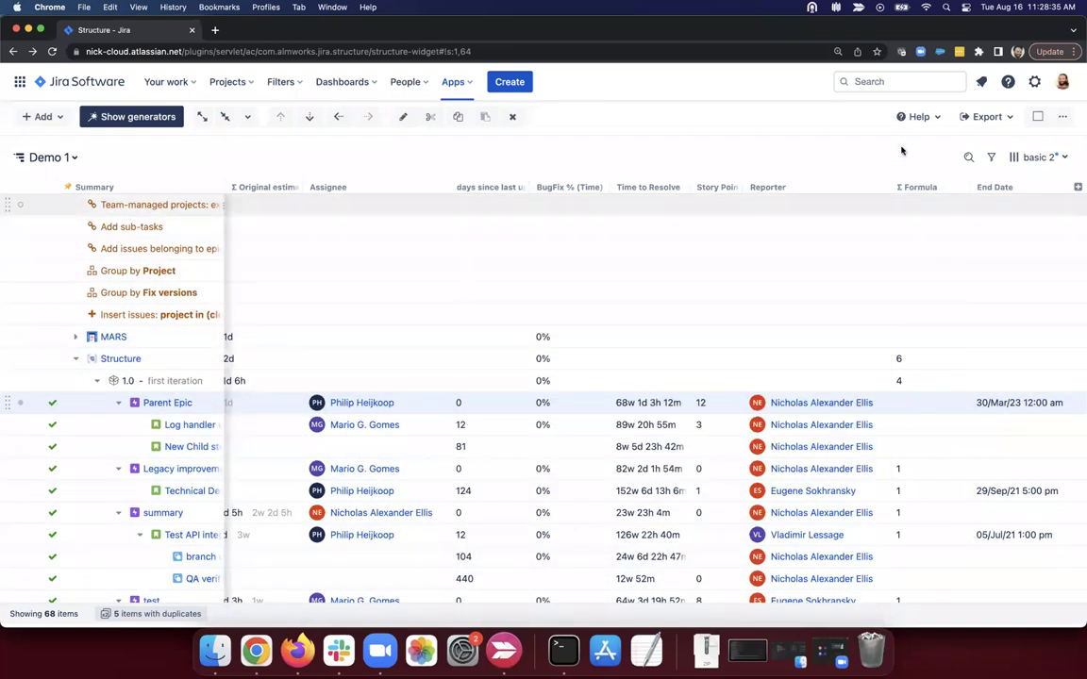
click(948, 186)
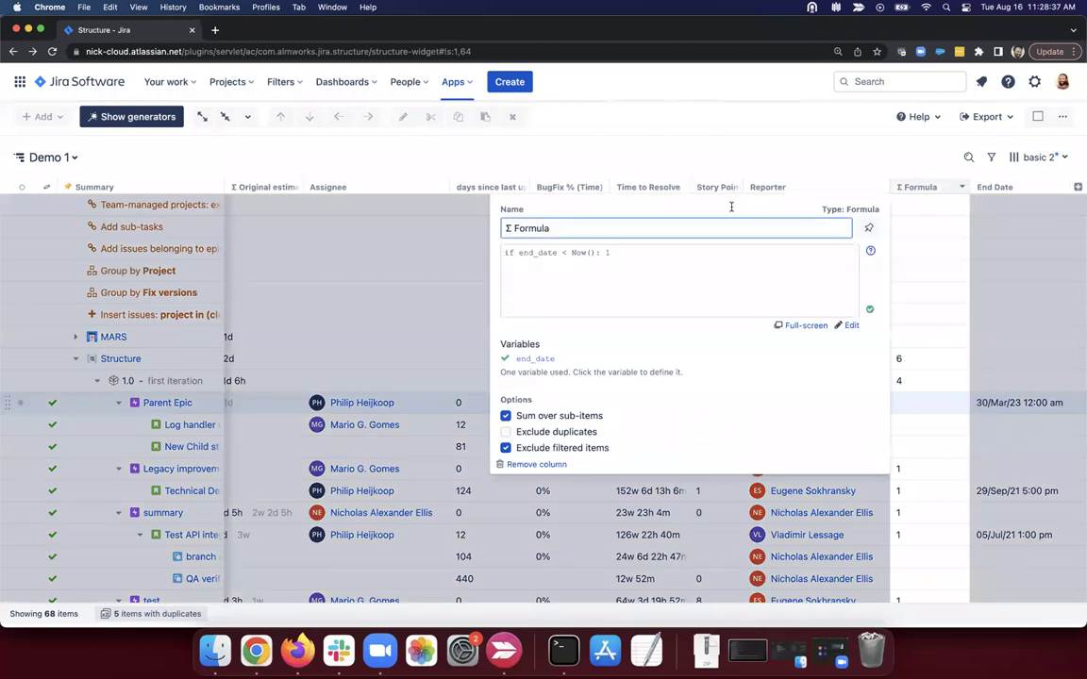
click(482, 228)
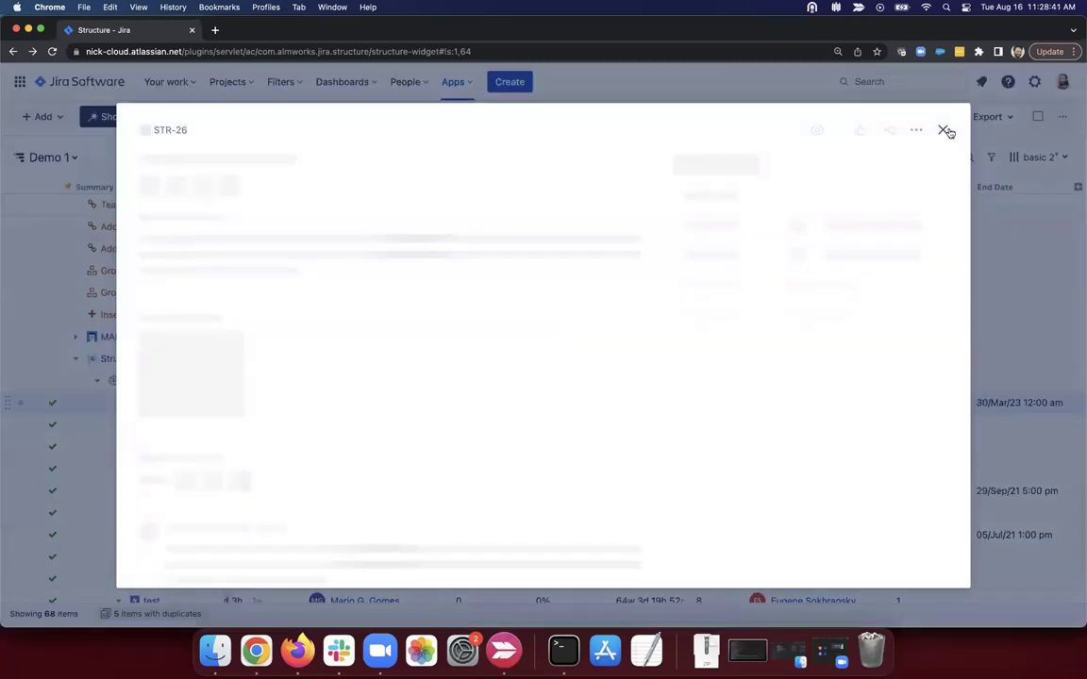
click(945, 129)
click(961, 188)
triple_click(714, 221)
key(BackSpace)
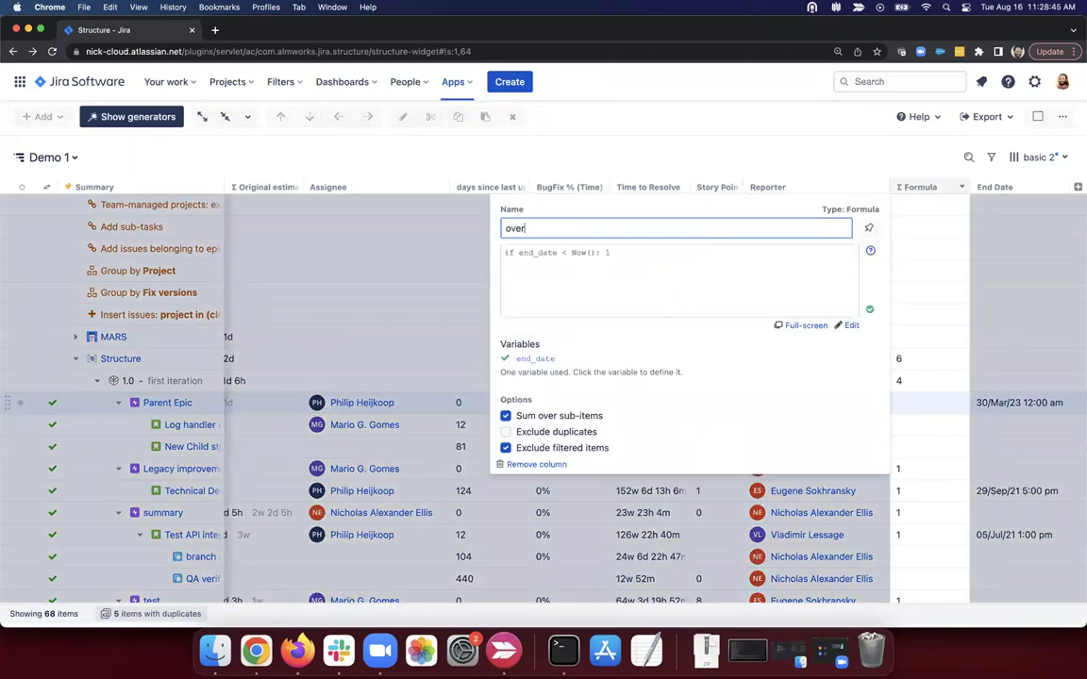
key(Return)
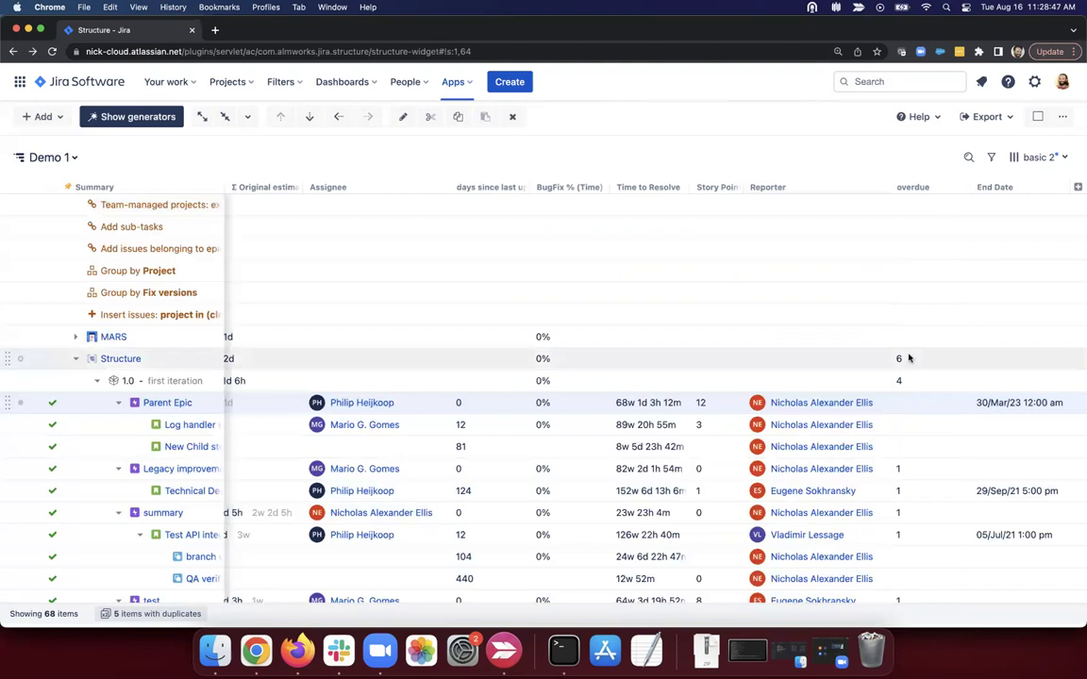
Set the End Date of the New Child item under Parent Epic to 15/Aug/22 1:00 am and save it.
click(76, 358)
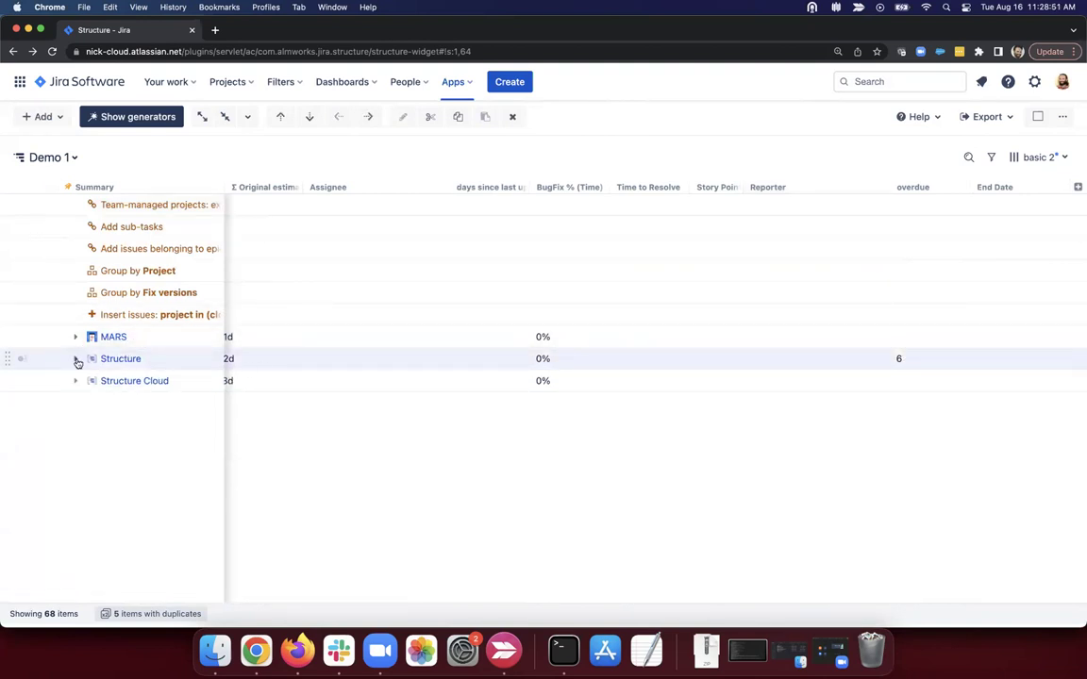
click(77, 359)
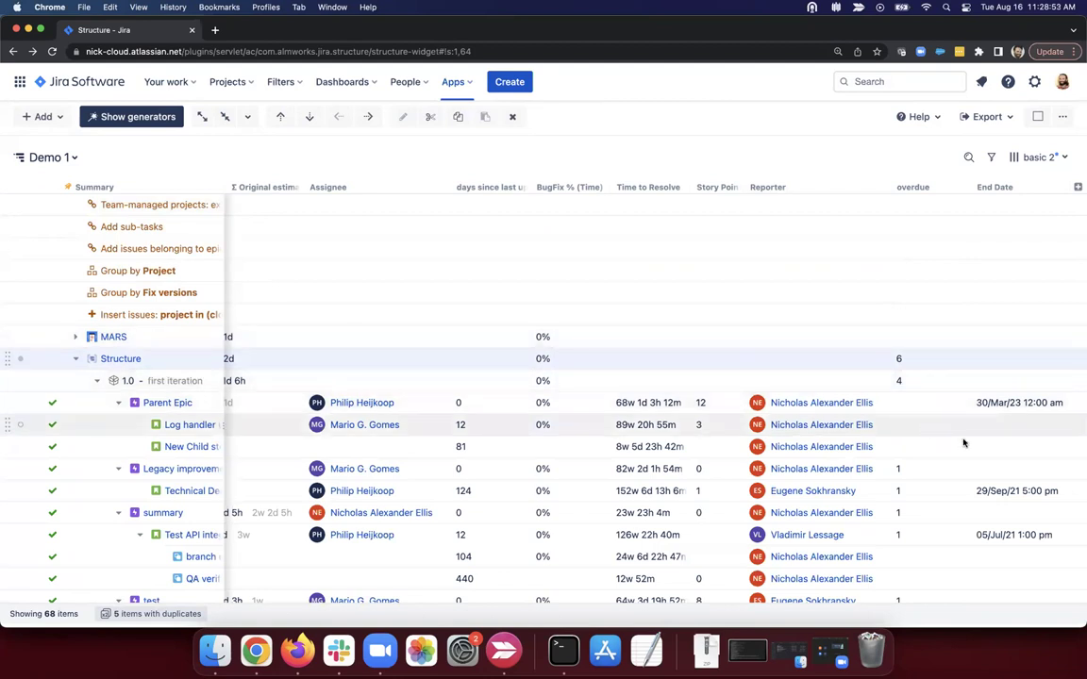
double_click(1013, 451)
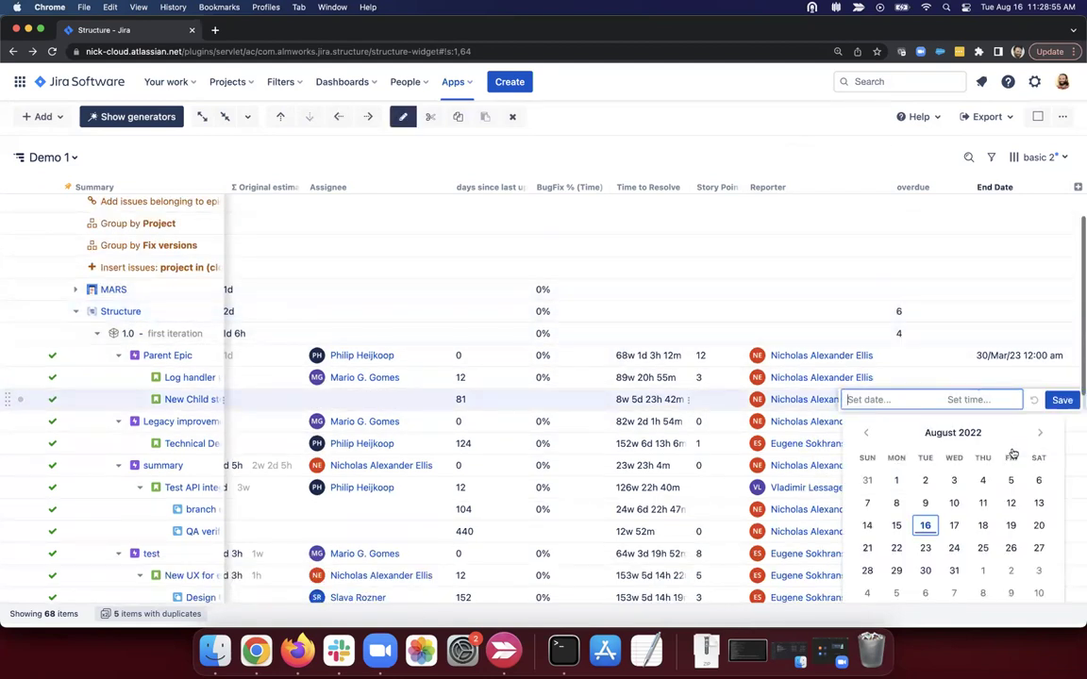
click(896, 525)
click(971, 404)
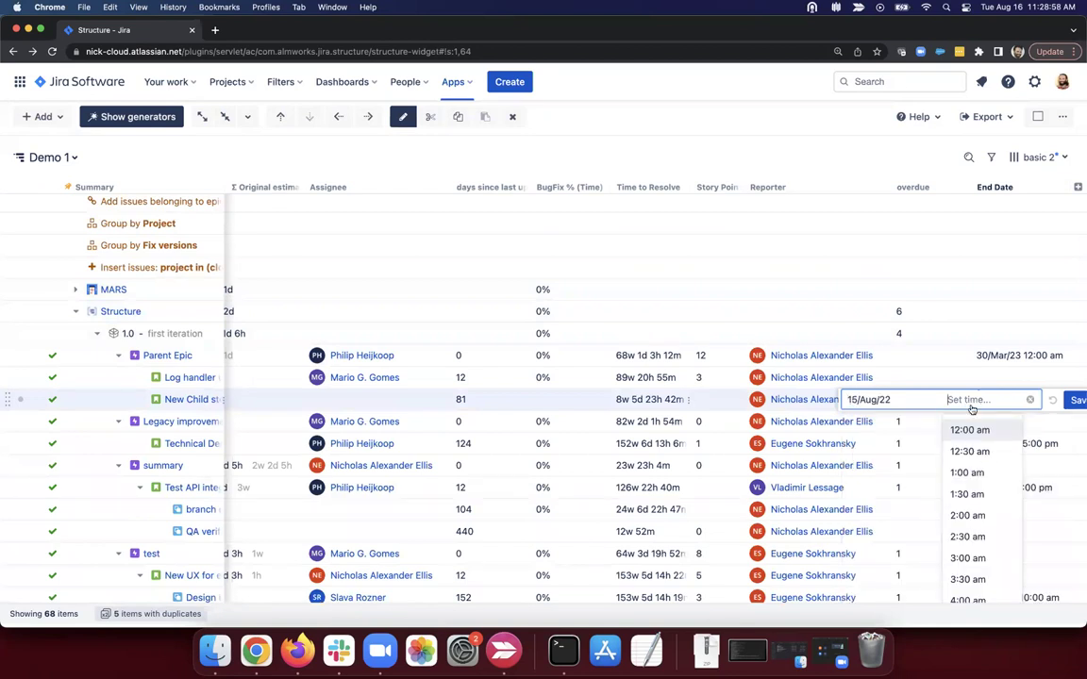
click(967, 472)
click(1060, 399)
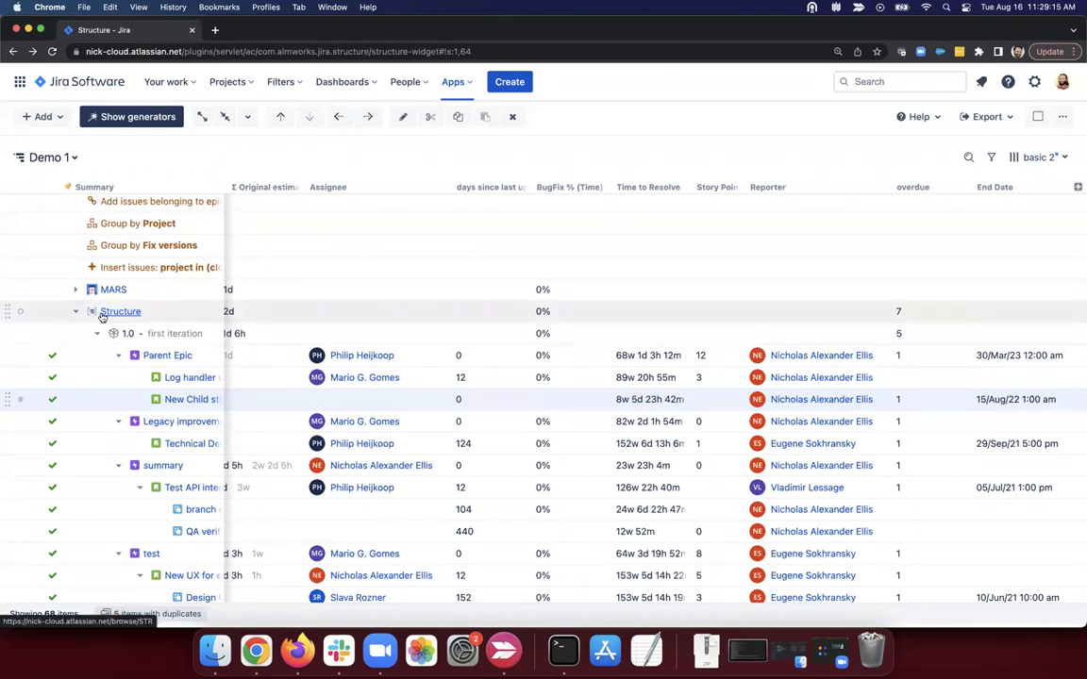
scroll(102, 317, up, 1)
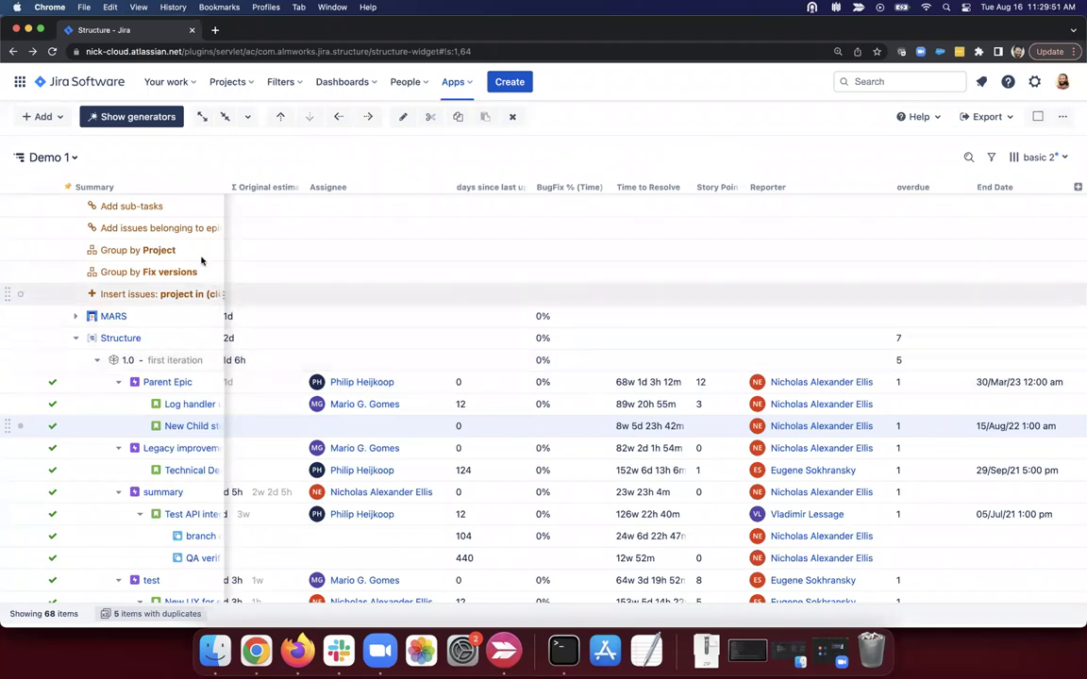
scroll(194, 269, up, 1)
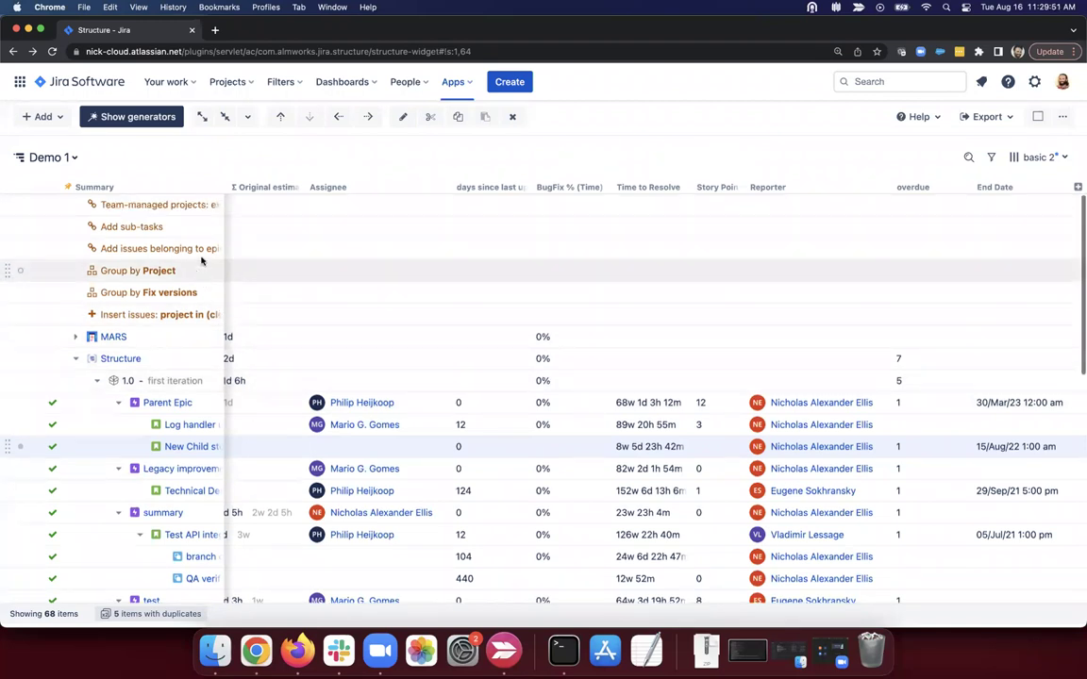
click(42, 116)
click(80, 226)
click(712, 305)
click(38, 116)
click(75, 248)
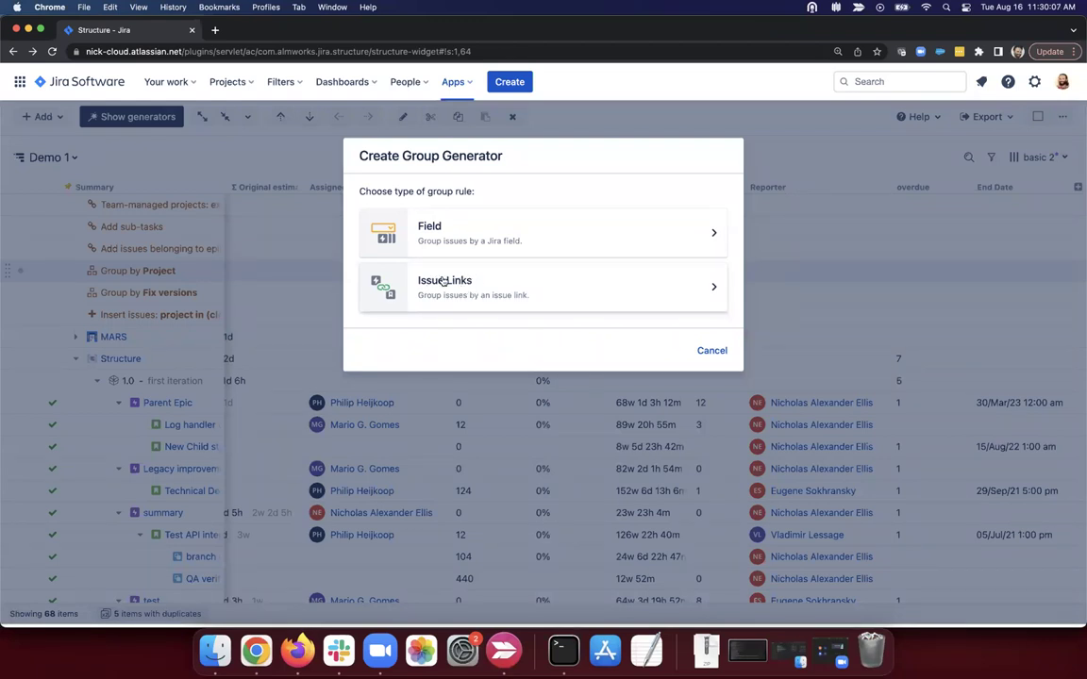
click(478, 242)
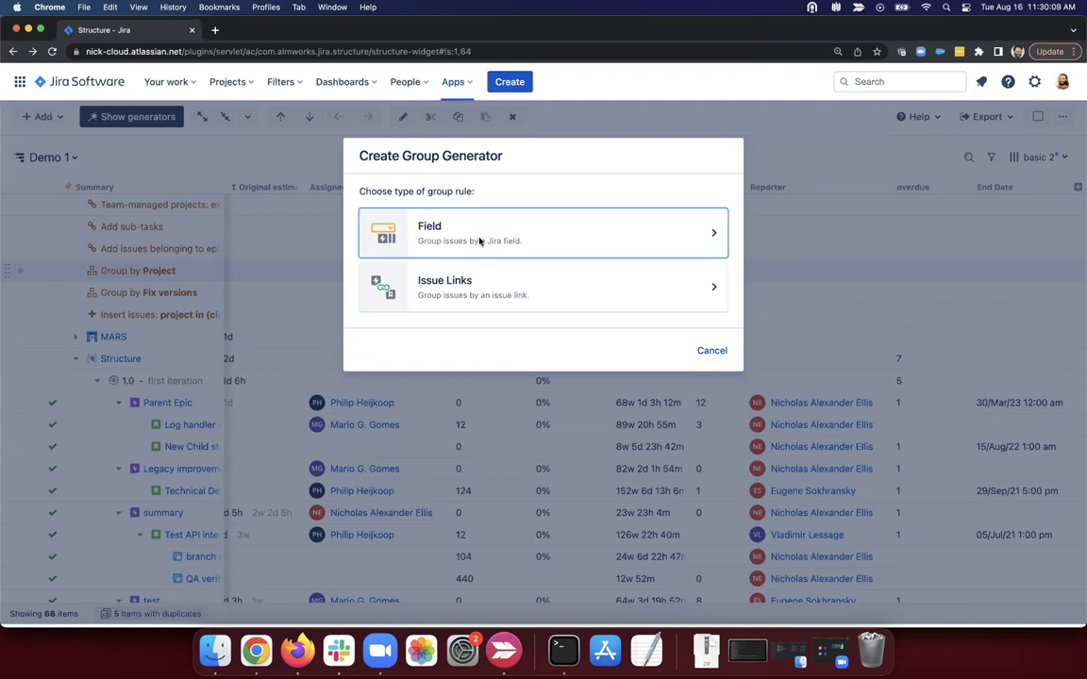
text(paren)
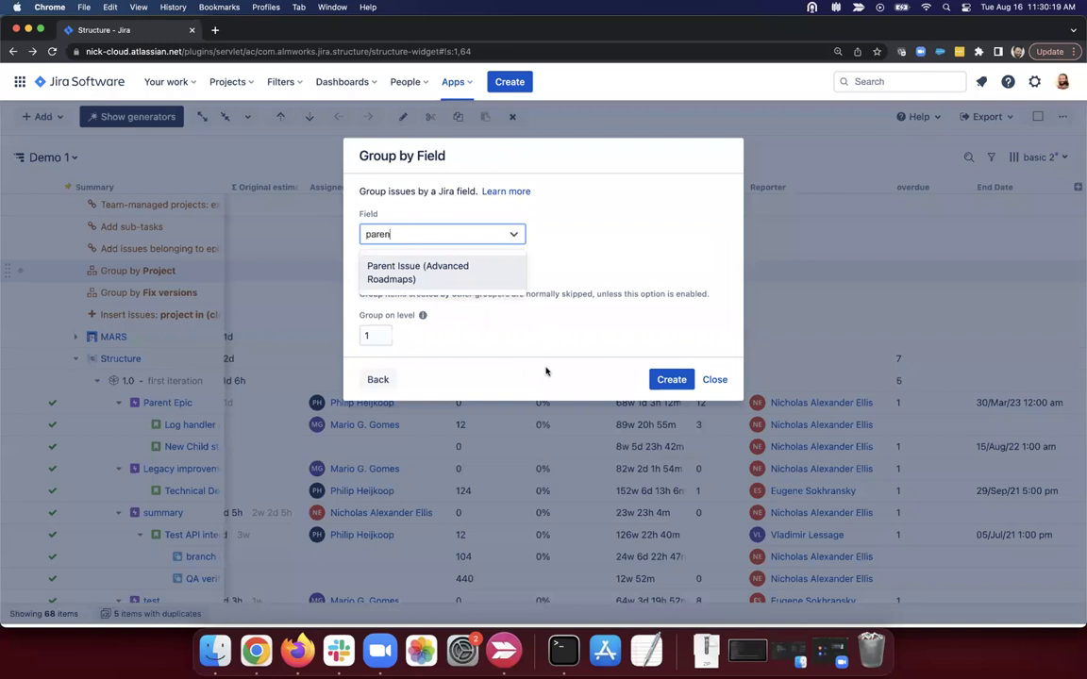
click(714, 379)
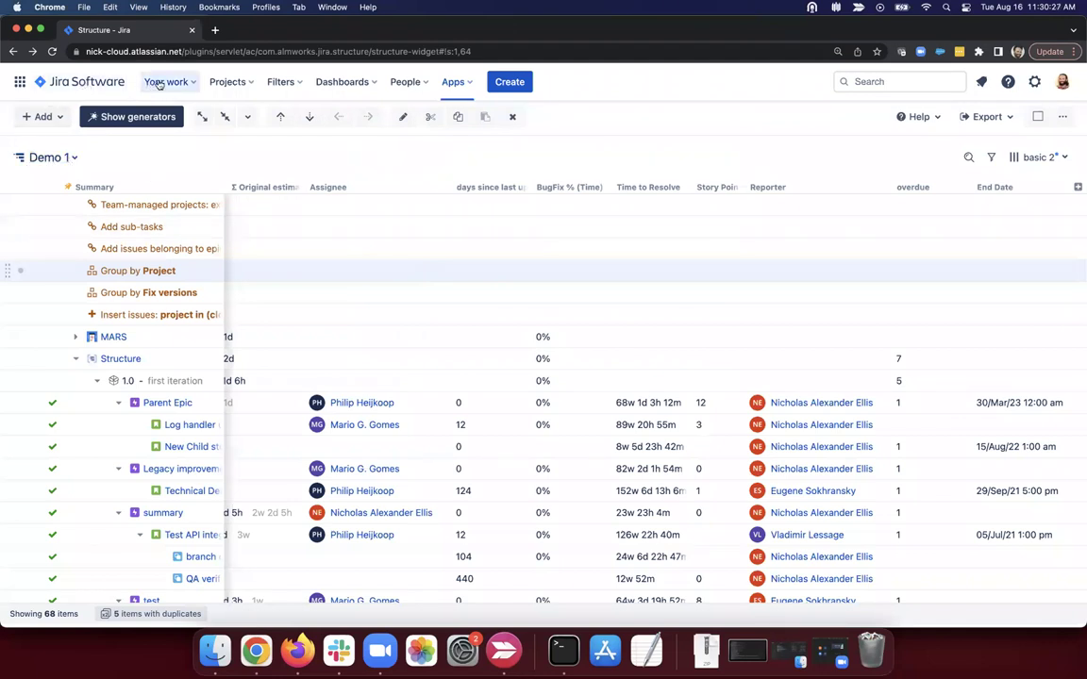
Create a new structure named Portfolio Overview and share it with Everyone.
click(73, 161)
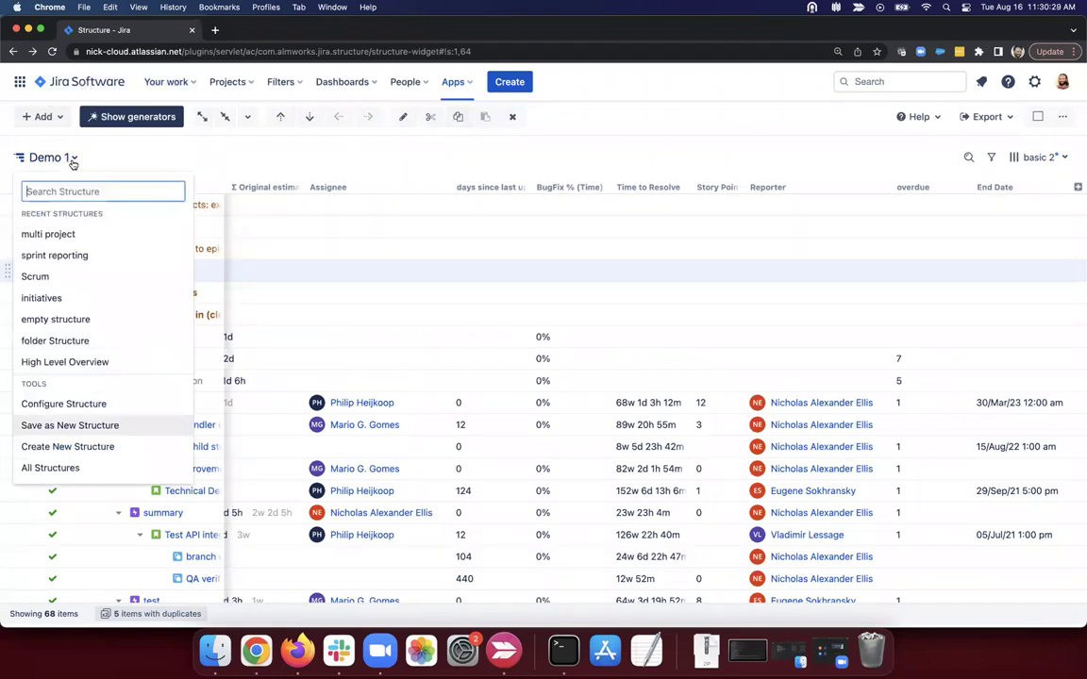
click(70, 447)
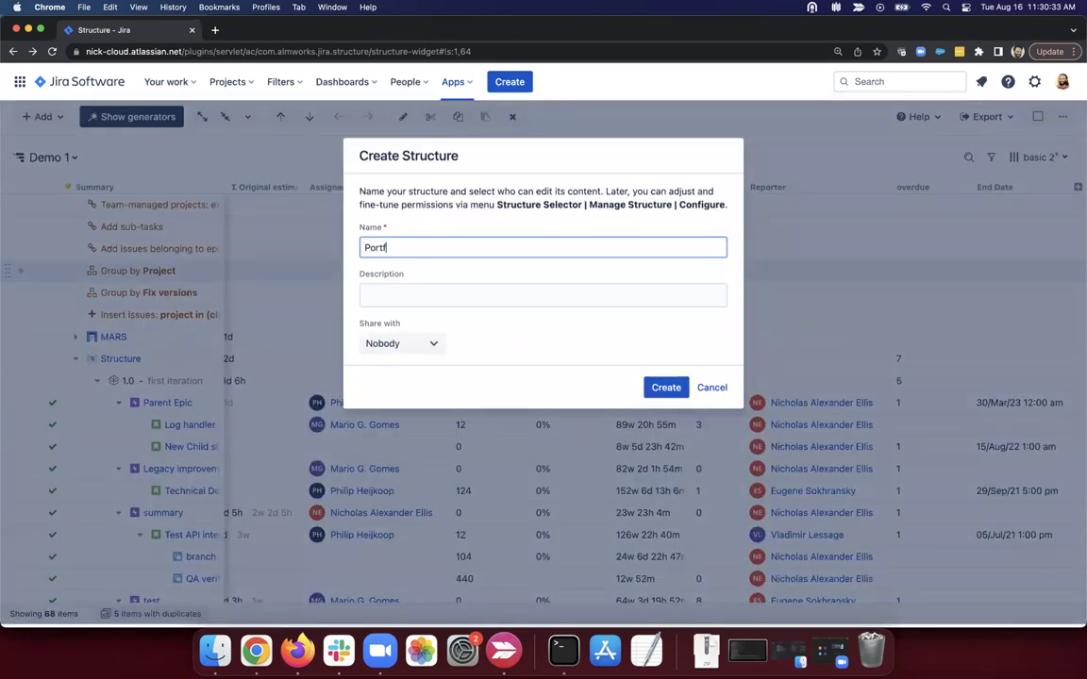
text(Portfolio Overdview)
click(387, 345)
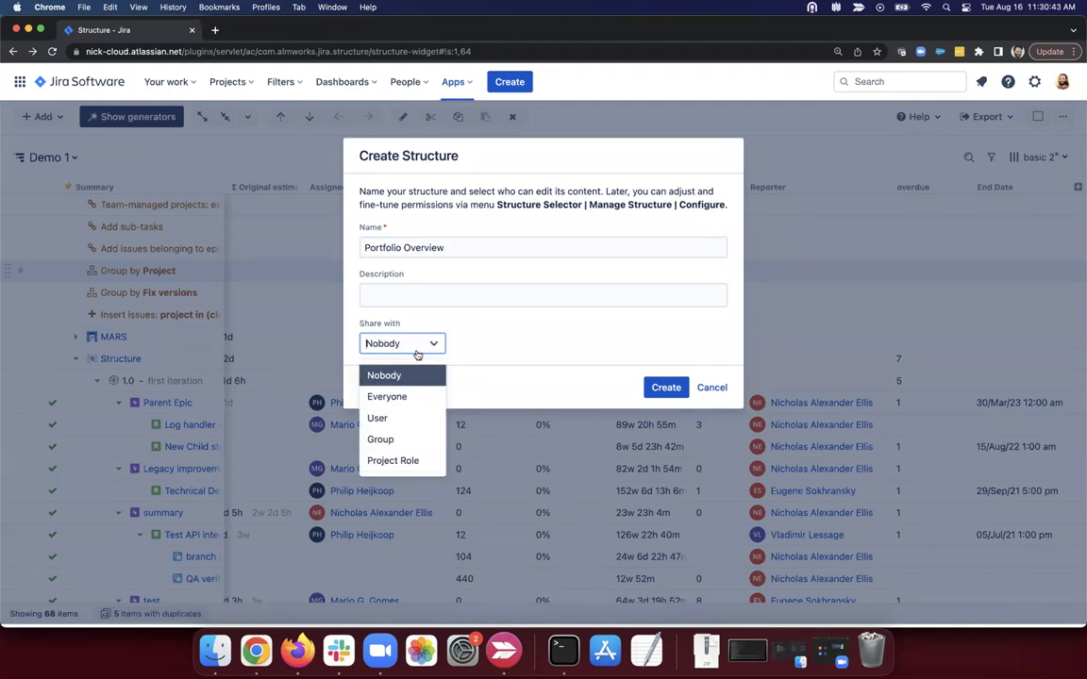
click(388, 397)
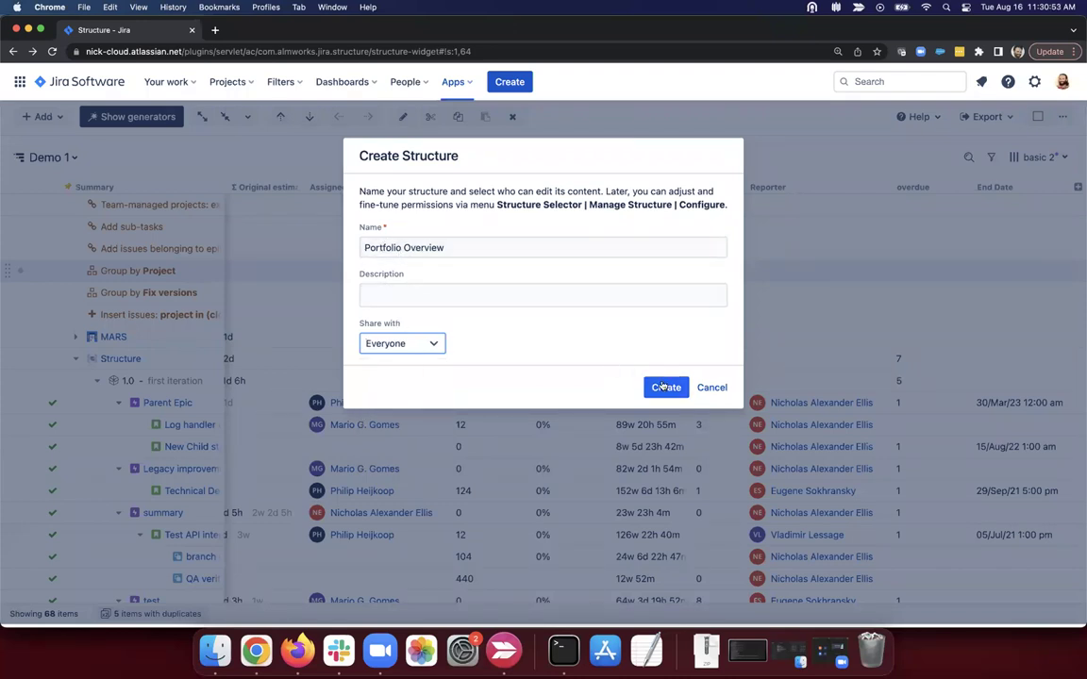
click(665, 387)
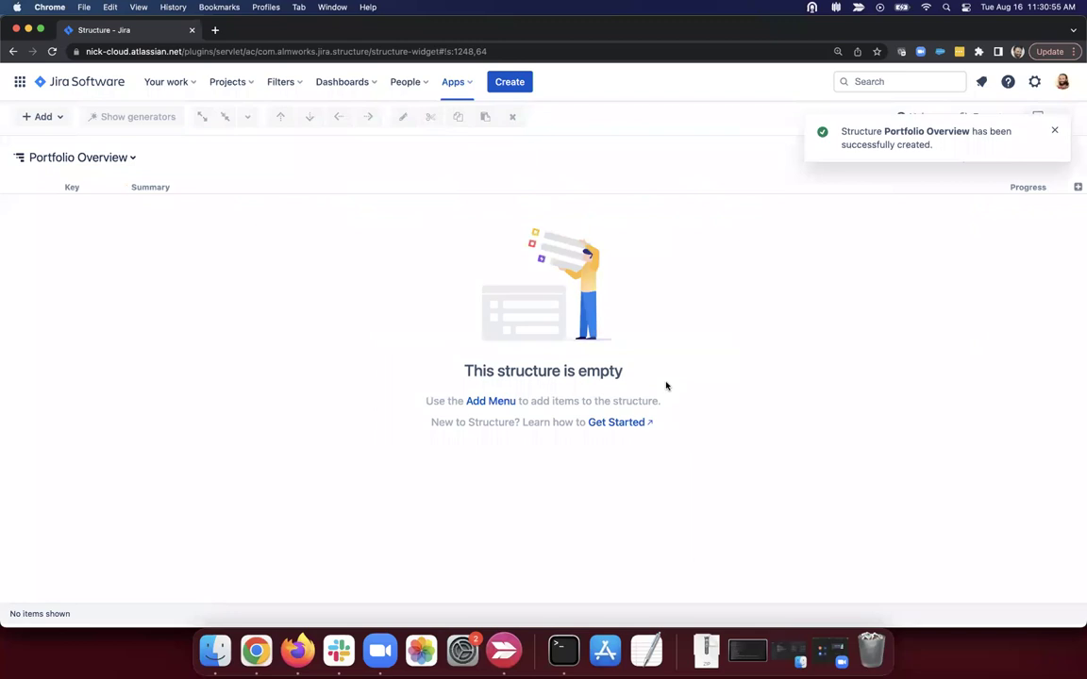
Add a search insert generator with the JQL query project = "Business Initiatives" and type = theme.
click(53, 121)
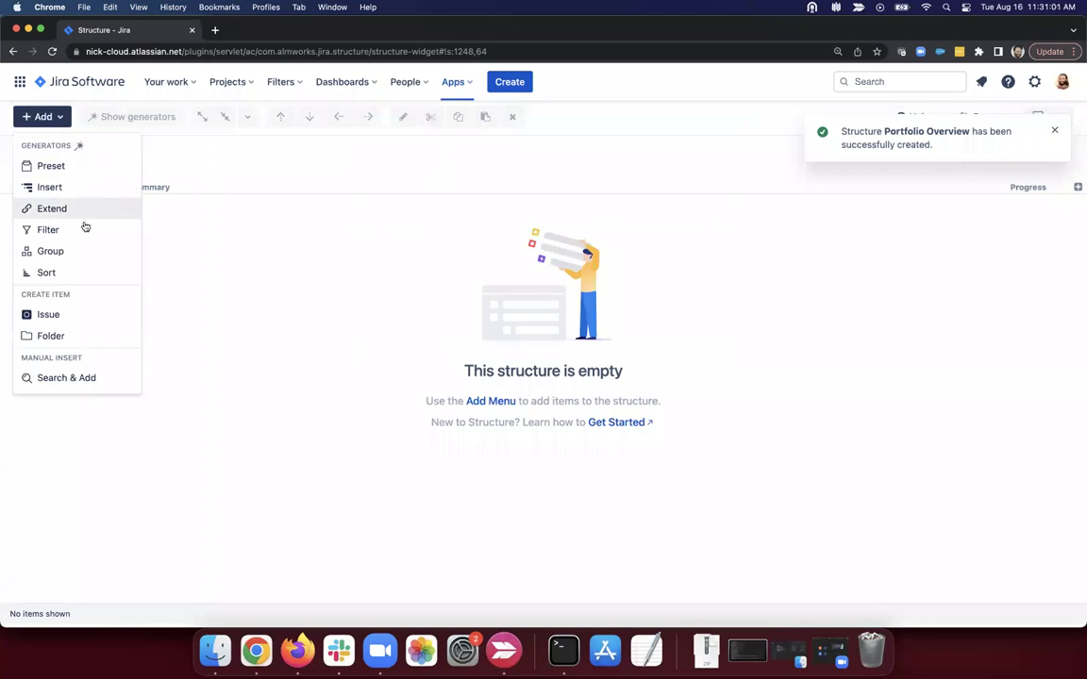
click(91, 188)
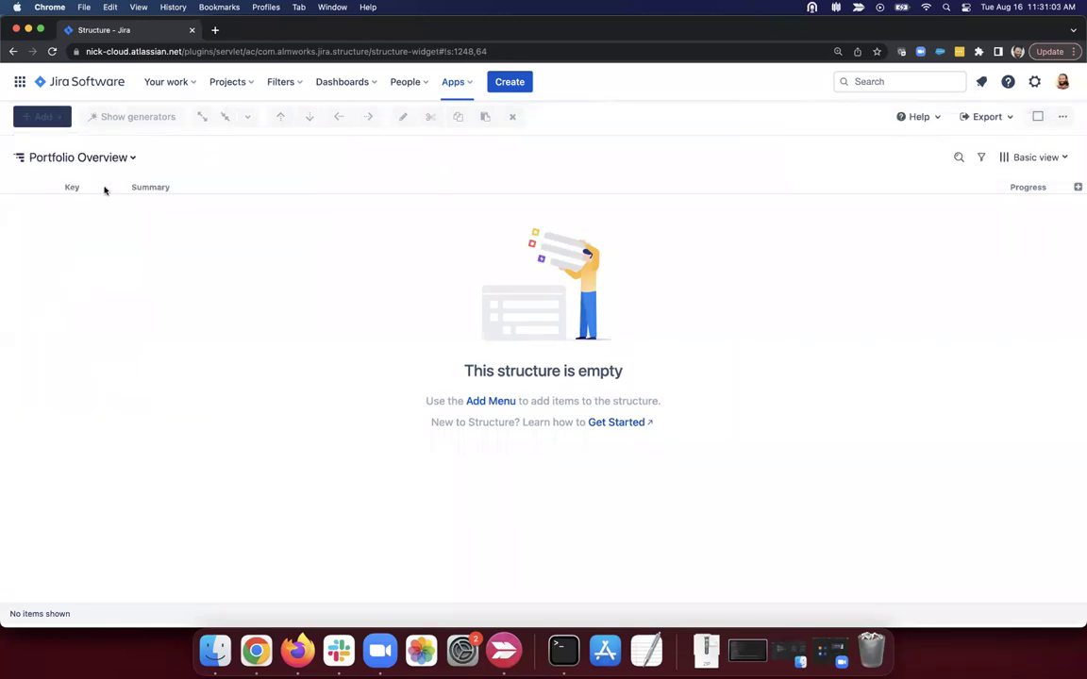
click(554, 279)
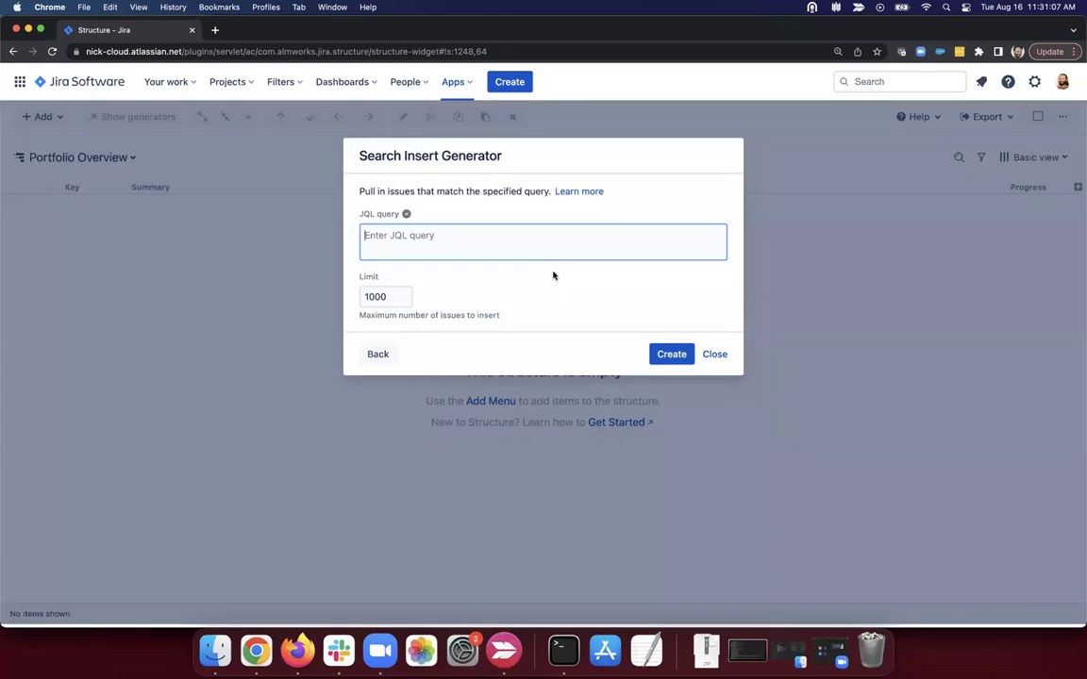
text(project = "Business Init)
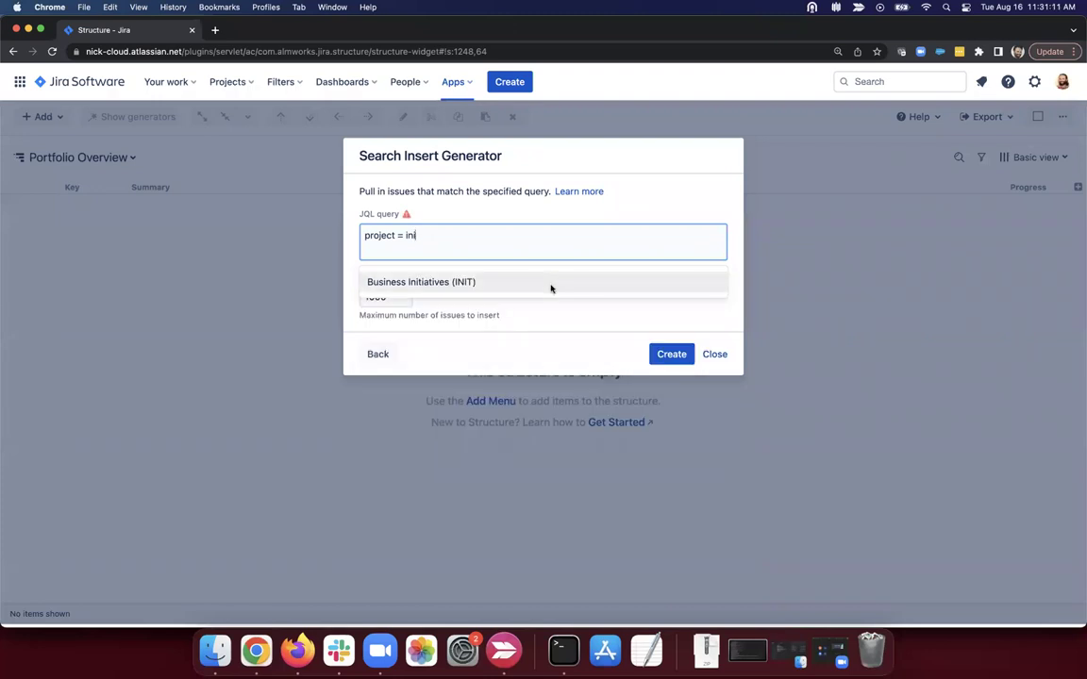
click(517, 283)
text(and type = theme)
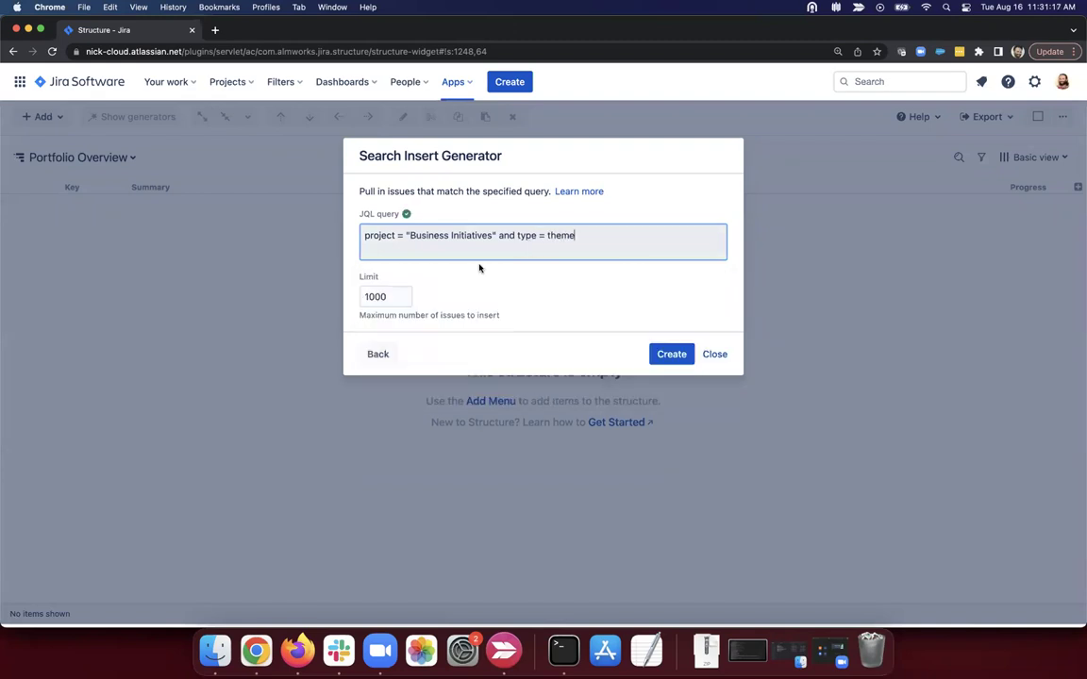
click(669, 354)
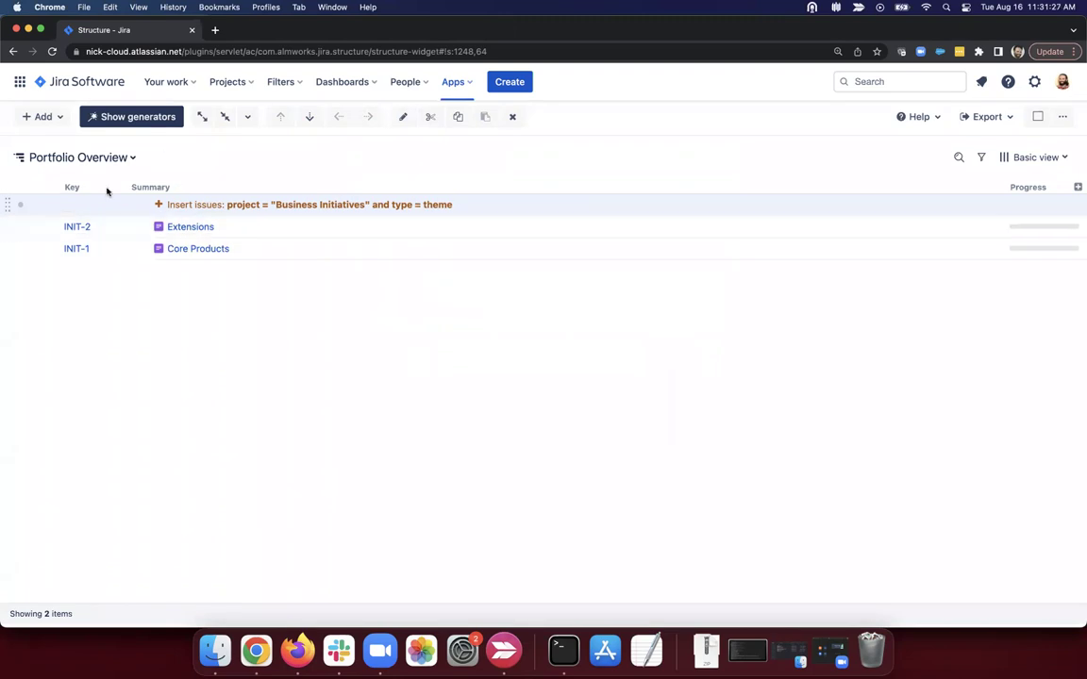
Extend the structure with issues linked by the Implements link type, limiting the extension to levels 1 to 3.
click(53, 116)
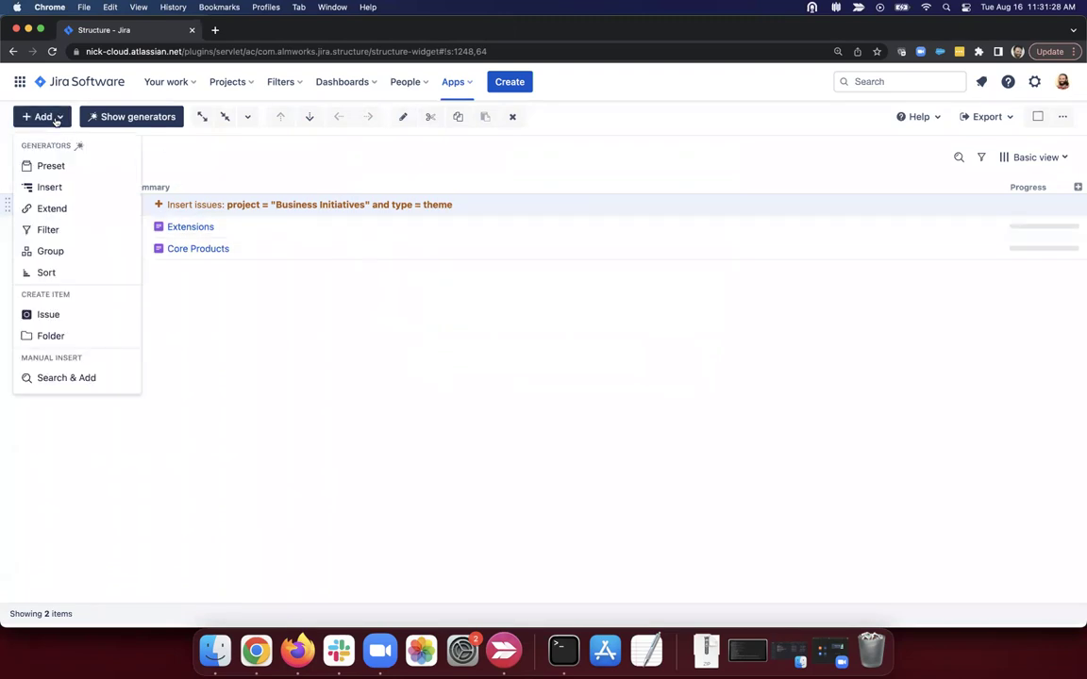
click(80, 210)
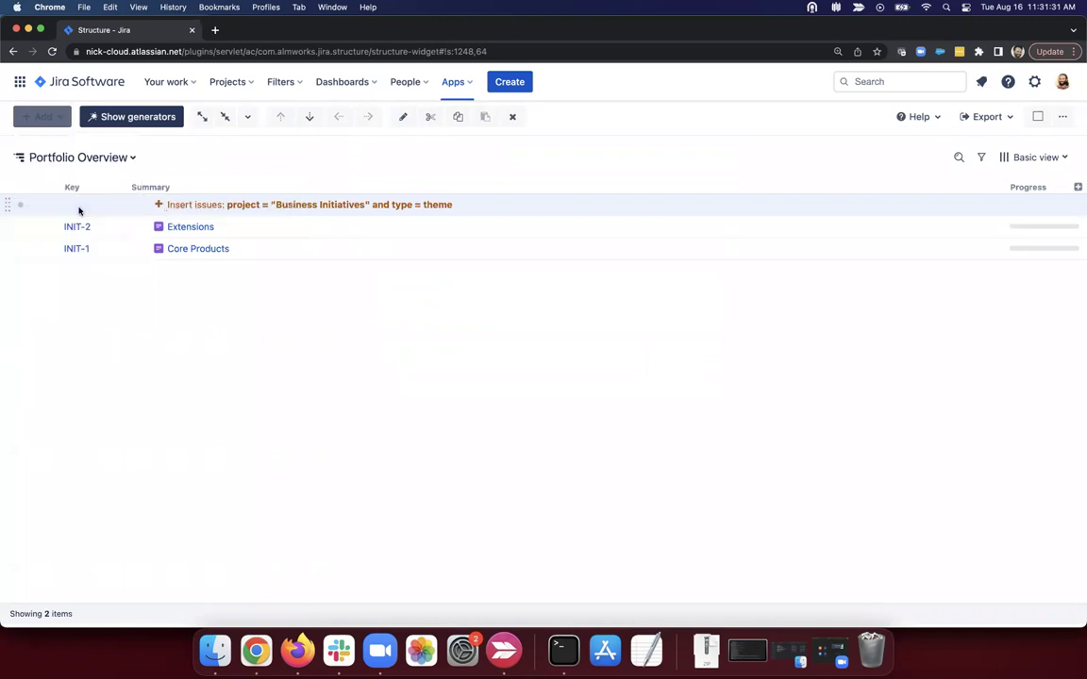
click(487, 235)
click(467, 235)
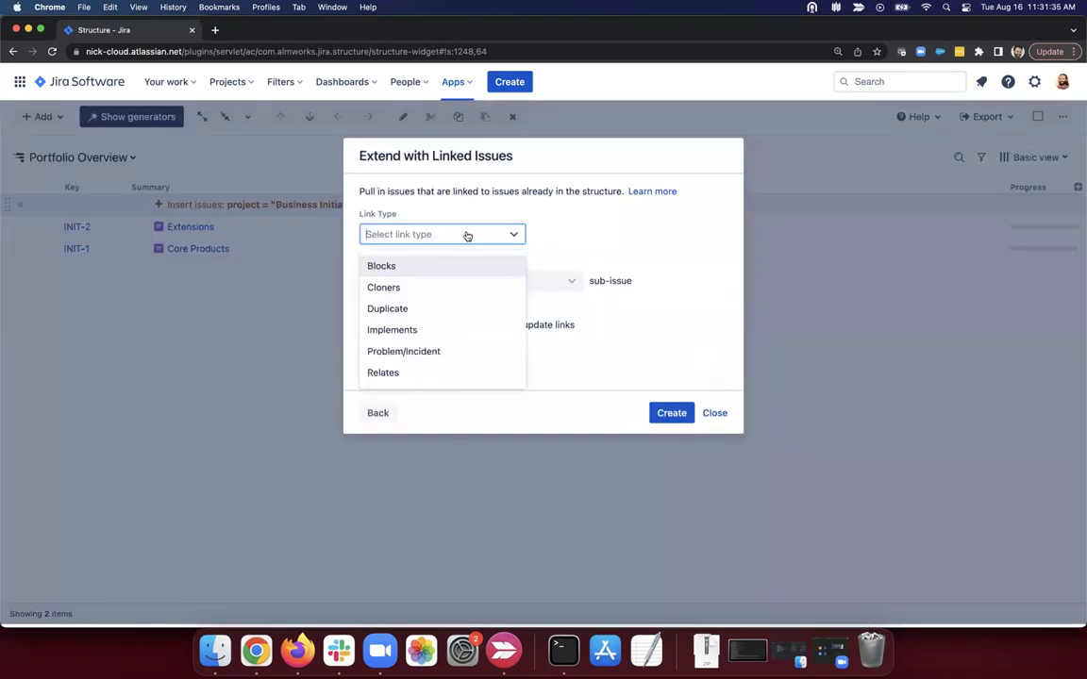
text(imple)
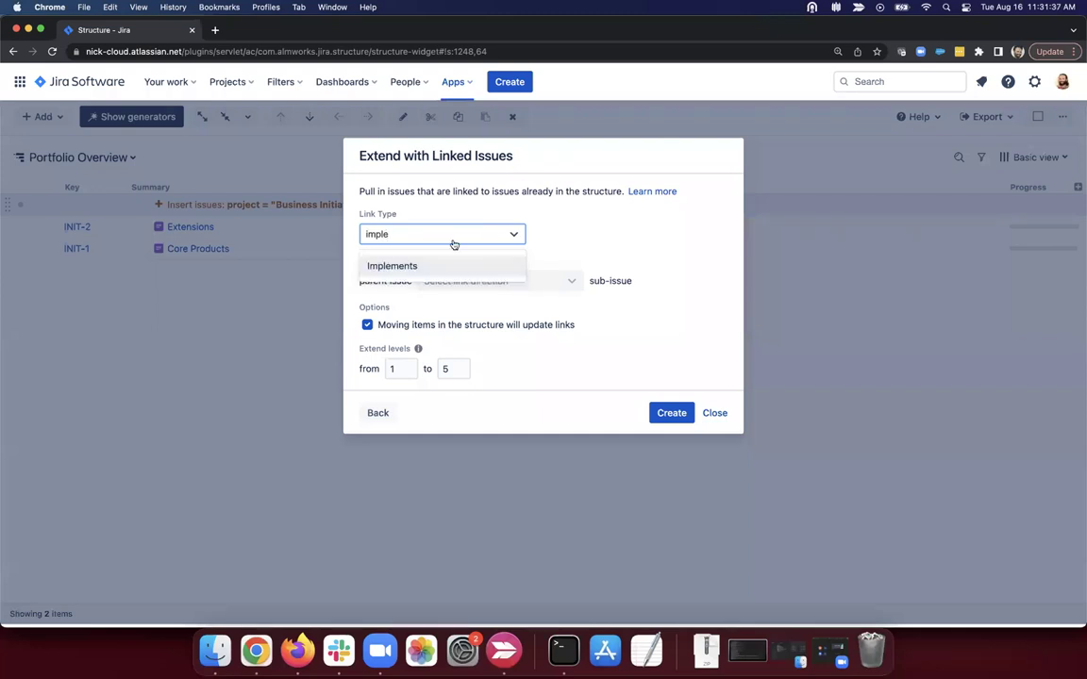
click(430, 266)
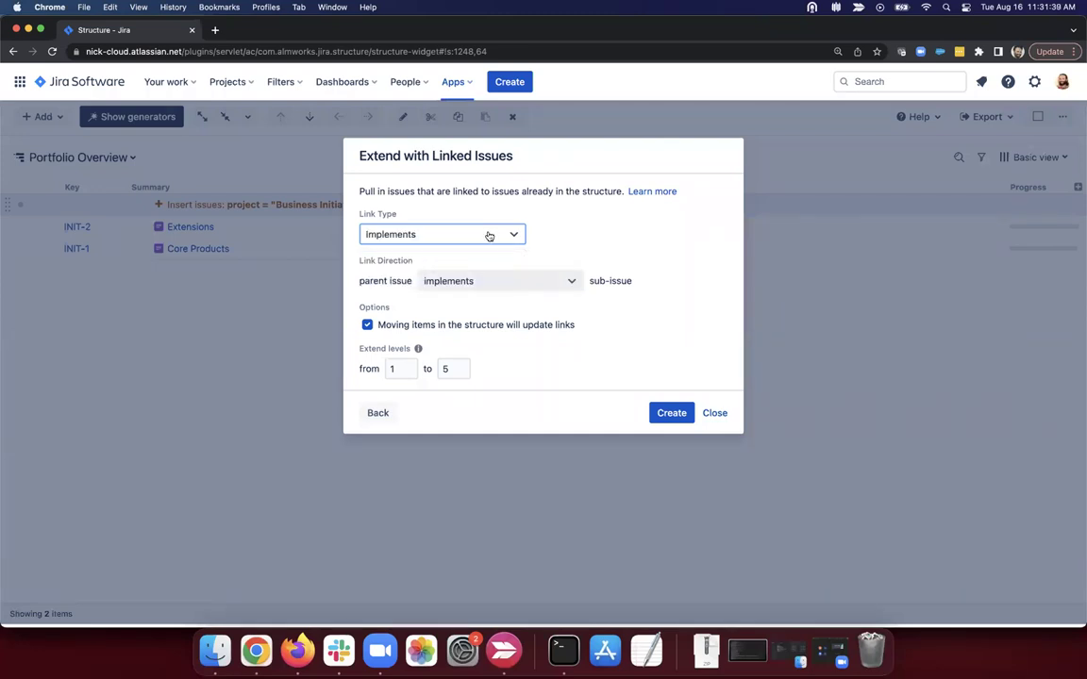
click(488, 235)
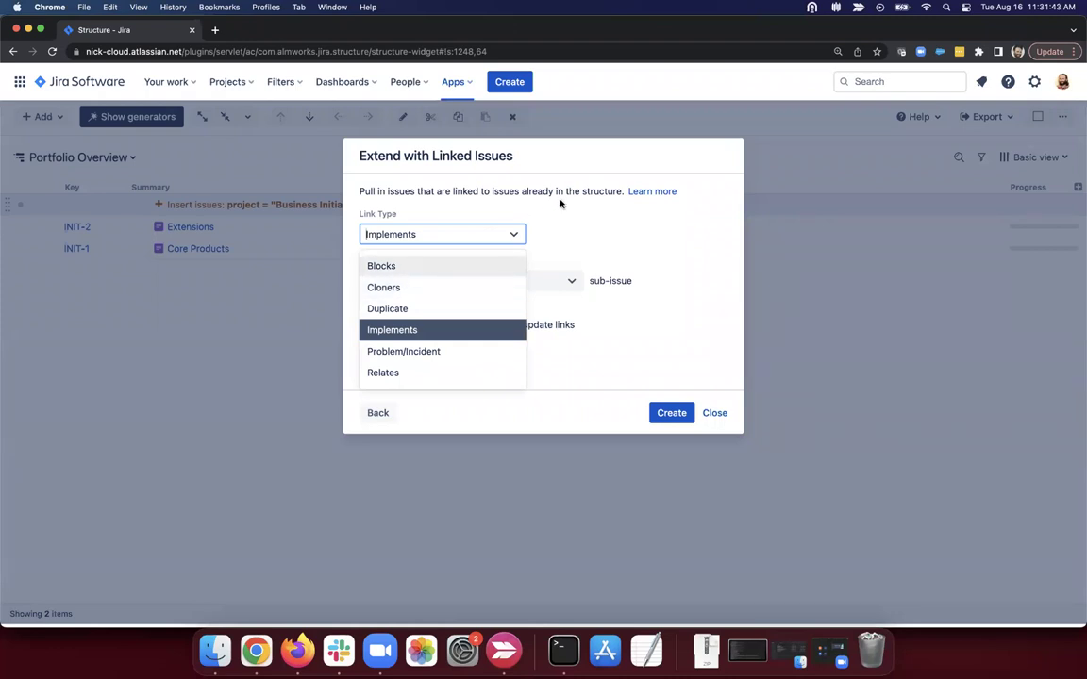
click(458, 213)
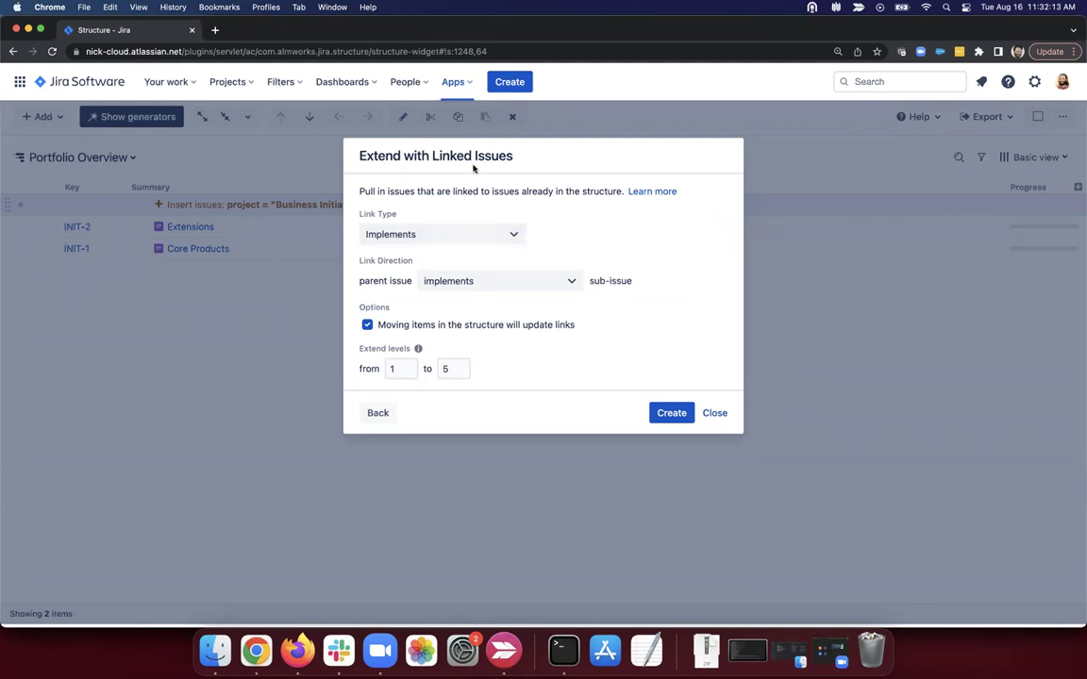
click(462, 372)
click(461, 373)
click(670, 412)
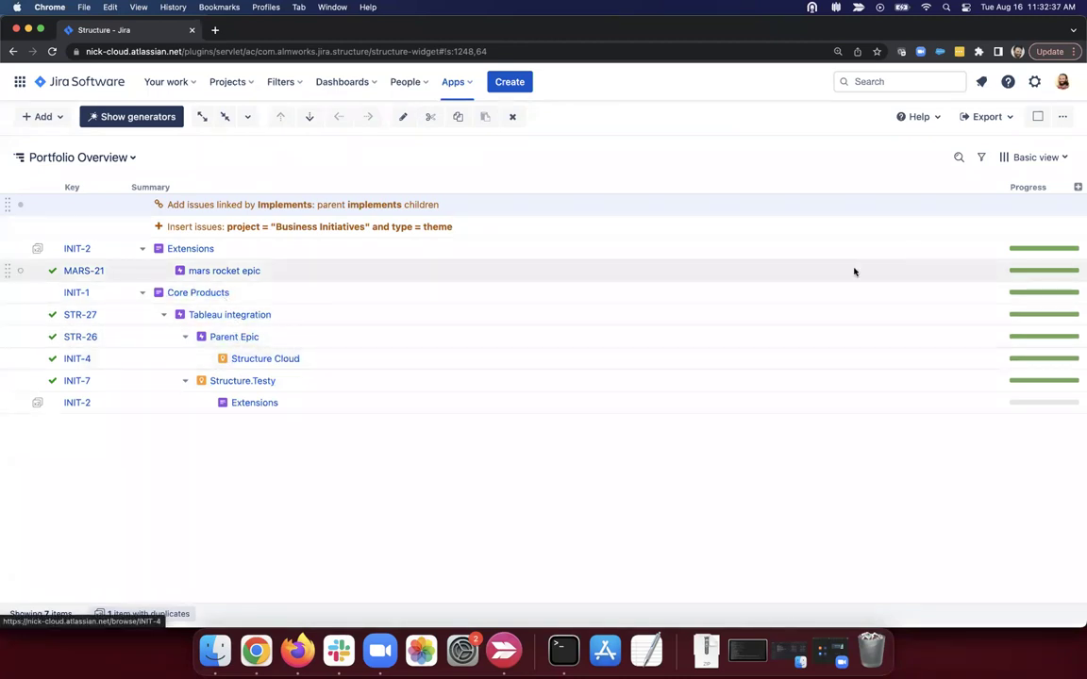
Add a Formula column to the Portfolio Overview structure.
click(1077, 187)
text(form)
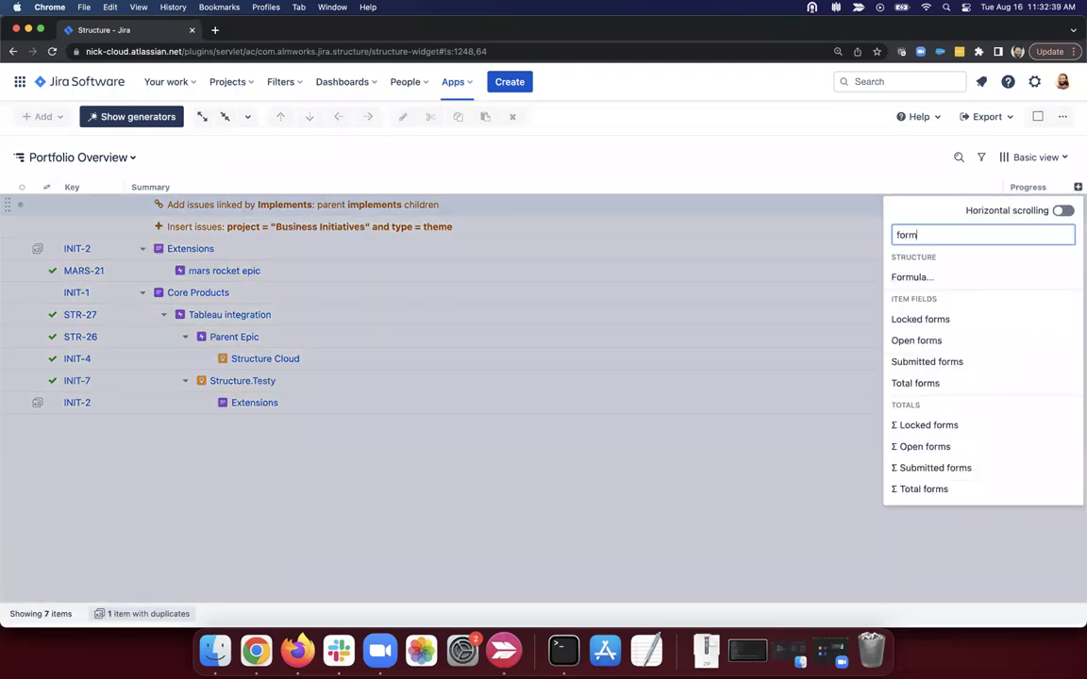
click(896, 273)
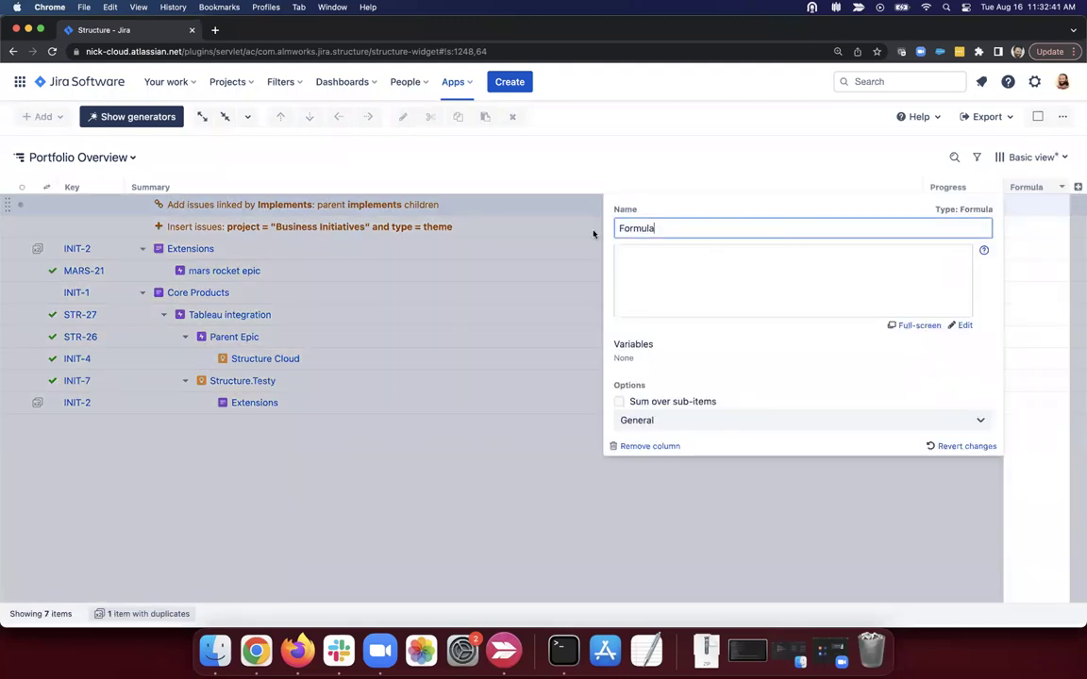
click(593, 234)
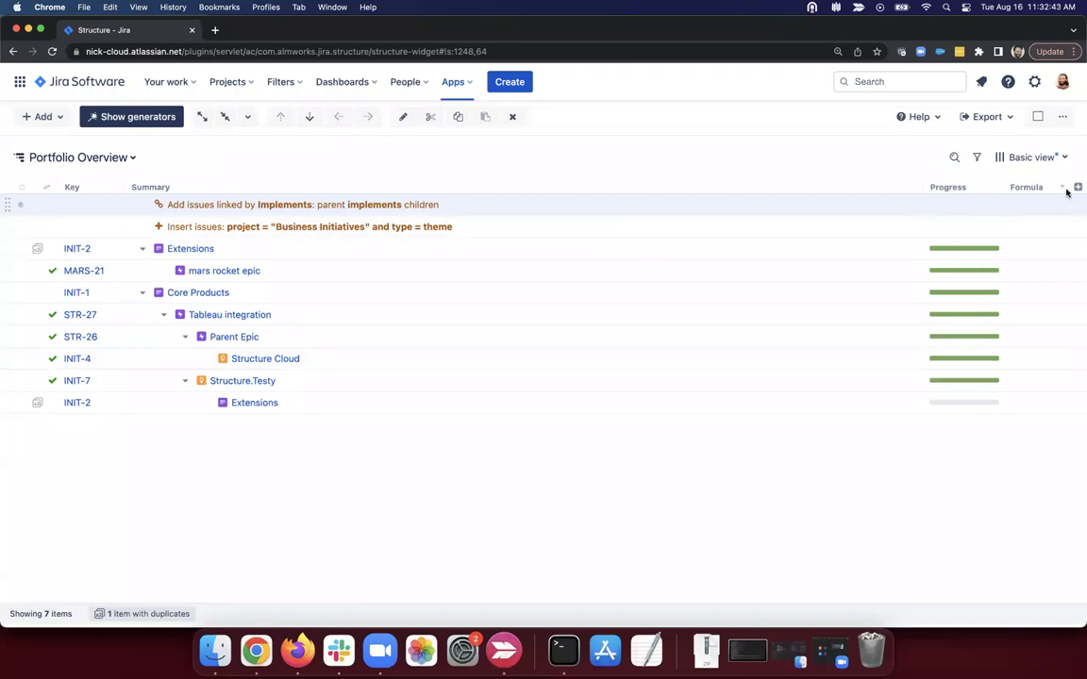
Name the Formula column level, enter level as its formula, and save it.
click(1064, 190)
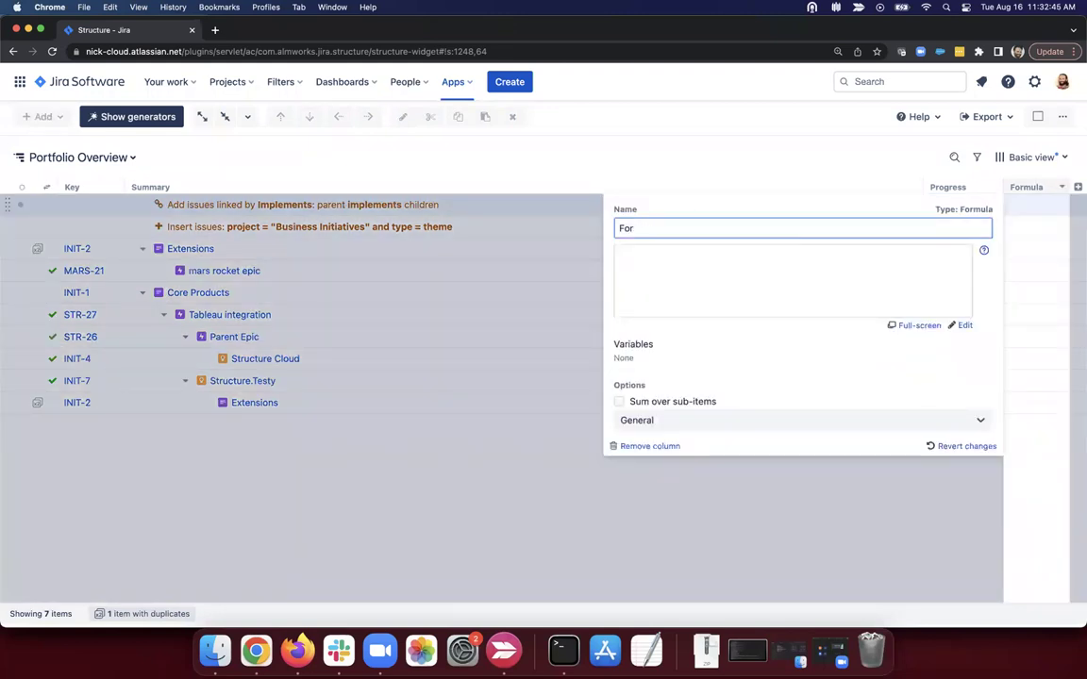
key(BackSpace)
text(le)
key(Tab)
text(le)
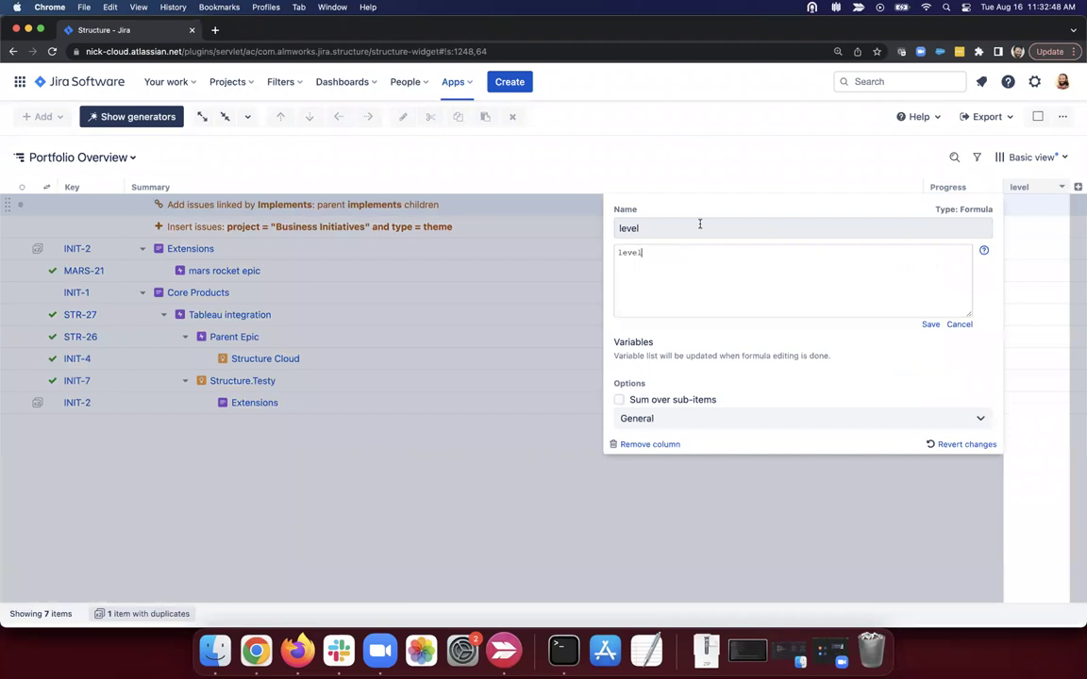
click(929, 323)
click(1012, 256)
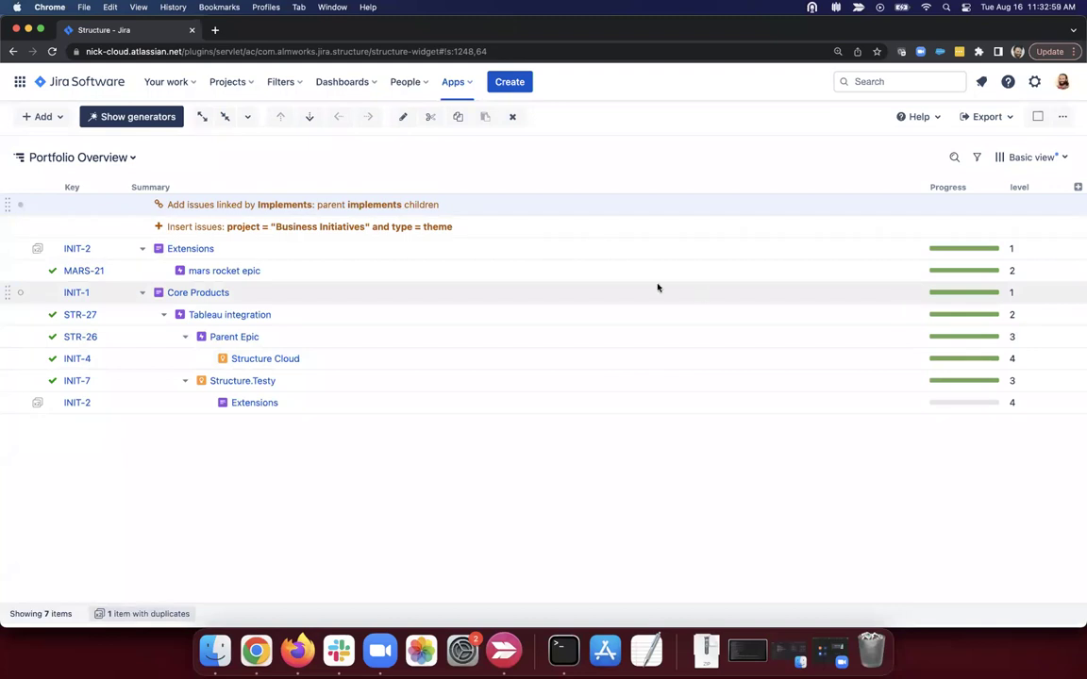
Remove the project condition from the insert generator's JQL query, leaving type = theme, and save it.
double_click(375, 228)
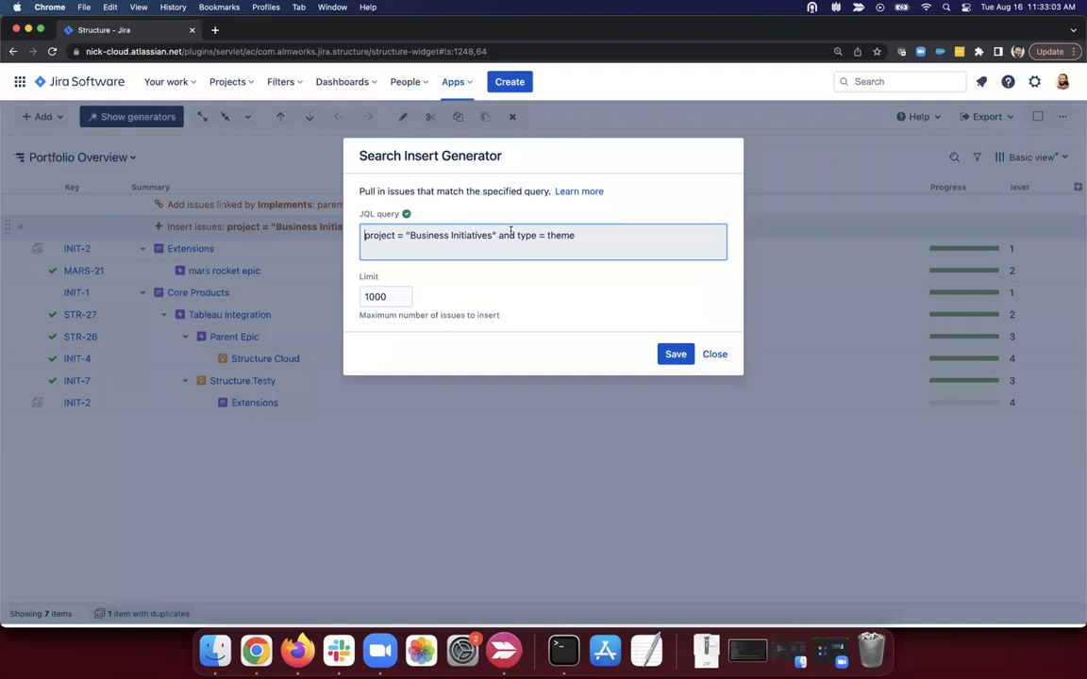
drag(516, 235, 353, 236)
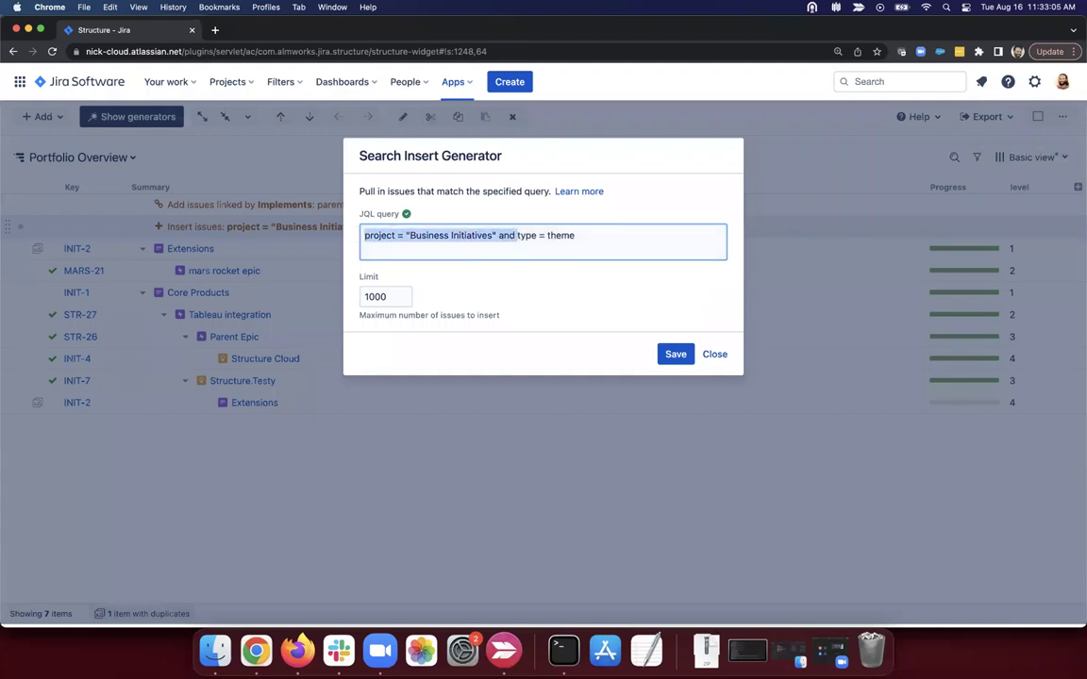
key(BackSpace)
click(682, 329)
click(675, 353)
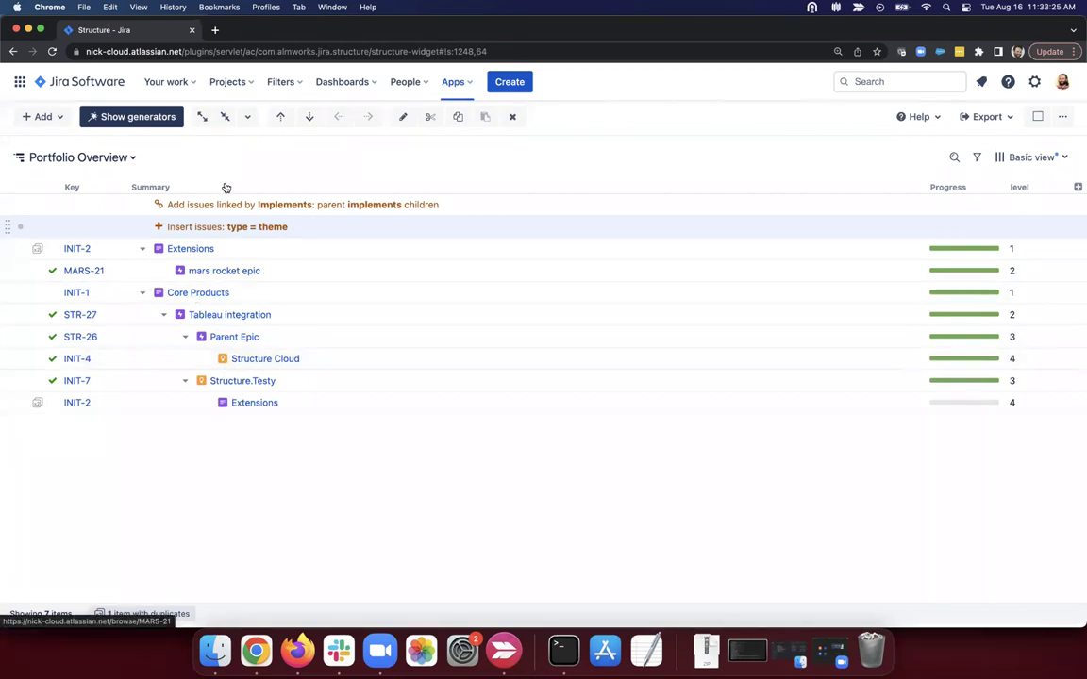
Change the Implements extender's link direction so the parent issue is implemented by the sub-issue, and save it.
click(252, 206)
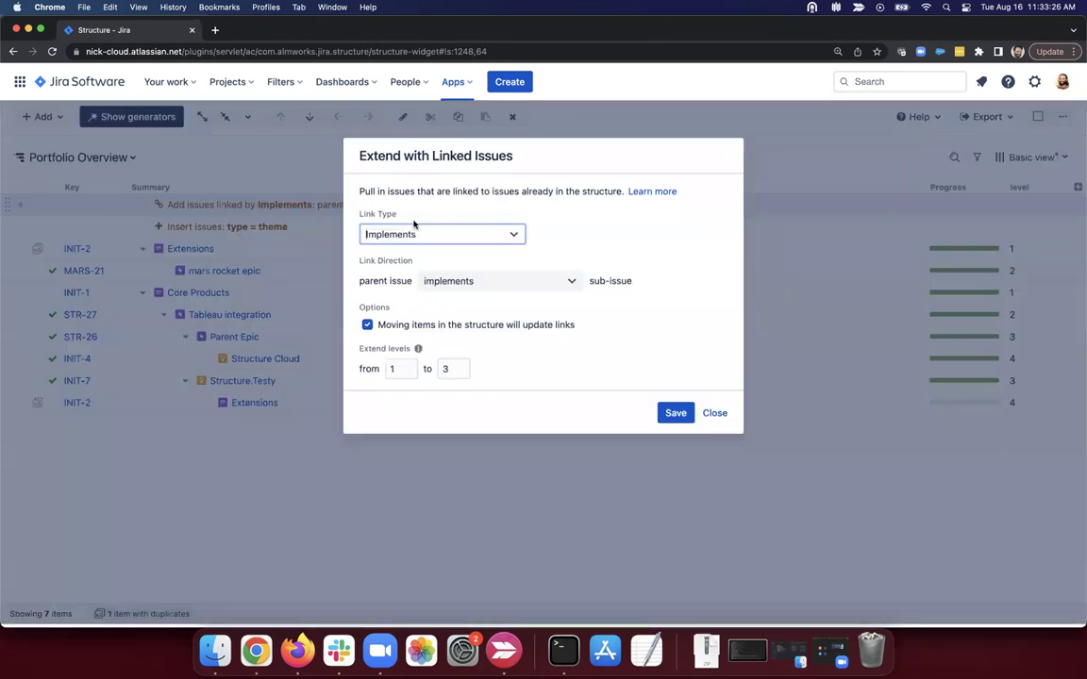
click(469, 281)
click(462, 334)
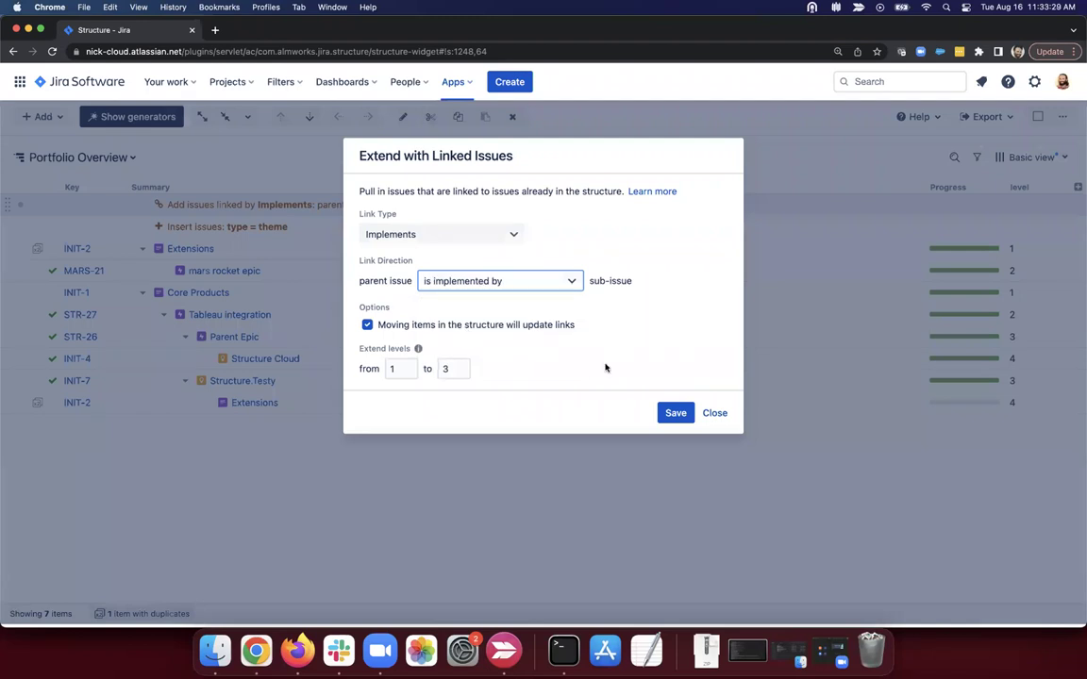
click(671, 413)
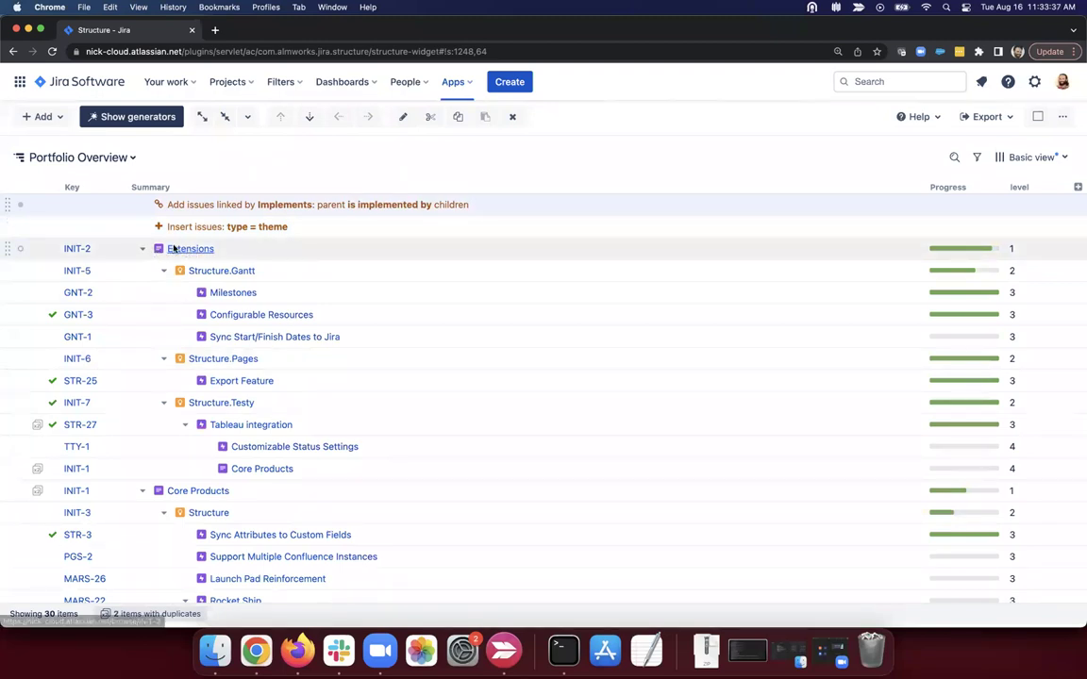
Collapse Structure.Gantt and Structure.Pages, and remove the duplicate Core Products item from under Tableau integration.
click(163, 271)
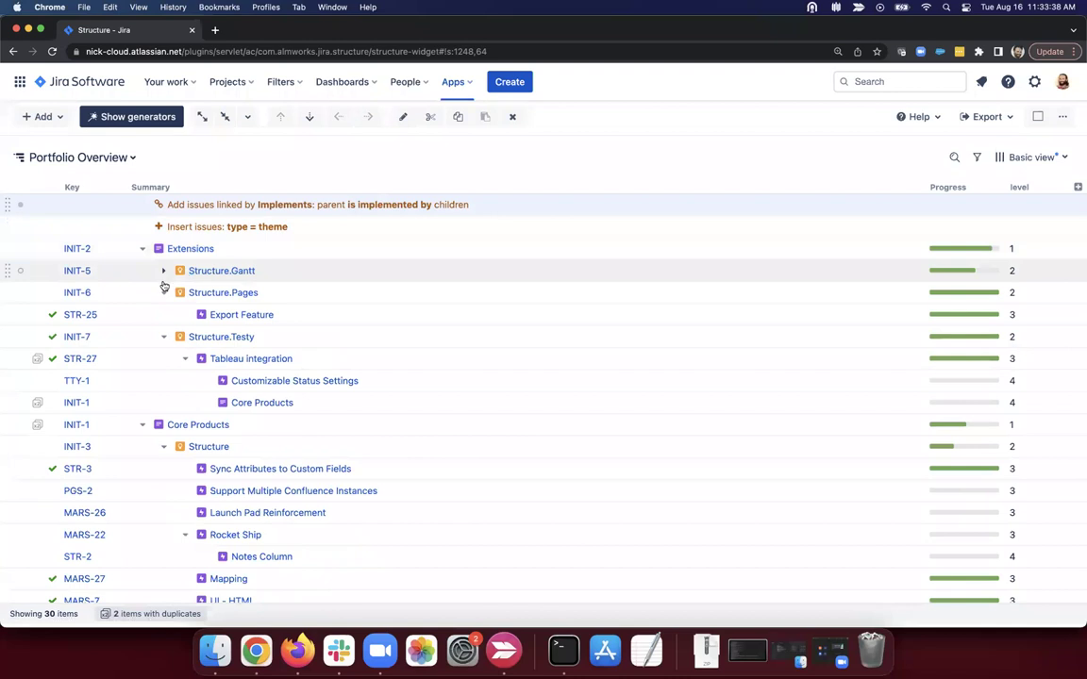
click(165, 292)
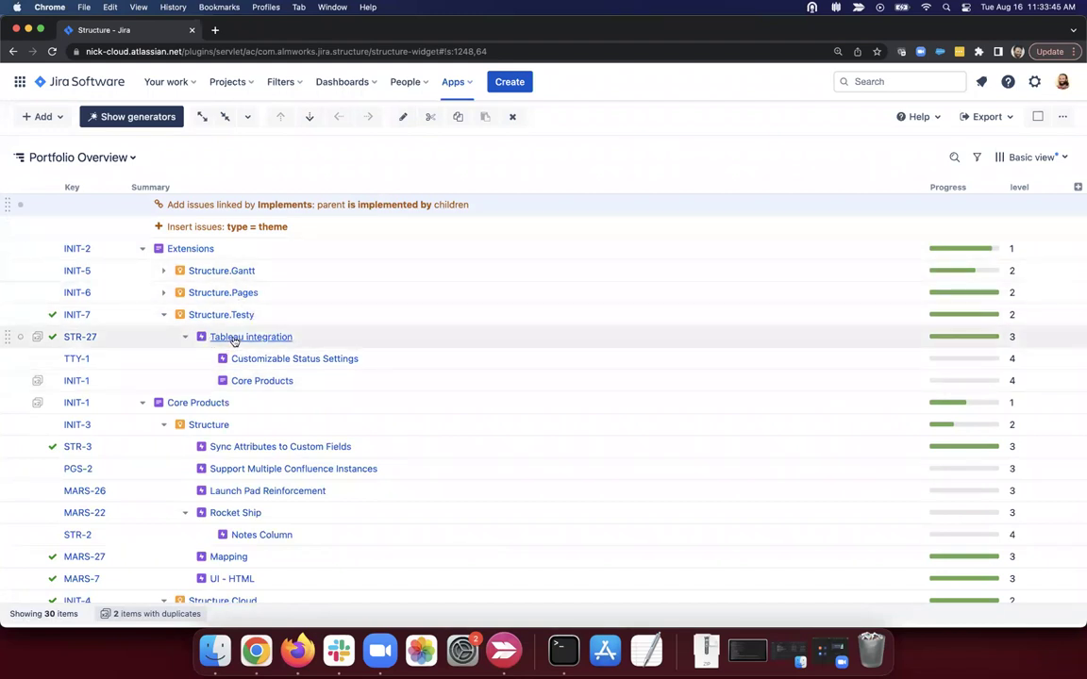
click(166, 383)
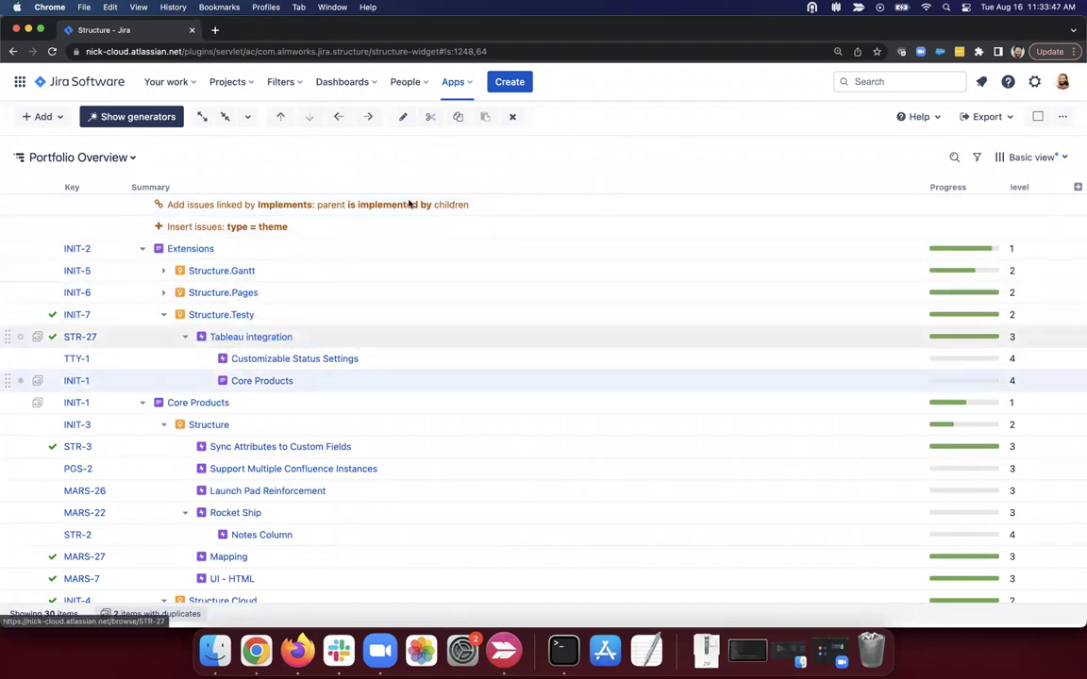
click(515, 115)
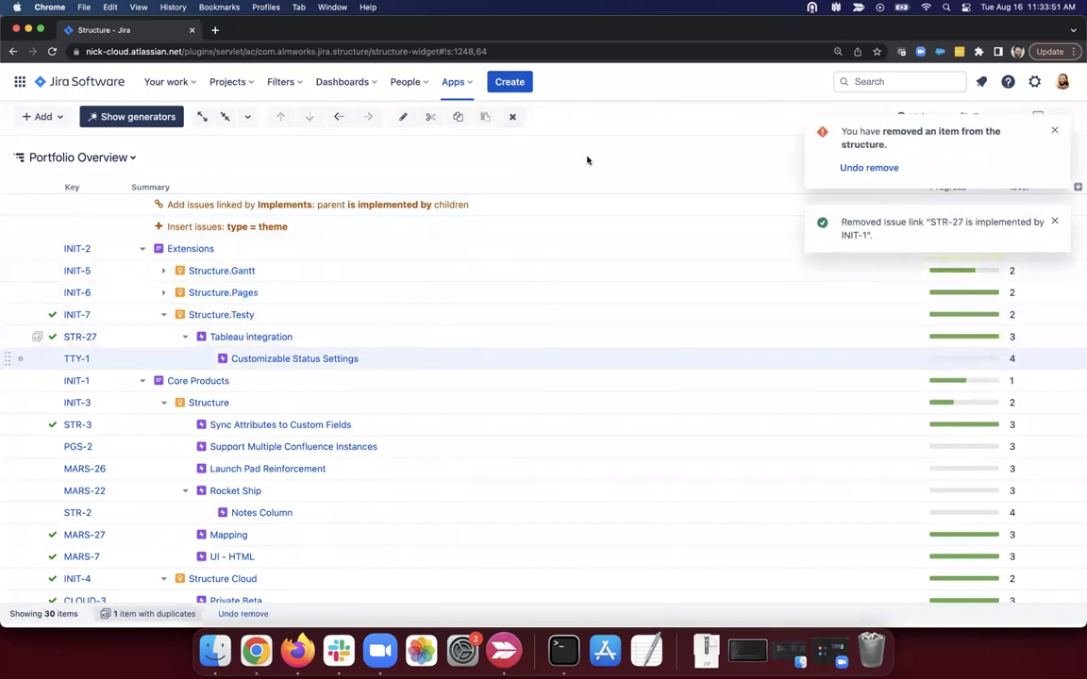
drag(839, 222, 289, 248)
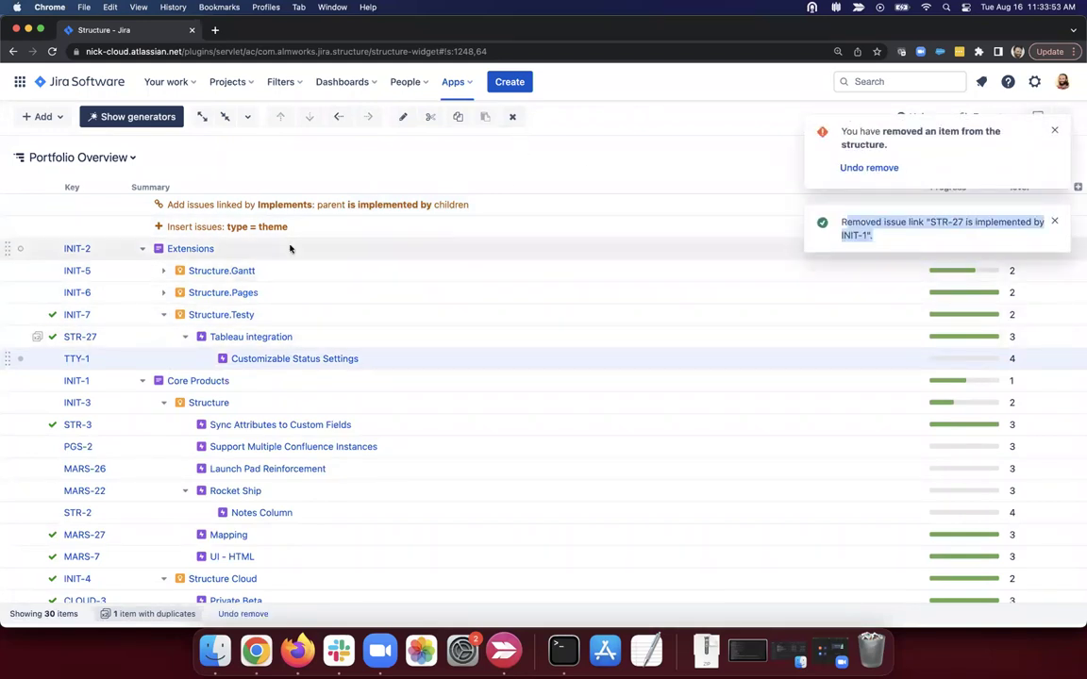
click(221, 248)
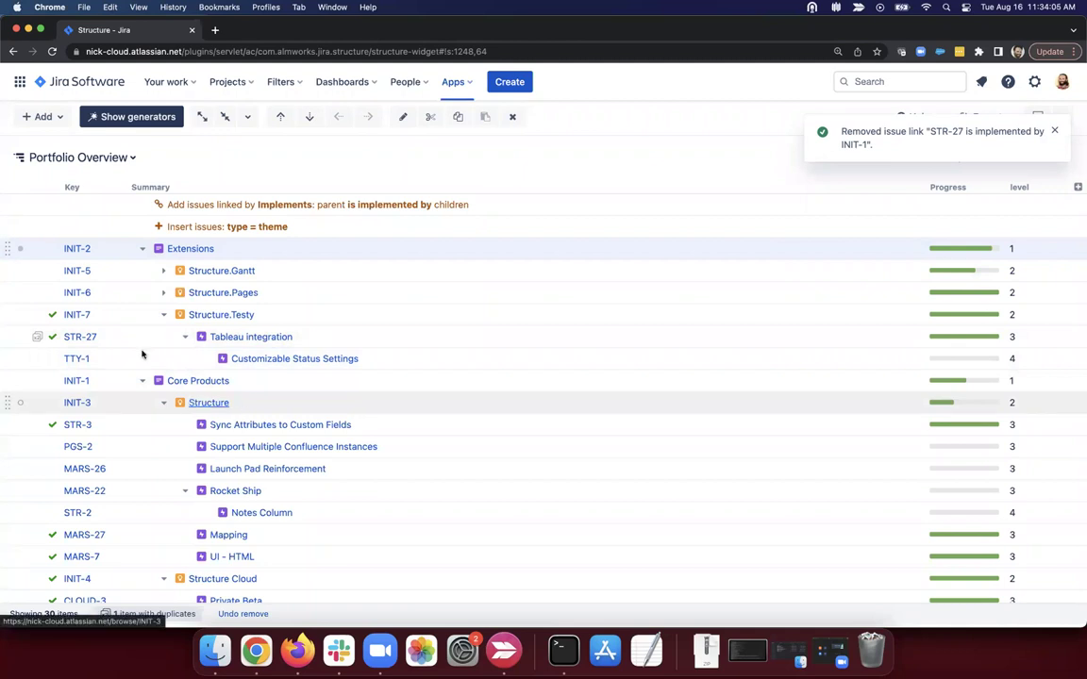
Move the Sync Attributes to Custom Fields epic directly under Core Products, and collapse the Structure initiative.
scroll(176, 416, down, 4)
scroll(176, 417, up, 3)
drag(9, 377, 11, 354)
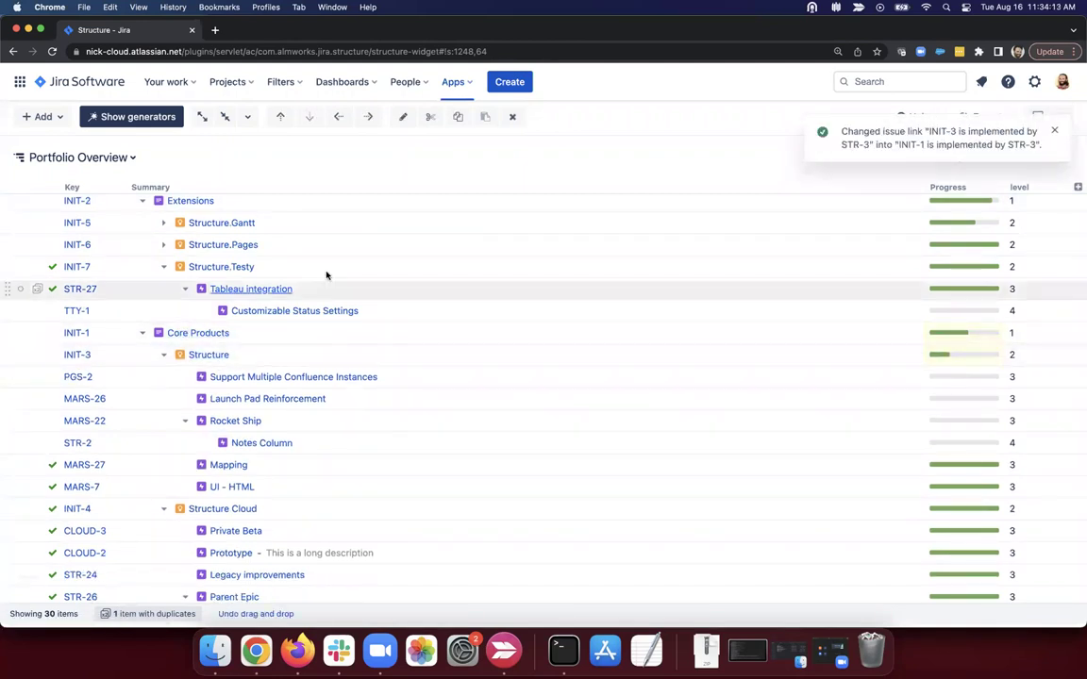
click(164, 355)
scroll(161, 378, up, 1)
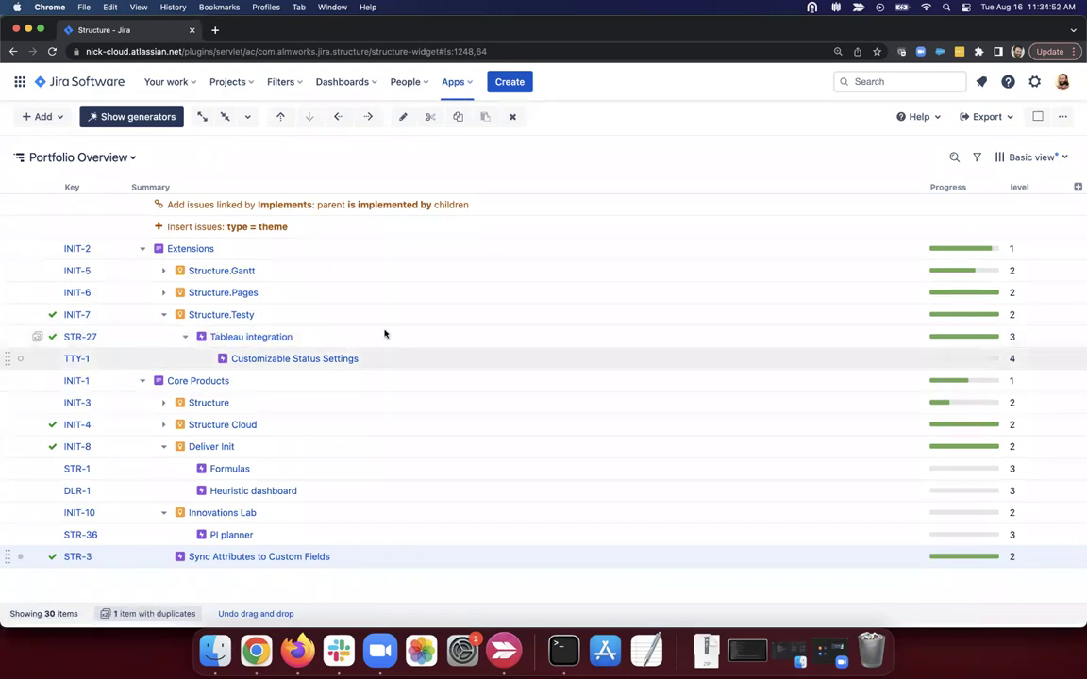
Start a new issue in the Structure (STR) project with the issue type Epic.
click(413, 357)
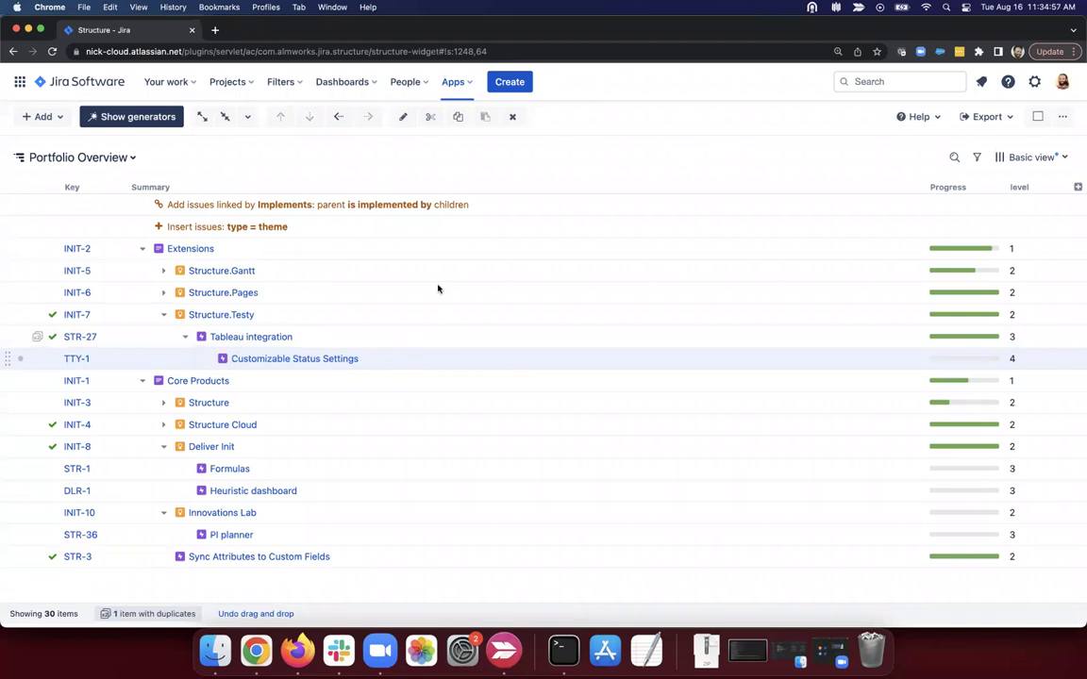
click(510, 117)
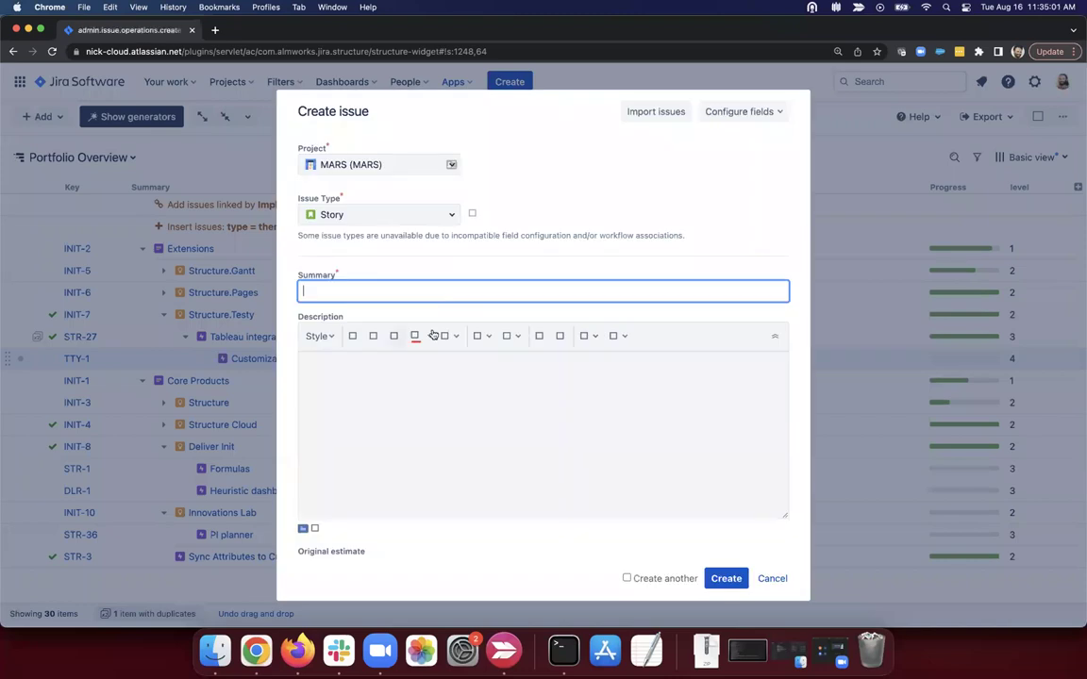
click(415, 164)
text(str)
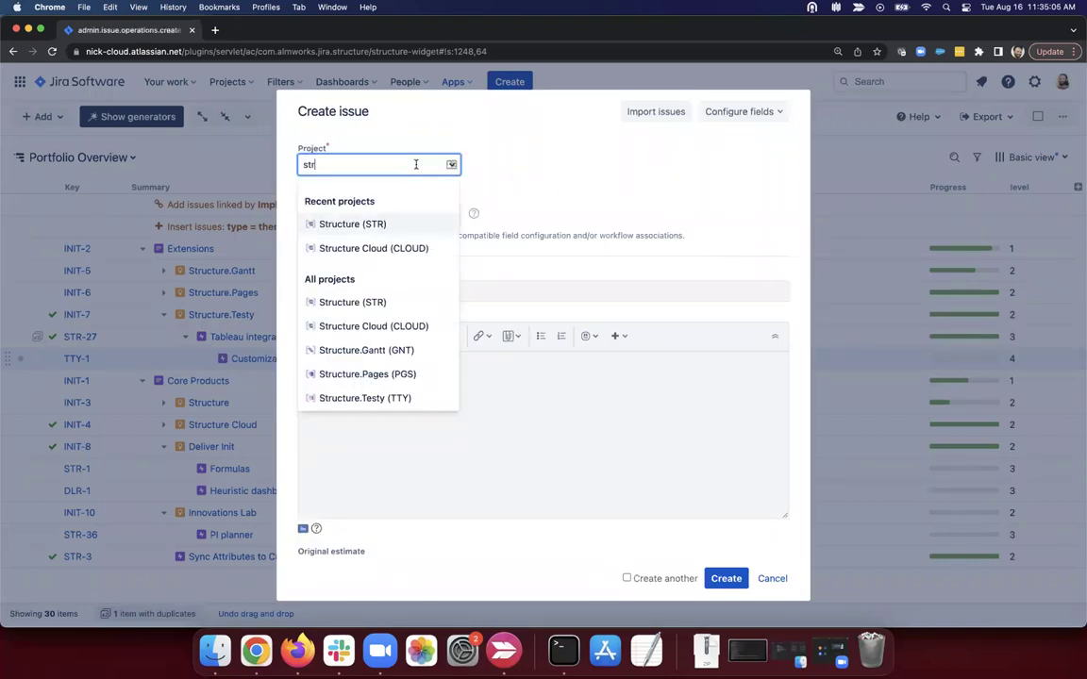
click(406, 226)
click(399, 211)
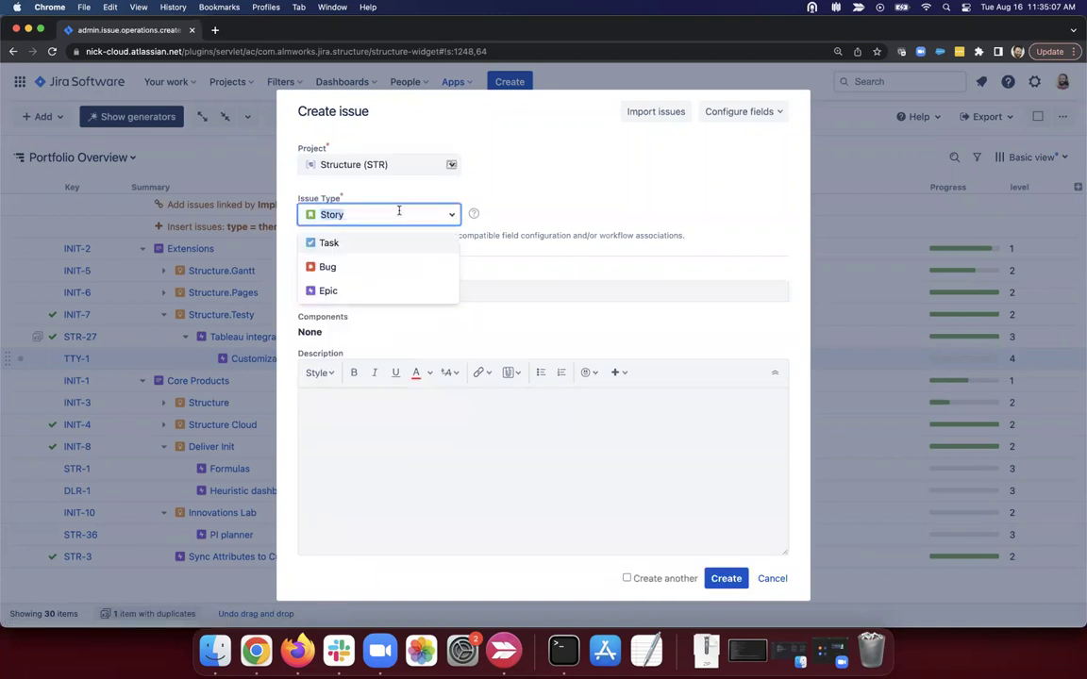
text(epic)
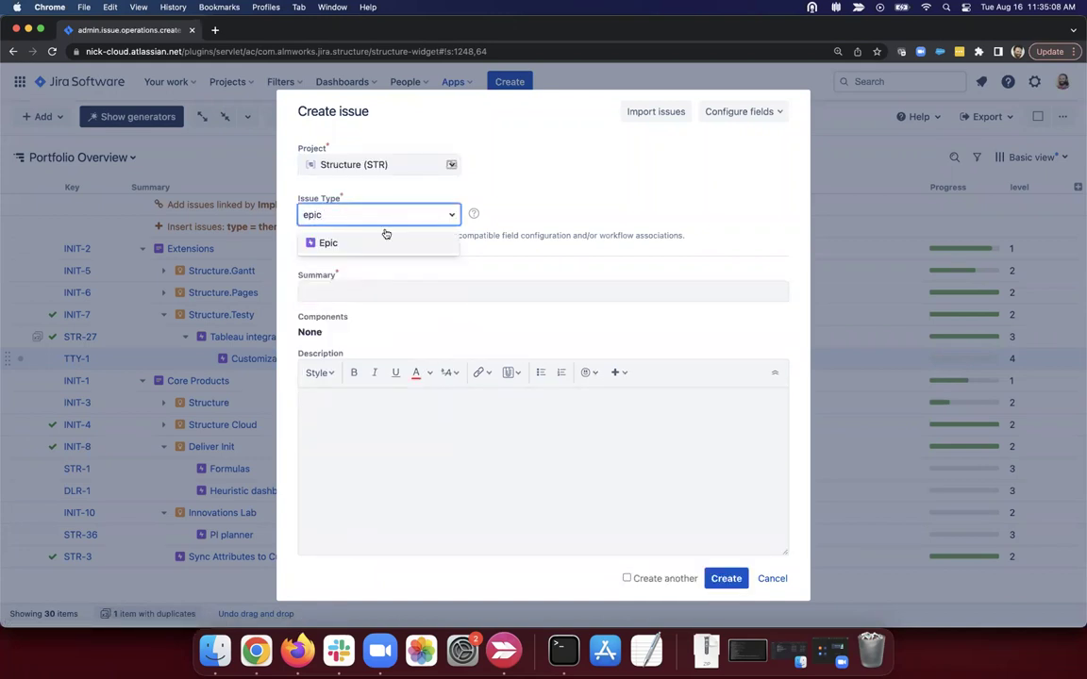
click(387, 237)
Set the new epic's name to "New tableau integration feature" and submit the issue form.
click(382, 289)
text(New tableau integration feature)
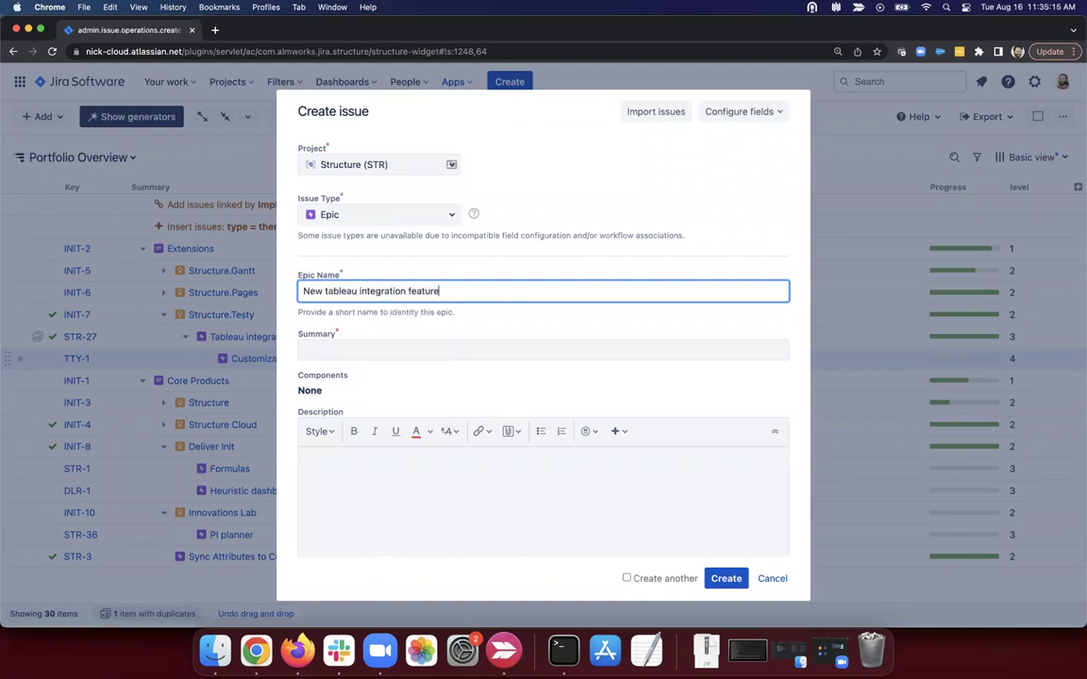
click(725, 578)
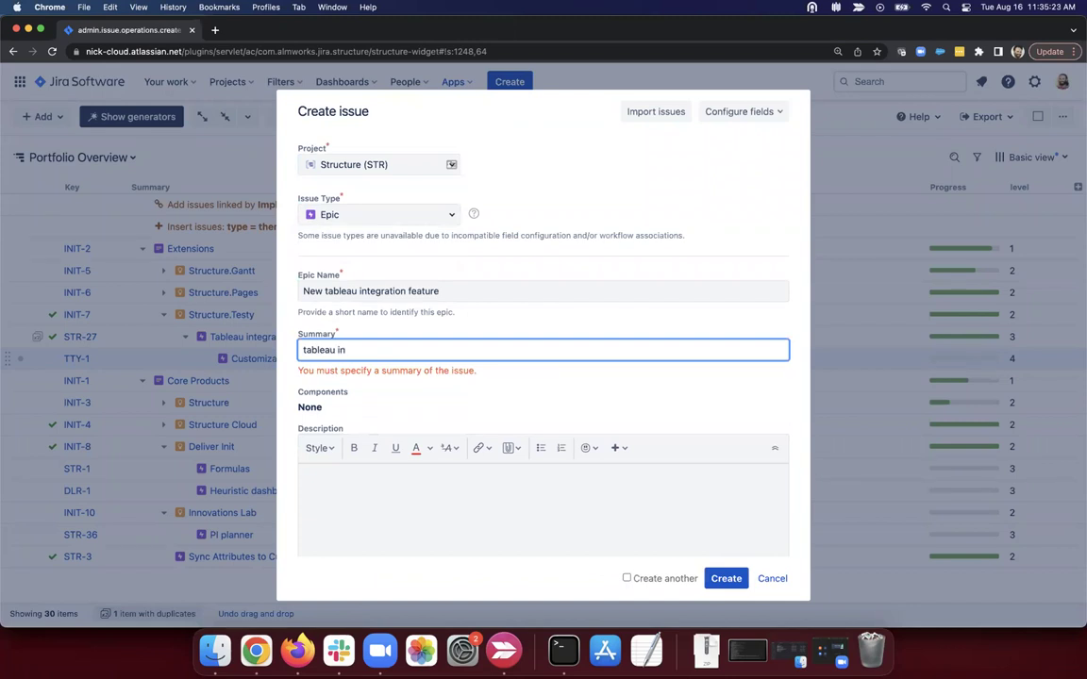
Replace the partial summary with a copy of the epic name, "New tableau integration feature", and create the epic.
key(BackSpace)
key(BackSpace)
key(BackSpace)
key(BackSpace)
key(BackSpace)
key(BackSpace)
key(BackSpace)
drag(443, 292, 283, 293)
key(super+c)
click(347, 348)
key(super+v)
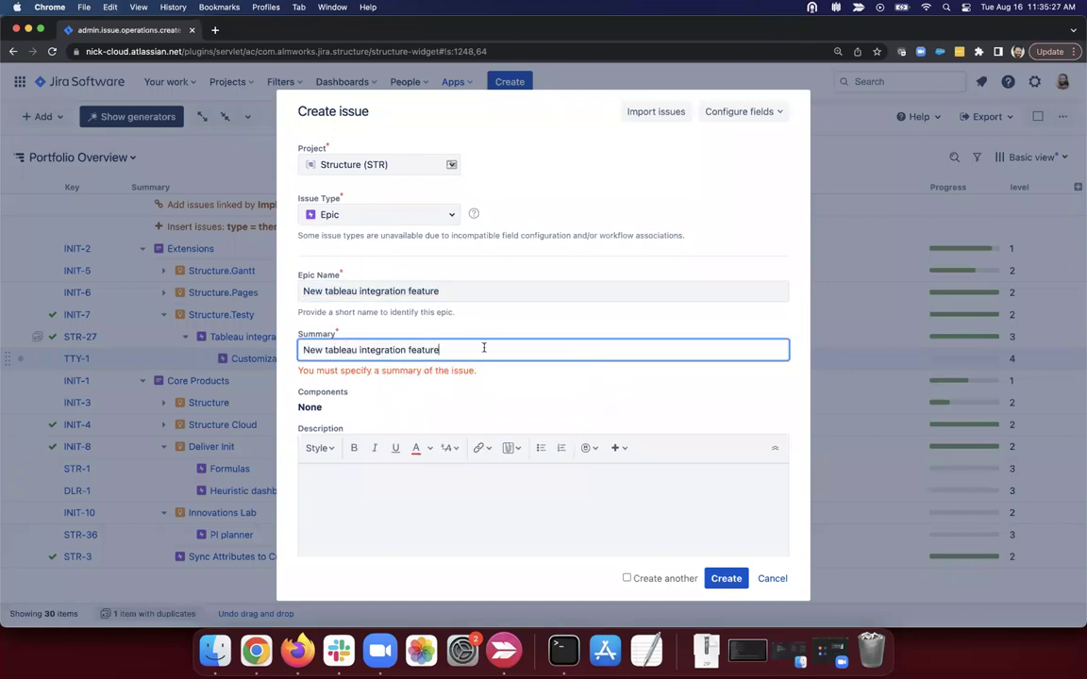
click(726, 578)
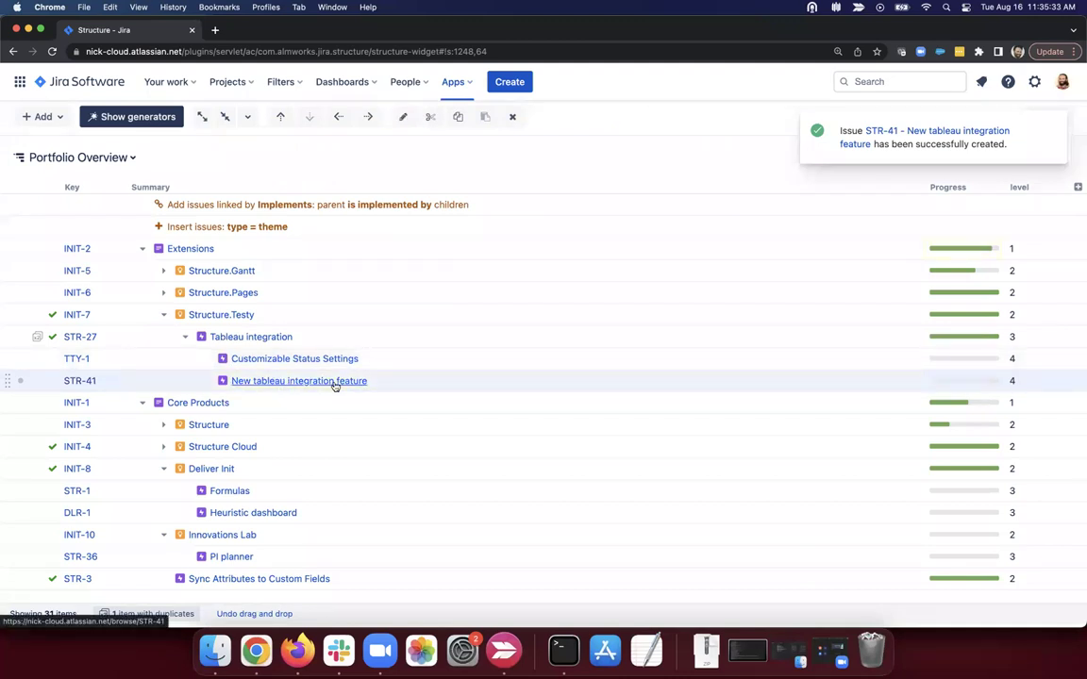
mouse_move(879, 159)
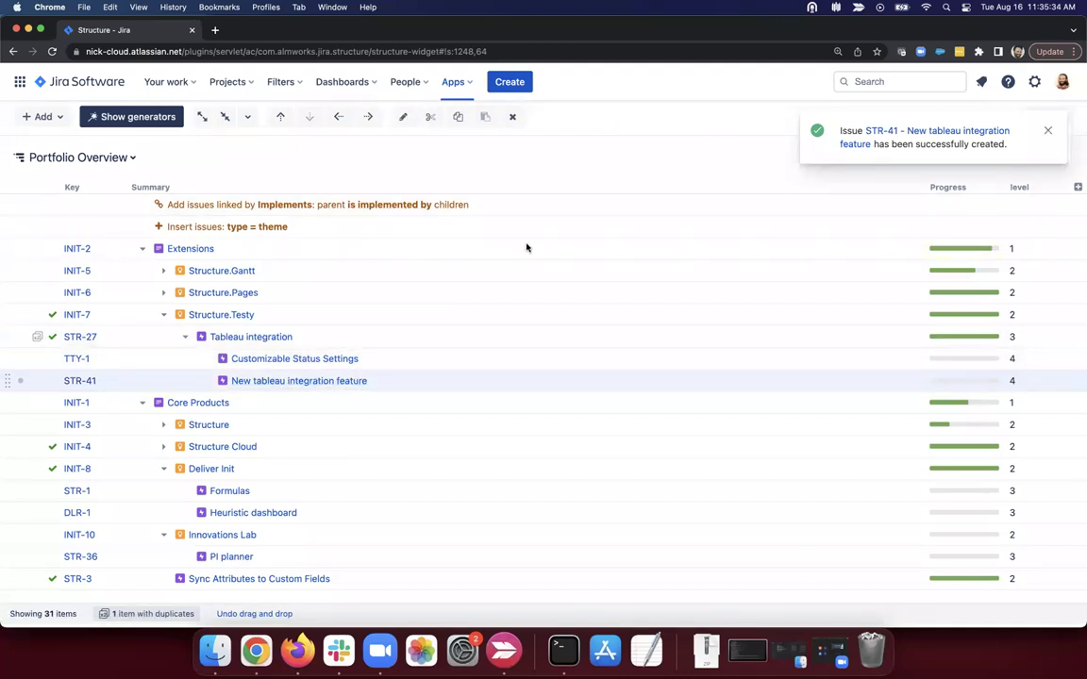
drag(851, 133, 916, 142)
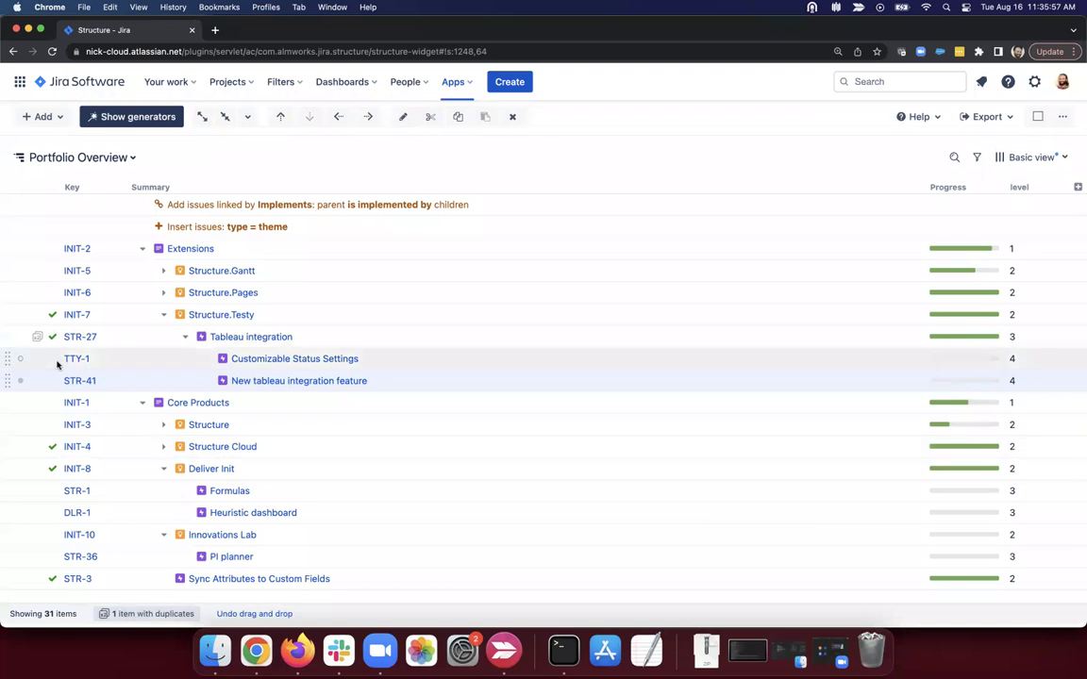
Step through the duplicate Tableau integration rows and remove the copy under Parent Epic in Structure Cloud.
click(142, 614)
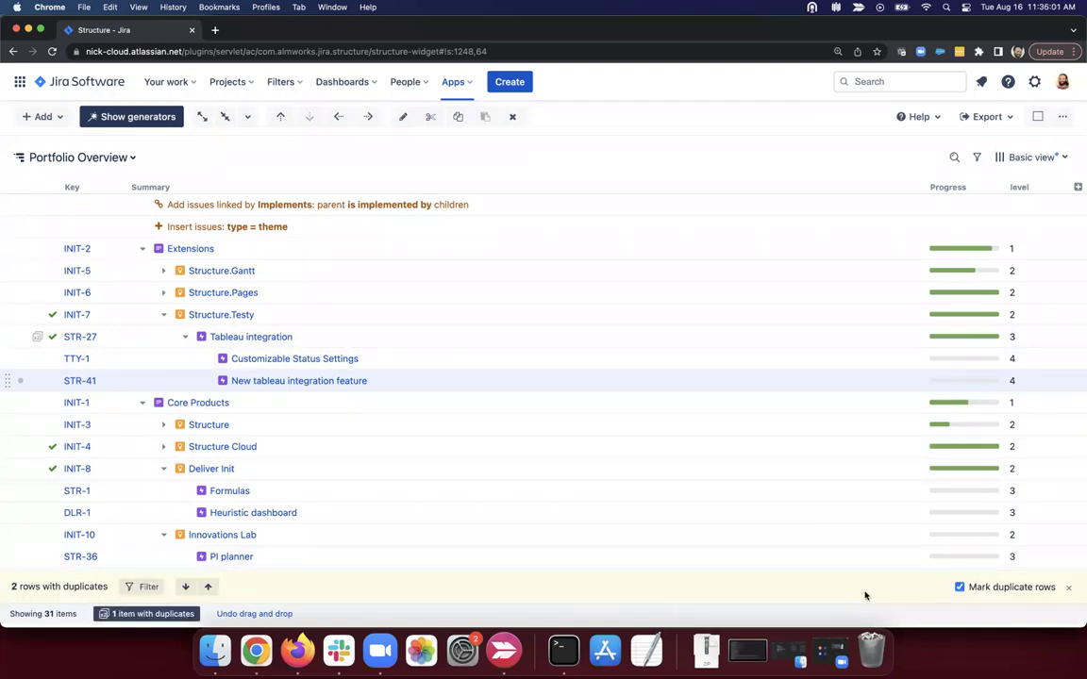
click(186, 586)
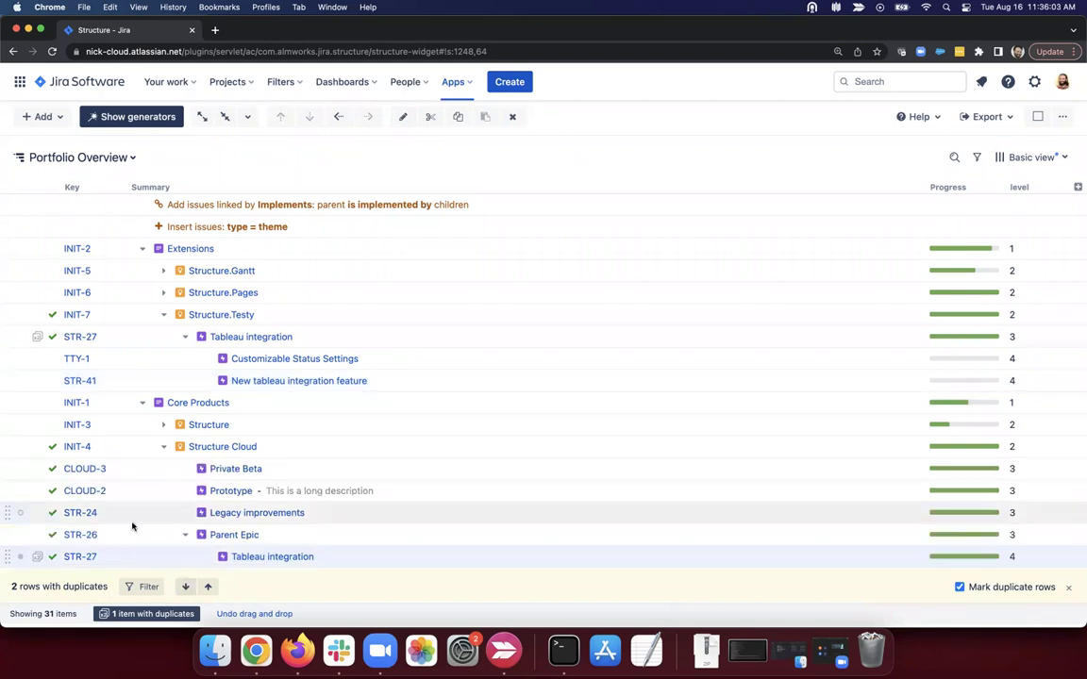
click(189, 586)
click(189, 587)
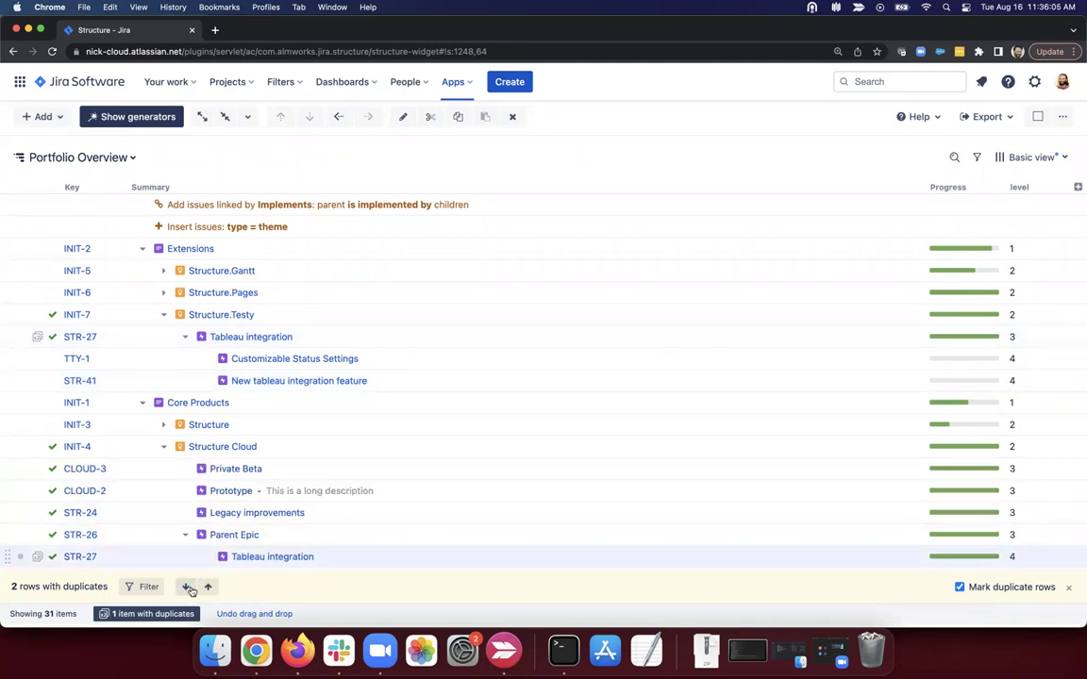
click(189, 586)
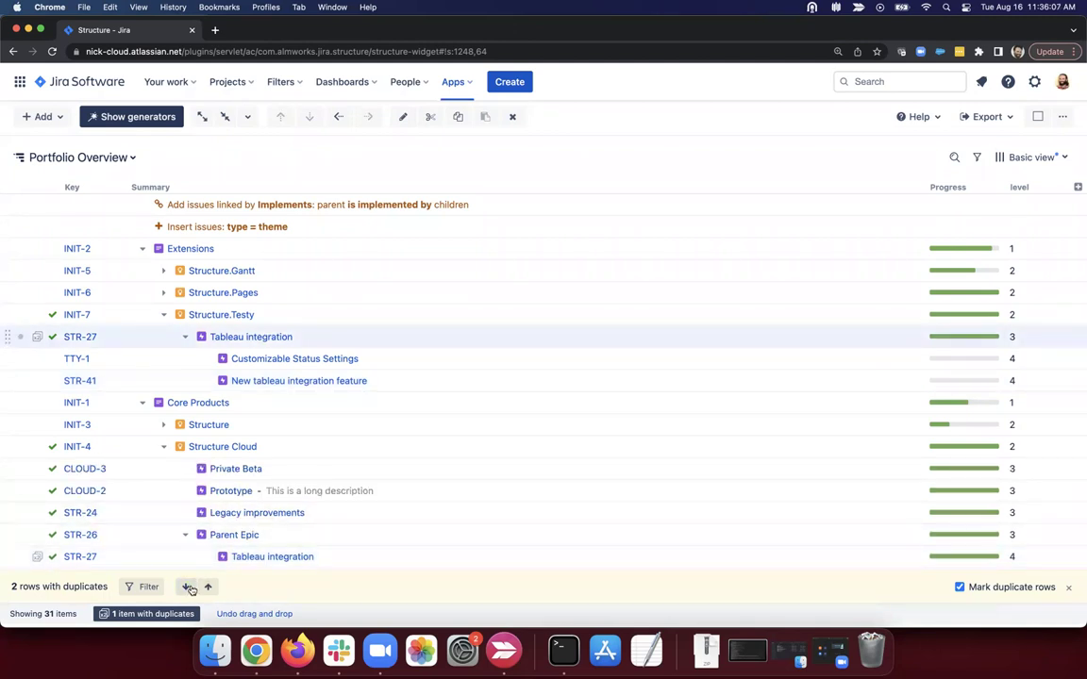
click(189, 587)
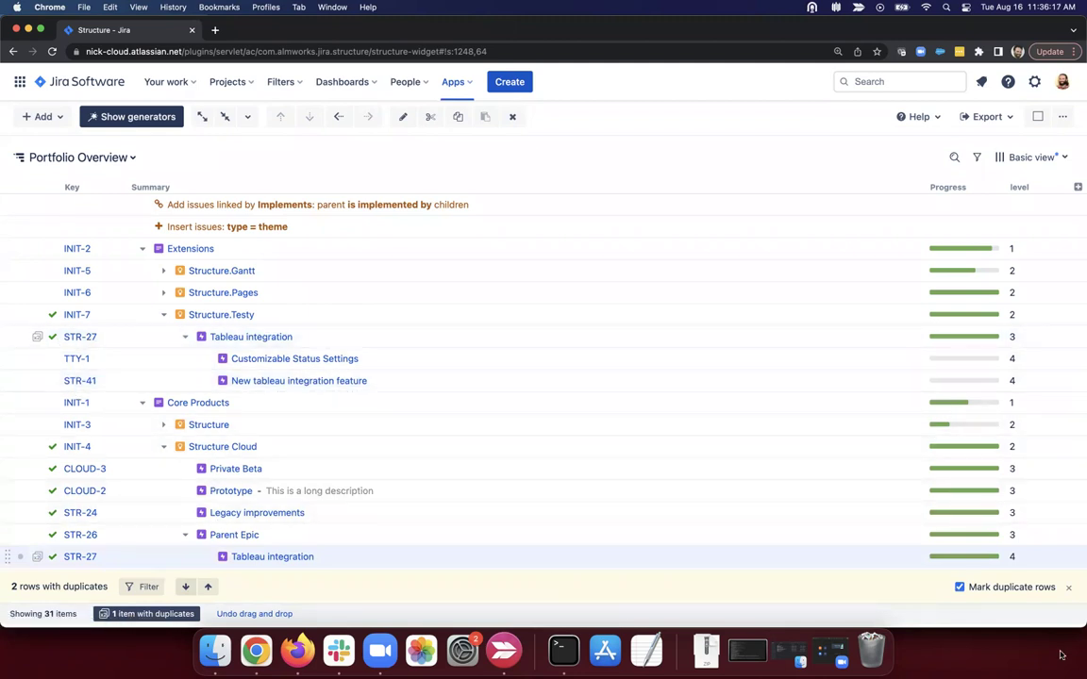
click(1068, 587)
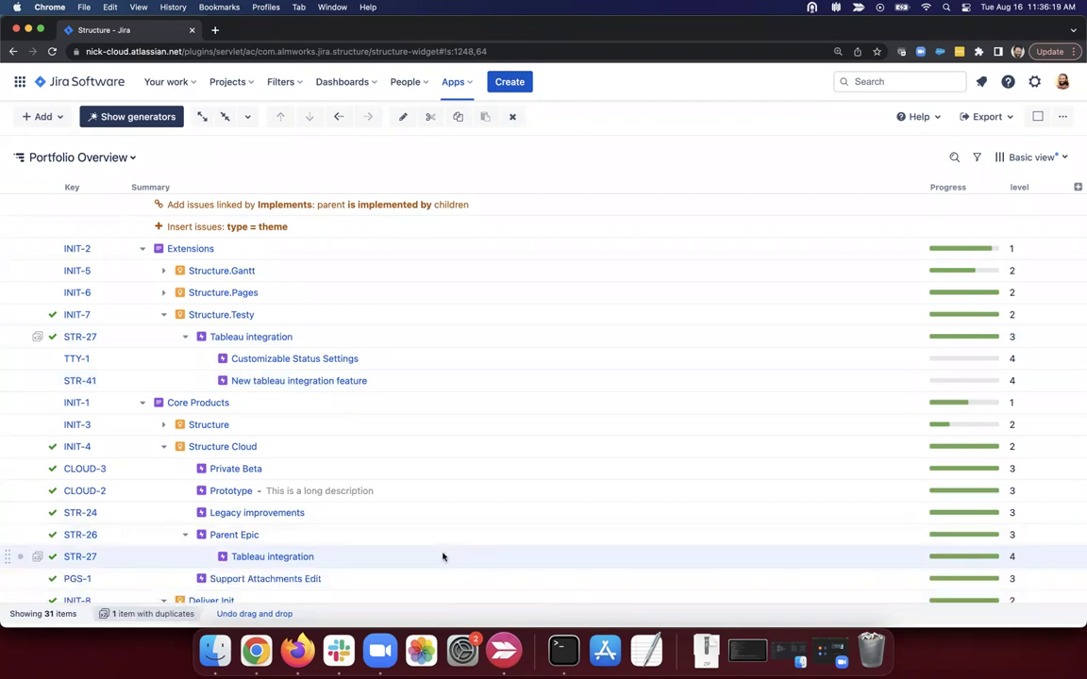
click(513, 116)
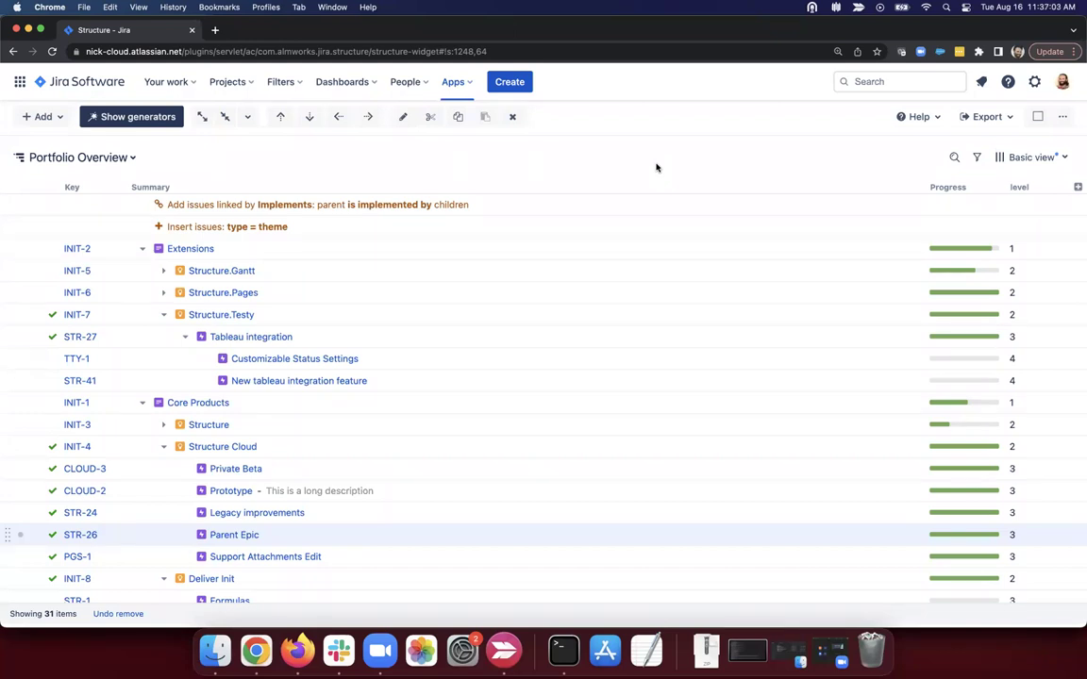
Create a new structure named "Alert Structure".
click(122, 156)
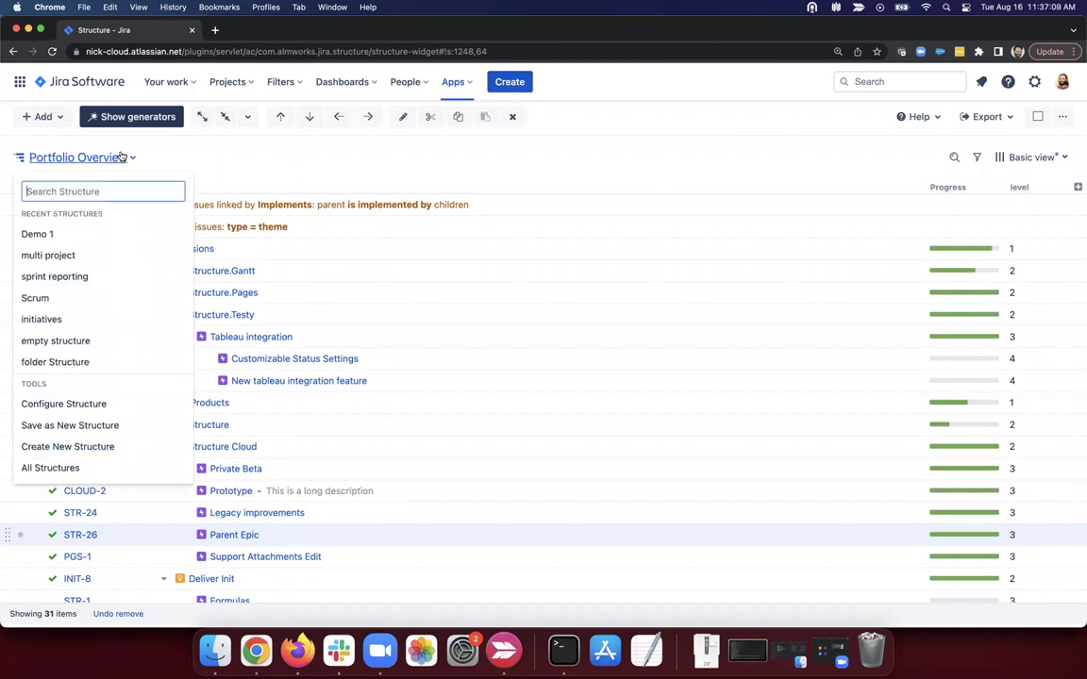
click(108, 446)
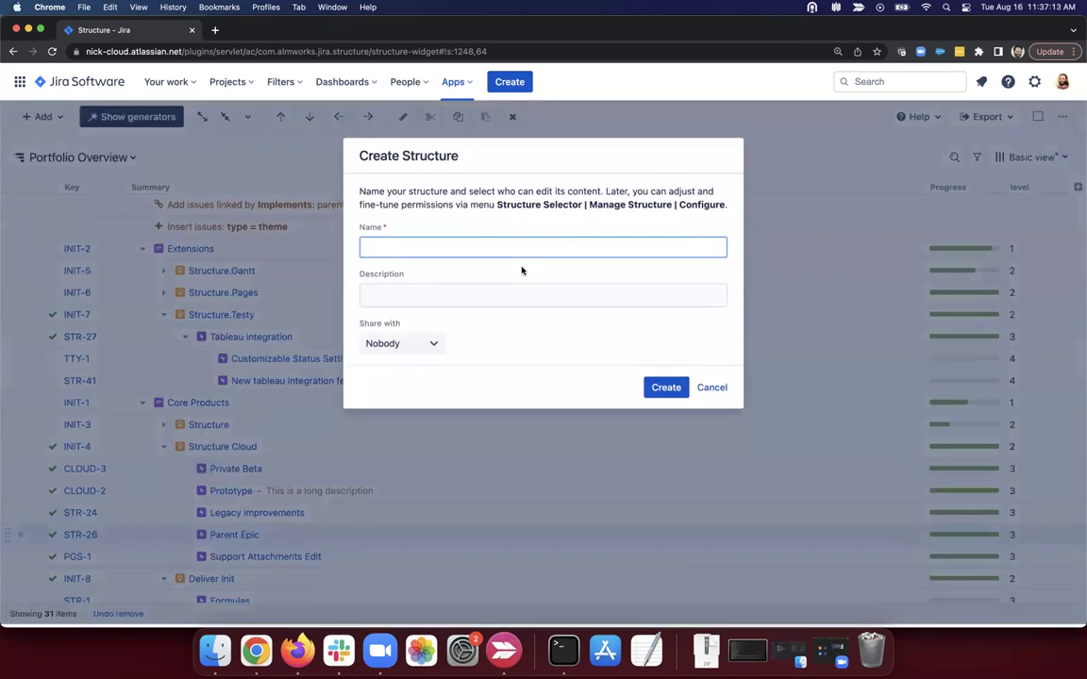
text(Alert Structure)
click(664, 386)
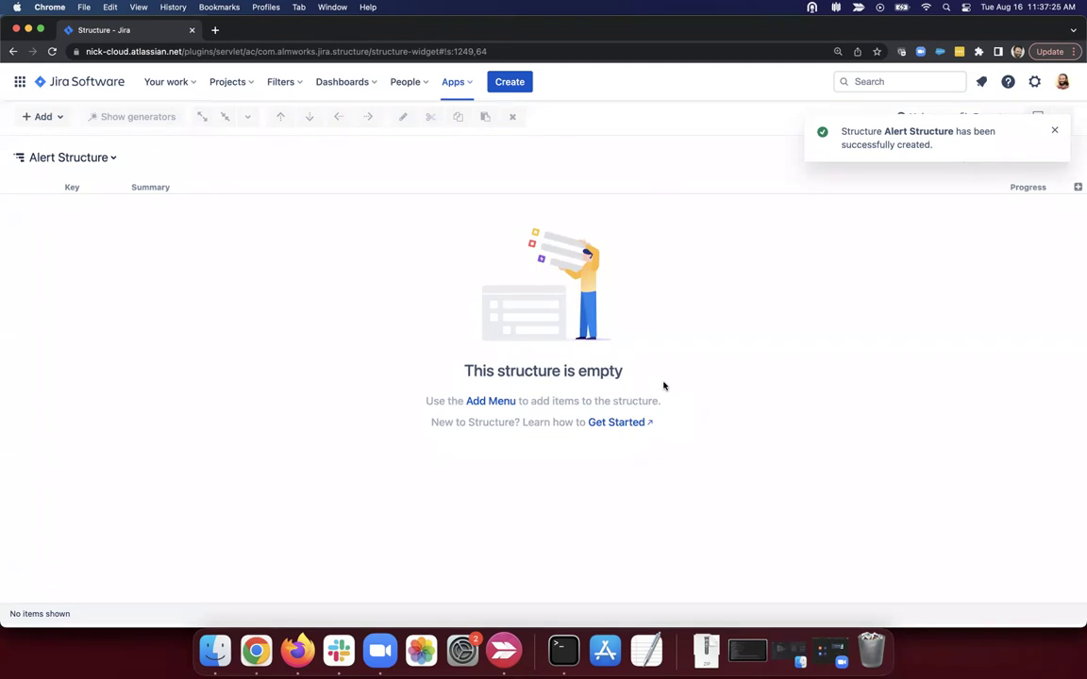
Start a Search Insert Generator that pulls issues into Alert Structure by JQL query.
click(42, 116)
click(86, 189)
click(509, 283)
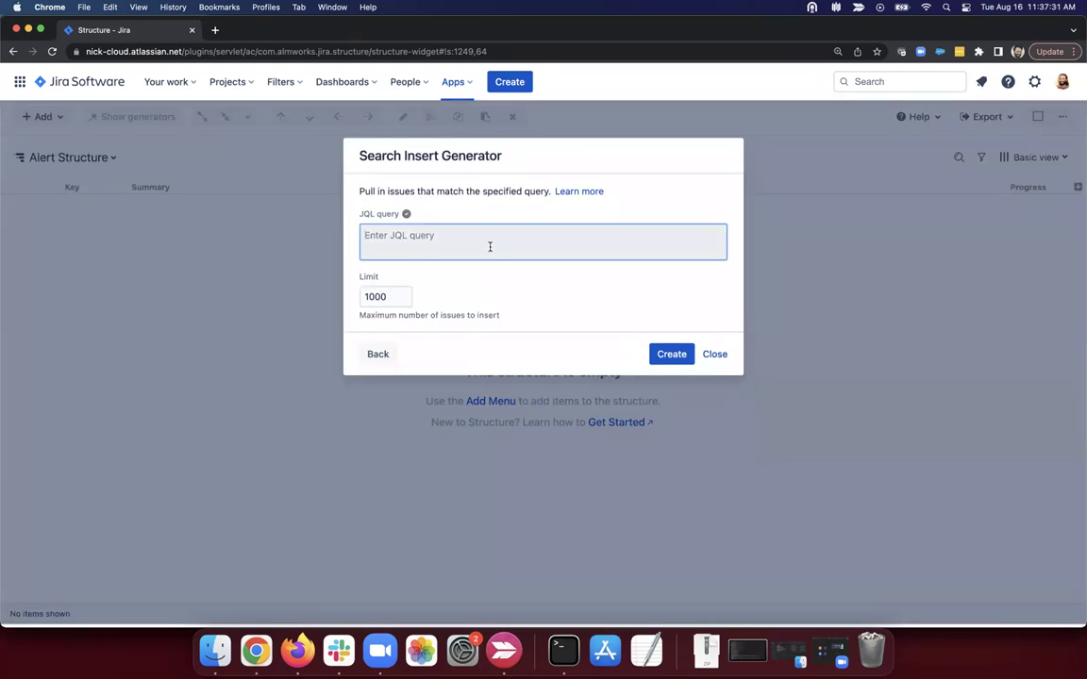
Enter the JQL query assignee is empty and priority = Highest for the Search Insert Generator.
text(assignee is empty and priority)
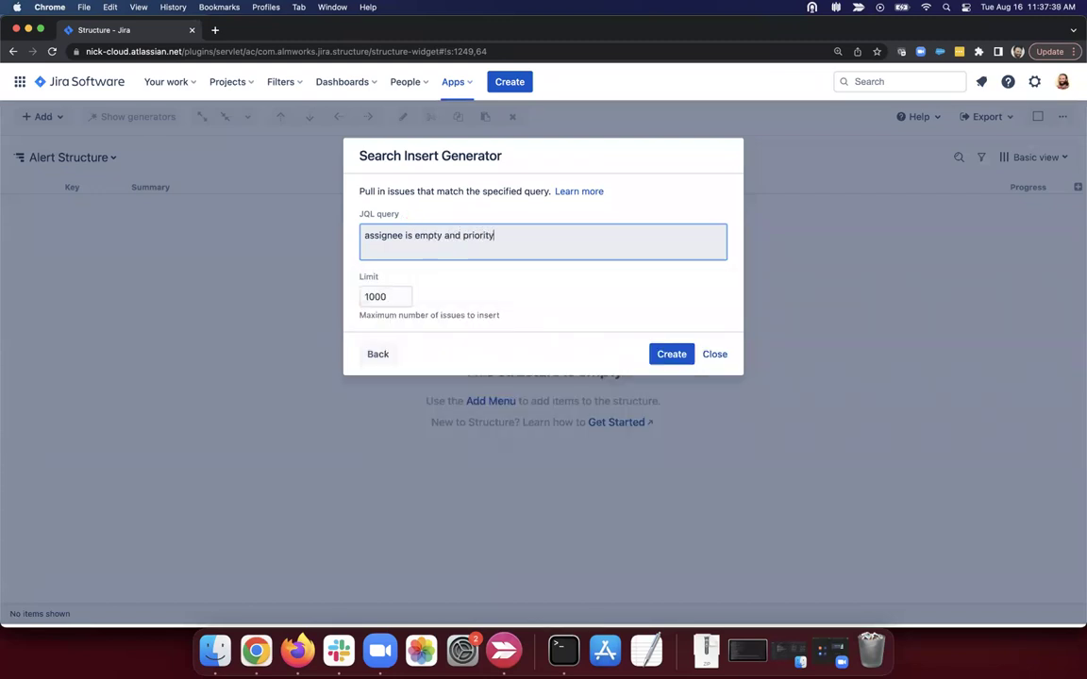
text( is crit)
key(BackSpace)
key(BackSpace)
key(BackSpace)
key(BackSpace)
text(=)
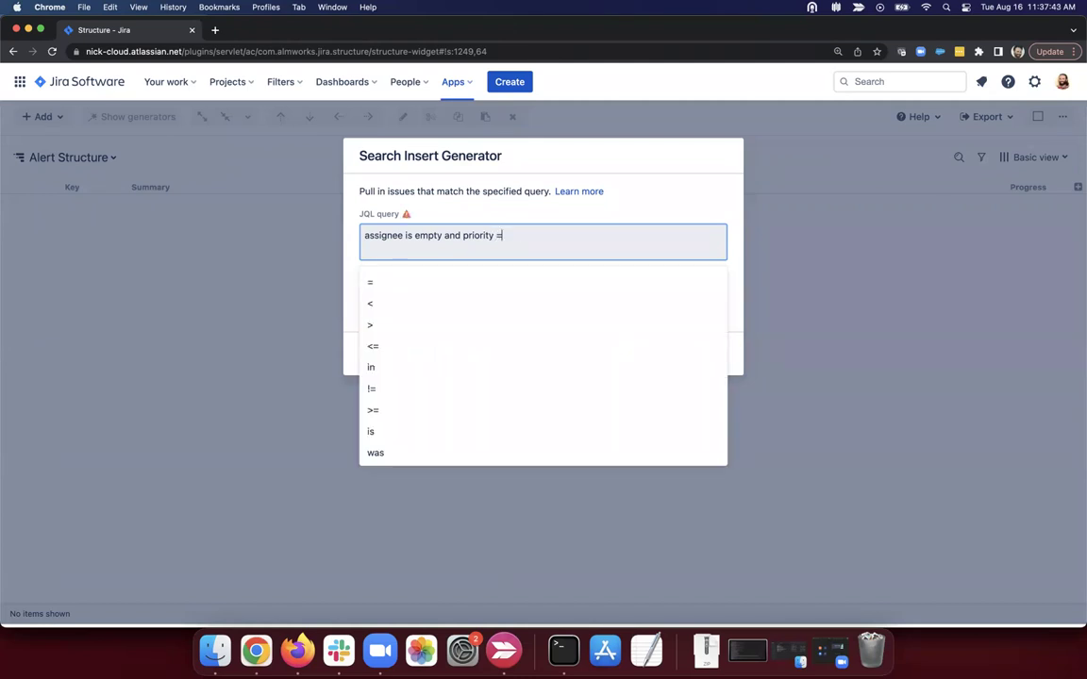
text( crit)
key(BackSpace)
key(BackSpace)
key(BackSpace)
key(BackSpace)
text(hg)
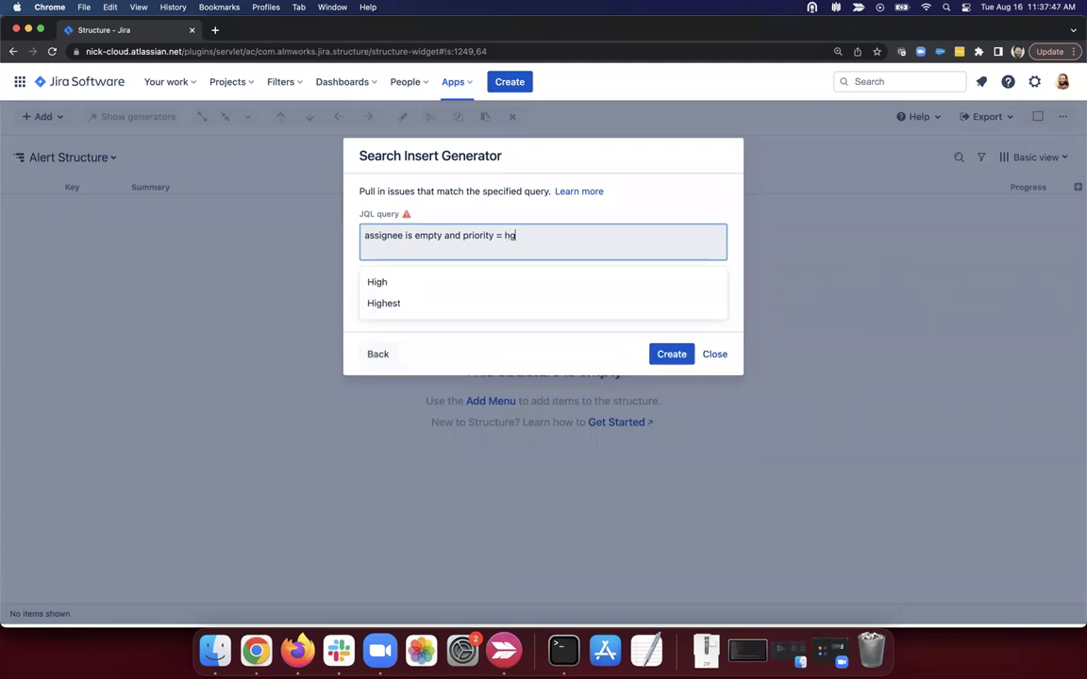
key(BackSpace)
text(igh)
key(Return)
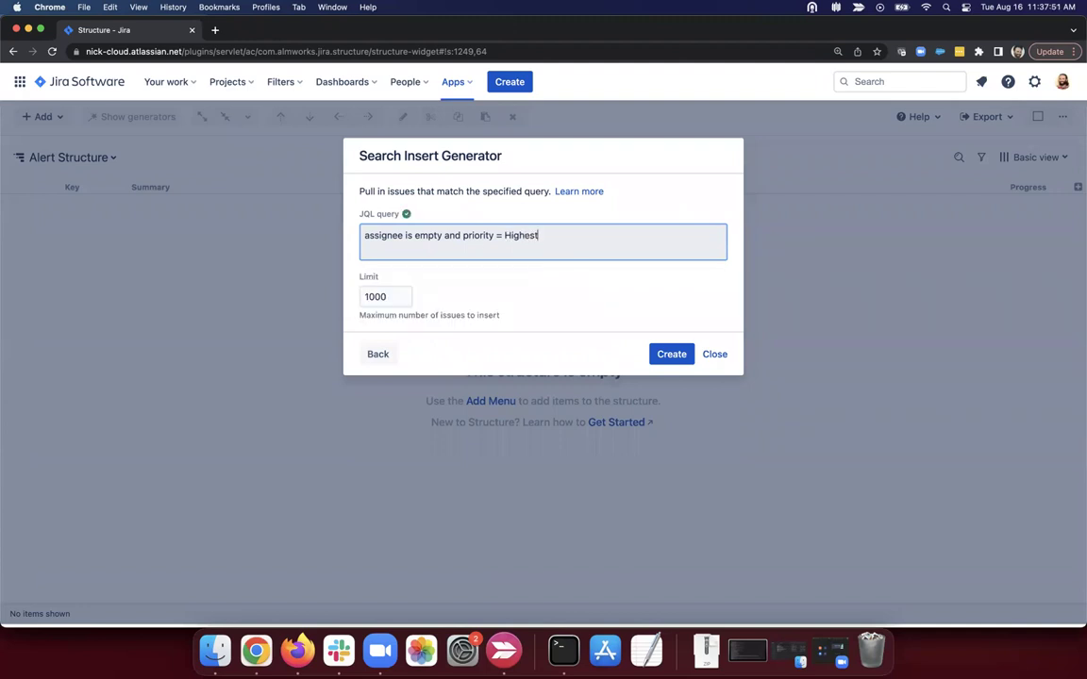
Extend the query with and created < "-2d" and create the insert generator.
text(and created )
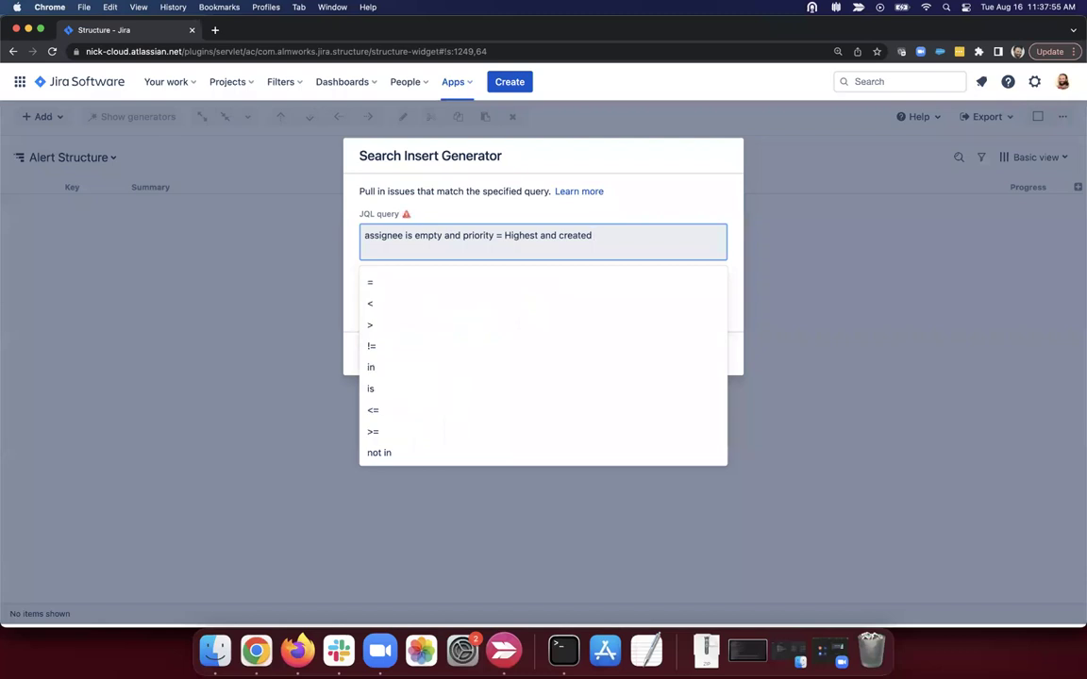
text(< "-2d")
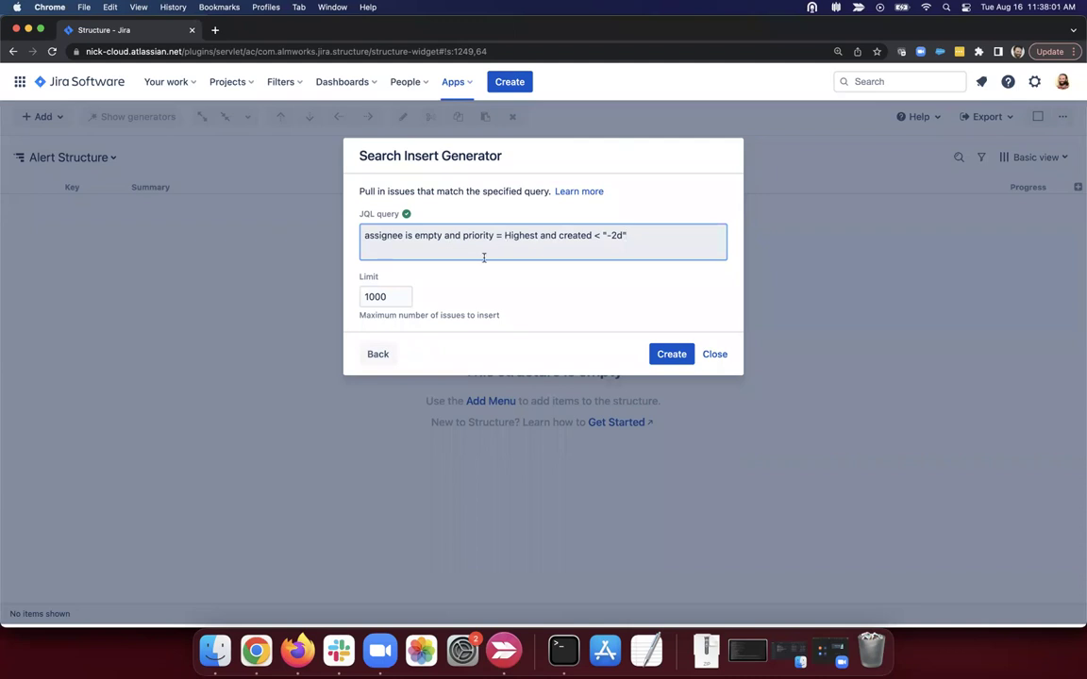
click(671, 354)
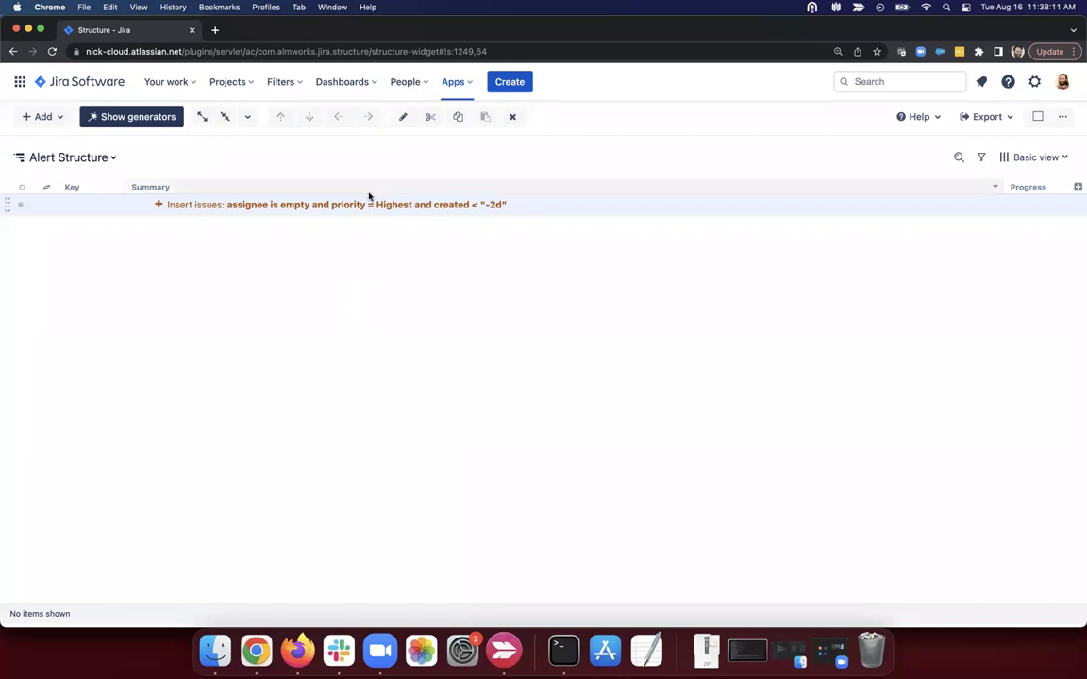
Start a new Bug in the Structure (STR) project with the summary "critical hotfix bug need attention!".
click(510, 85)
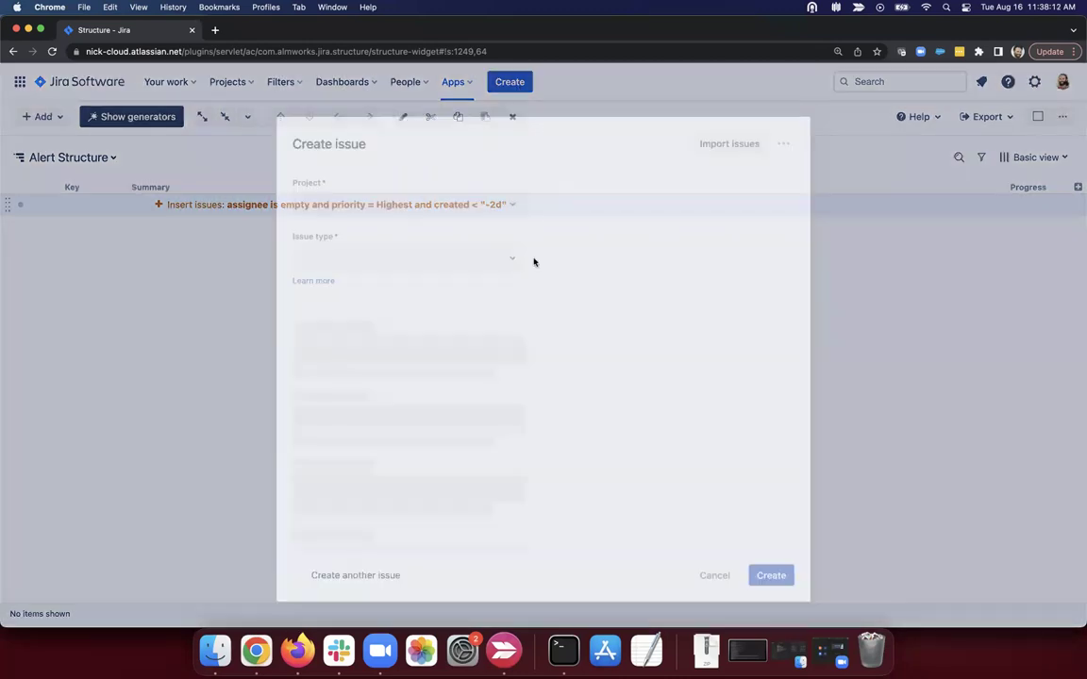
click(417, 249)
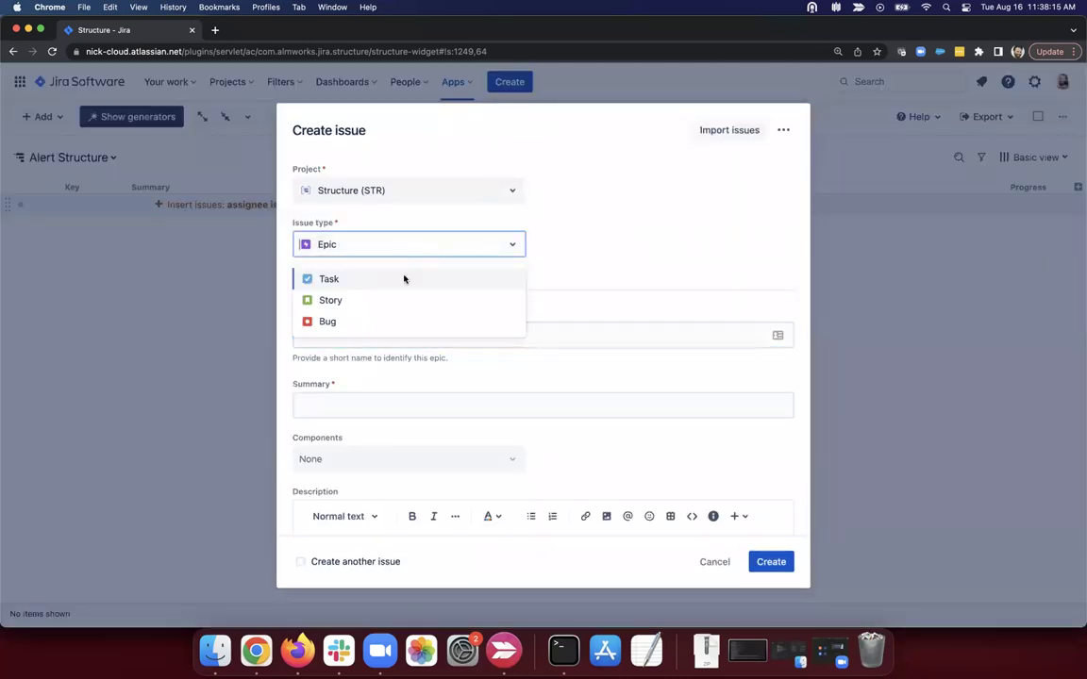
click(385, 320)
click(433, 330)
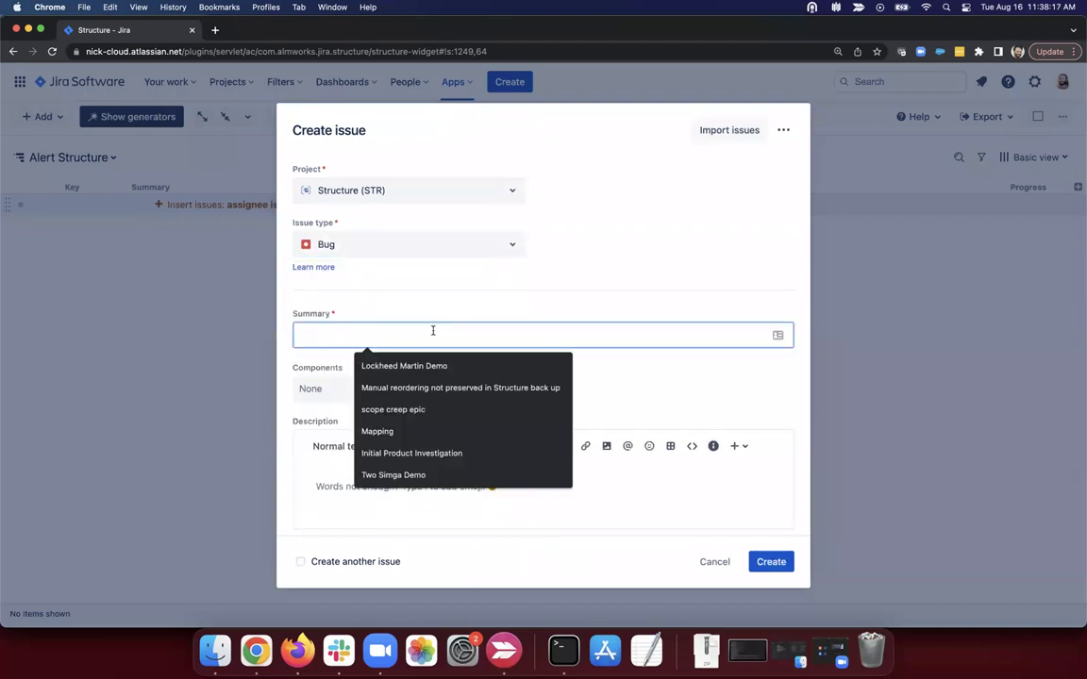
text(critical hotfix bug need attention!)
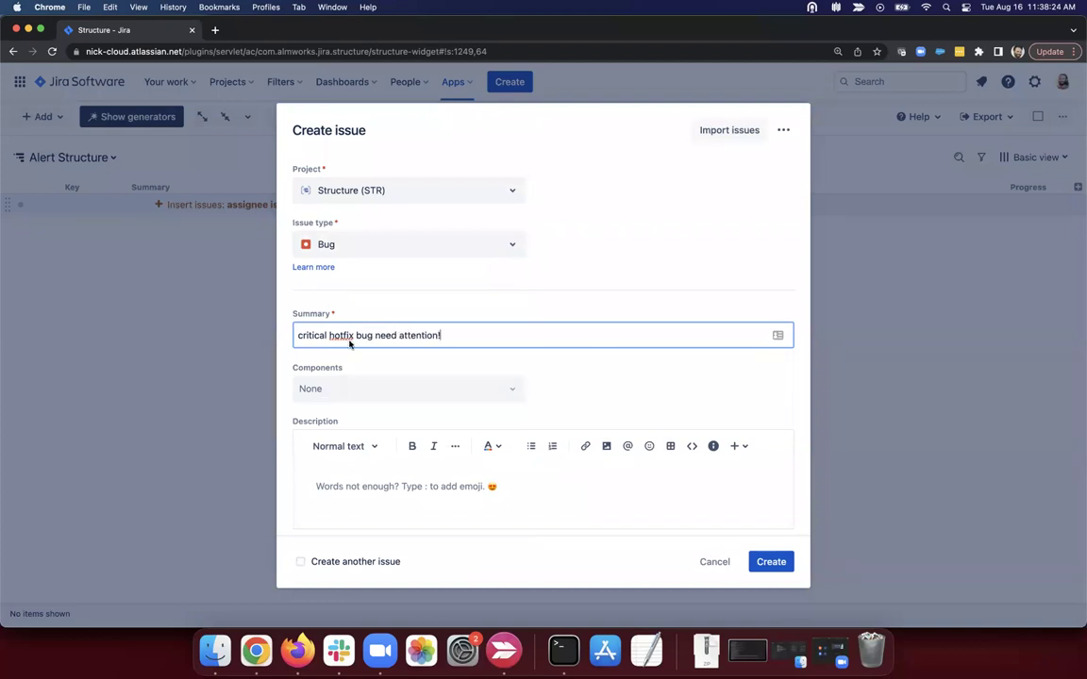
Set the bug's priority to Highest, create the issue and dismiss the notification.
scroll(349, 344, down, 5)
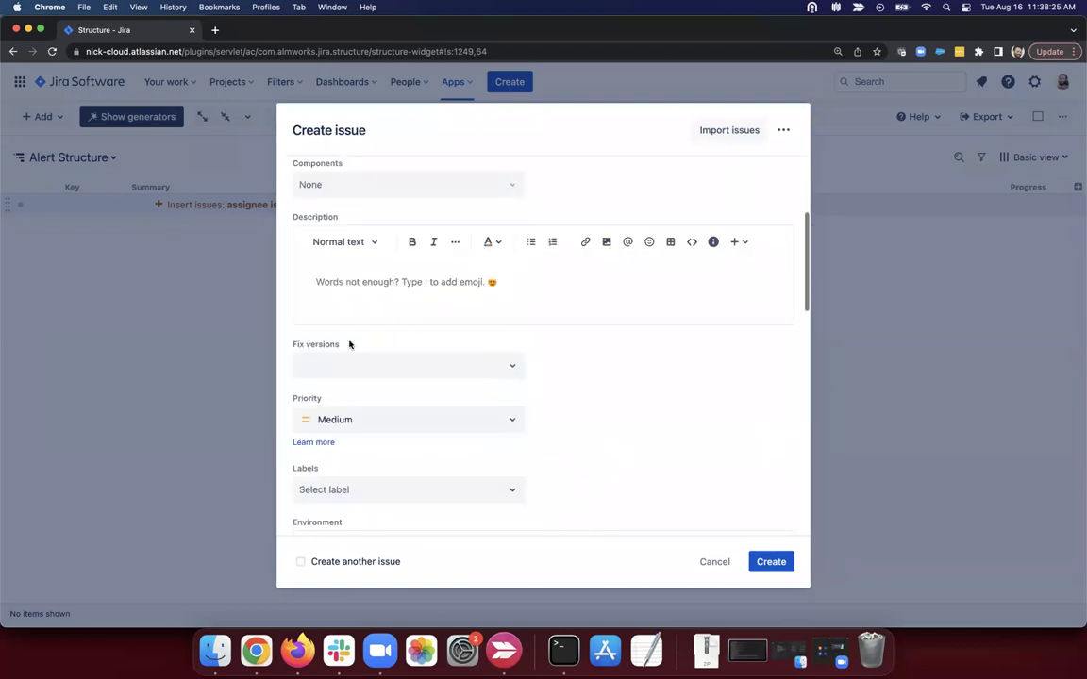
key(Down)
click(357, 453)
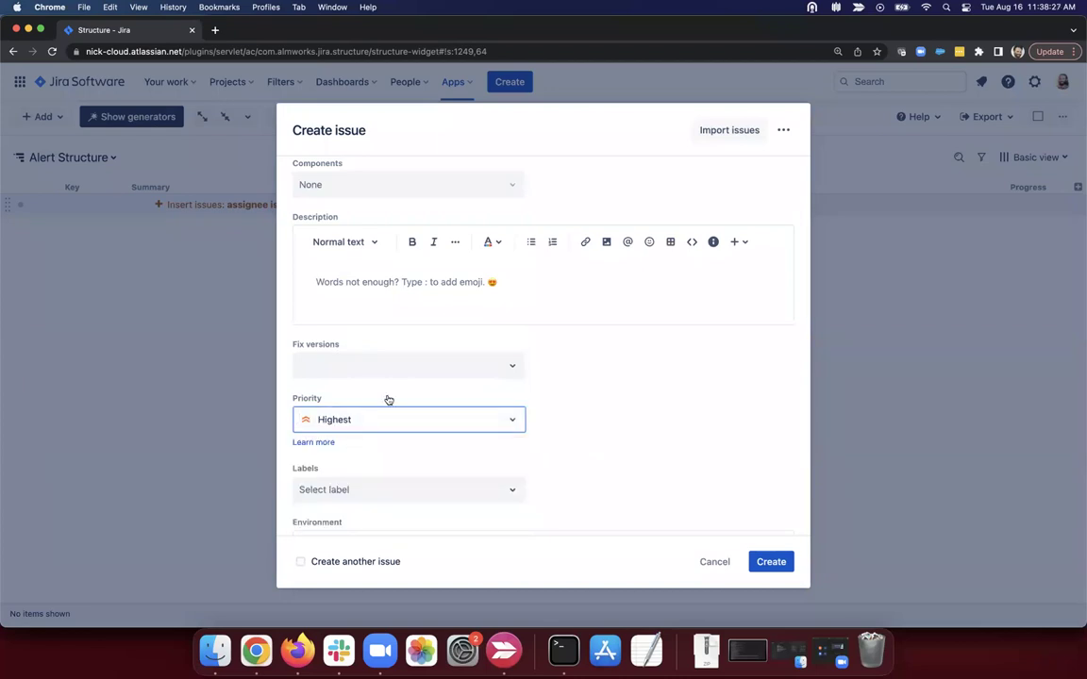
scroll(421, 357, down, 5)
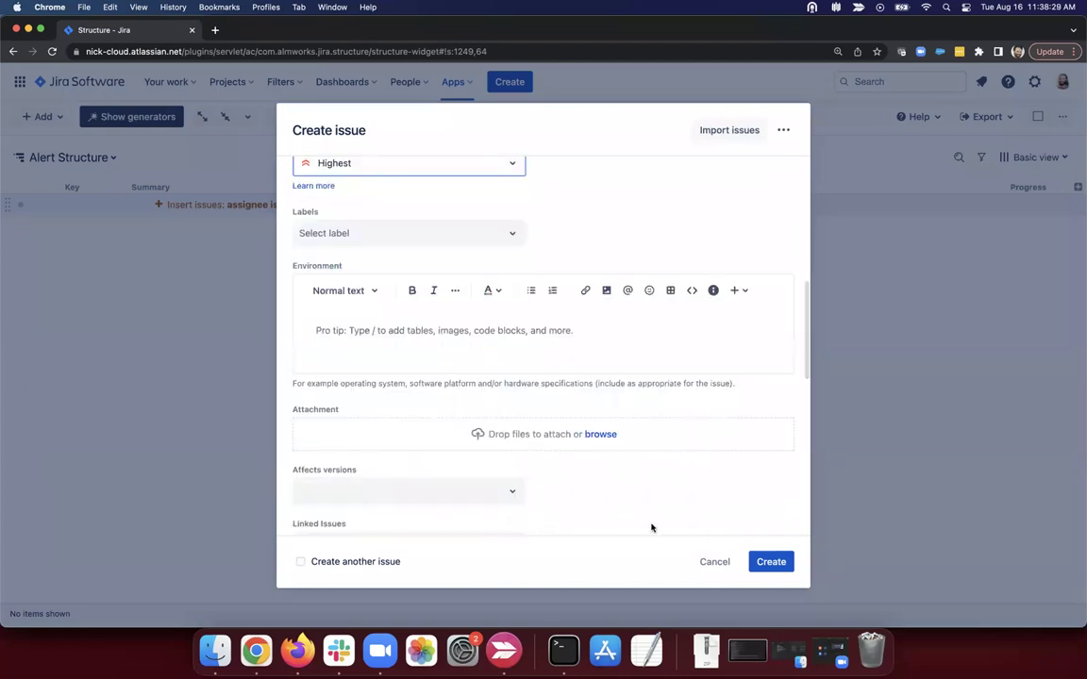
click(771, 561)
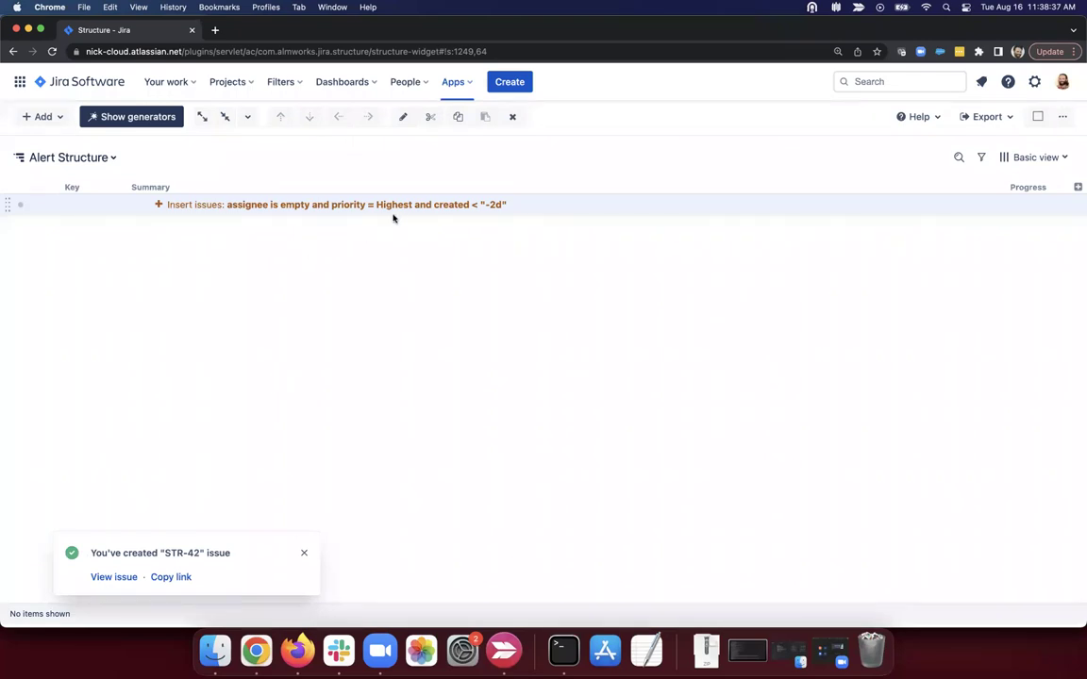
click(304, 552)
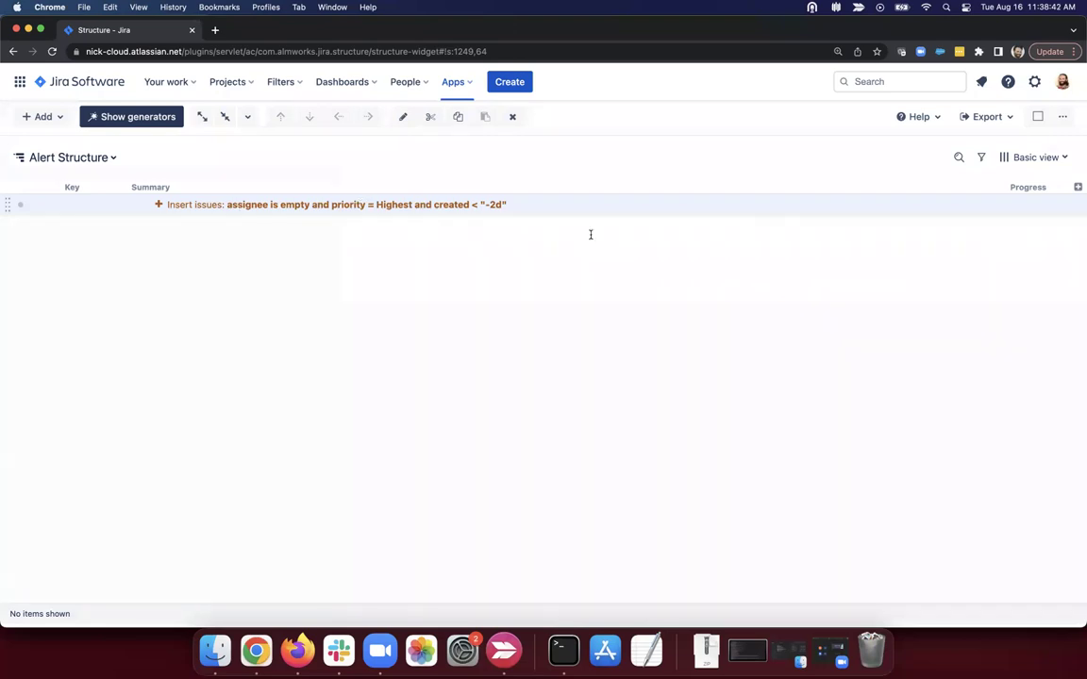
Remove the created date condition from the insert generator, leaving assignee is empty and priority = Highest.
key(Return)
drag(627, 235, 541, 235)
key(BackSpace)
click(675, 354)
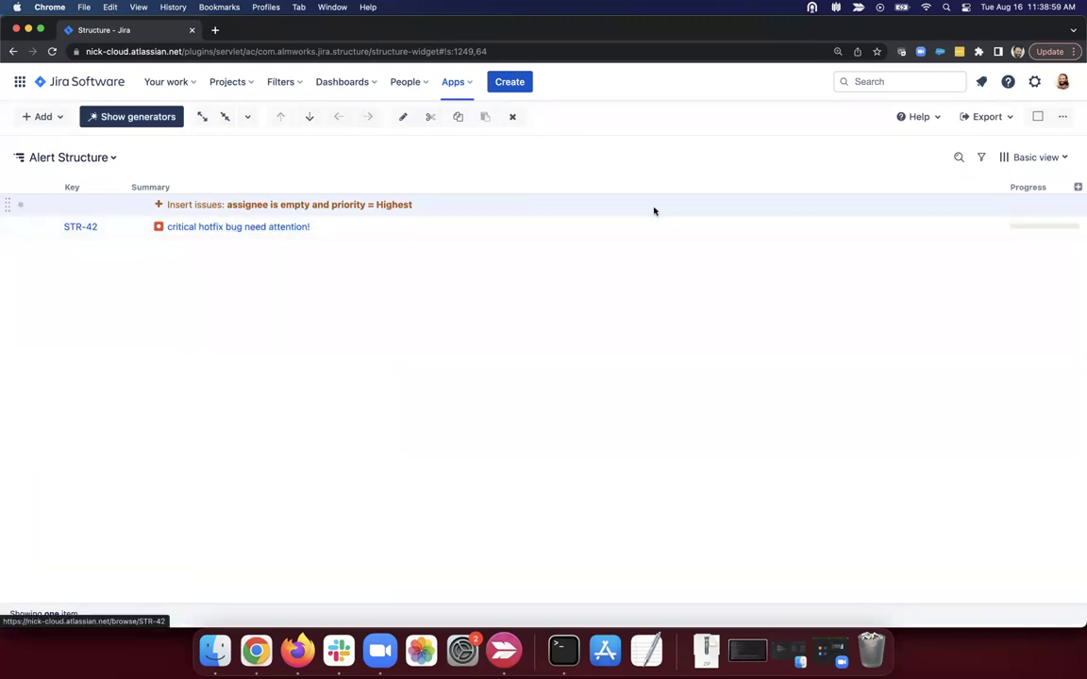
Add an Assignee column to the Alert Structure view.
click(1077, 188)
text(ass)
click(967, 273)
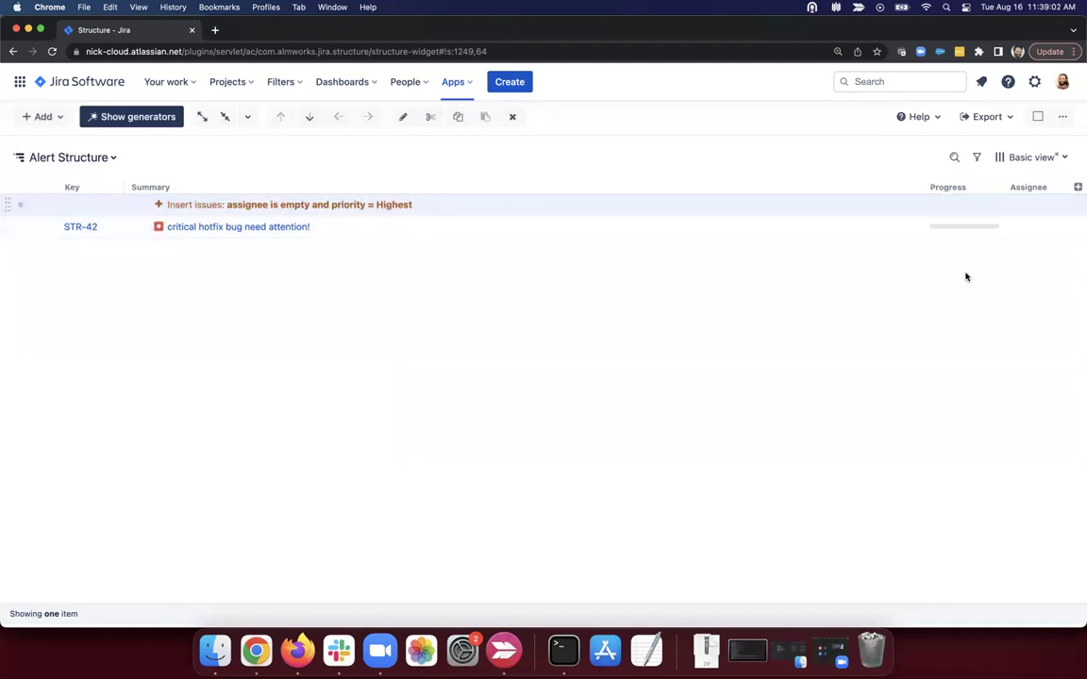
Assign the critical hotfix bug to a team member in the Assignee column and save the change.
double_click(1032, 230)
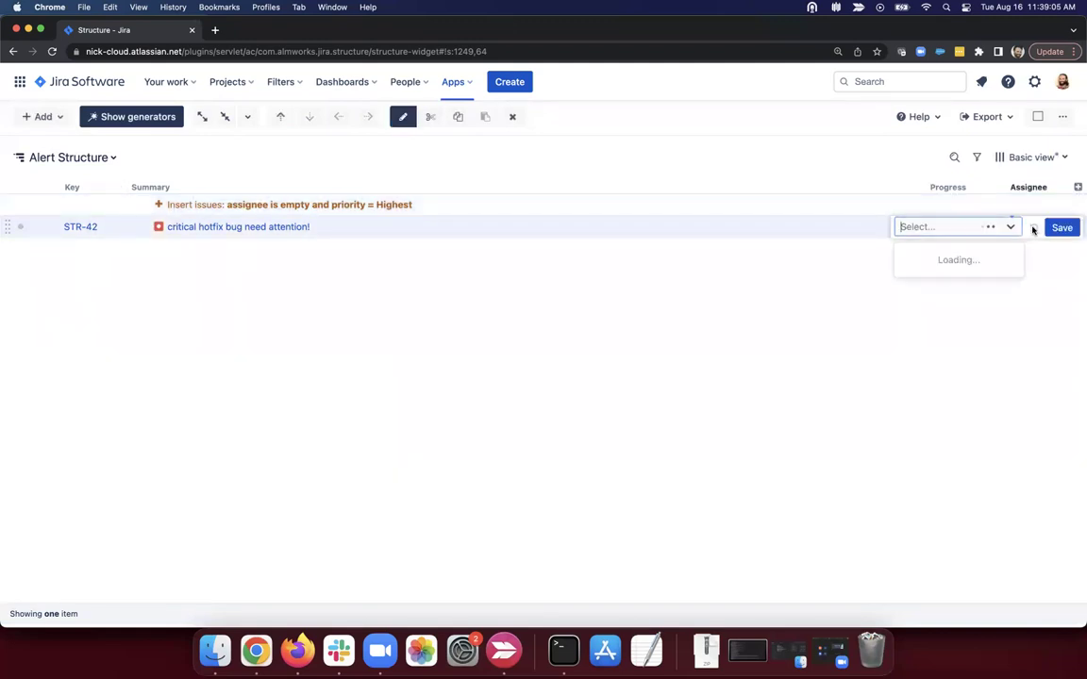
click(973, 260)
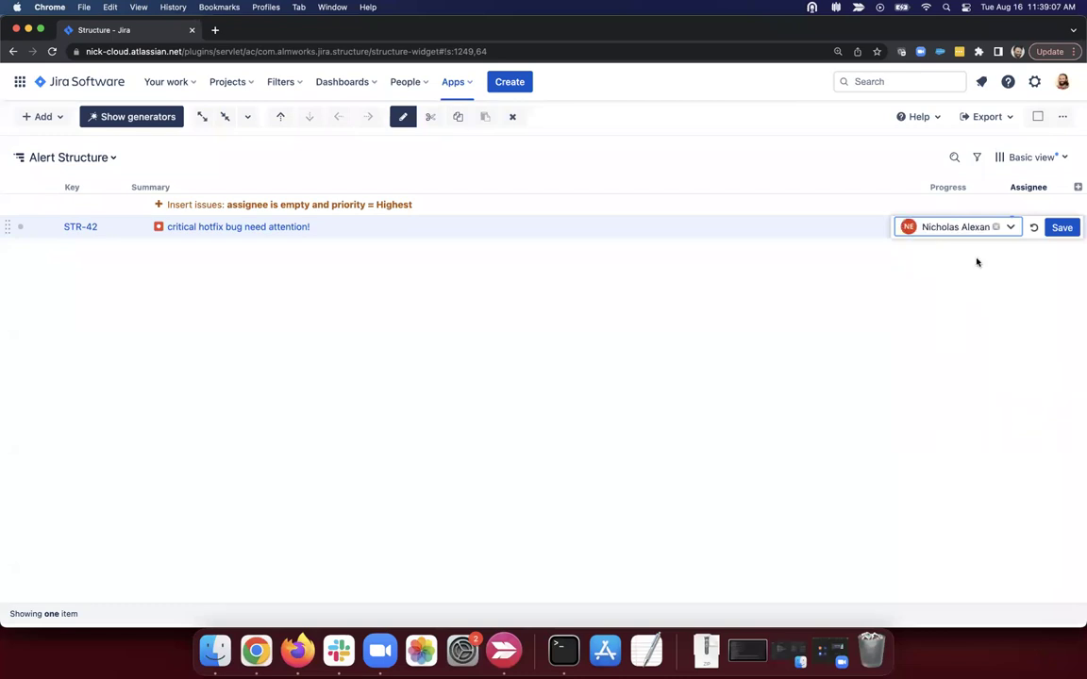
click(1061, 227)
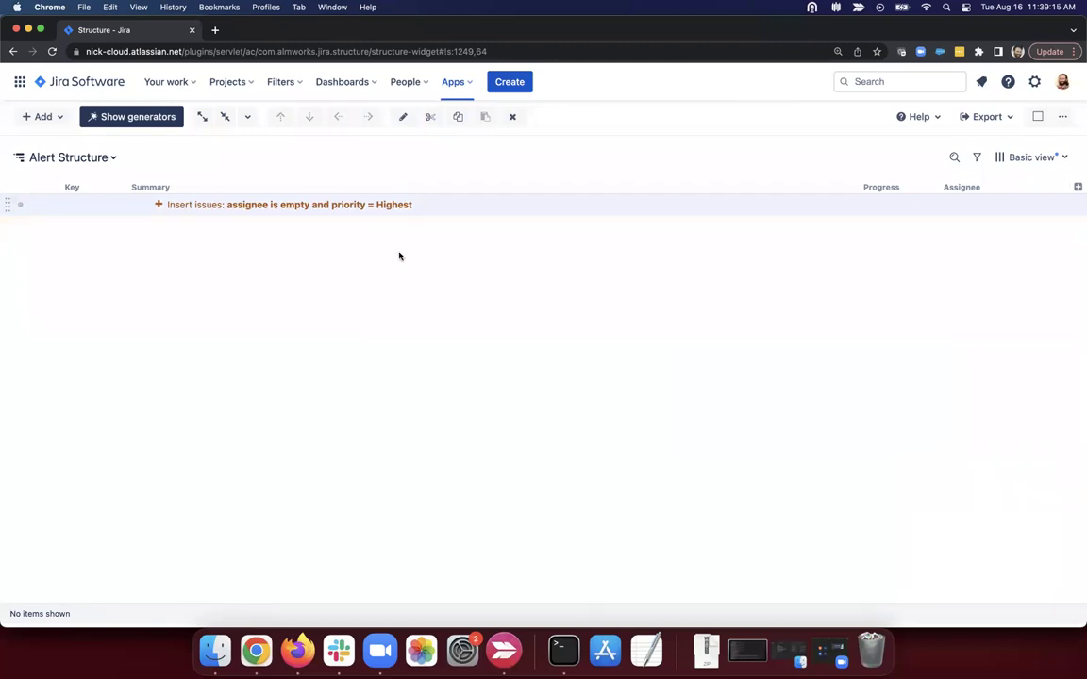
Open the "my first" dashboard in edit mode.
click(101, 84)
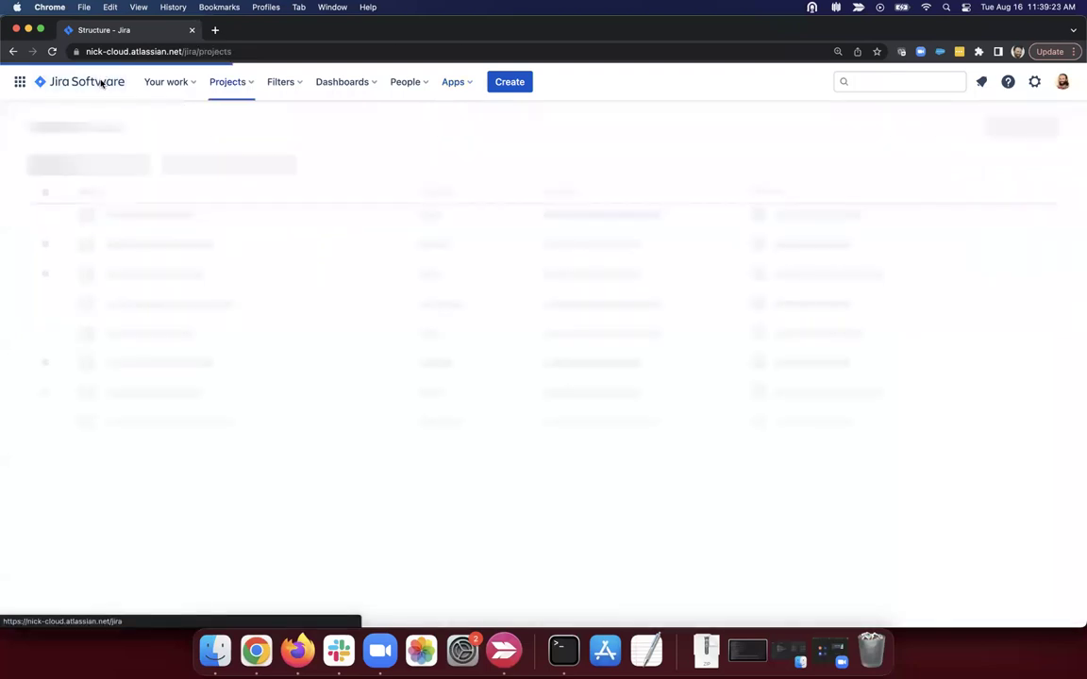
click(331, 83)
click(377, 143)
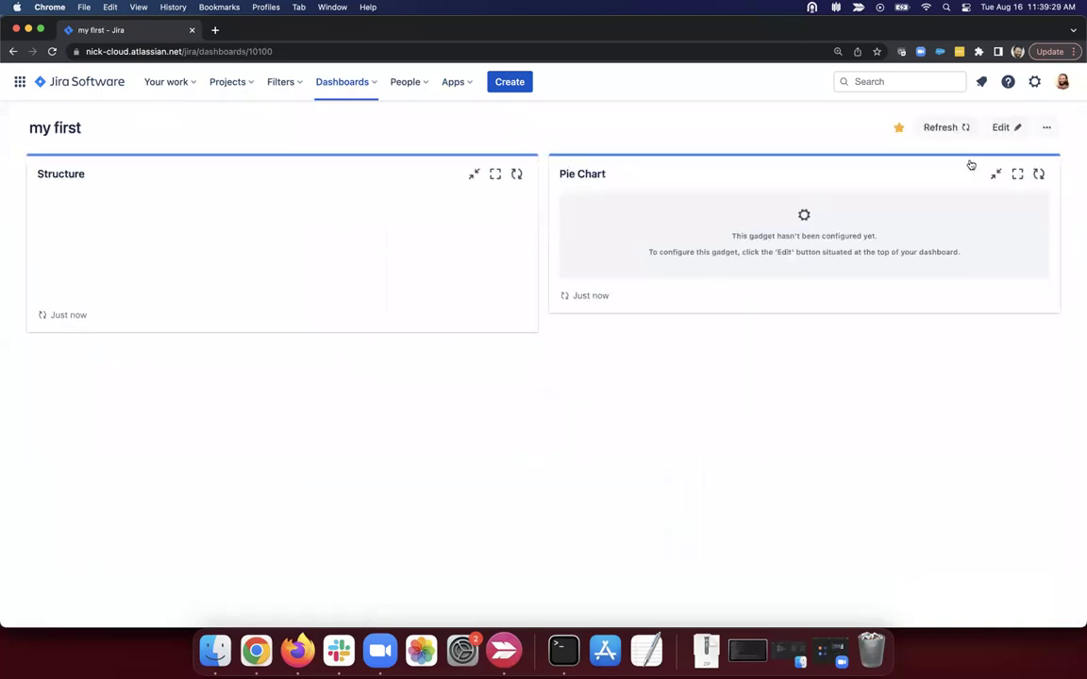
click(1014, 129)
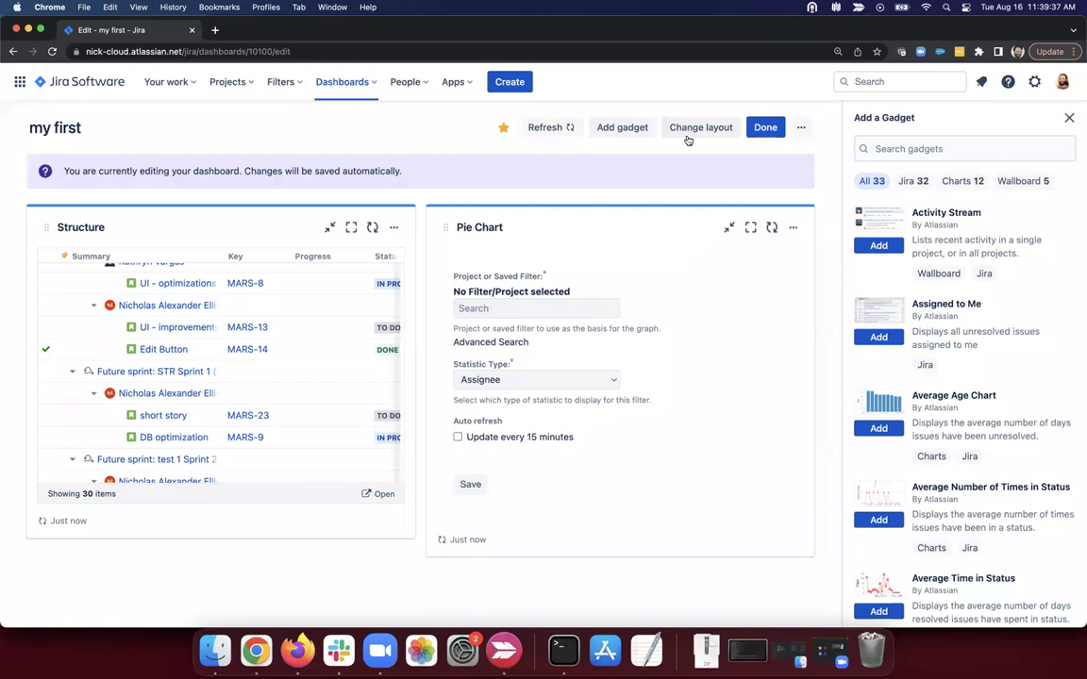
Examine the available options for the dashboard and for its Structure gadget, and close them without choosing any.
click(801, 127)
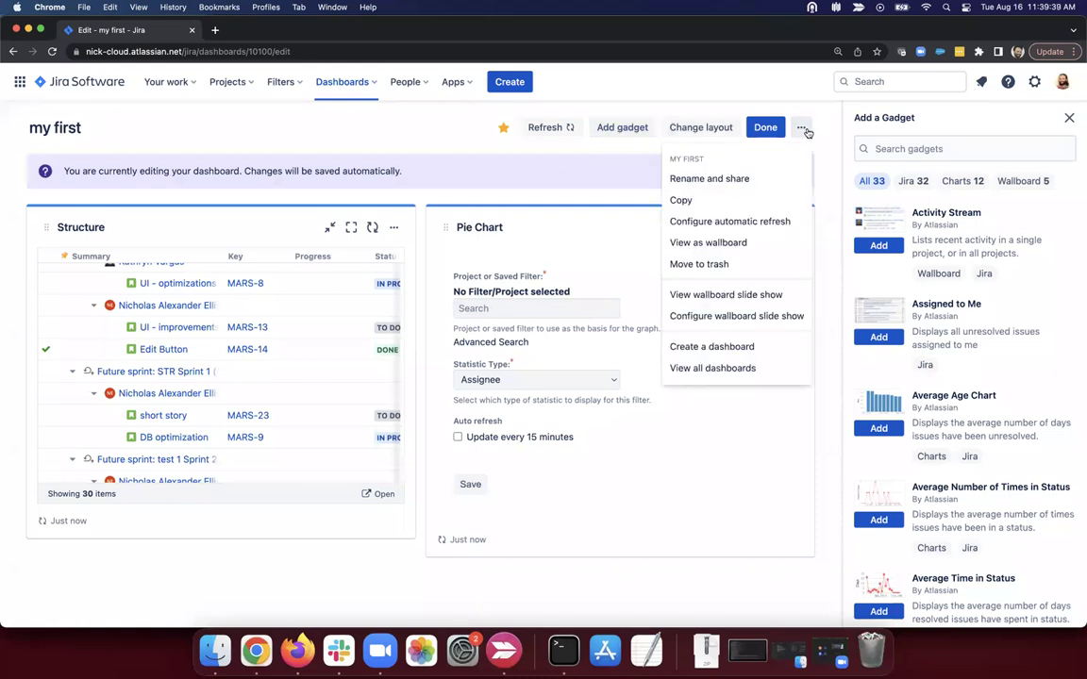
click(806, 133)
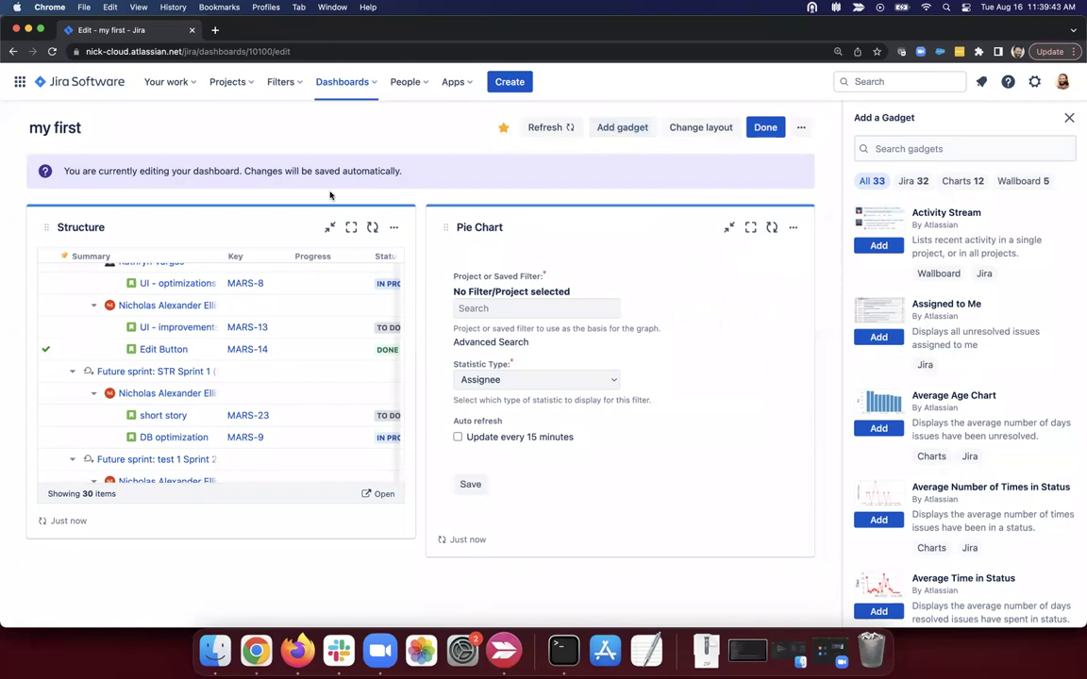
click(392, 228)
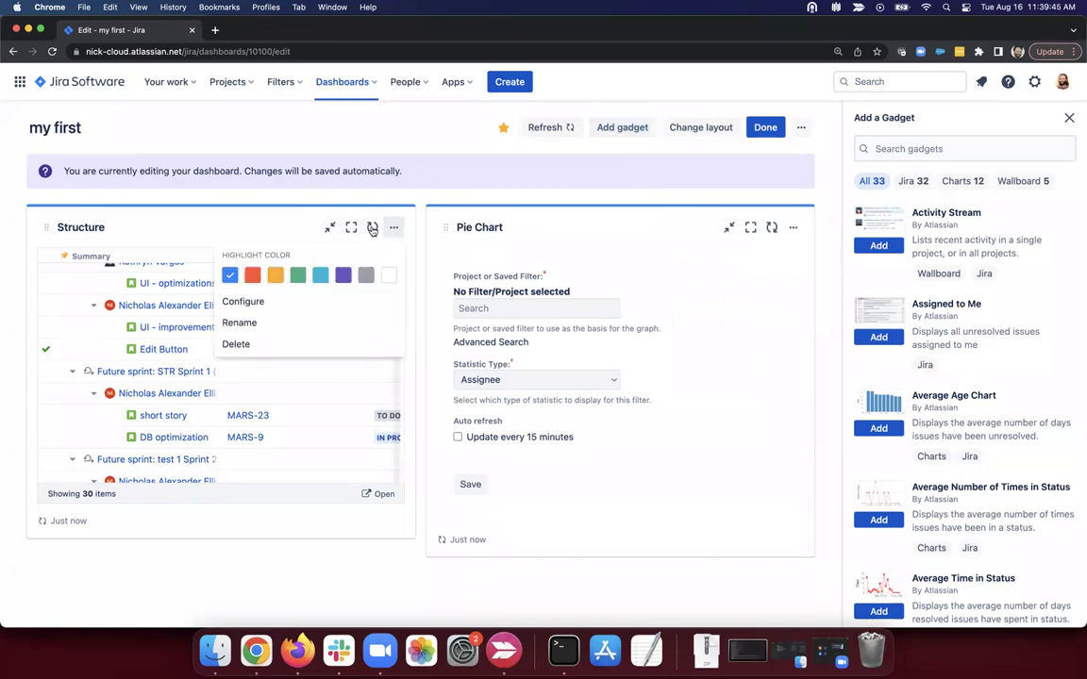
click(240, 202)
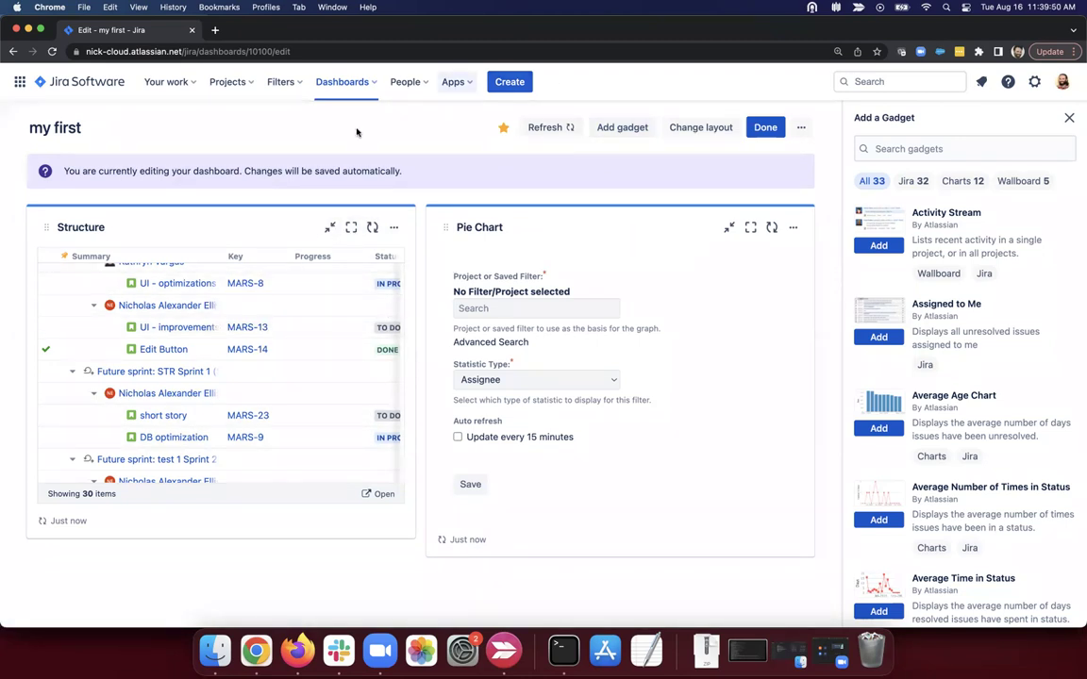
Go back from the dashboard to the Portfolio Overview structure and view its export options.
scroll(208, 133, left, 5)
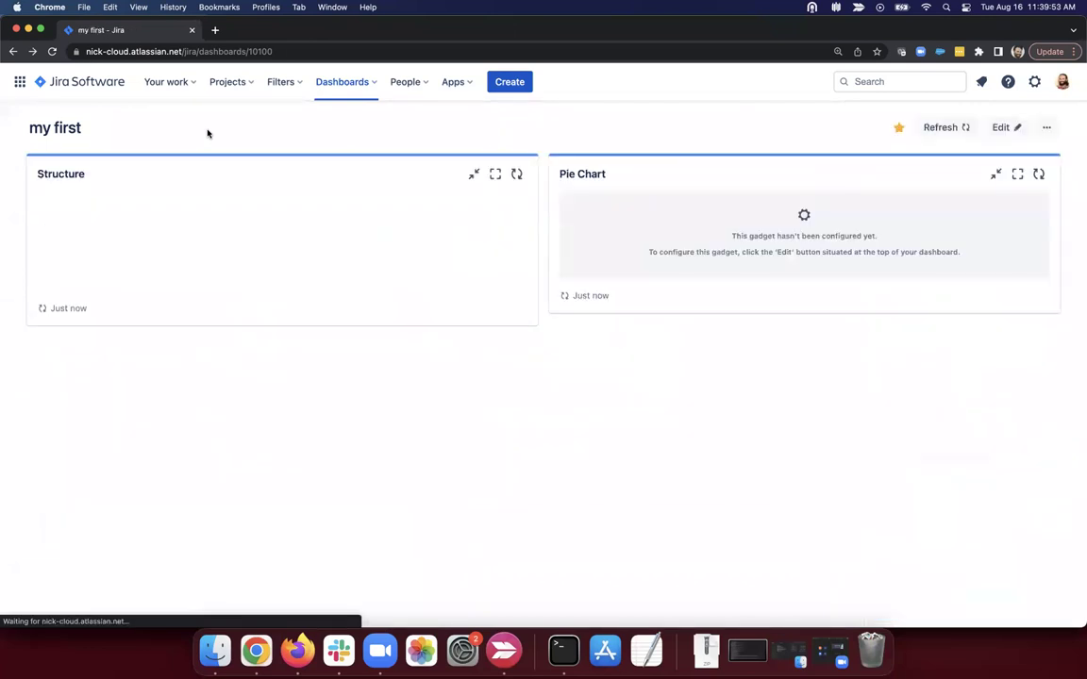
scroll(267, 184, left, 5)
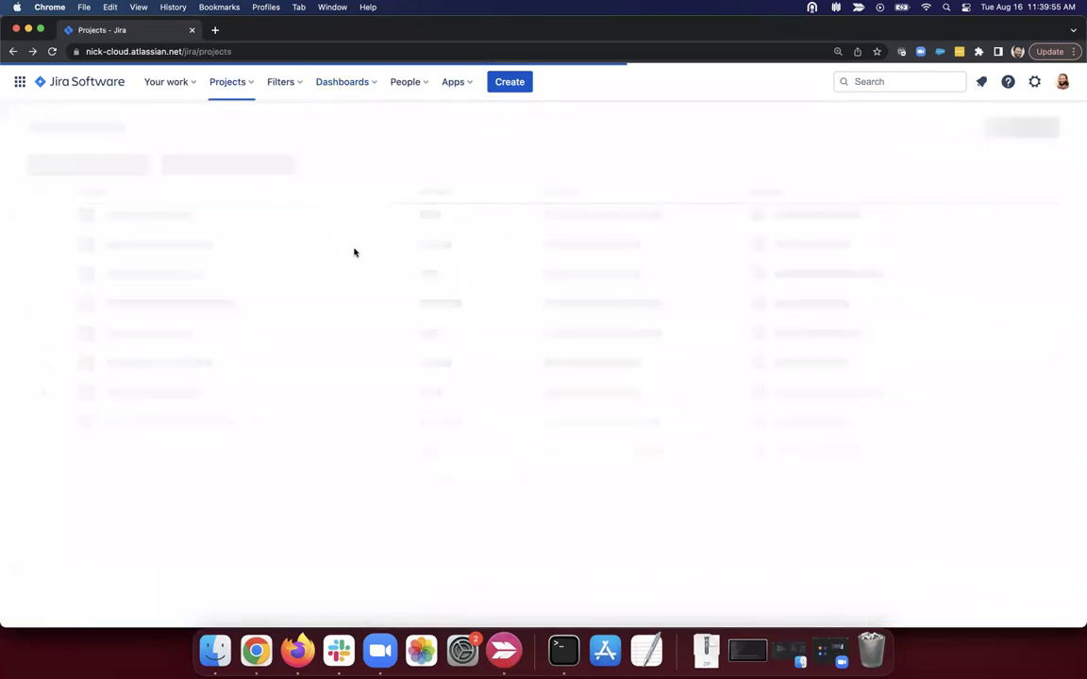
scroll(355, 252, left, 5)
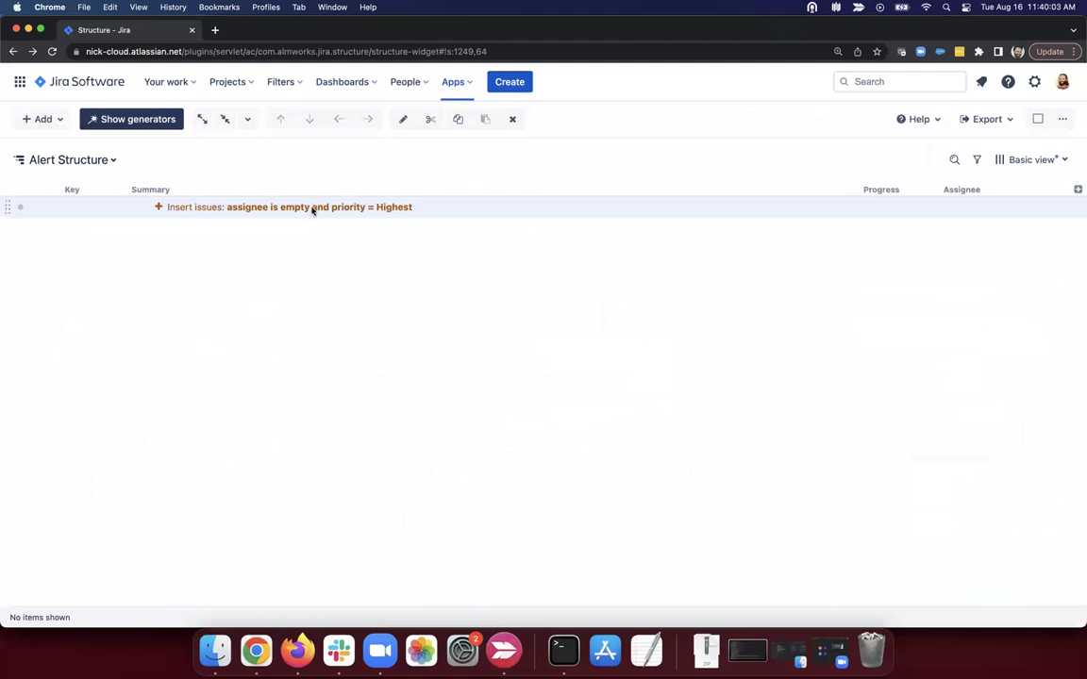
scroll(315, 293, left, 5)
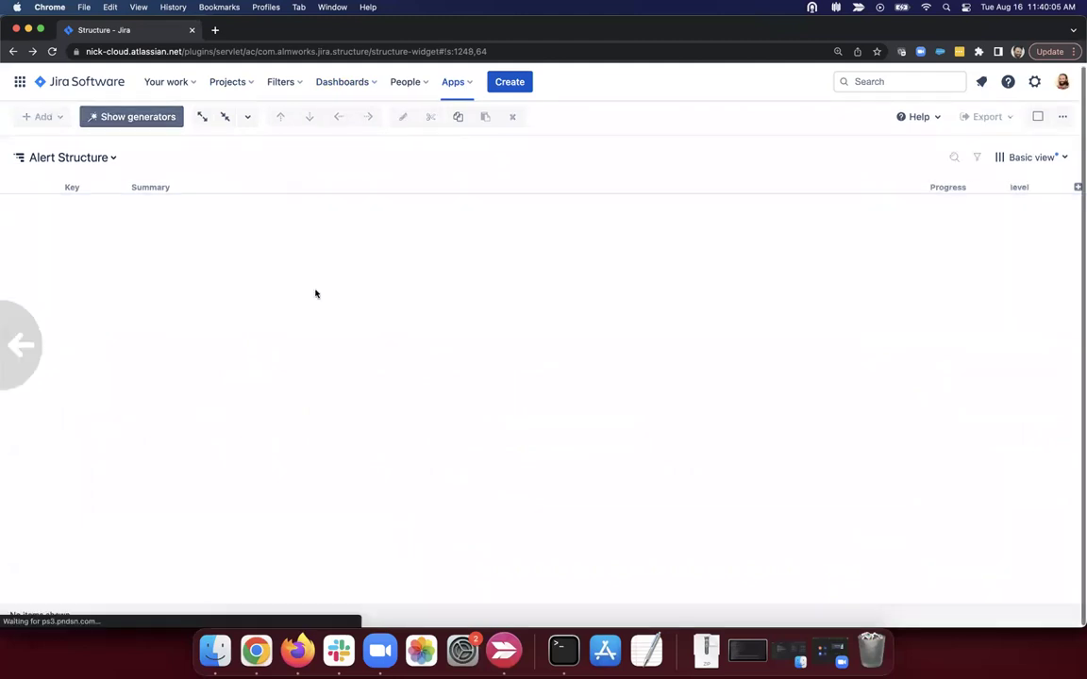
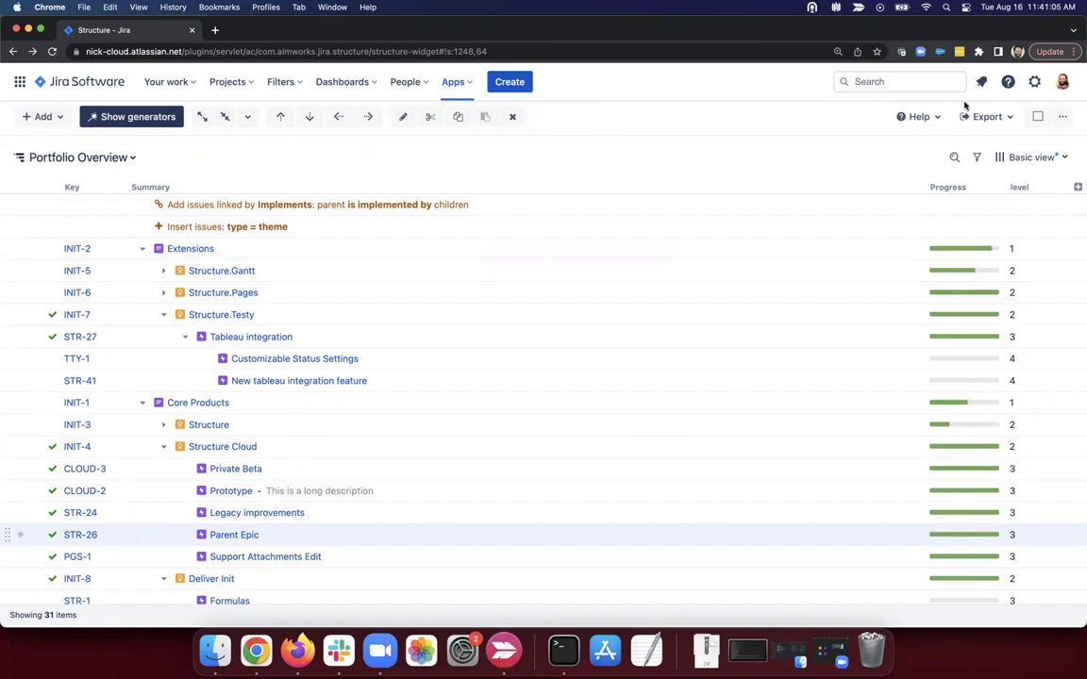
click(990, 117)
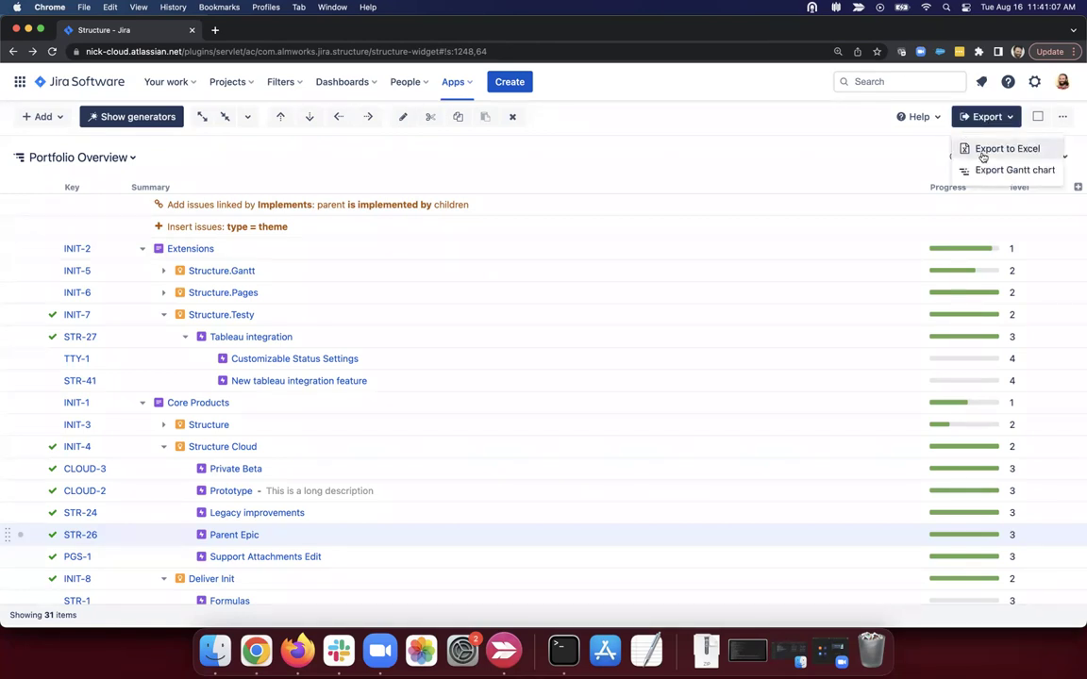
click(843, 160)
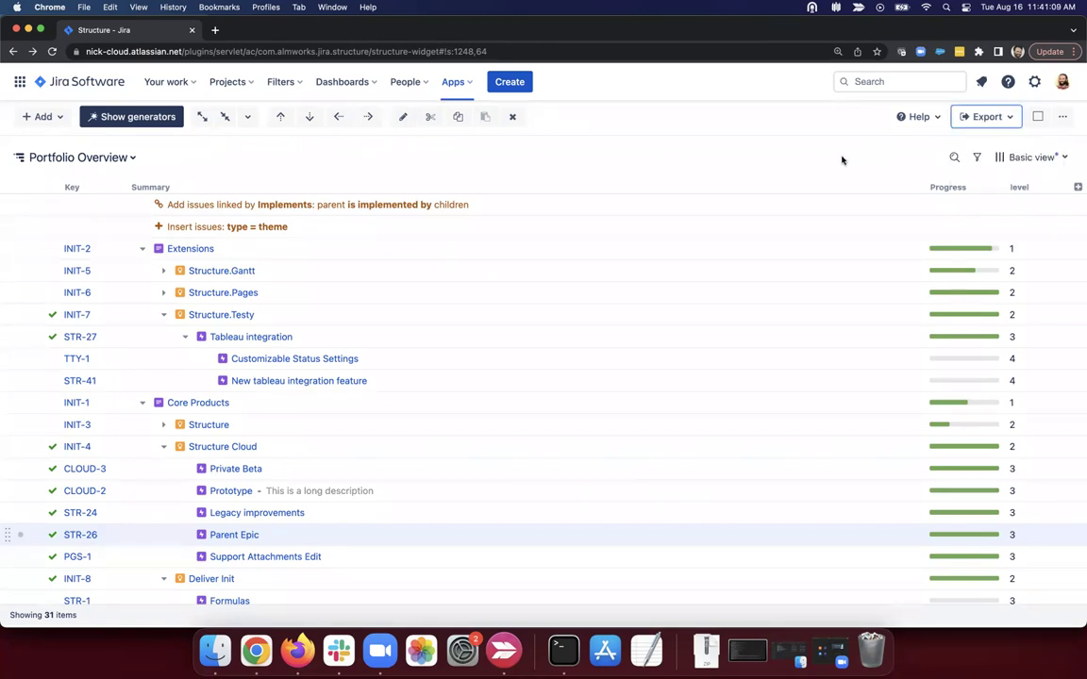
Add Assignee, Reporter and Status columns to the Portfolio Overview structure.
click(1077, 188)
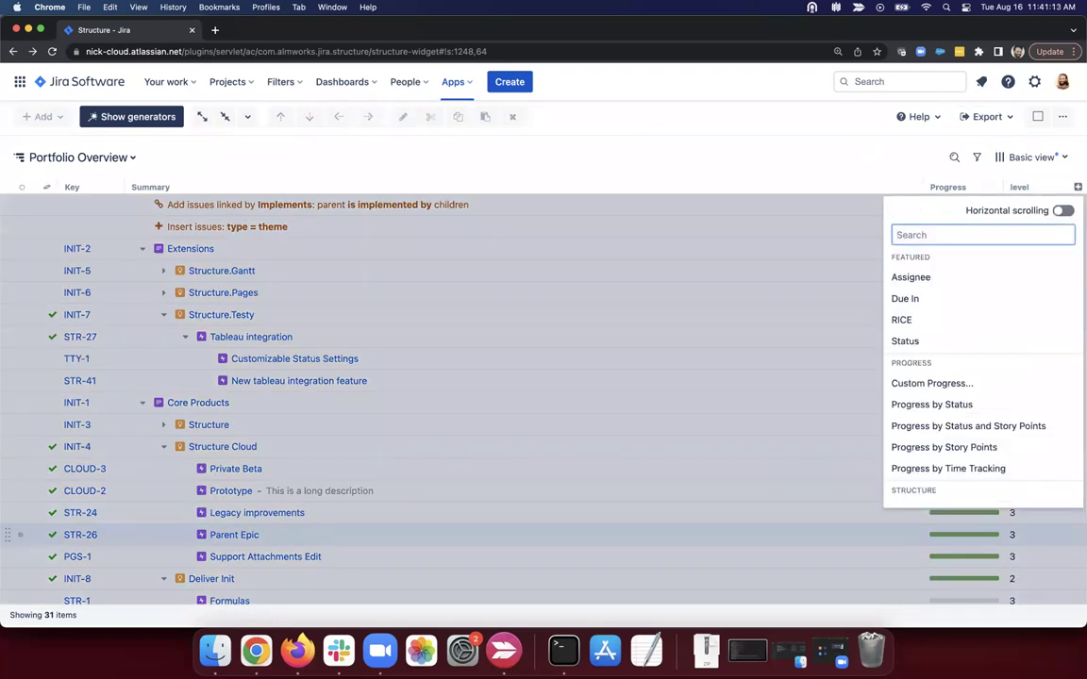
text(ass)
click(911, 280)
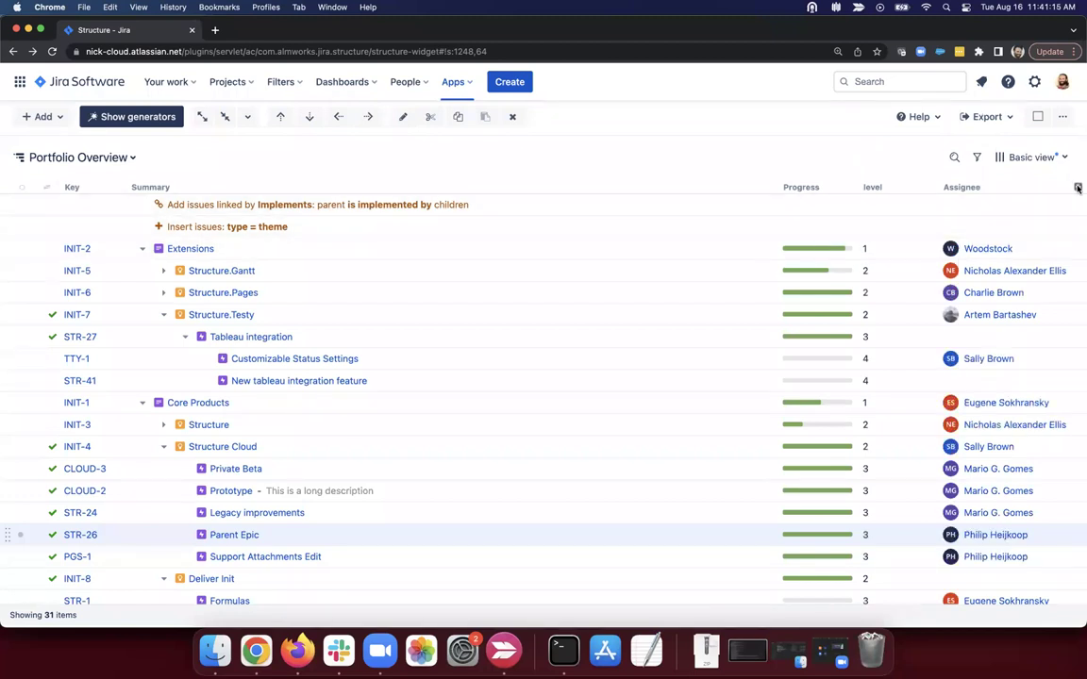
click(1077, 187)
text(repo)
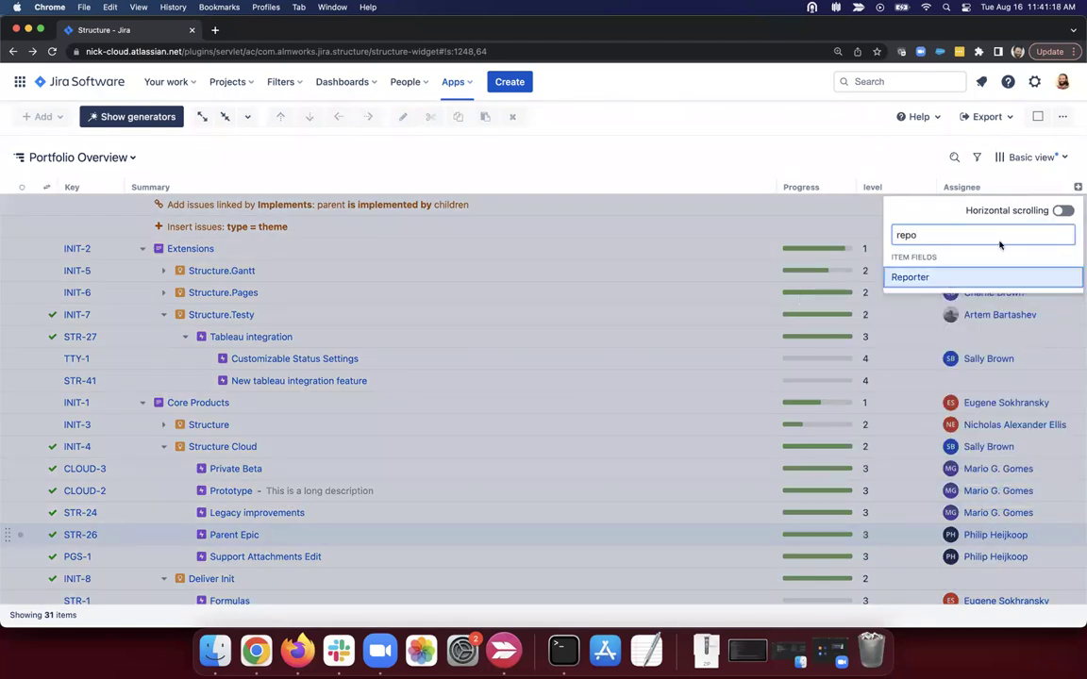
click(944, 277)
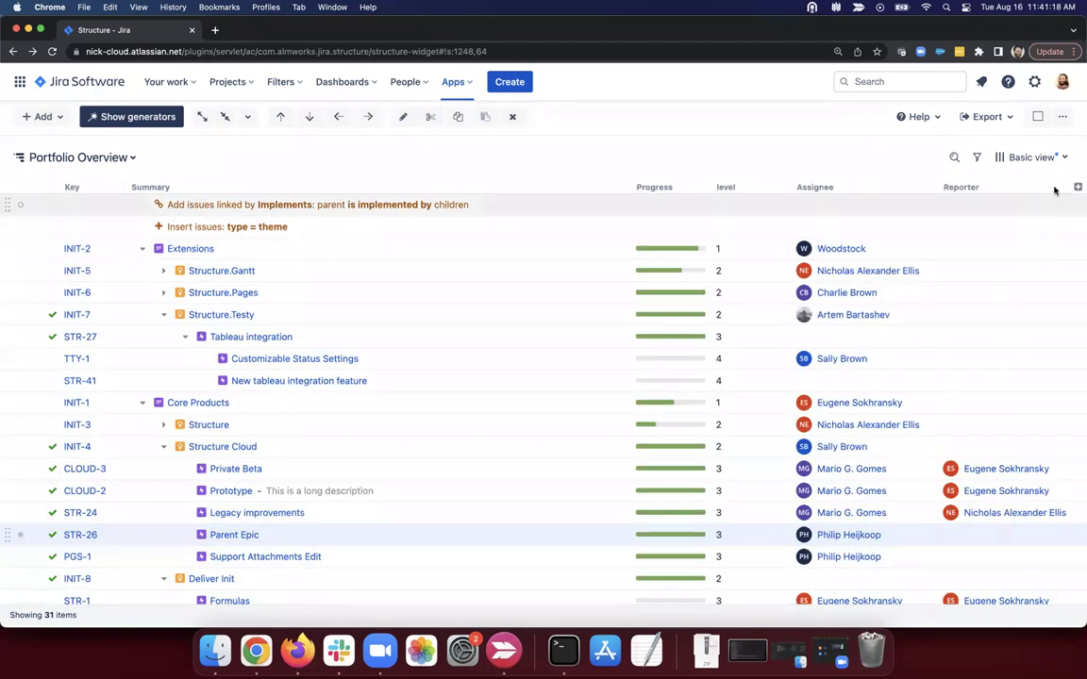
click(1076, 188)
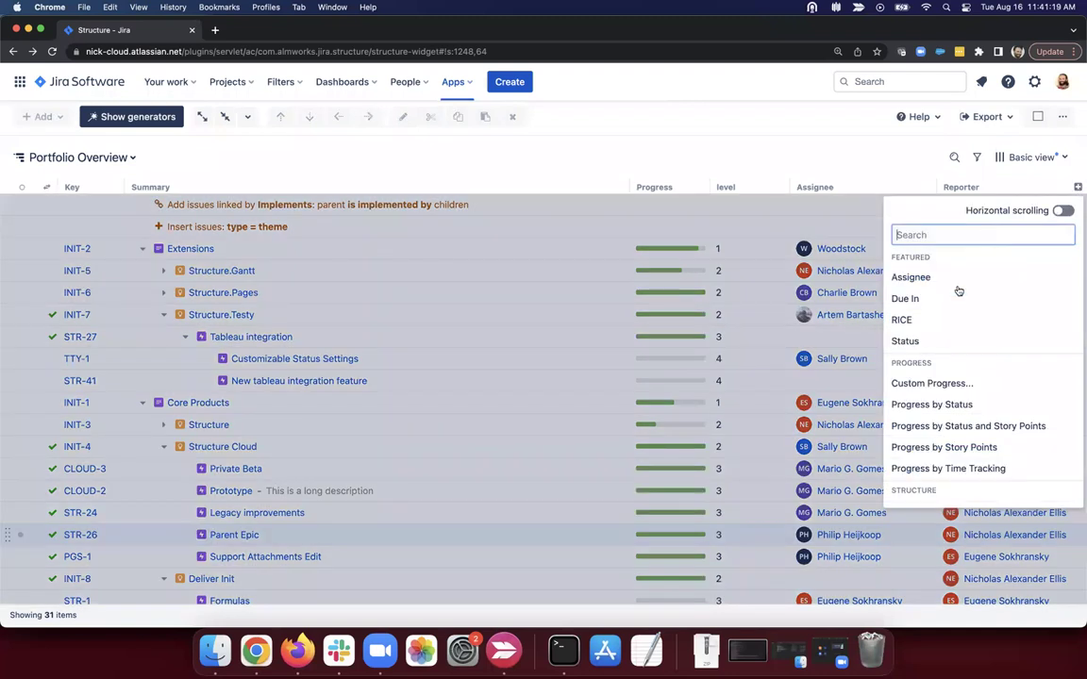
click(934, 342)
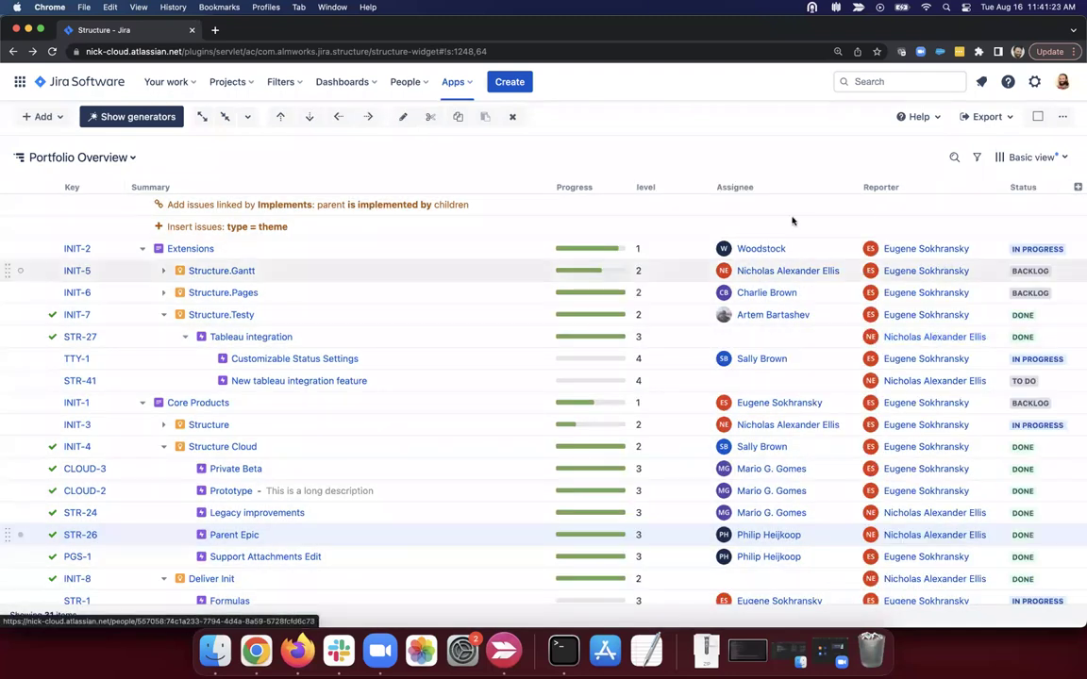
Collapse the whole structure, and expand only Extensions and its Structure.Gantt initiative.
click(227, 117)
click(143, 249)
click(165, 270)
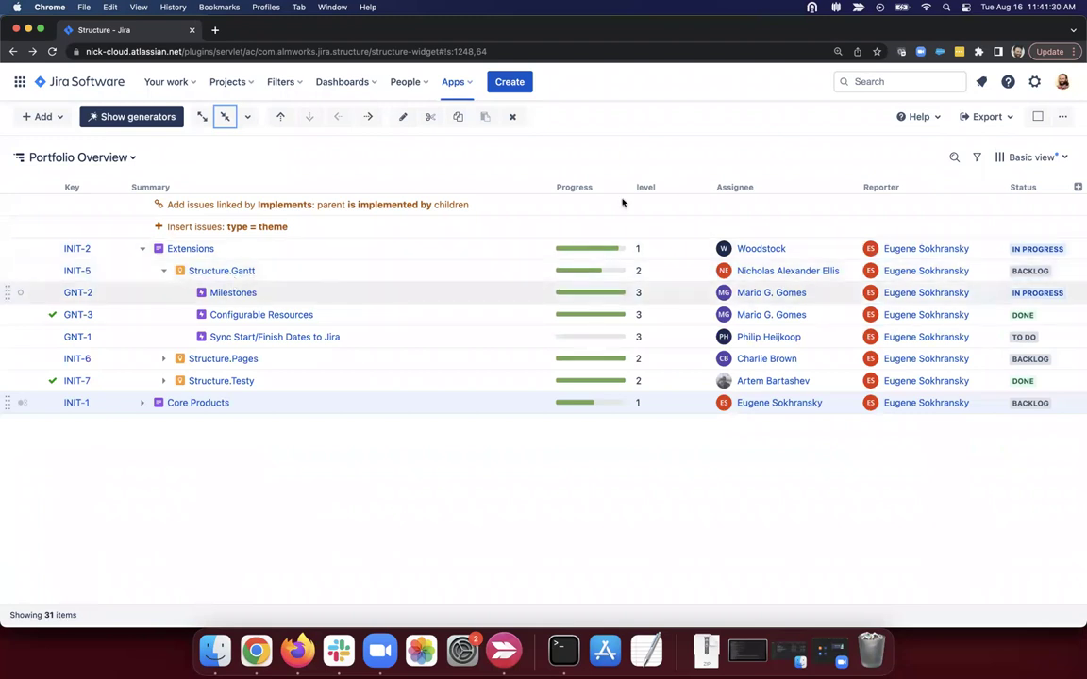
Export the structure to Excel format and open the downloaded Portfolio_Overview_220816_1141.xls in Excel.
click(1002, 116)
click(932, 141)
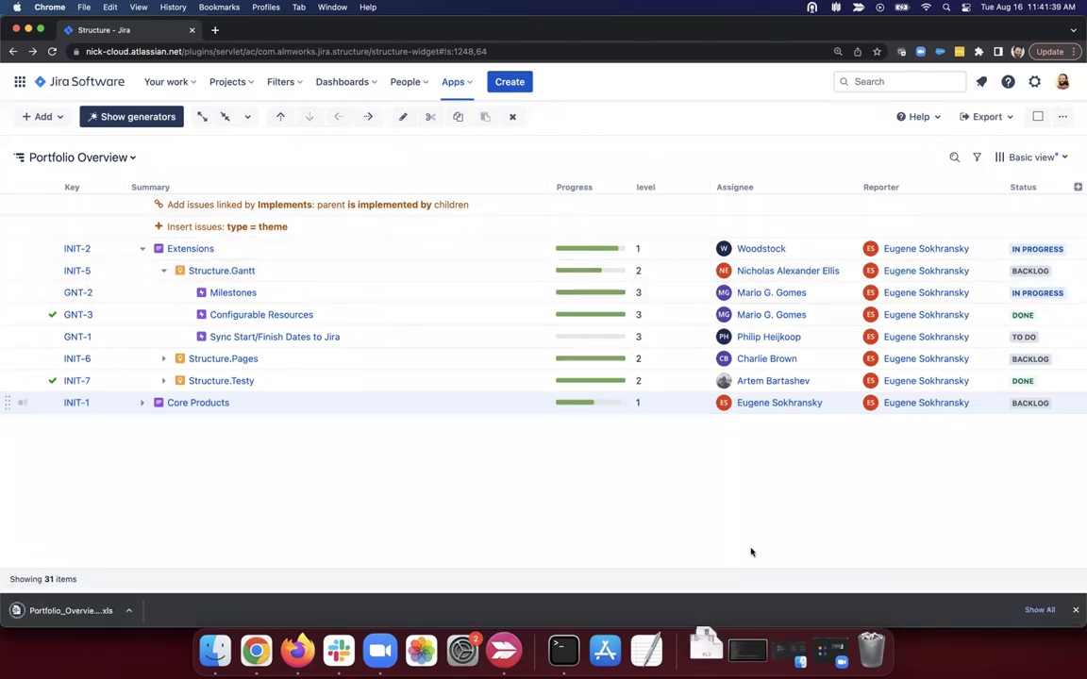
click(705, 657)
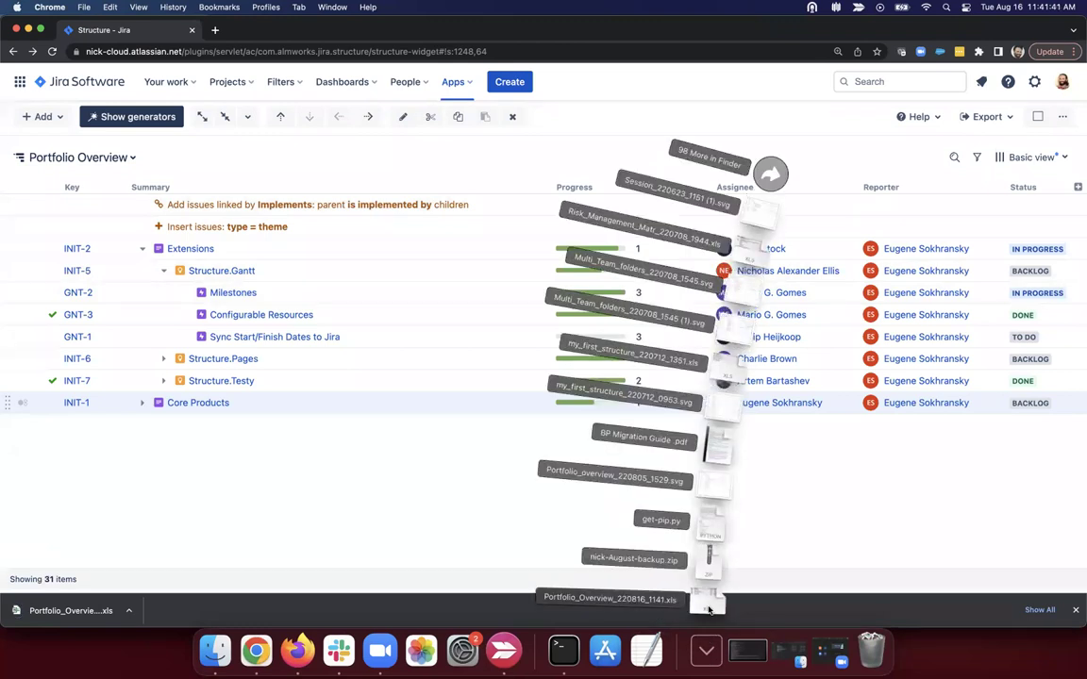
click(707, 594)
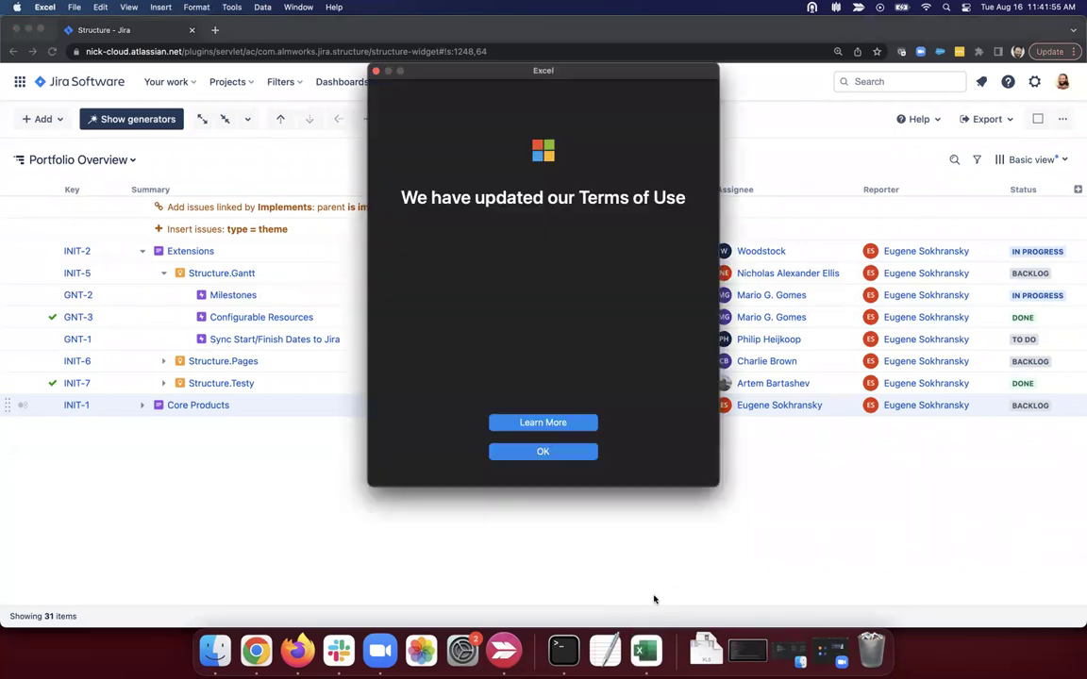
click(543, 451)
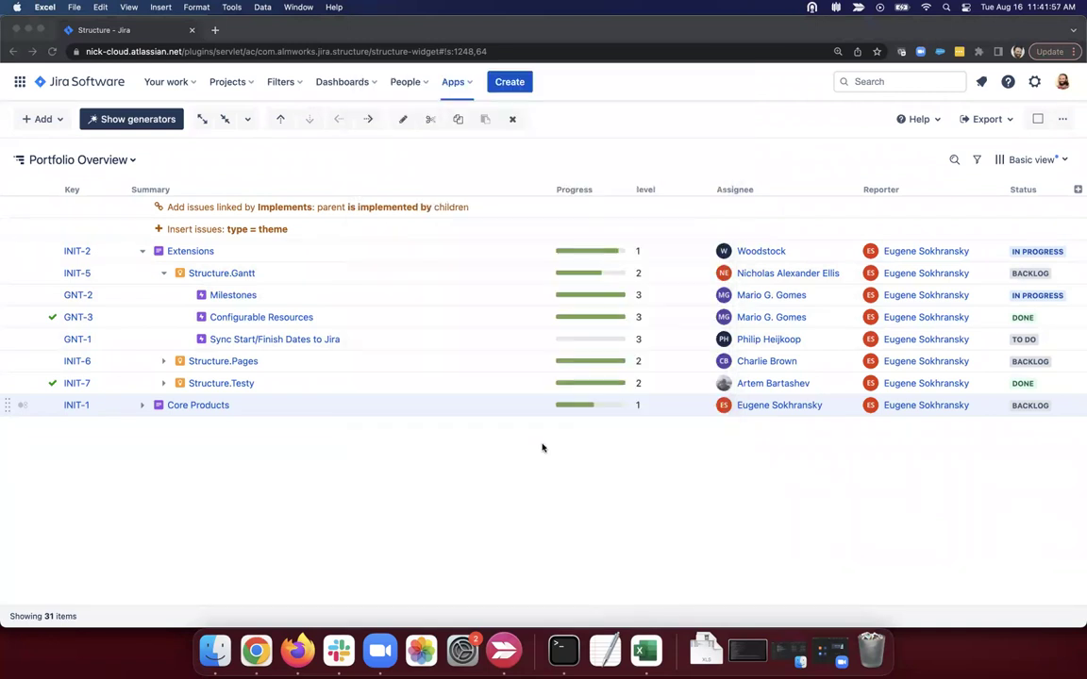
click(644, 643)
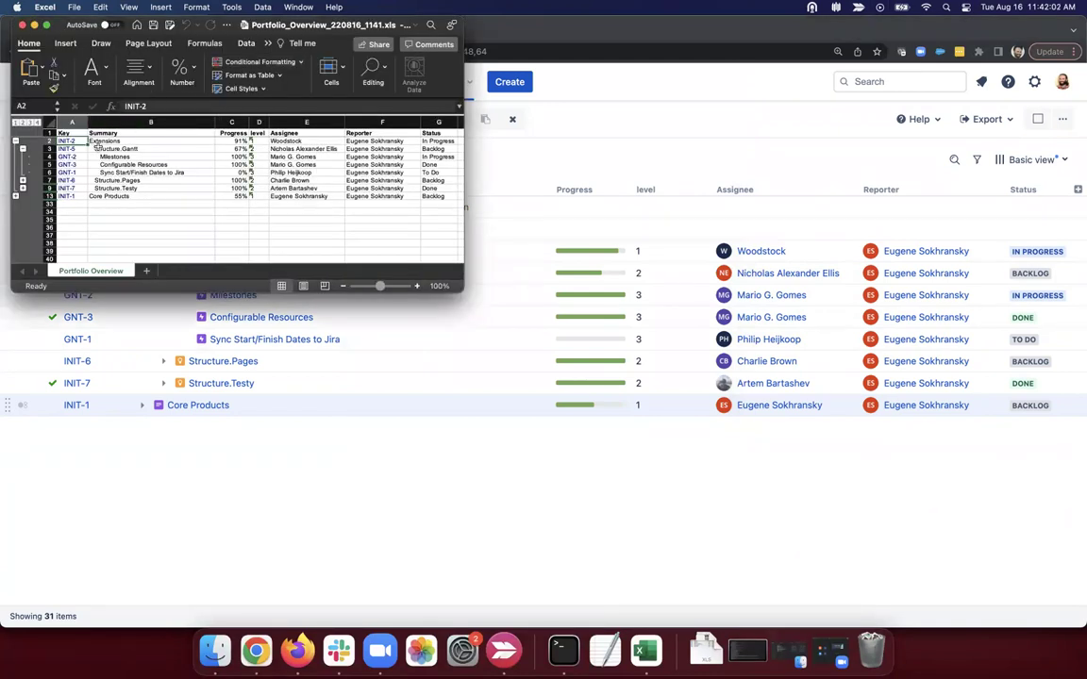
Examine the exported sheet's hierarchy and columns, collapsing and re-expanding the Structure.Gantt rows, and check the Progress value of Extensions.
click(106, 148)
click(114, 156)
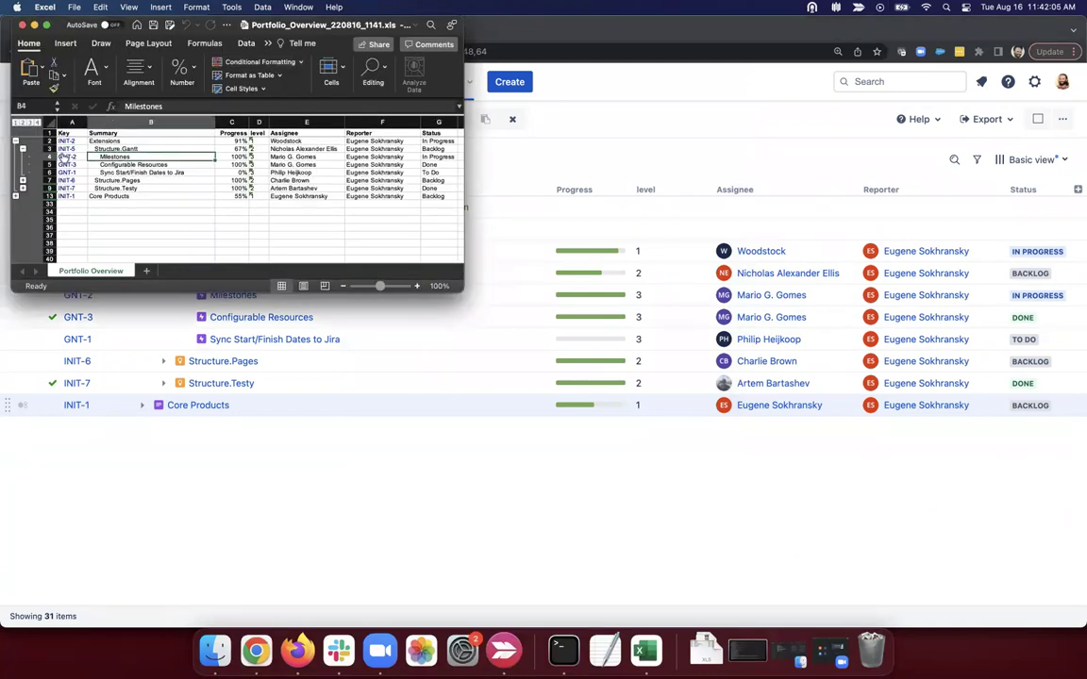
click(23, 149)
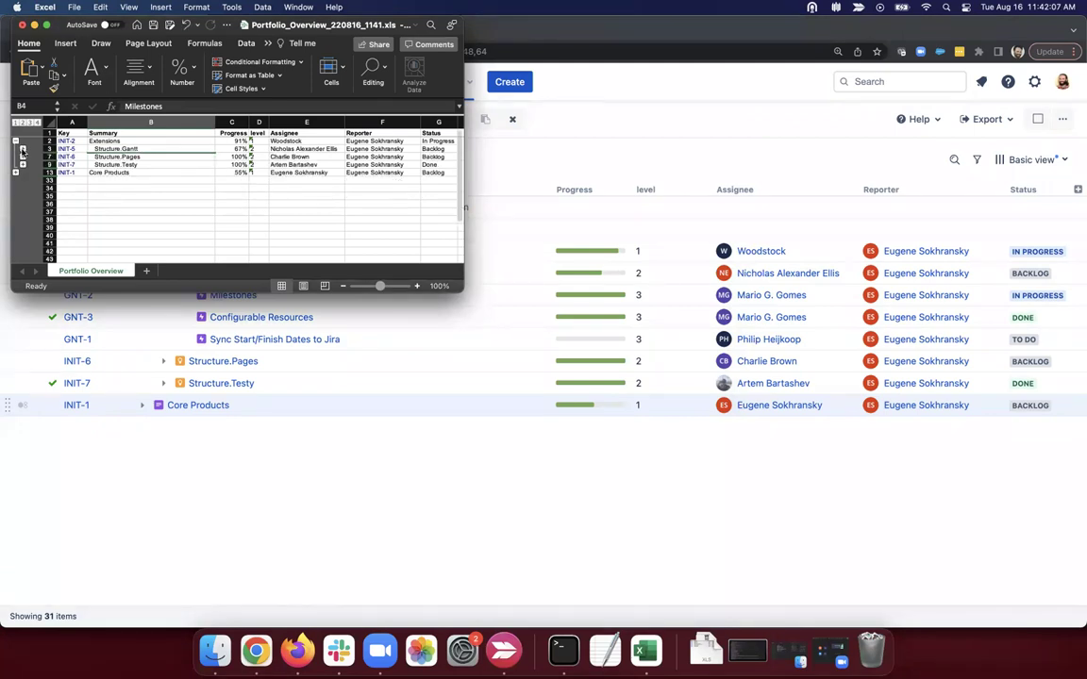
click(23, 149)
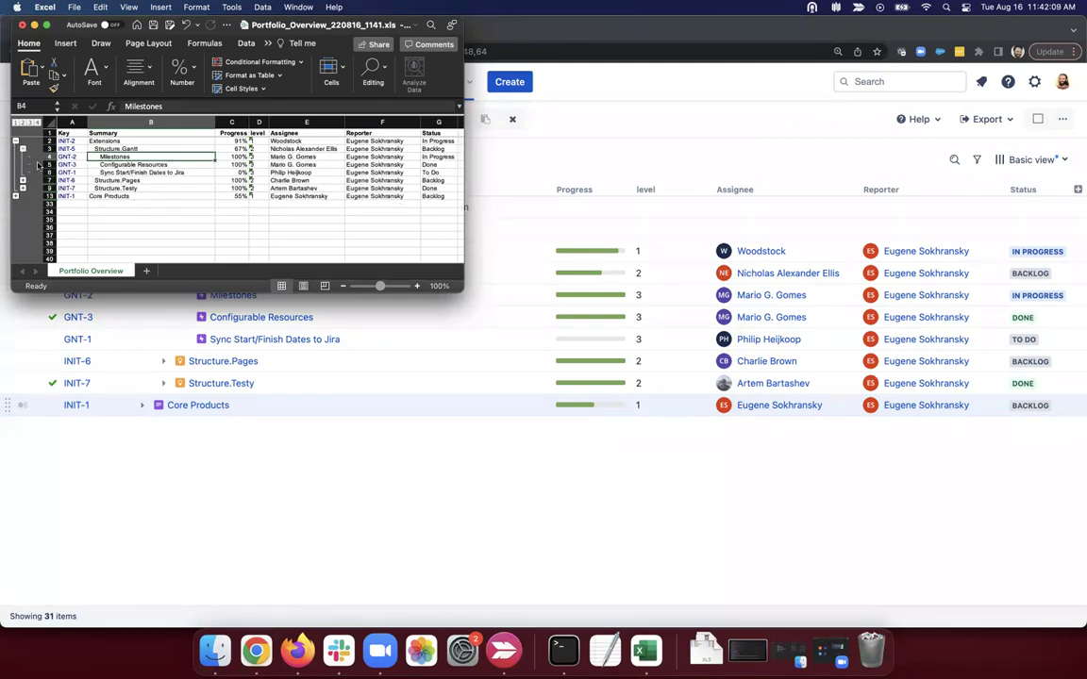
scroll(301, 165, down, 2)
scroll(302, 165, right, 1)
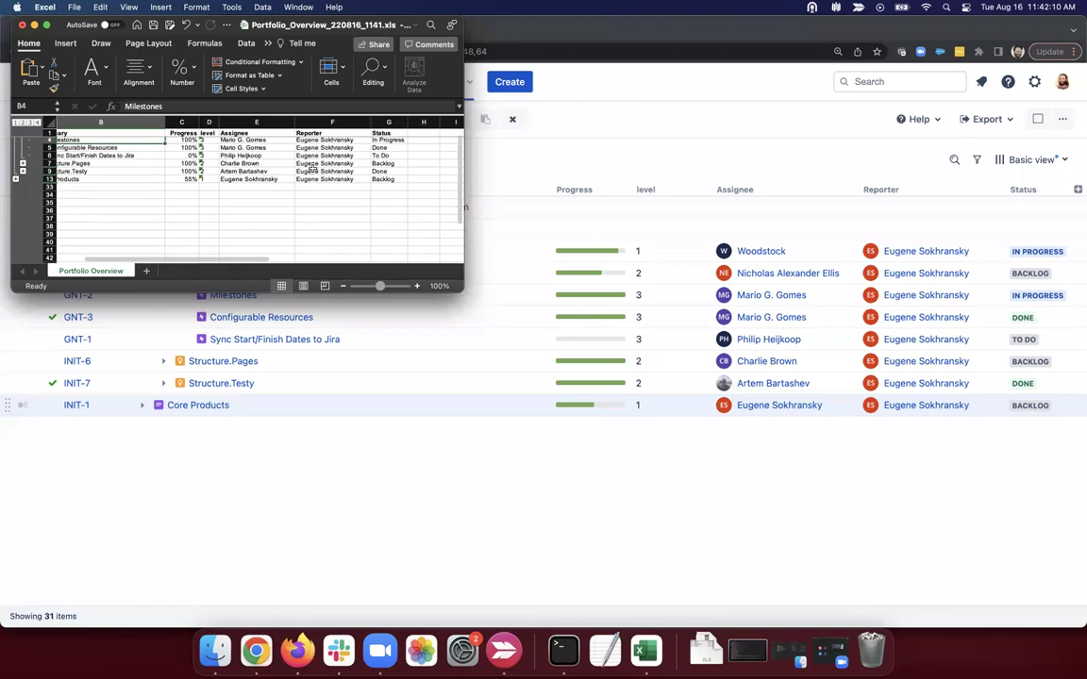
scroll(311, 170, up, 2)
scroll(311, 170, right, 1)
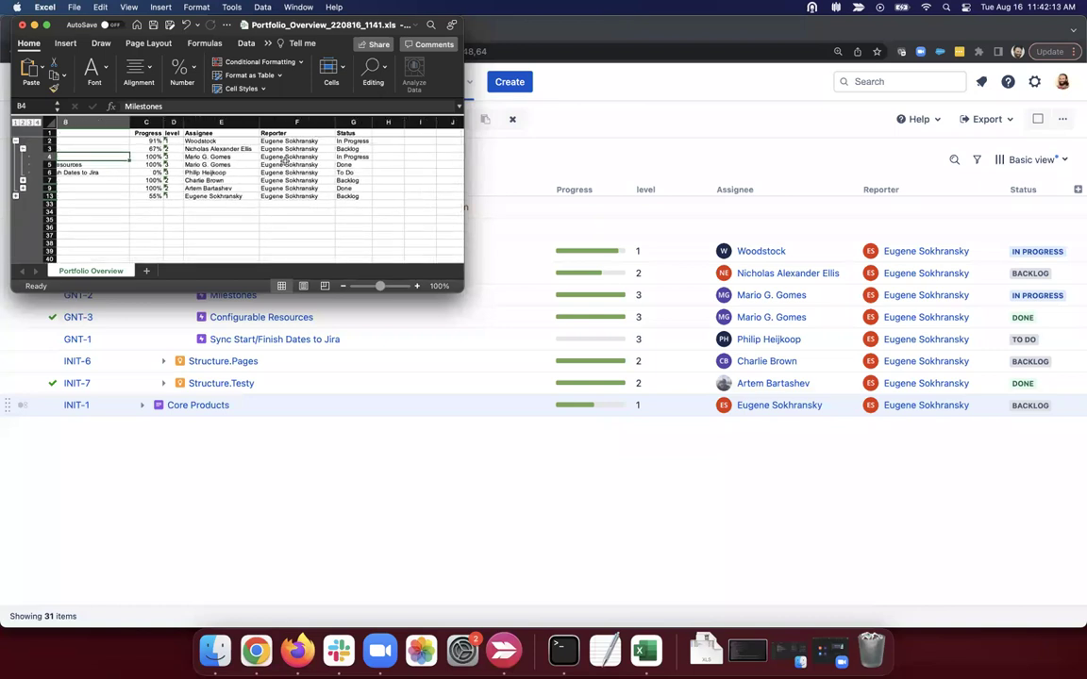
click(146, 141)
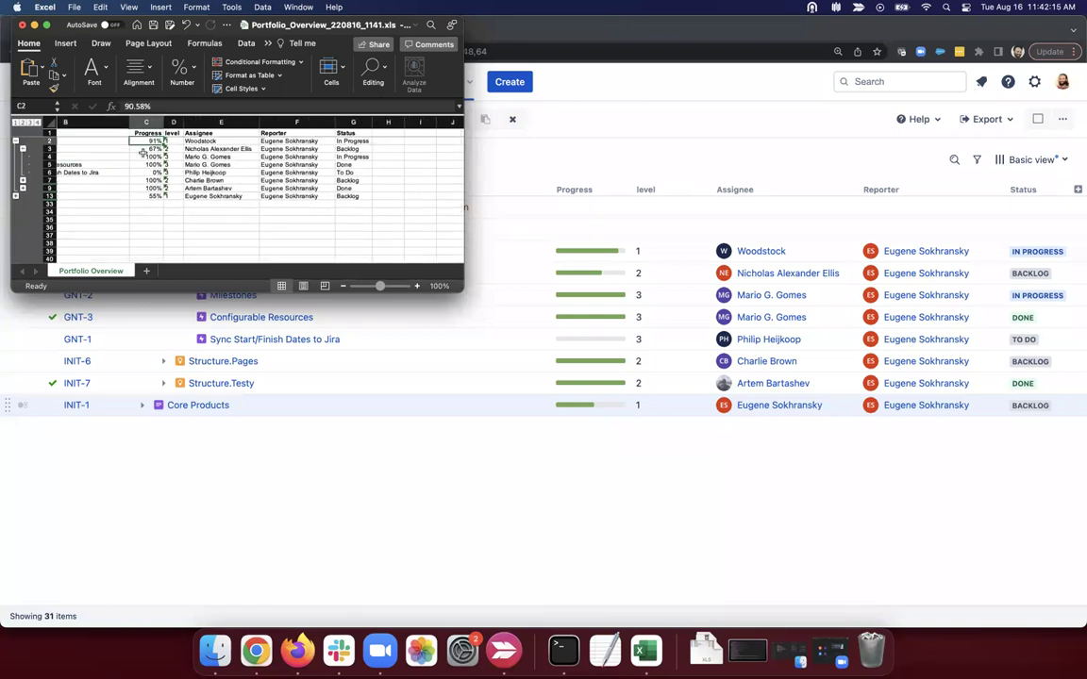
Return to the Jira structure in Chrome and set the Progress column to show percentages.
click(616, 191)
click(621, 190)
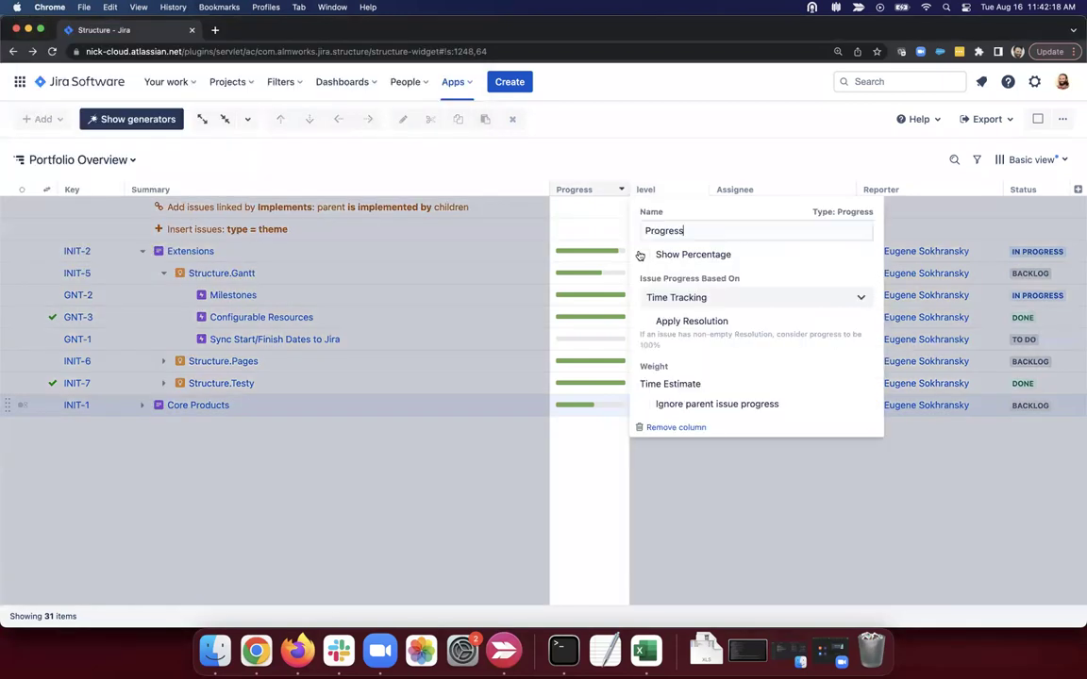
click(646, 256)
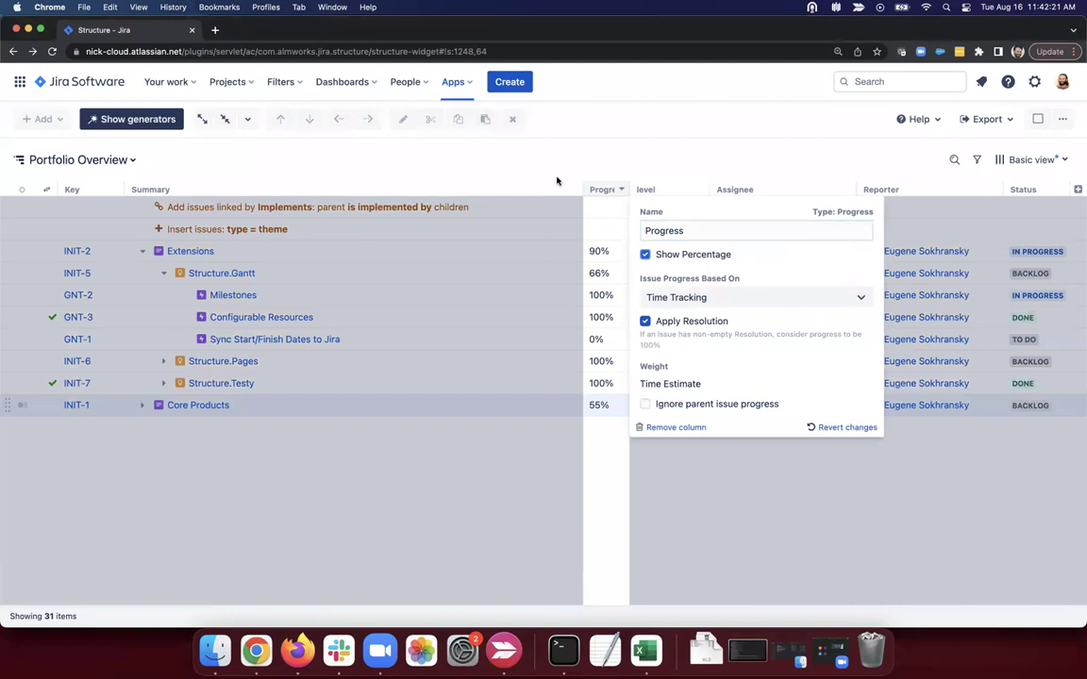
click(509, 170)
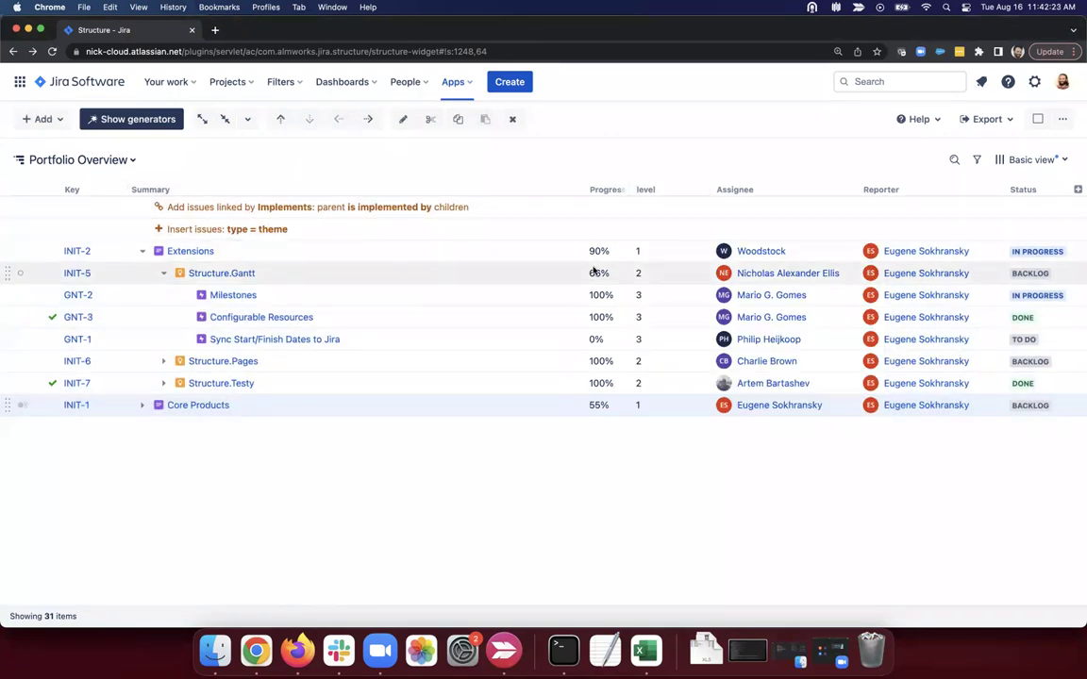
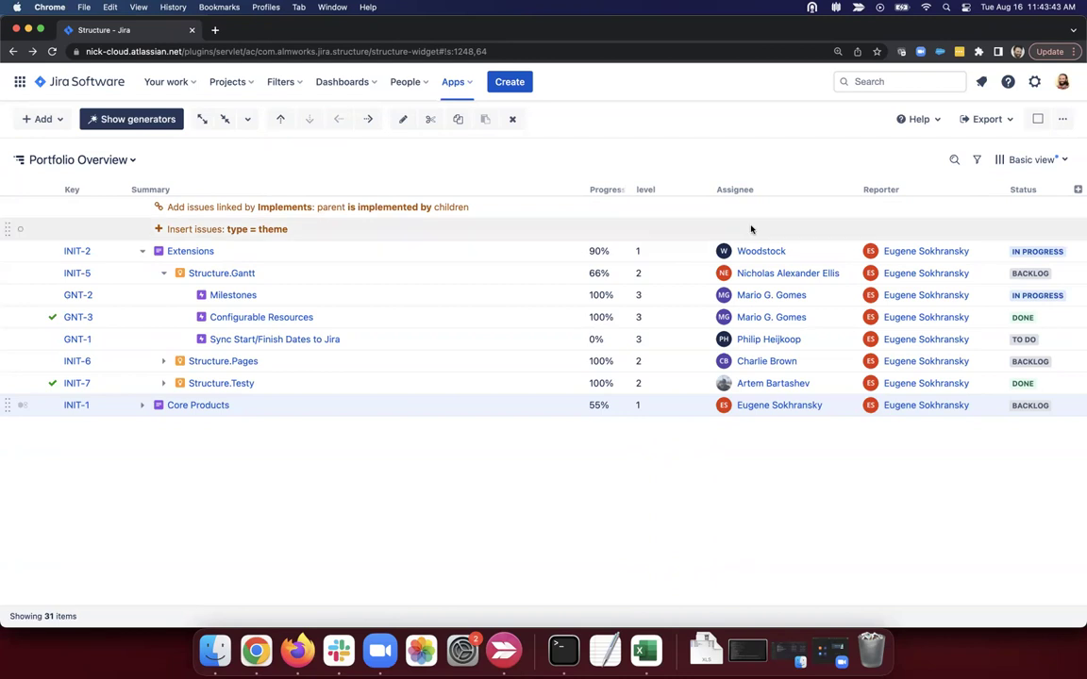
click(1077, 189)
text(li)
key(BackSpace)
key(BackSpace)
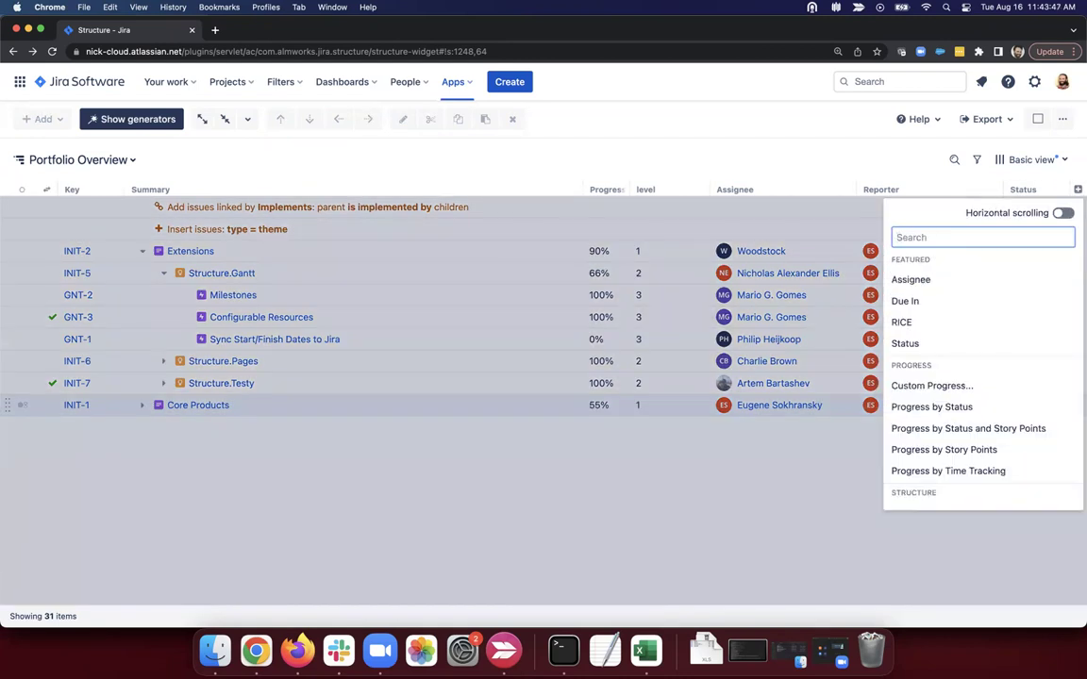
click(885, 160)
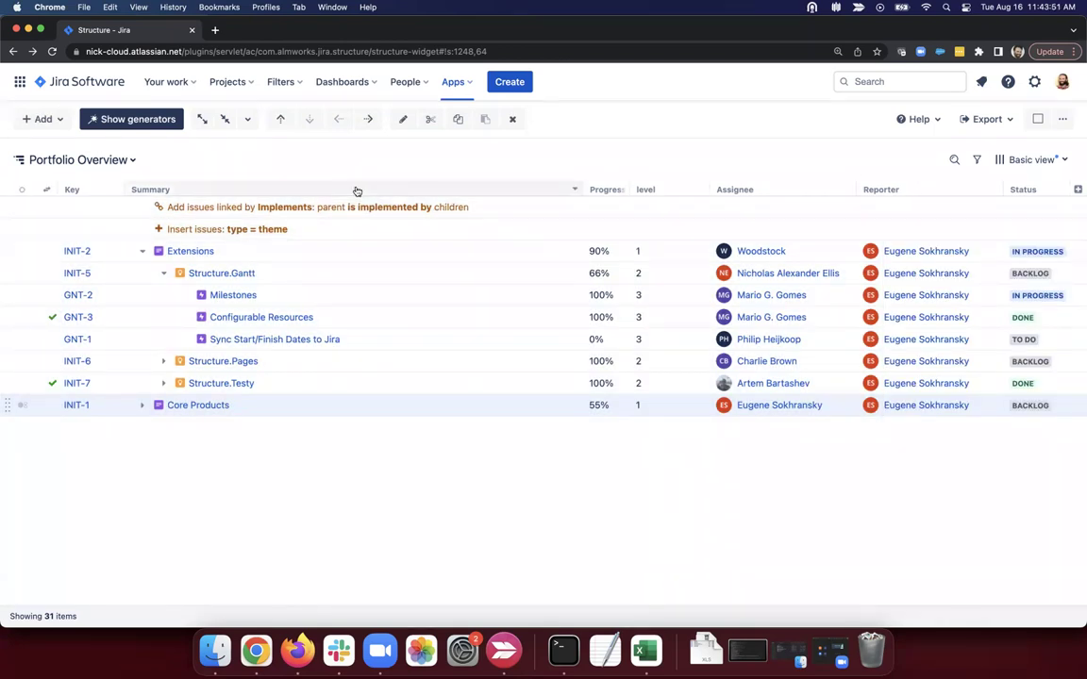
Add an Extend generator for Blocks links, where the parent issue is blocked by the sub-issue, on levels 3 to 6.
click(43, 118)
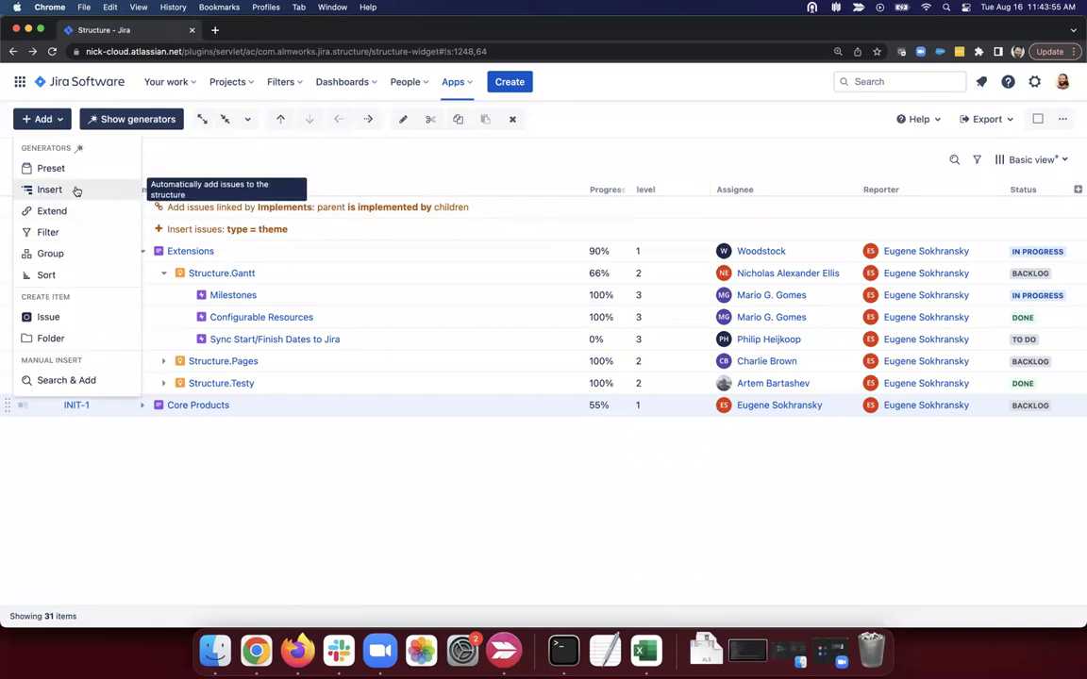
click(52, 210)
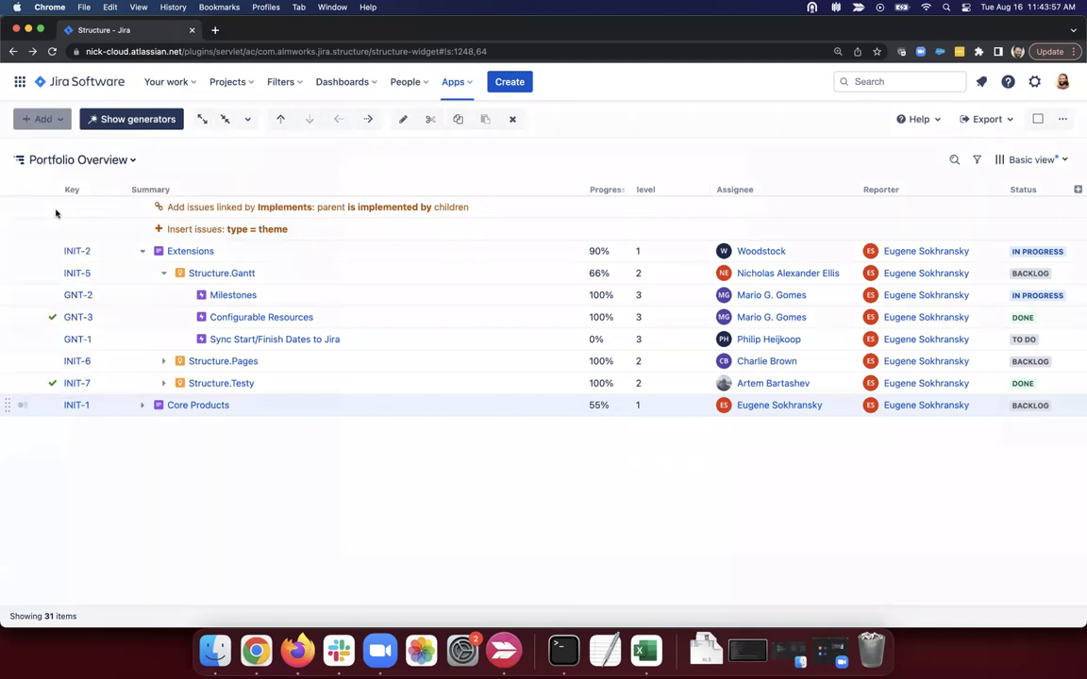
click(476, 252)
click(481, 236)
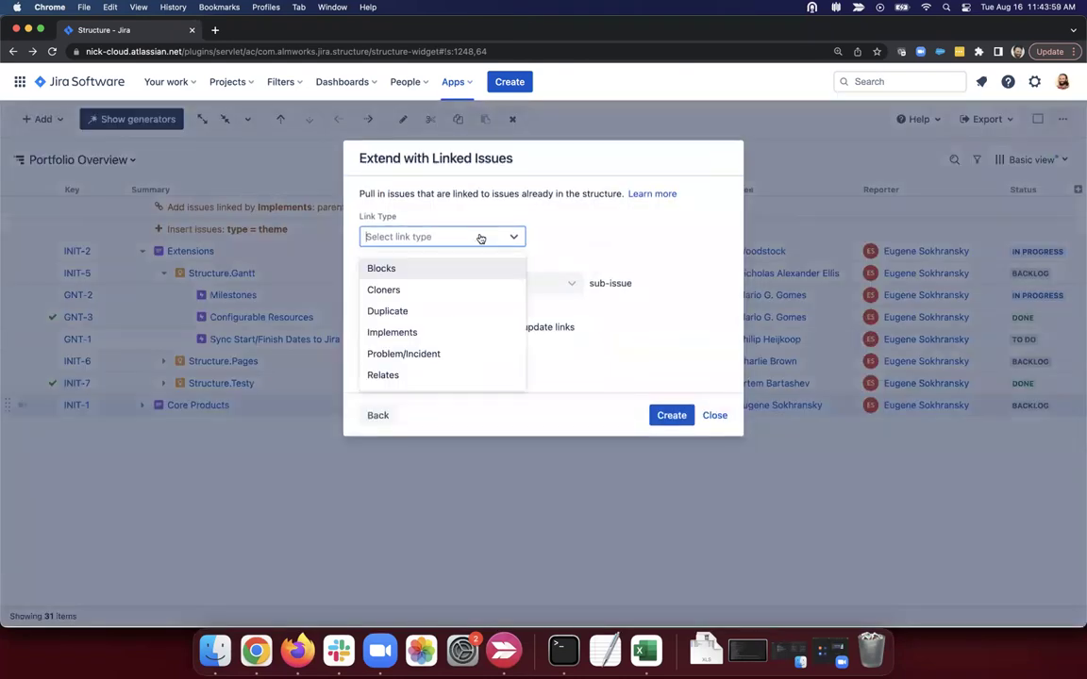
click(444, 269)
click(543, 281)
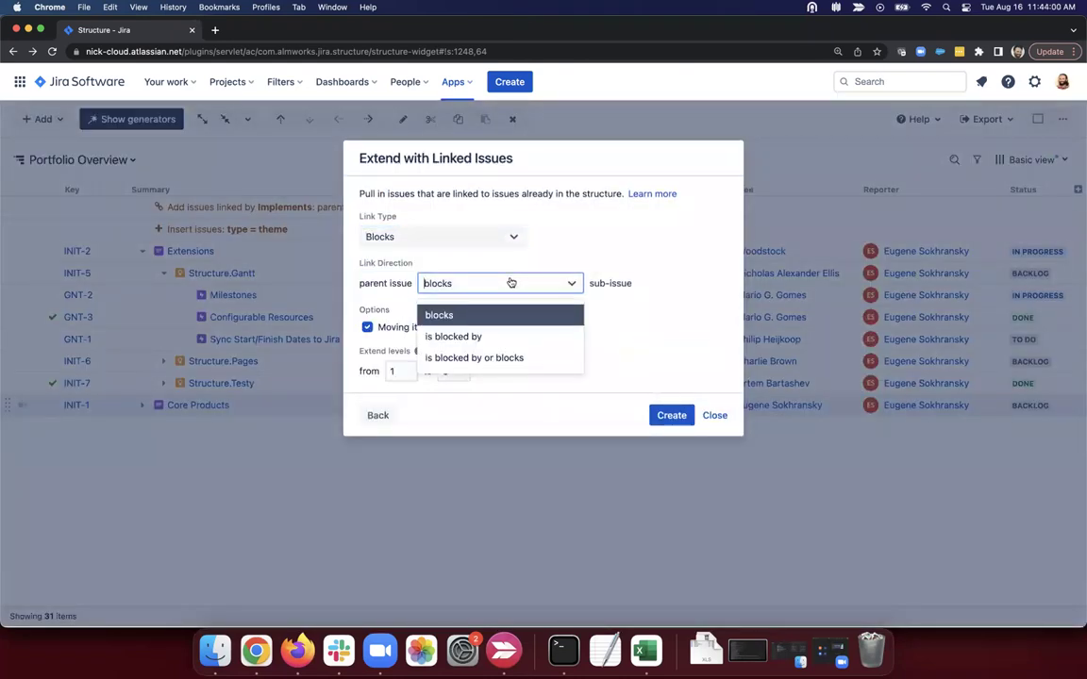
click(477, 336)
click(407, 368)
click(406, 368)
click(460, 368)
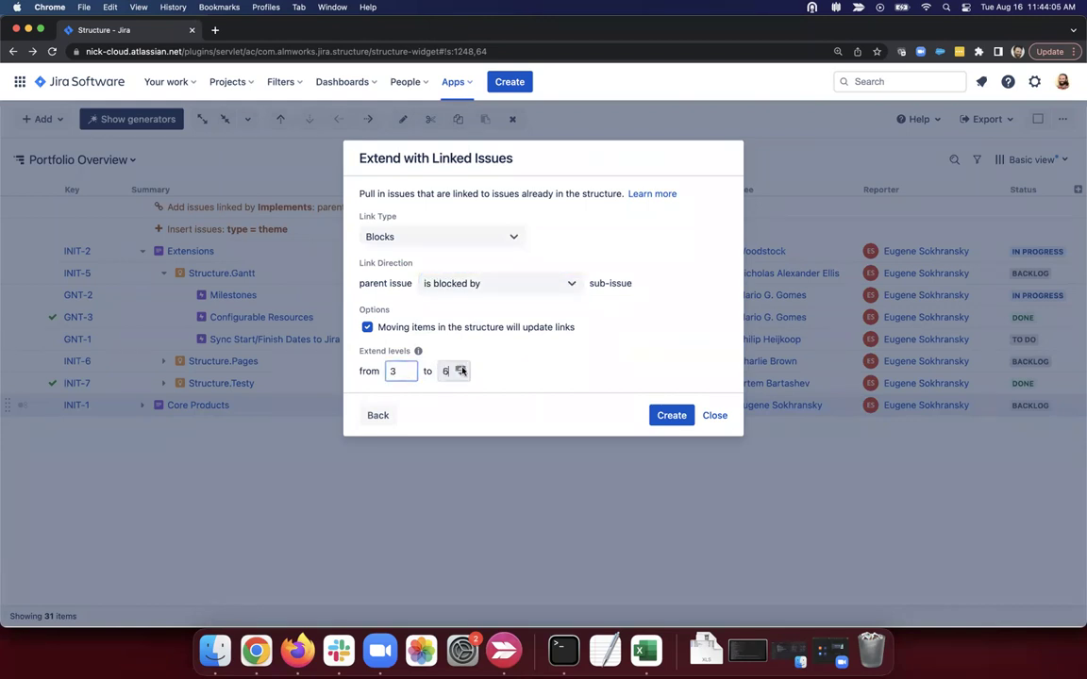
click(669, 416)
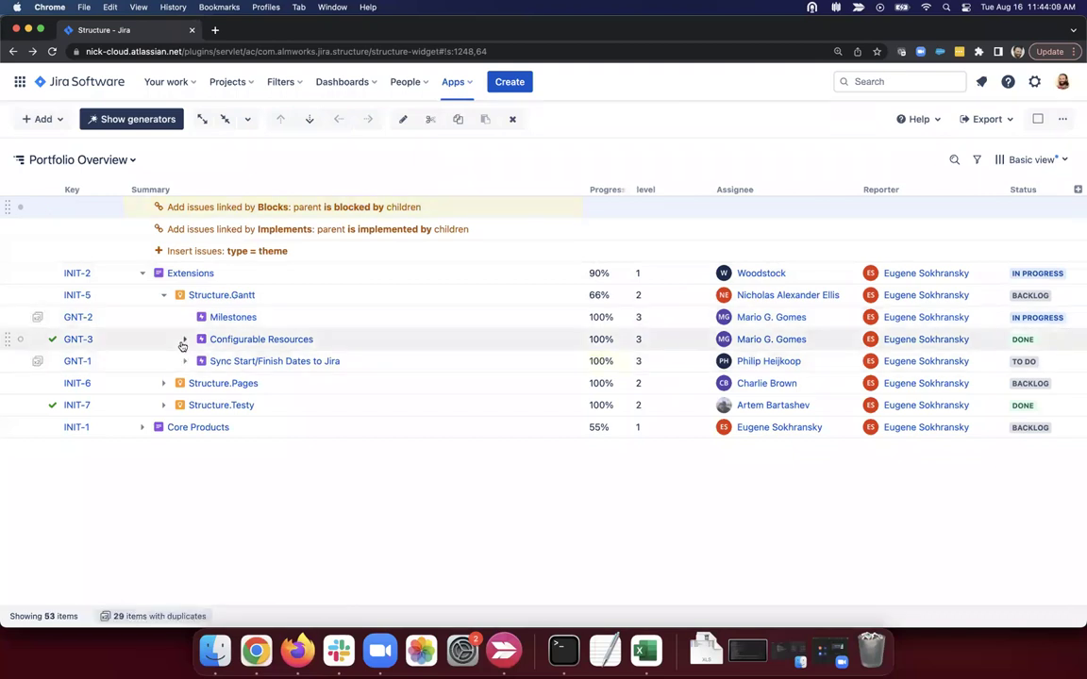
Expand Configurable Resources, Support Multiple Confluence Instances and Tableau integration to examine the chain of blocking issues.
click(184, 342)
click(206, 362)
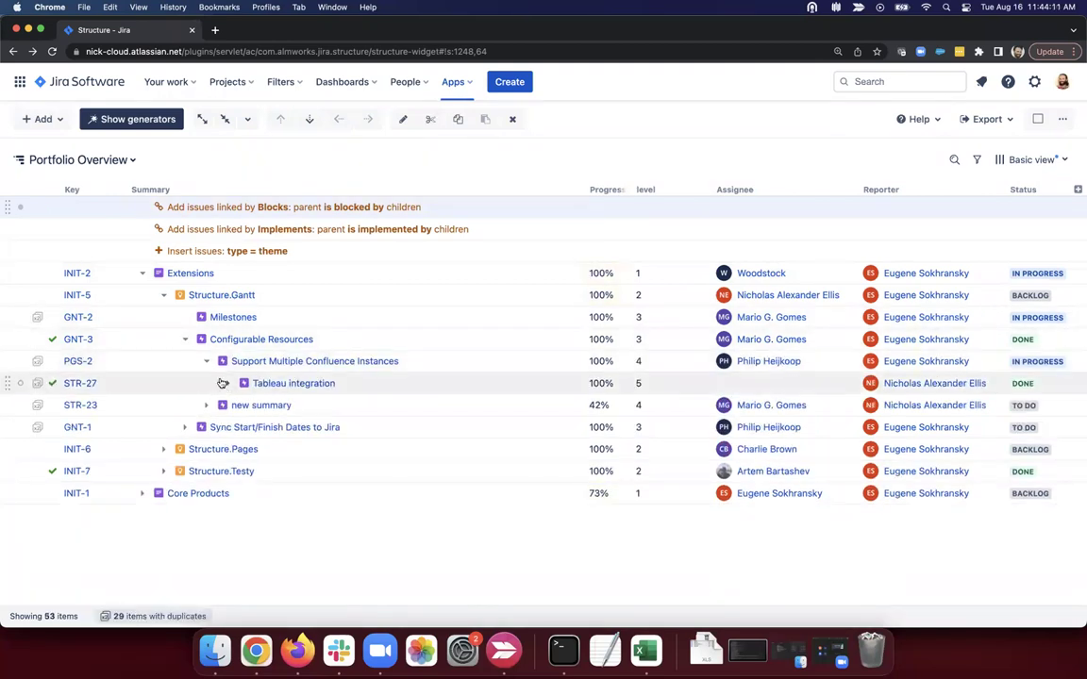
click(226, 384)
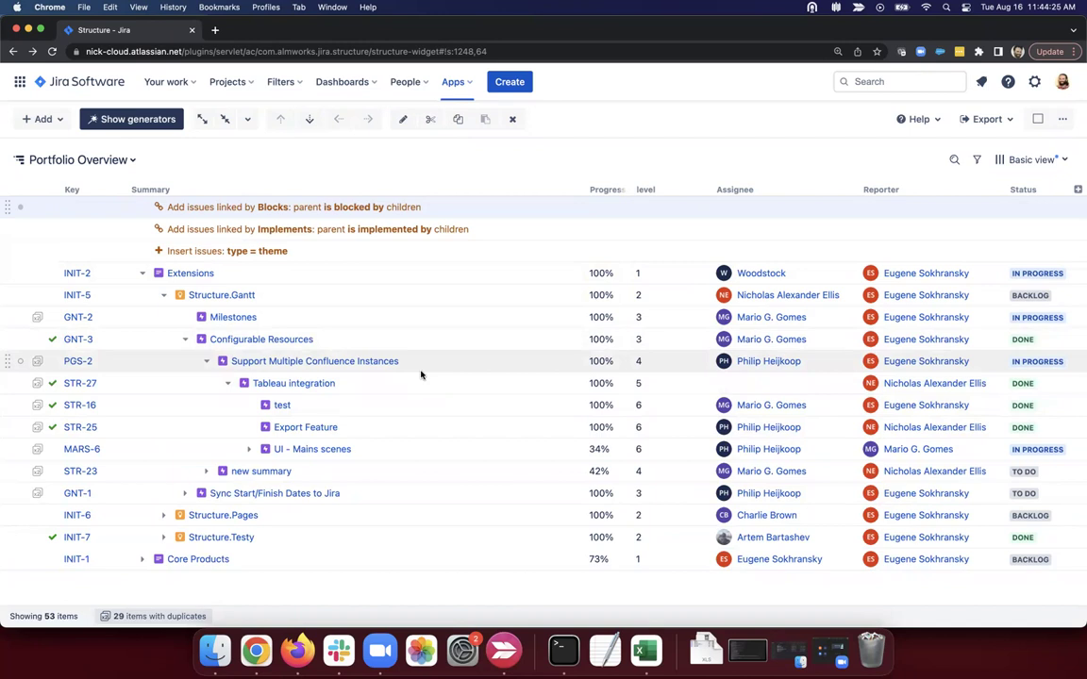
Open the ALM Works Help Center in a new browser tab, search for "sample formulas" and open the Sample Formulas article.
key(super+t)
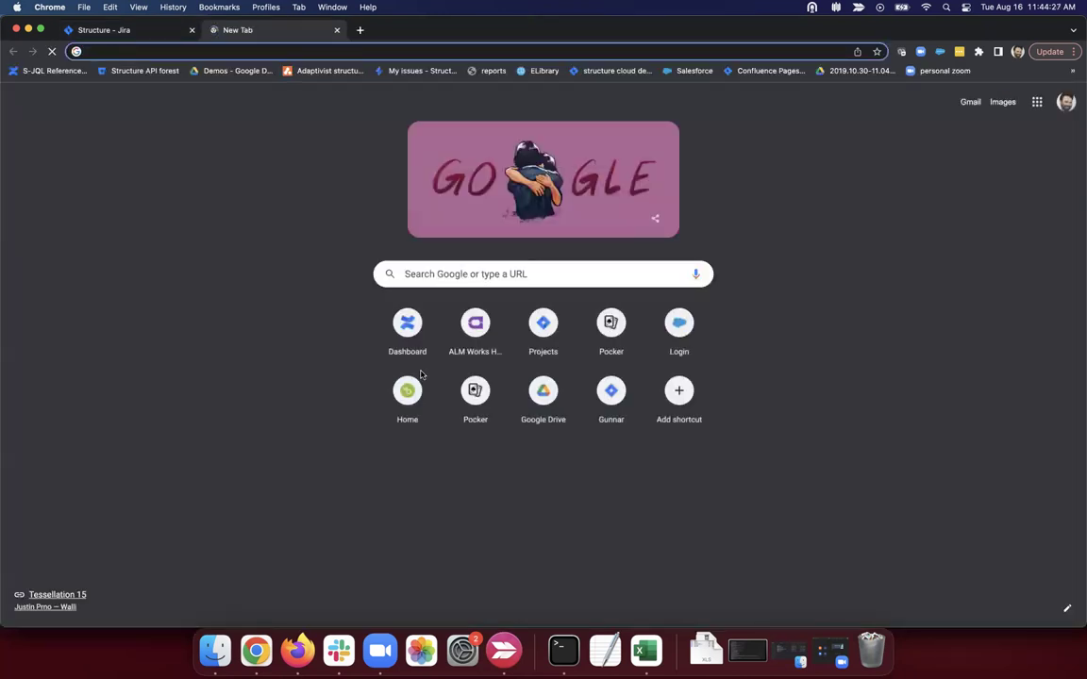
text(wiki)
key(Return)
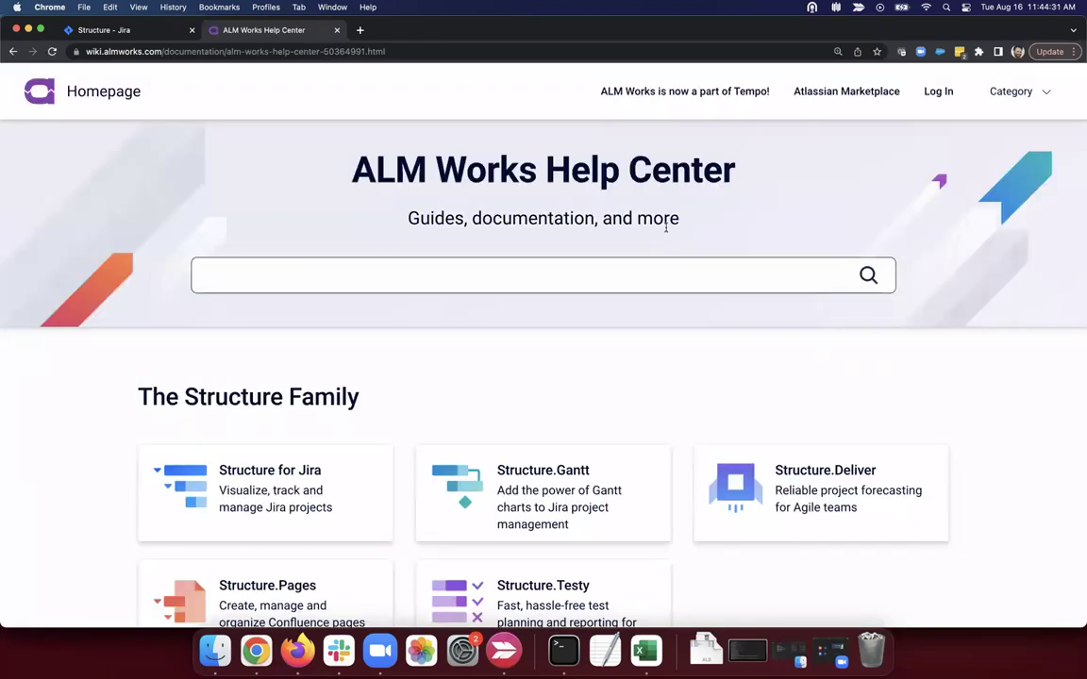
text(sampe formulas)
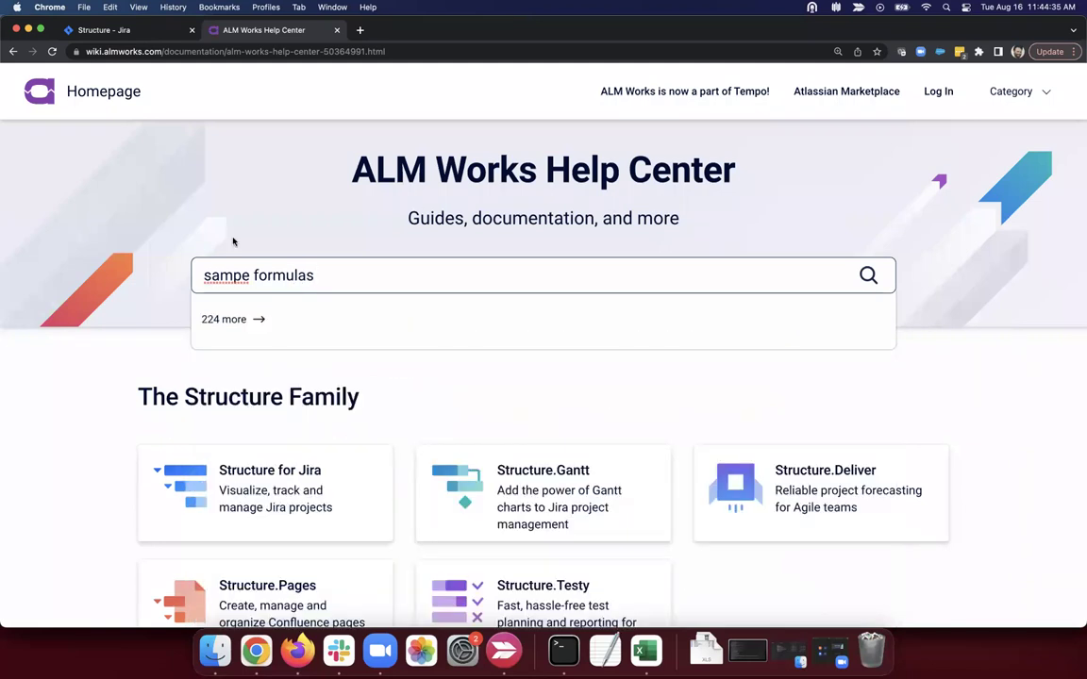
click(240, 273)
text(l)
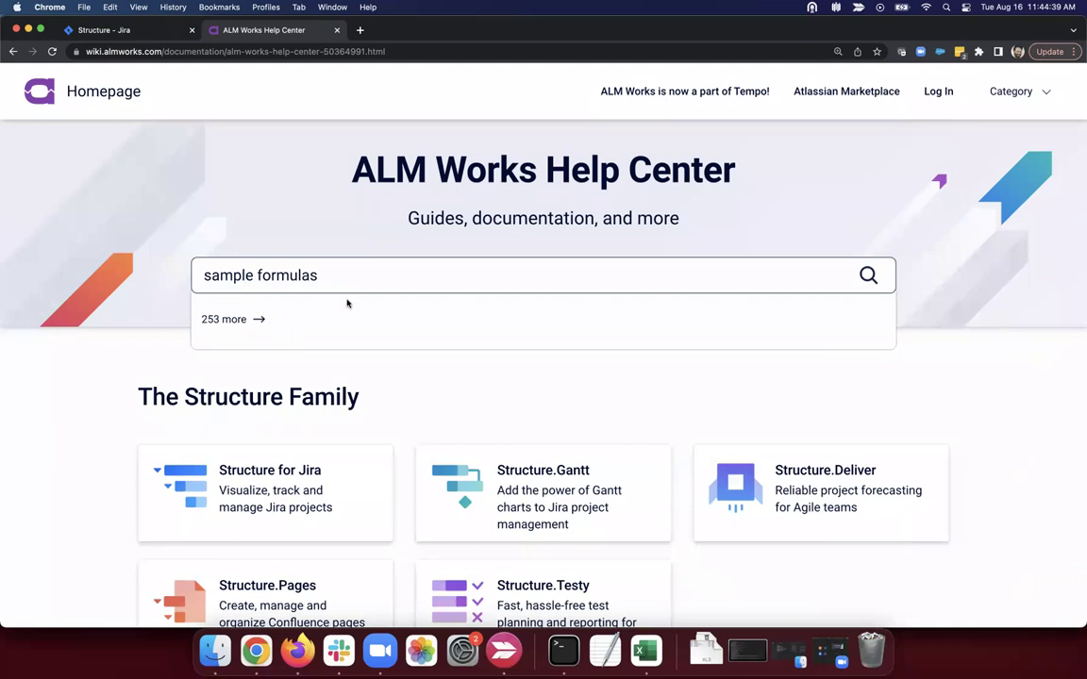
key(Return)
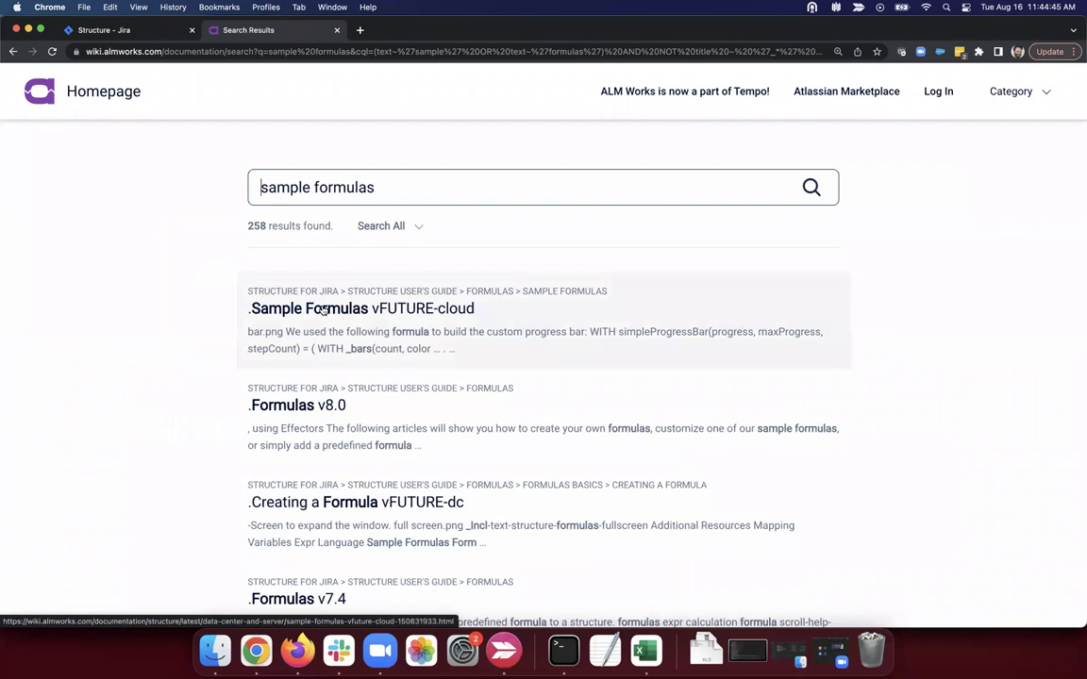
click(323, 309)
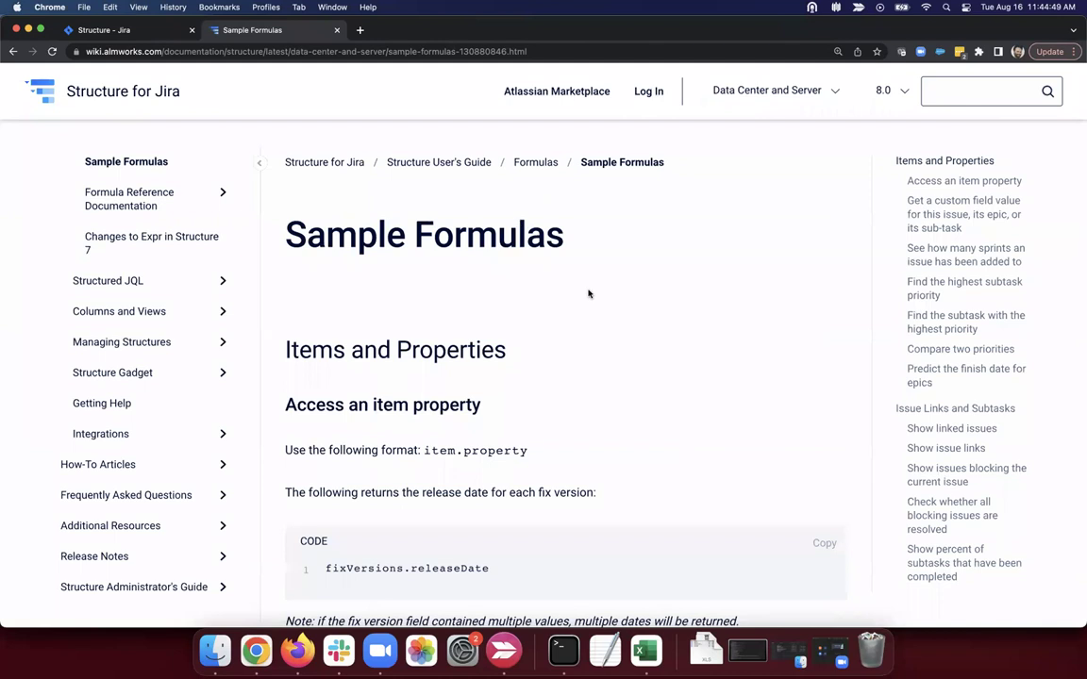
Examine the Issue Links and Subtasks samples, highlight the FILTER line of the blocking-issues formula, and close the documentation.
click(945, 410)
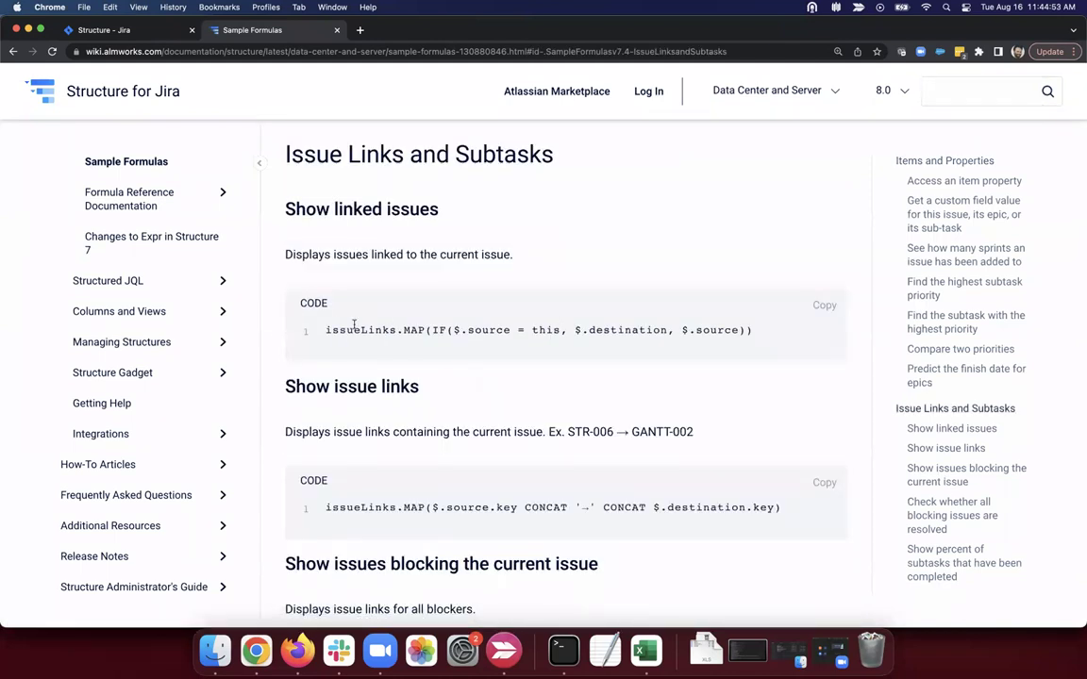
scroll(373, 408, down, 3)
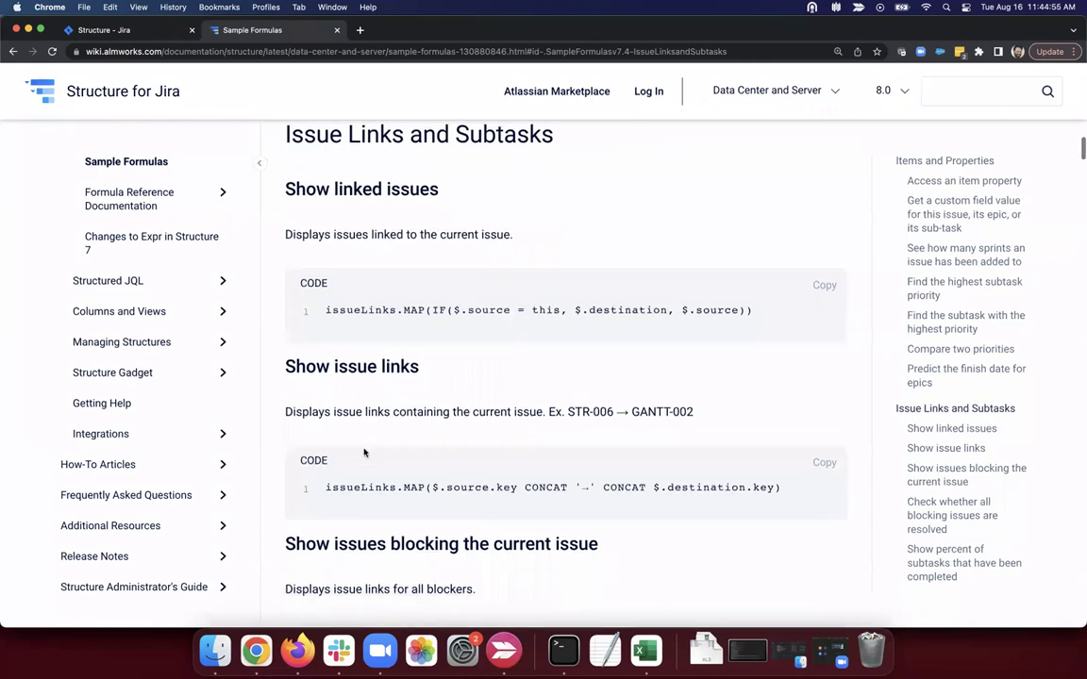
scroll(373, 407, down, 3)
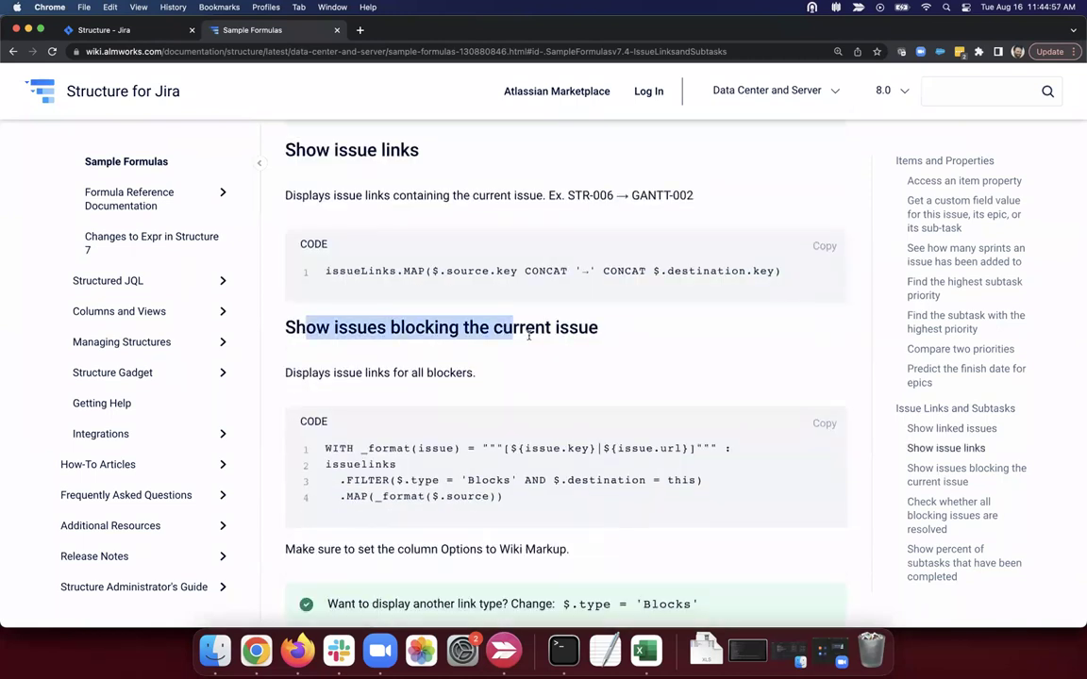
scroll(407, 443, down, 2)
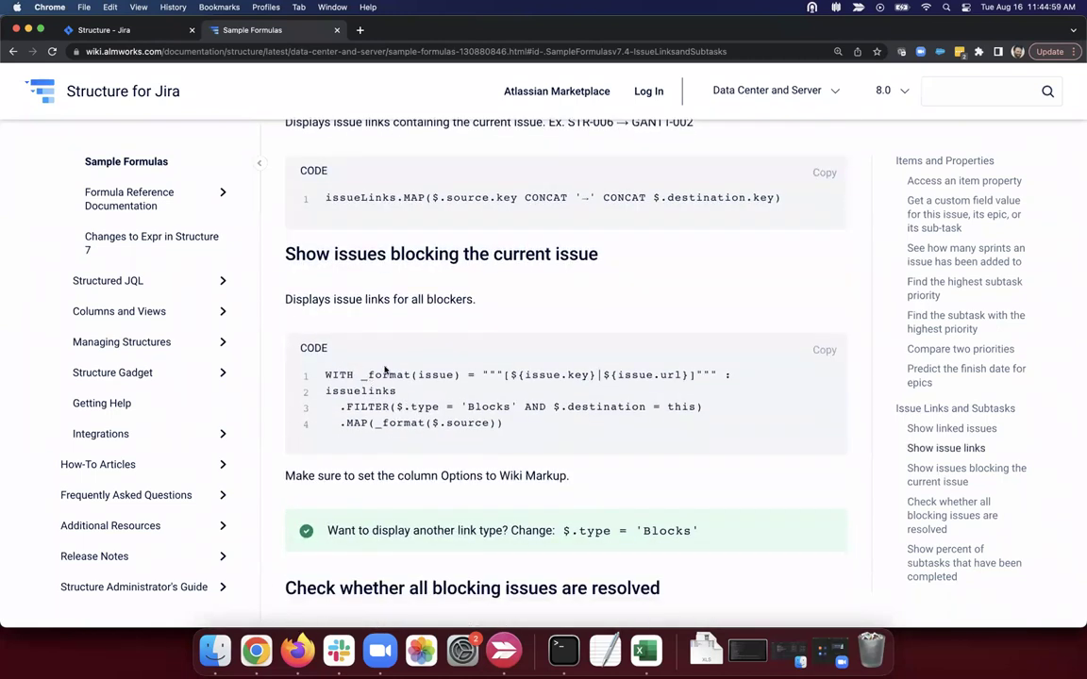
mouse_move(337, 407)
mouse_down()
mouse_move(701, 406)
mouse_move(347, 412)
mouse_up()
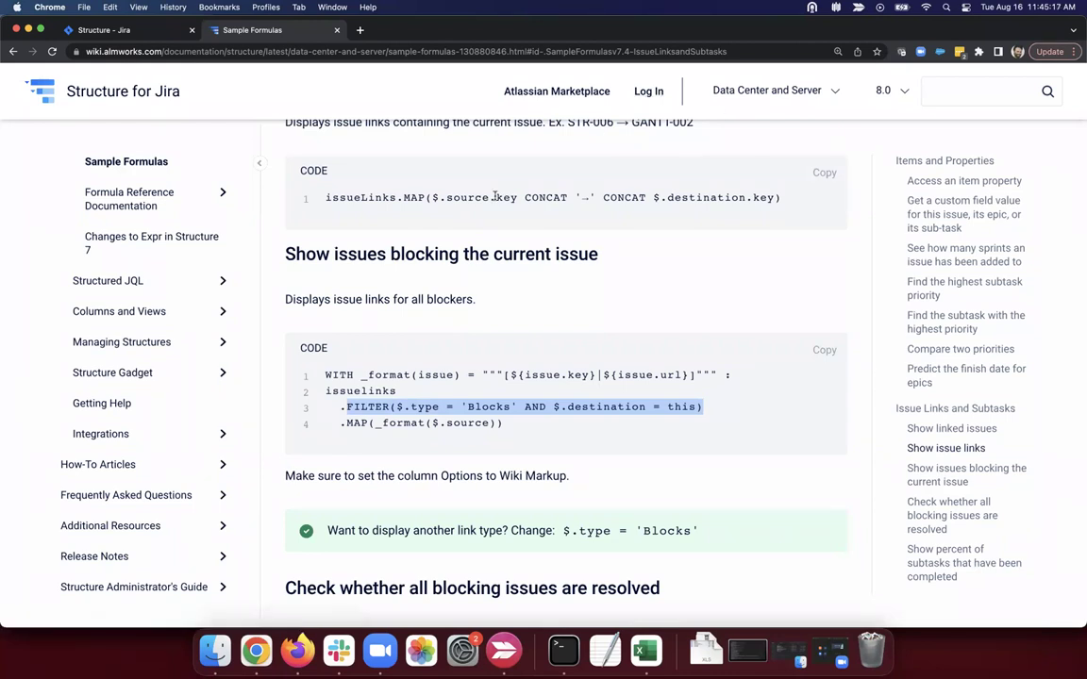
key(super+w)
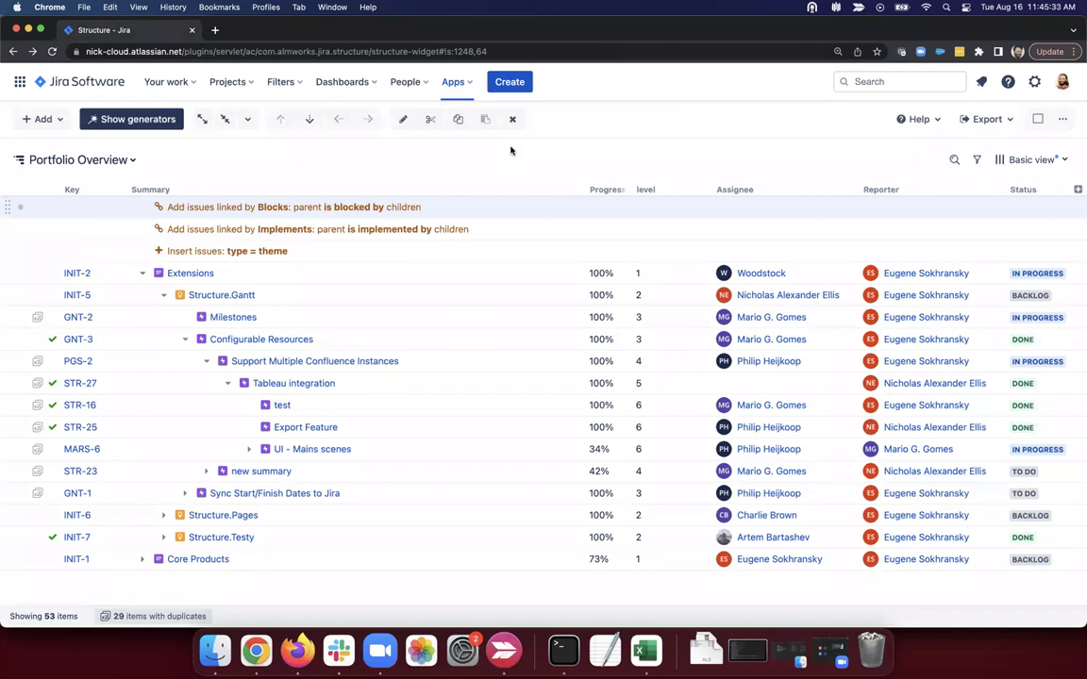
Add the Σ Original estimate and Time Spent columns to the Portfolio Overview structure.
click(1077, 190)
text(ori)
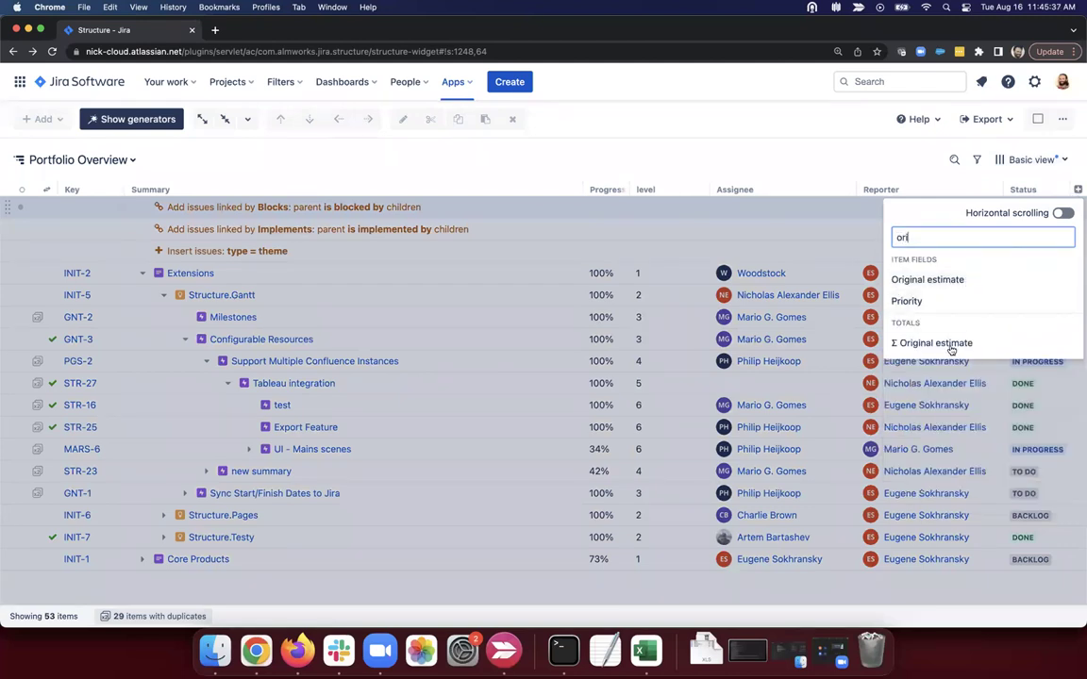
click(952, 344)
click(1077, 189)
text(time)
click(982, 320)
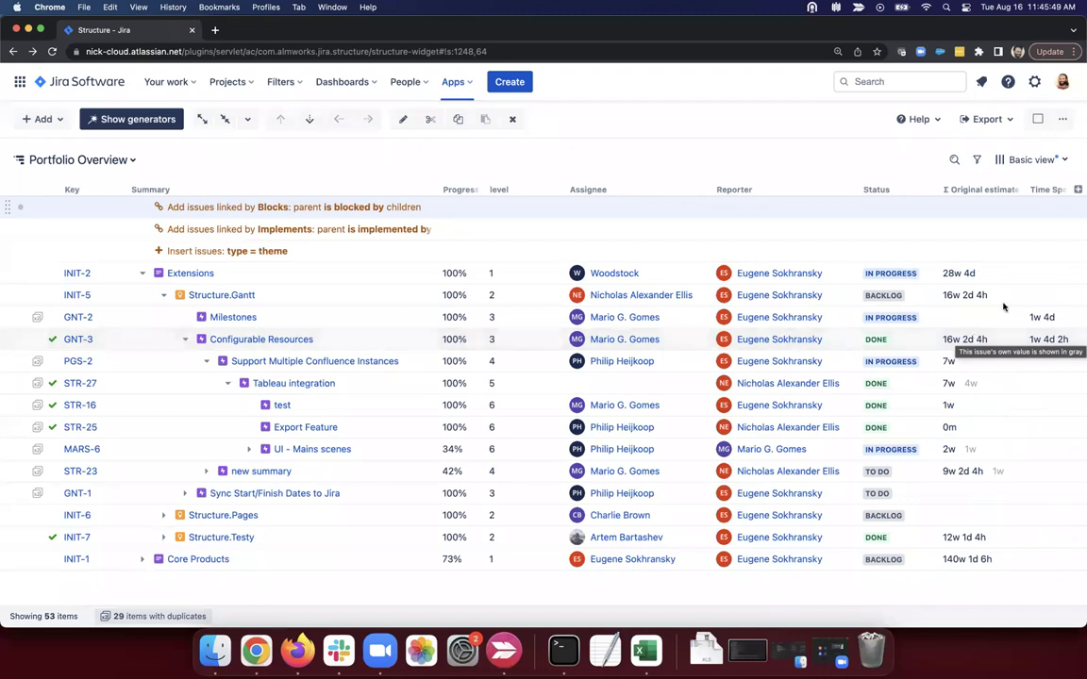
click(1077, 189)
text(temp)
key(BackSpace)
key(BackSpace)
key(BackSpace)
key(BackSpace)
text(ac)
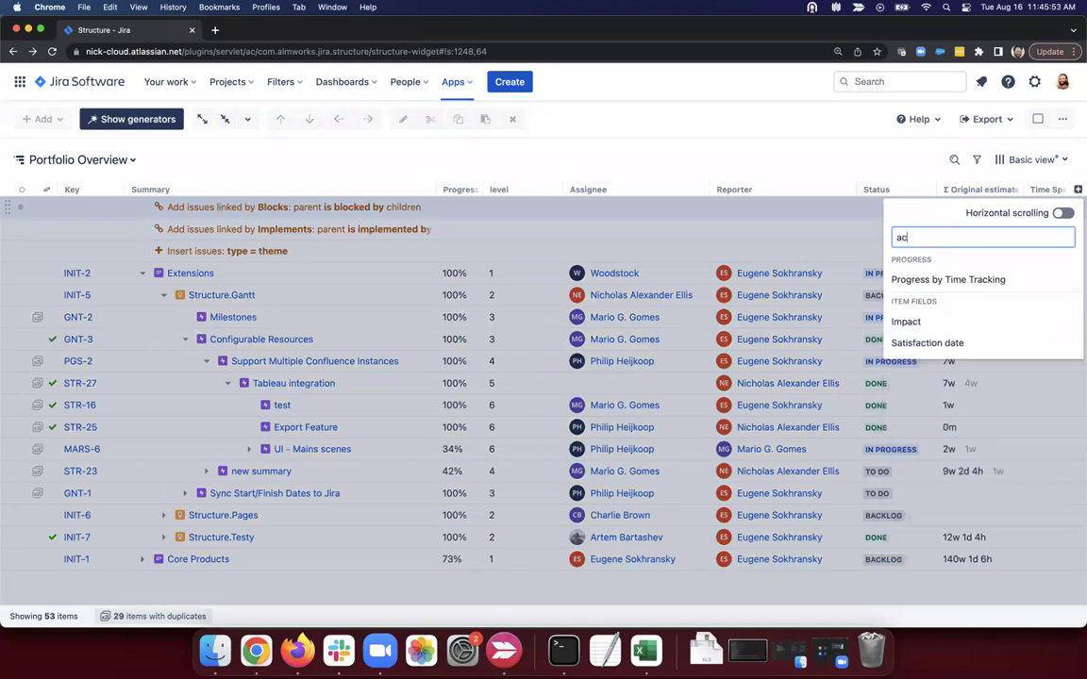
text(d)
key(BackSpace)
key(BackSpace)
key(BackSpace)
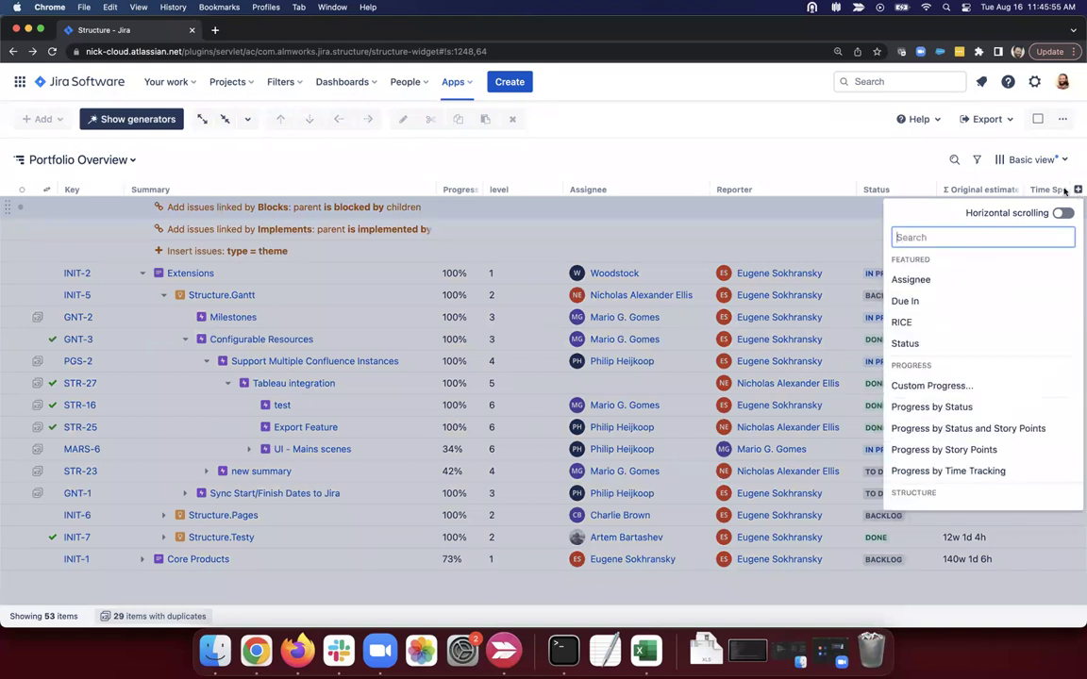
click(870, 155)
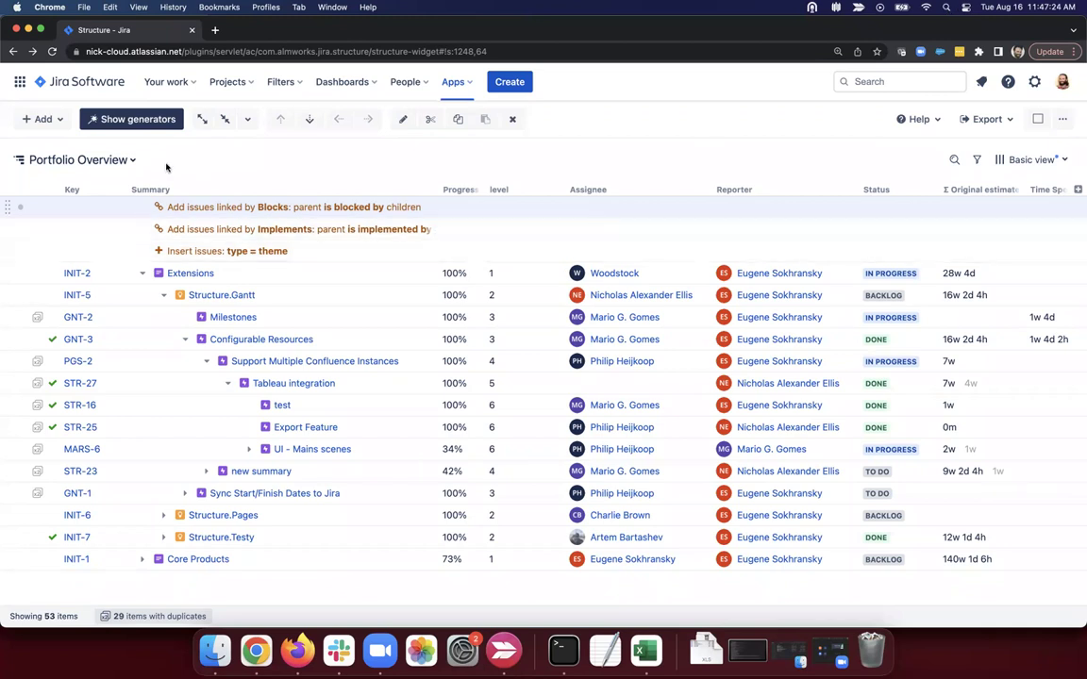
Open the sprint reporting structure and collapse all its items to the sprint level.
click(132, 160)
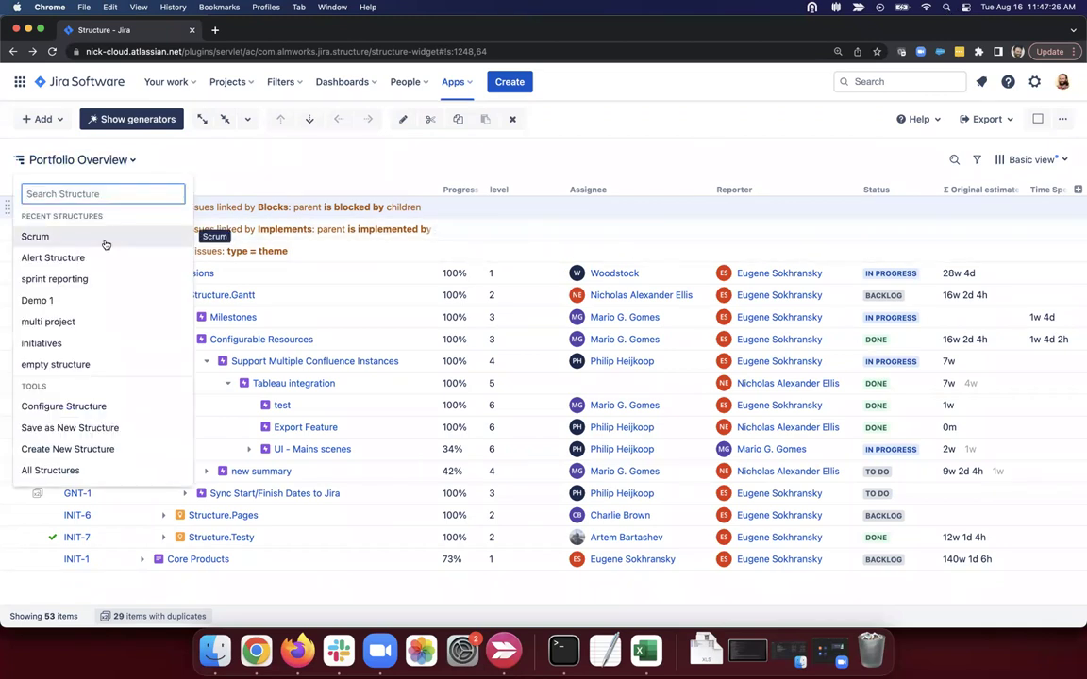
click(102, 279)
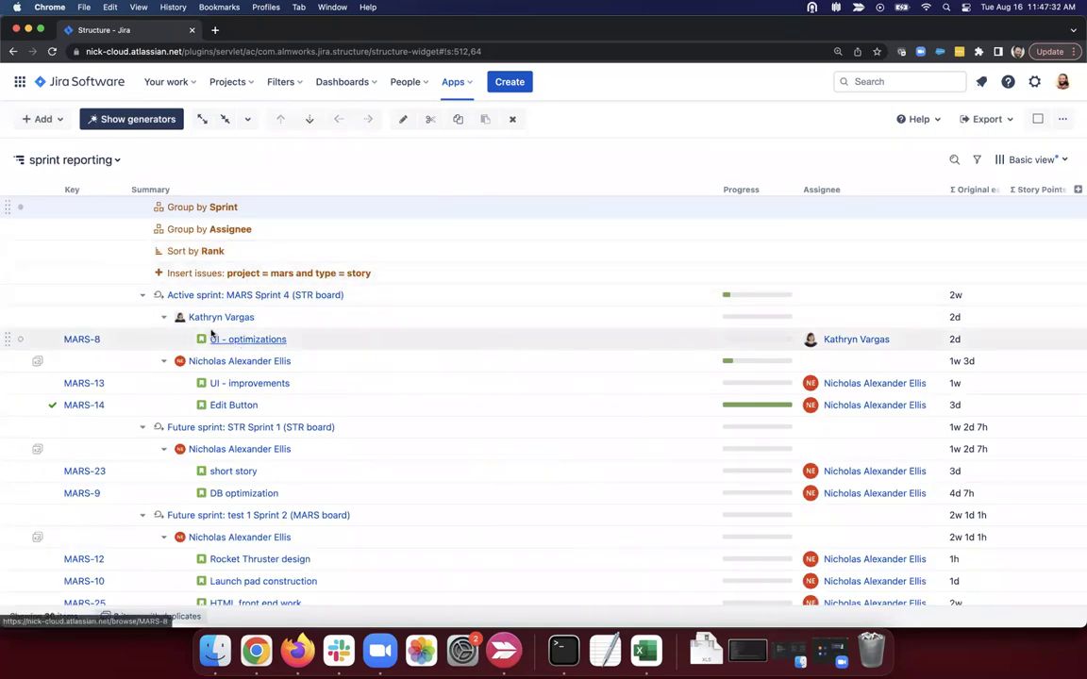
click(225, 119)
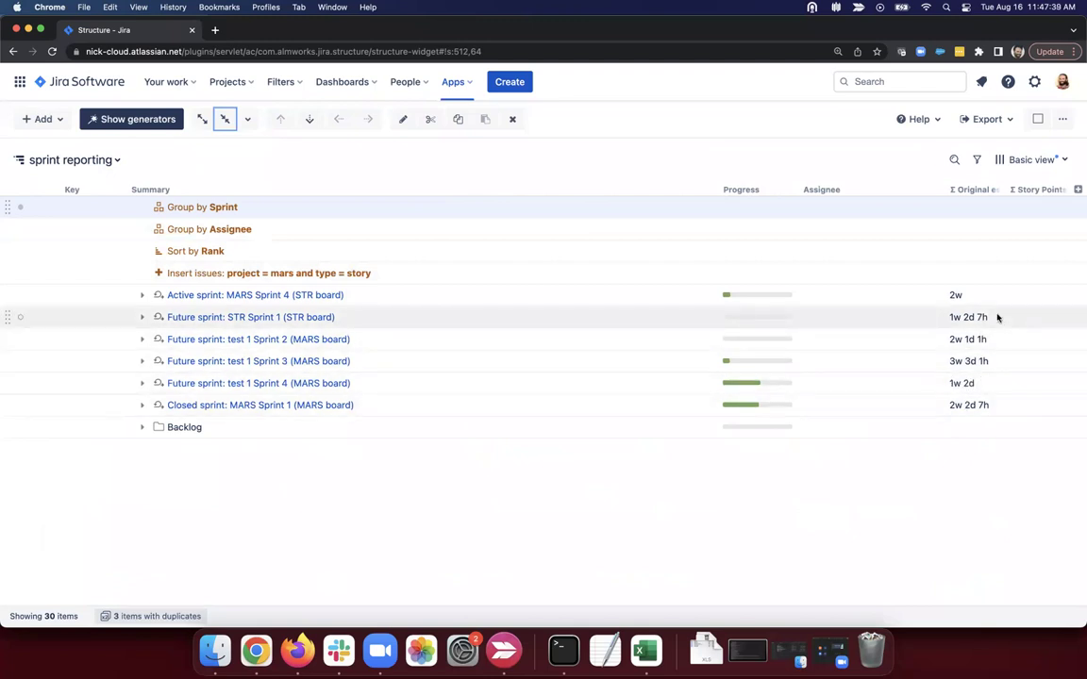
Add a Formula column to the sprint reporting structure with the expression original_estimate_sum > some_value.
click(1077, 190)
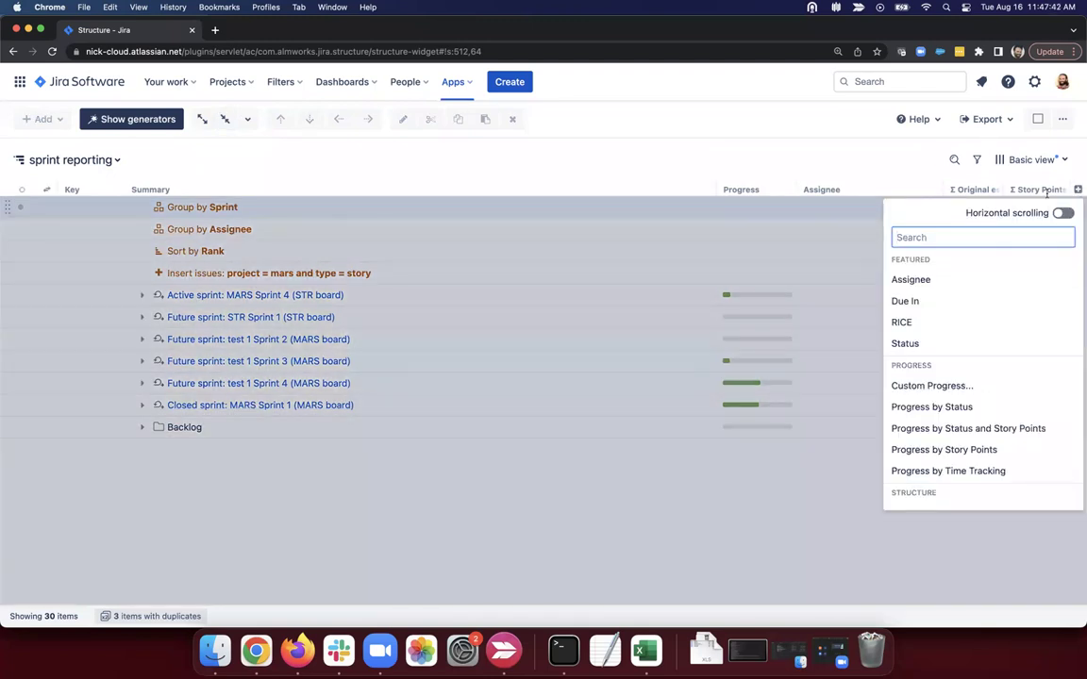
text(form)
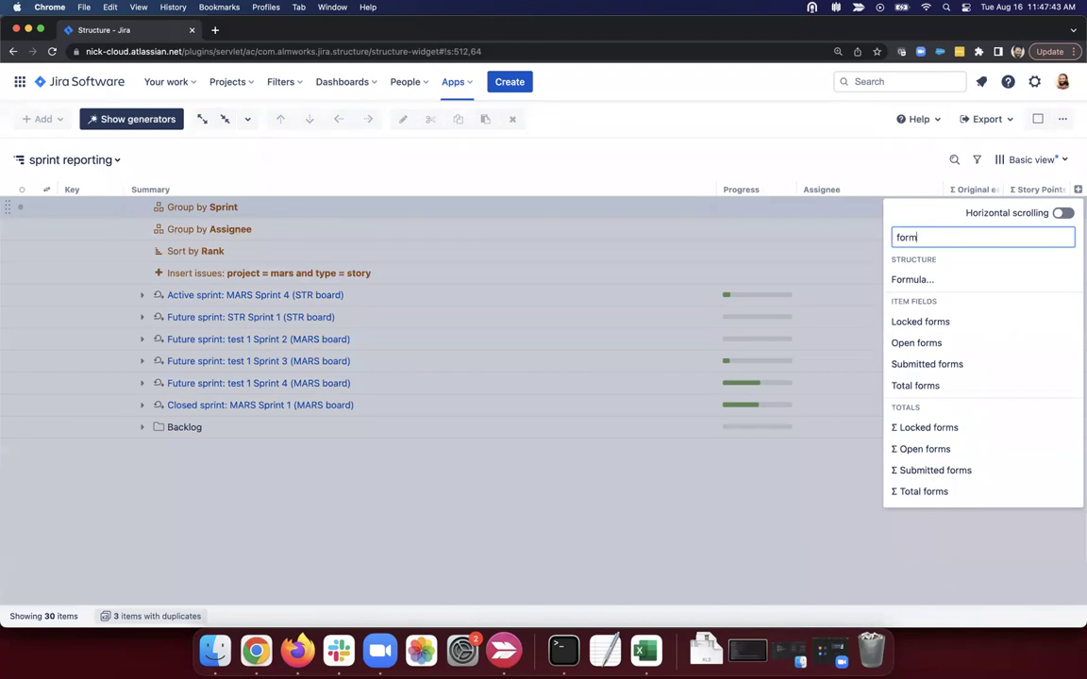
click(931, 279)
click(687, 264)
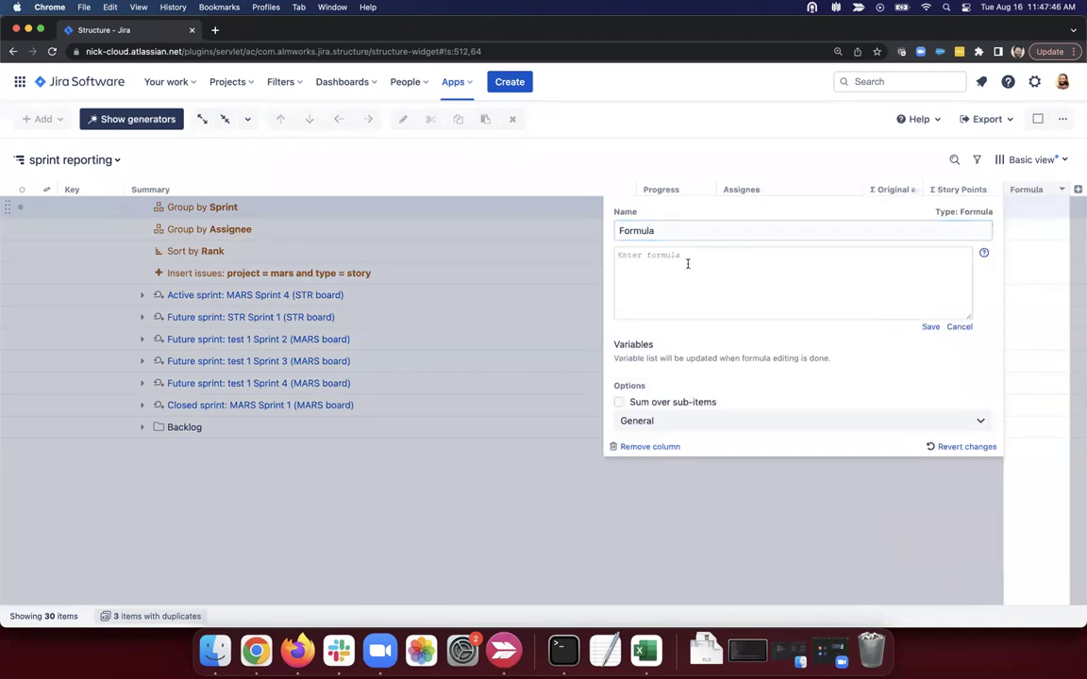
text(original_estimate_sum )
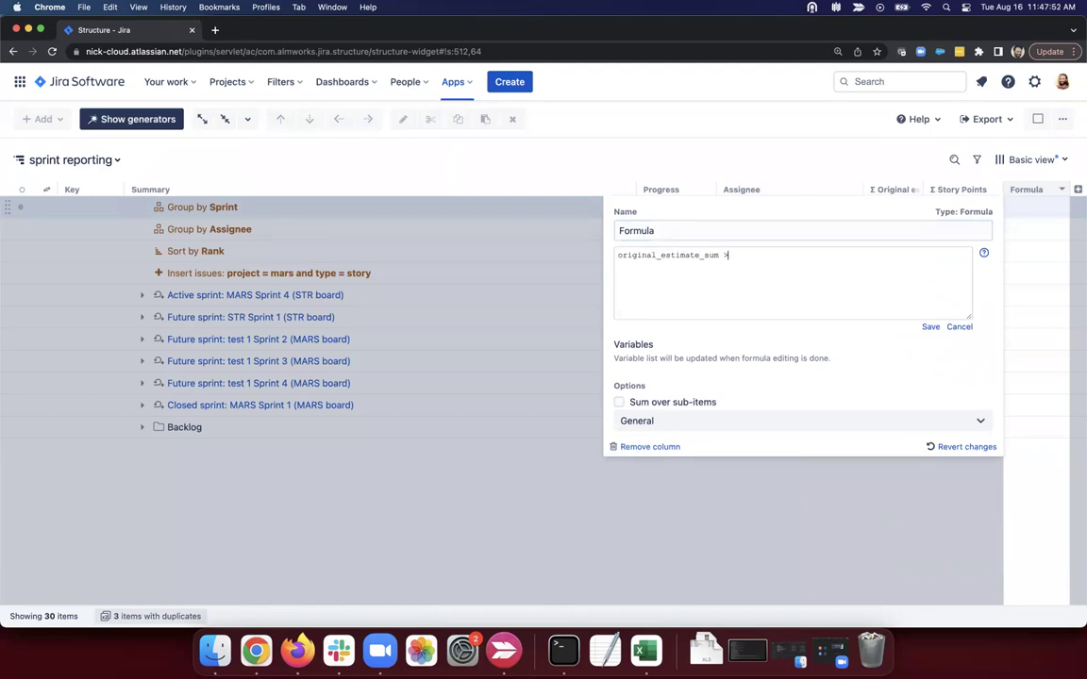
text(> some_value)
Reduce the column's expression to original_estimate_sum and remove the Formula column from the view.
drag(790, 255, 723, 255)
key(BackSpace)
click(821, 162)
click(1062, 190)
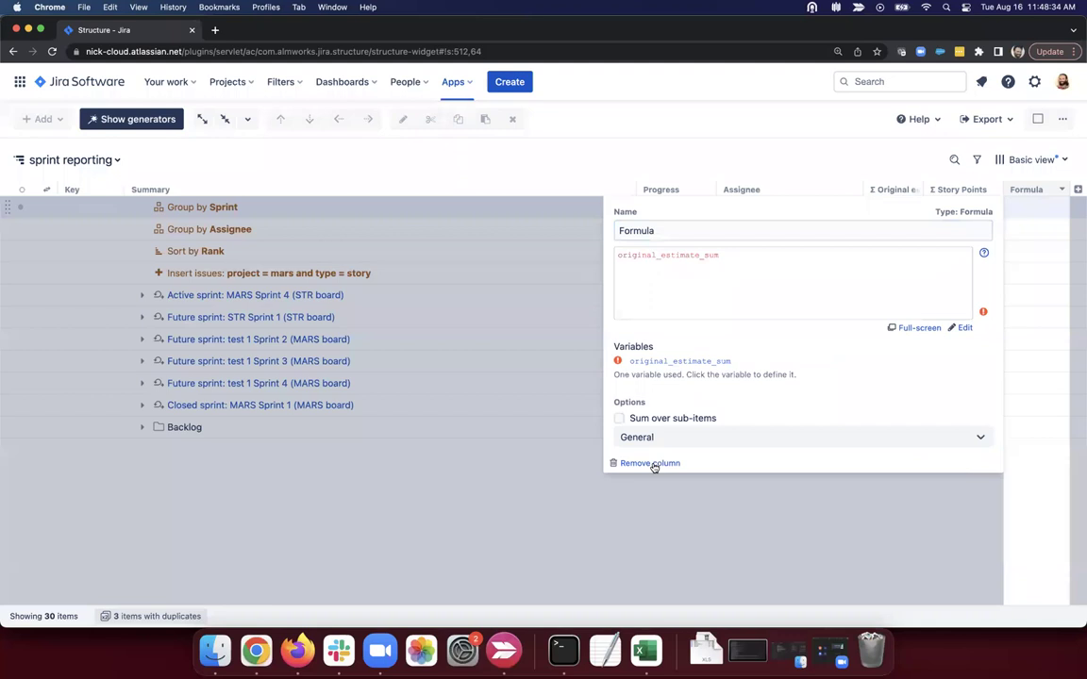
click(651, 463)
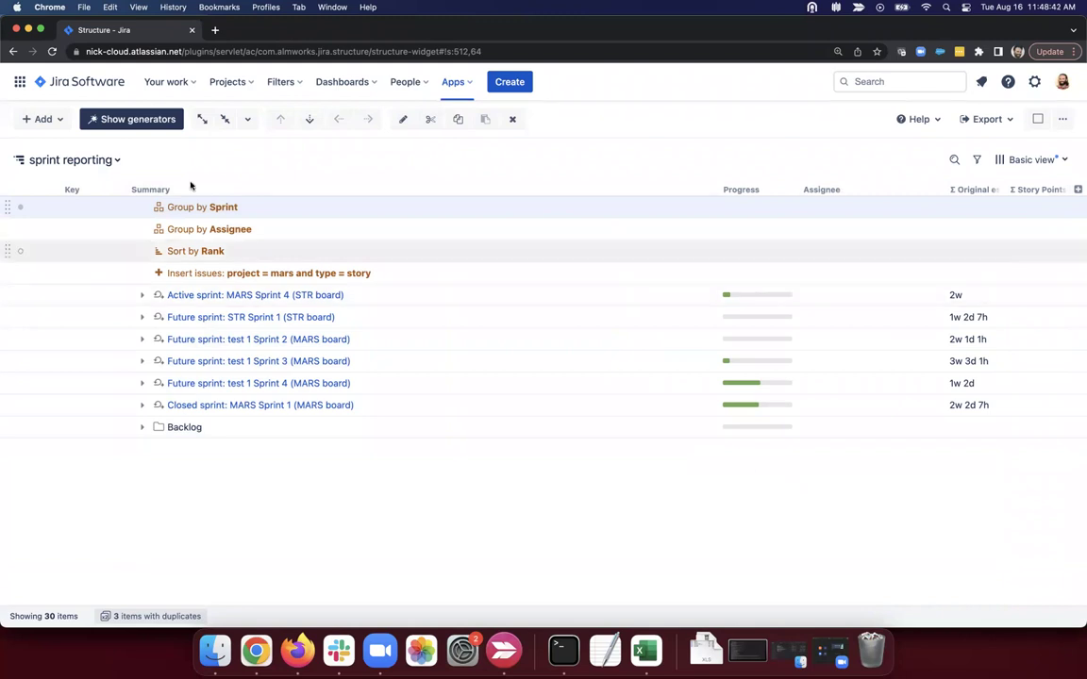
In the Alert Structure, create a folder named "high priority alerts" and nest the Insert issues generator inside it.
click(109, 161)
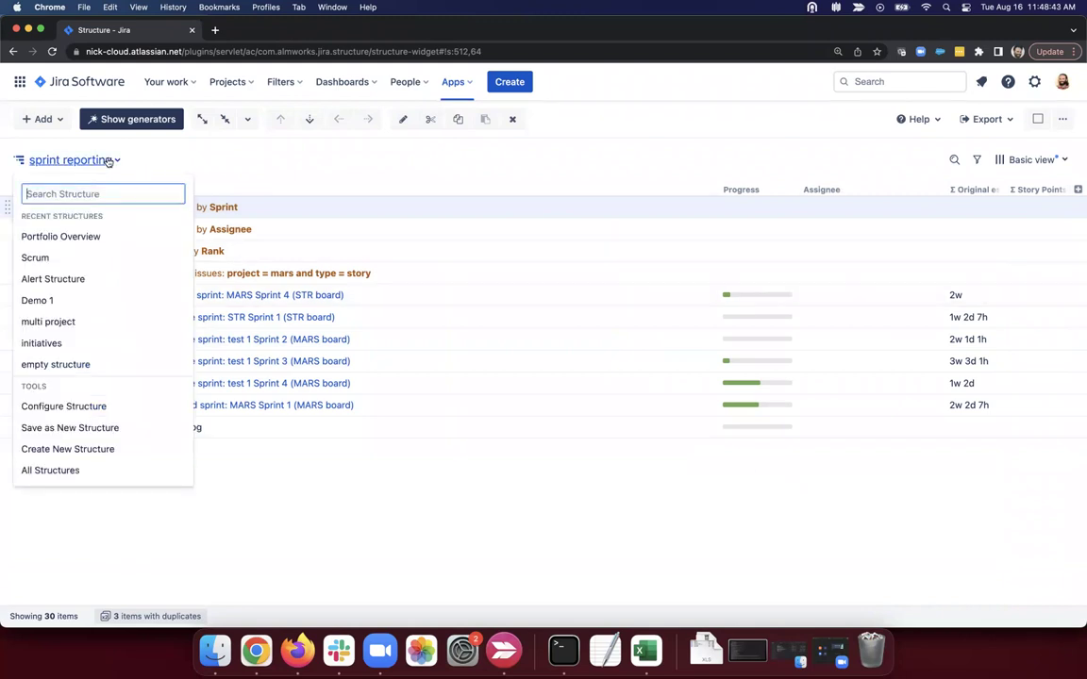
click(82, 280)
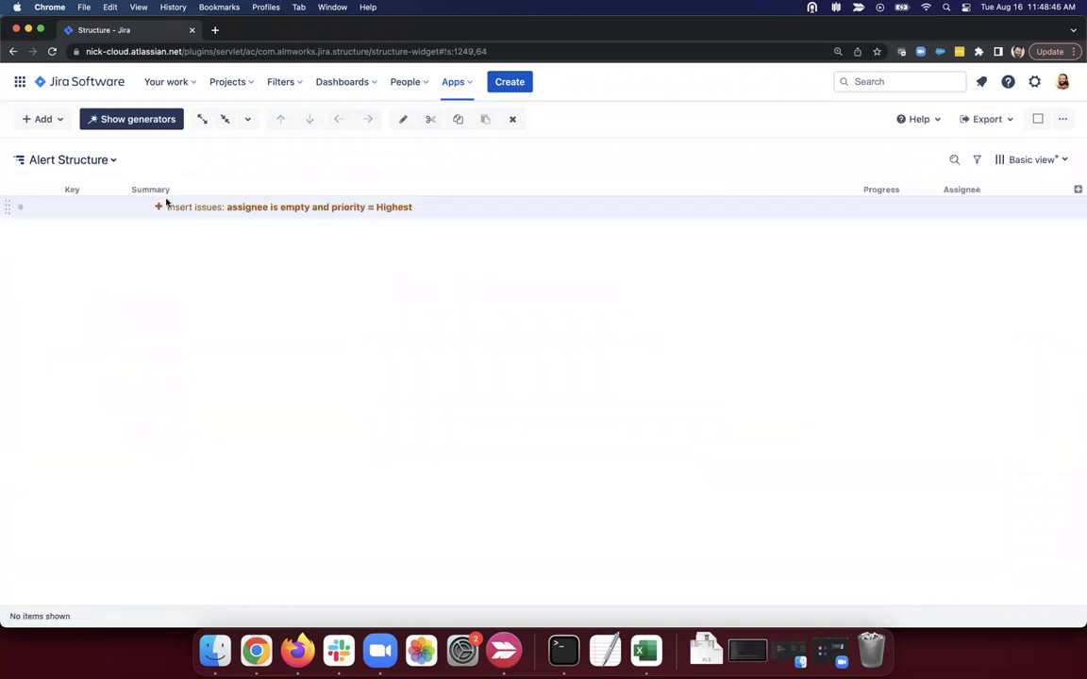
click(43, 120)
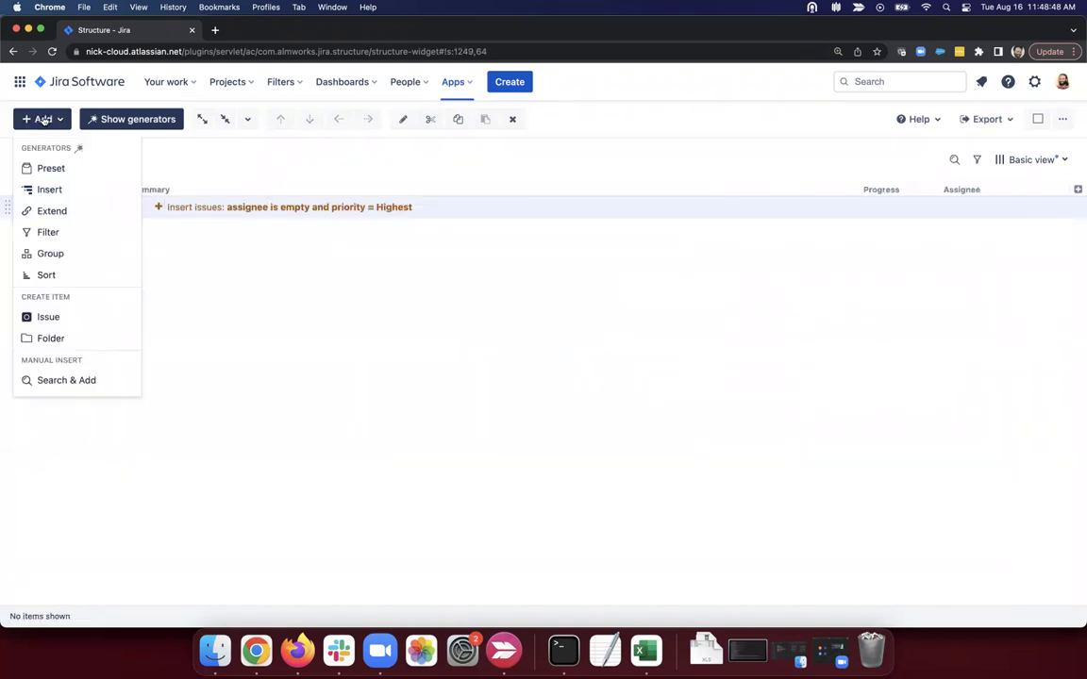
click(76, 344)
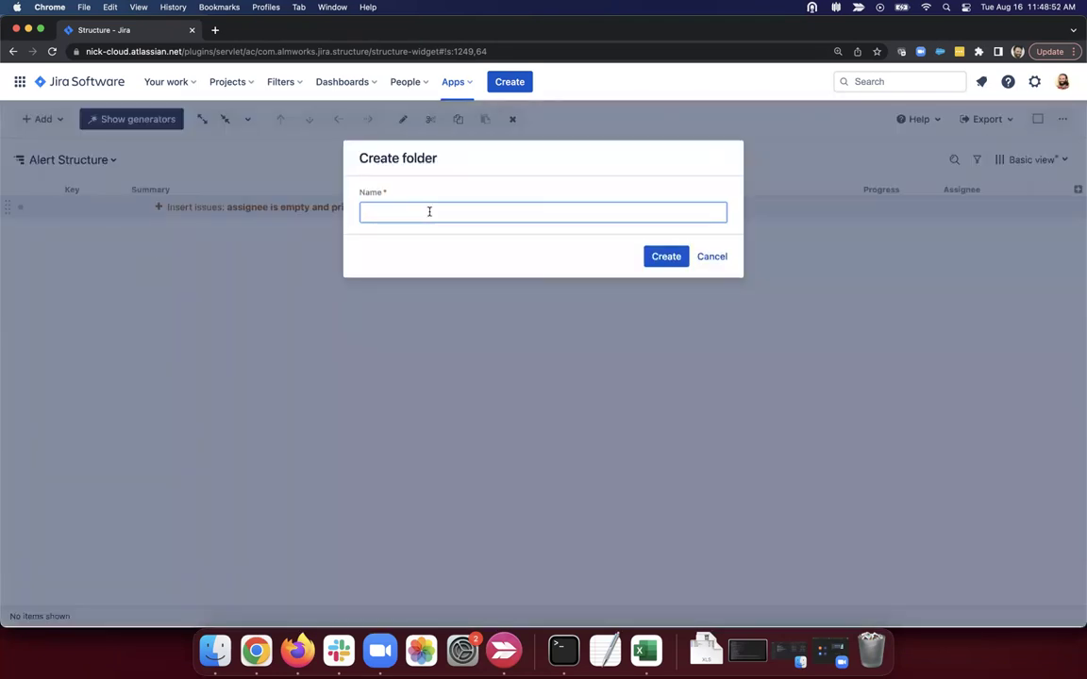
text(high priortity alerst)
key(BackSpace)
key(BackSpace)
text(ts)
click(651, 257)
drag(7, 206, 47, 231)
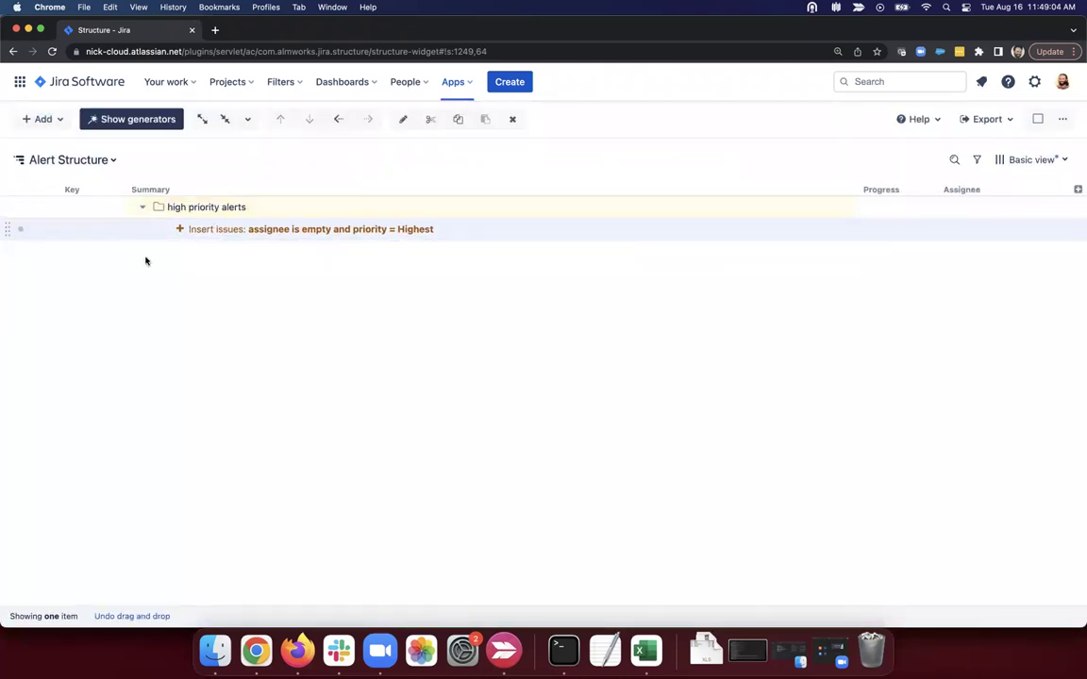
Create a folder named "medium alerts" and move it to the same level as the high priority alerts folder.
click(53, 122)
click(77, 338)
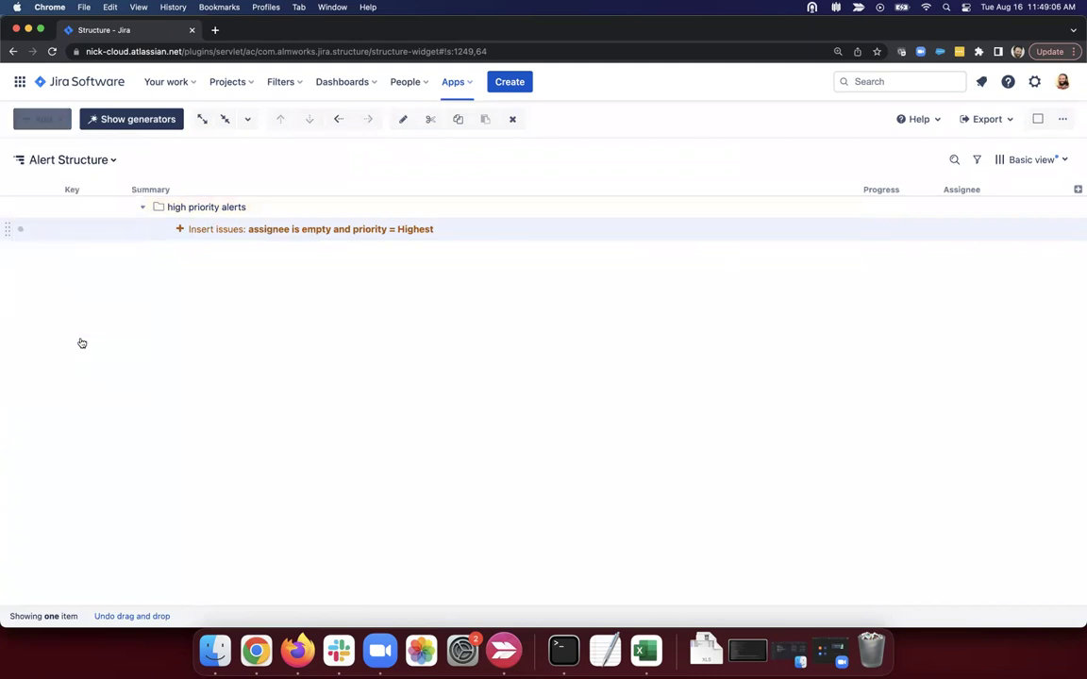
text(medium )
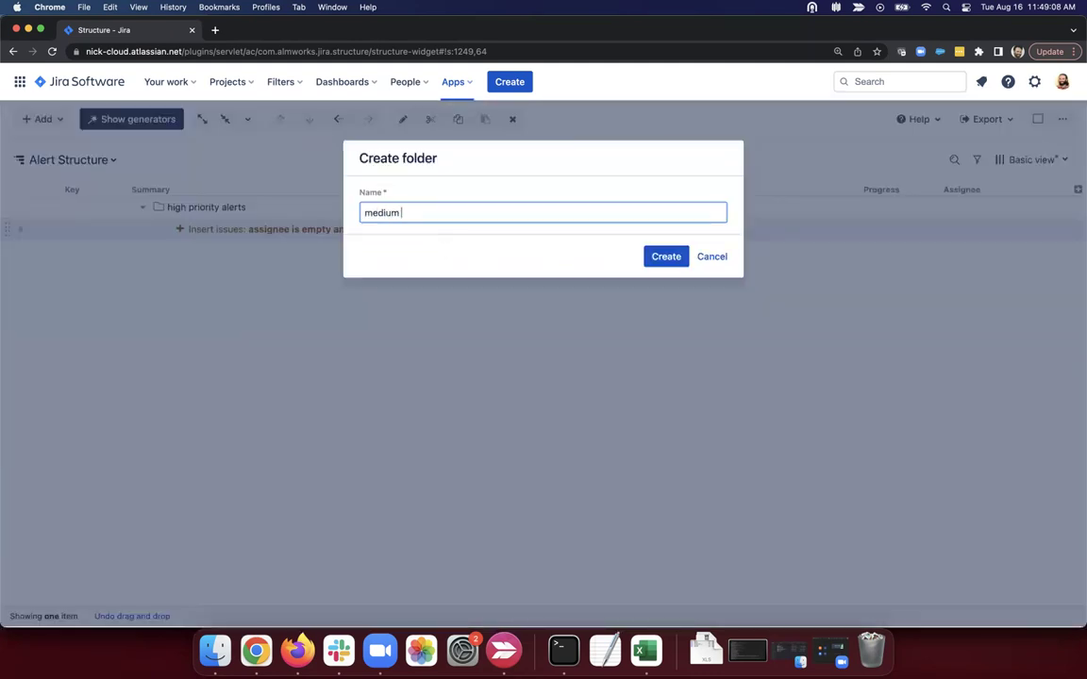
text(alerts)
key(Return)
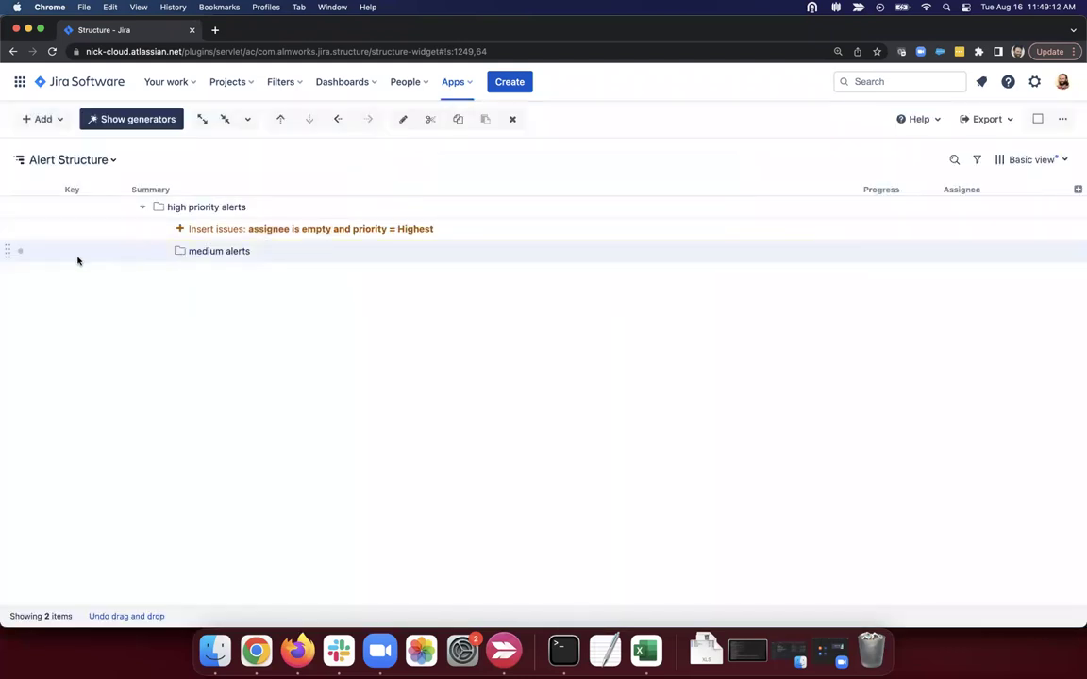
drag(17, 255, 7, 279)
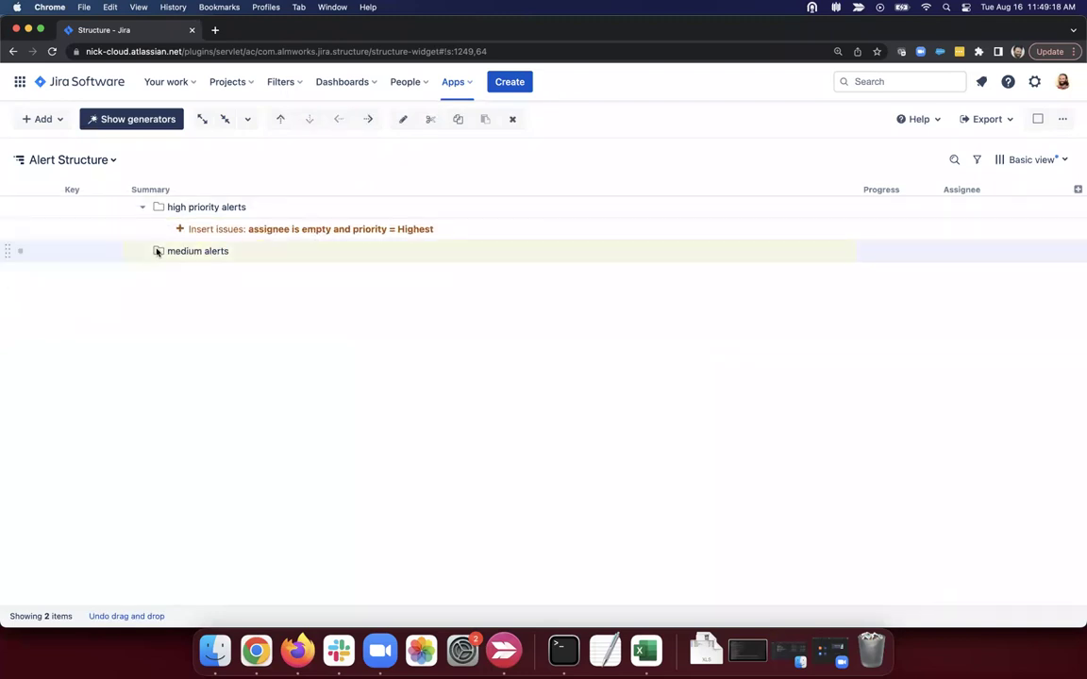
click(43, 119)
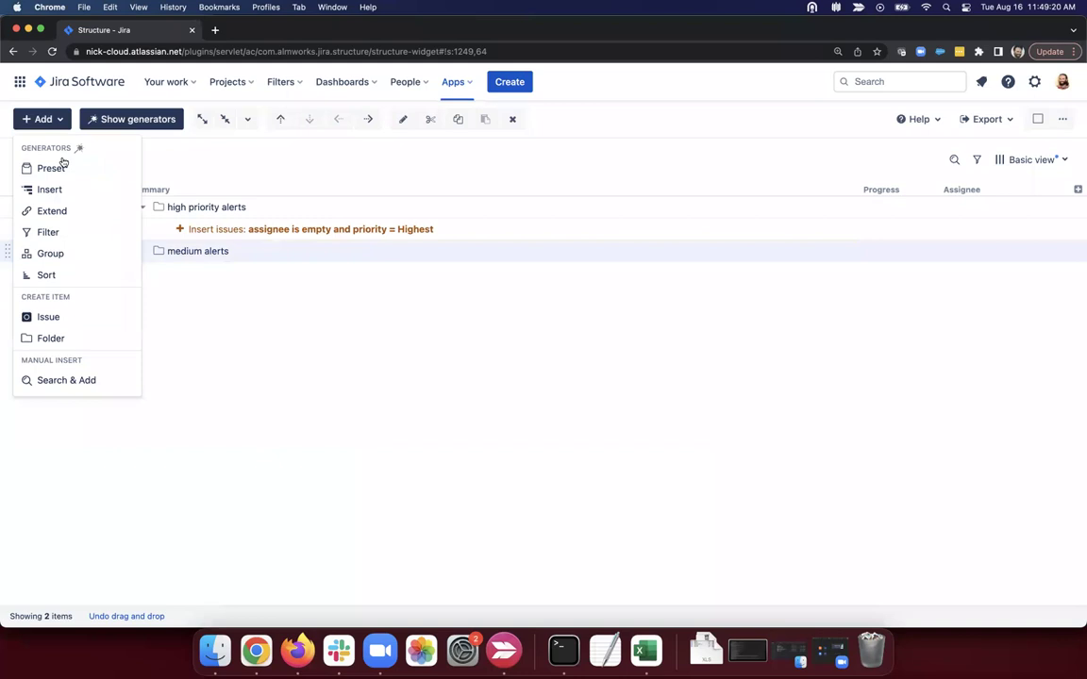
click(49, 189)
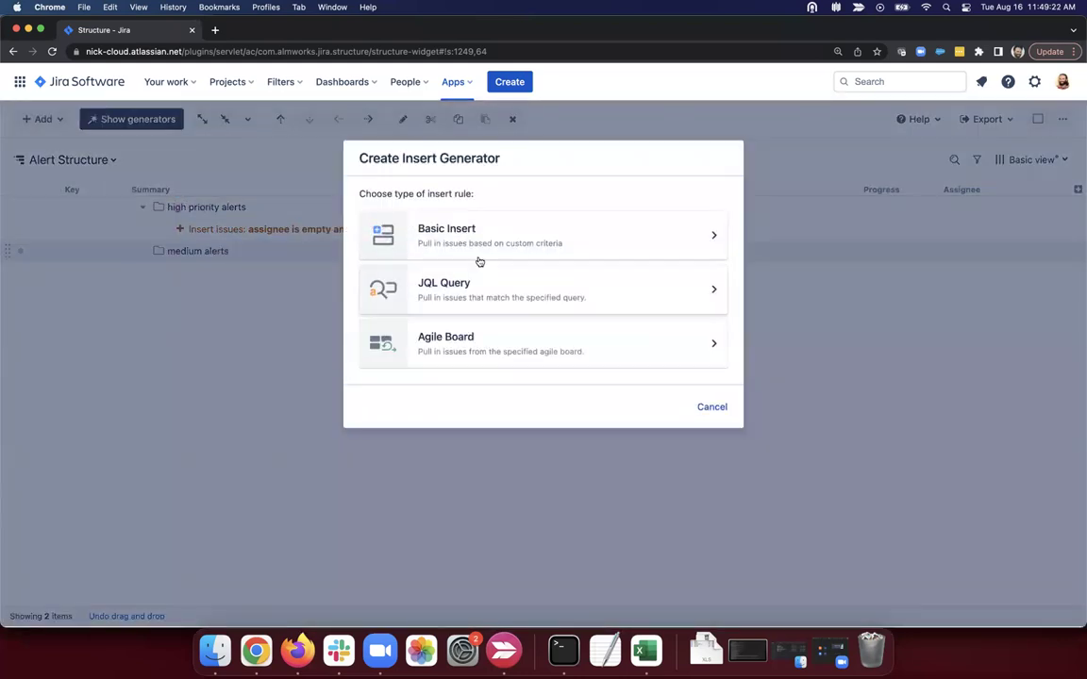
click(516, 242)
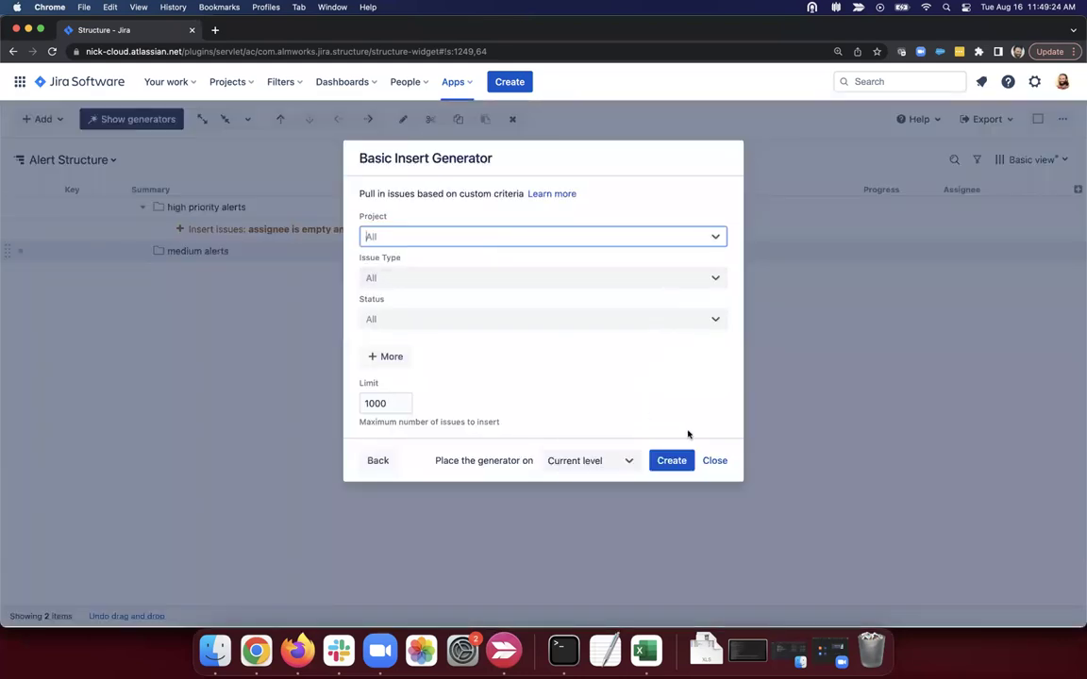
key(Escape)
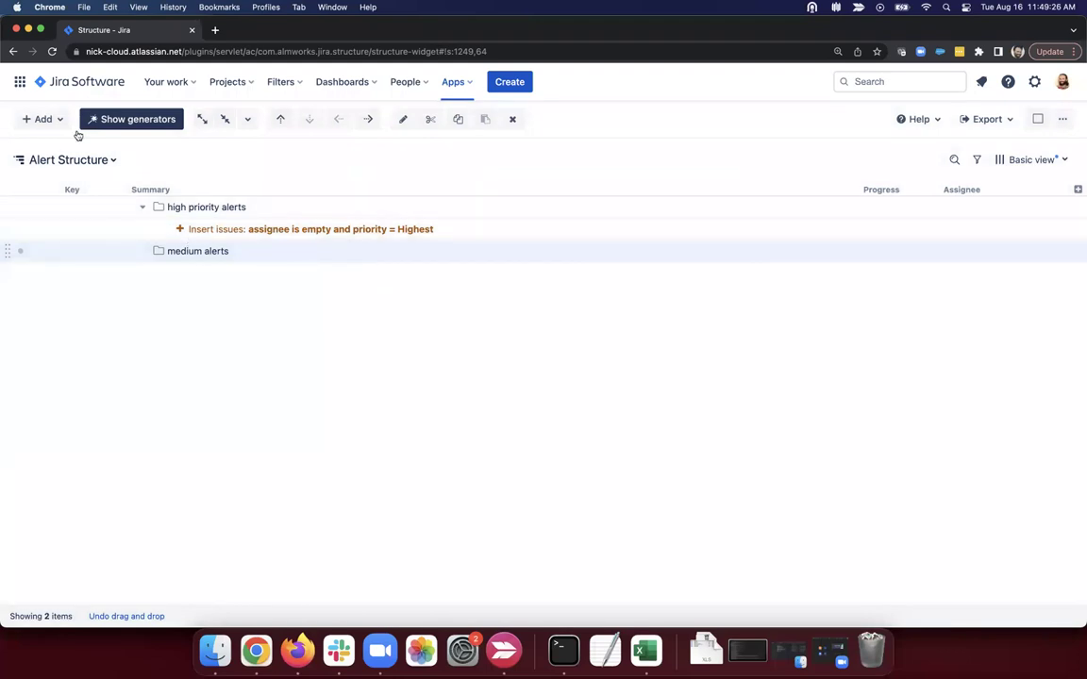
Create a JQL Query insert generator in the Alert Structure with the query "assignee is empty and priority in (high, medium)".
click(52, 111)
click(49, 188)
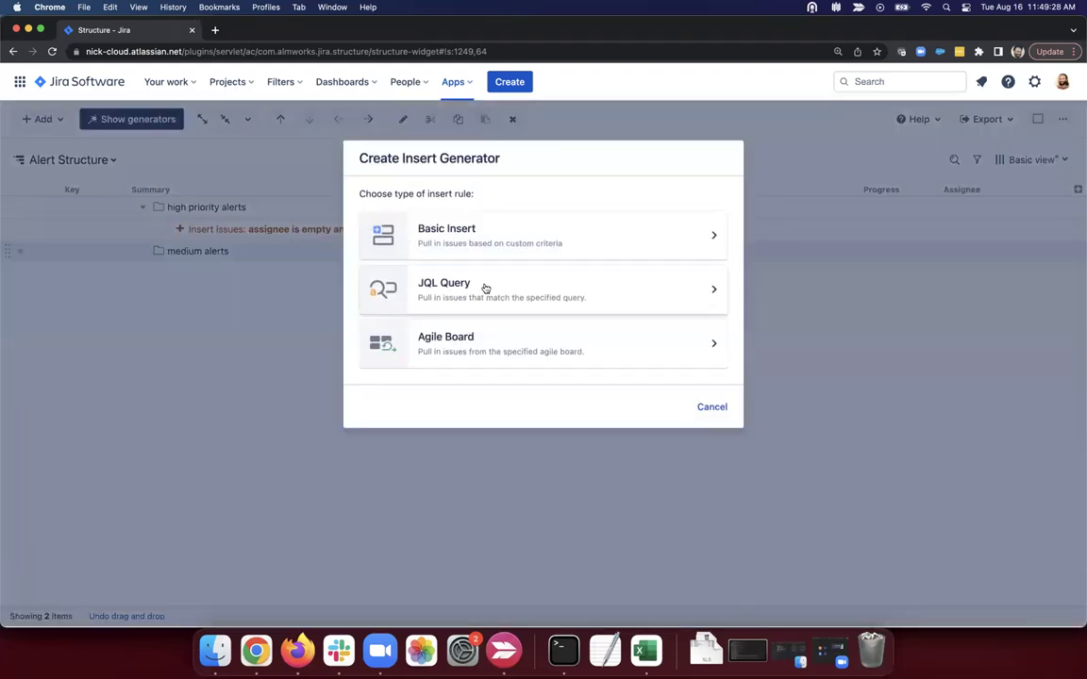
key(Escape)
text(ass)
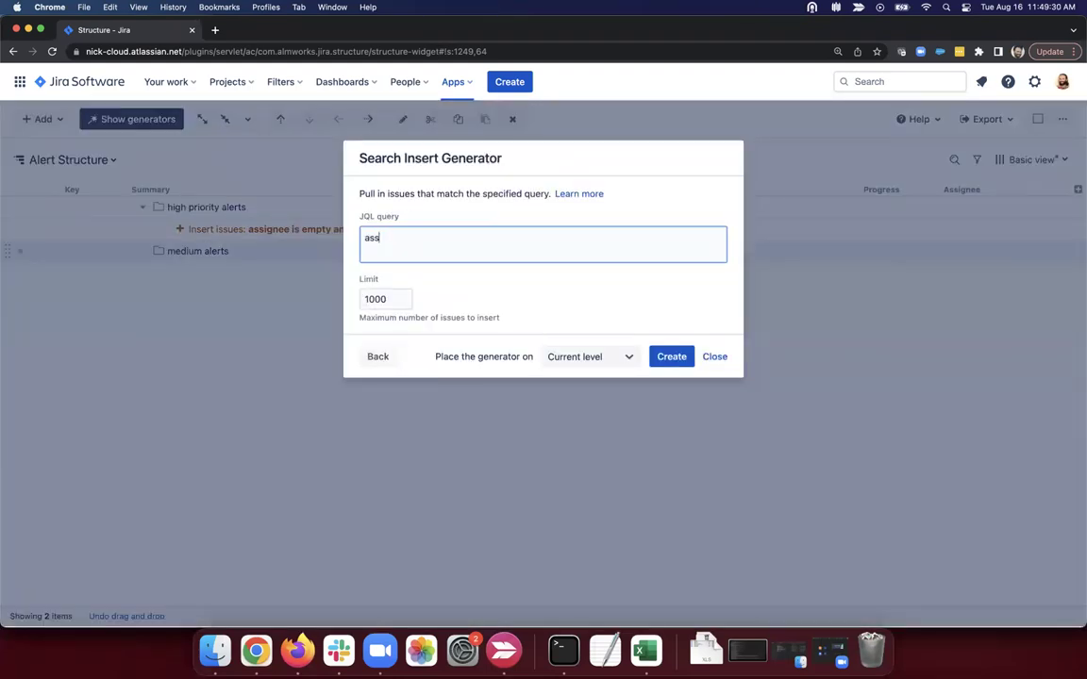
text(ignee is empty and prior)
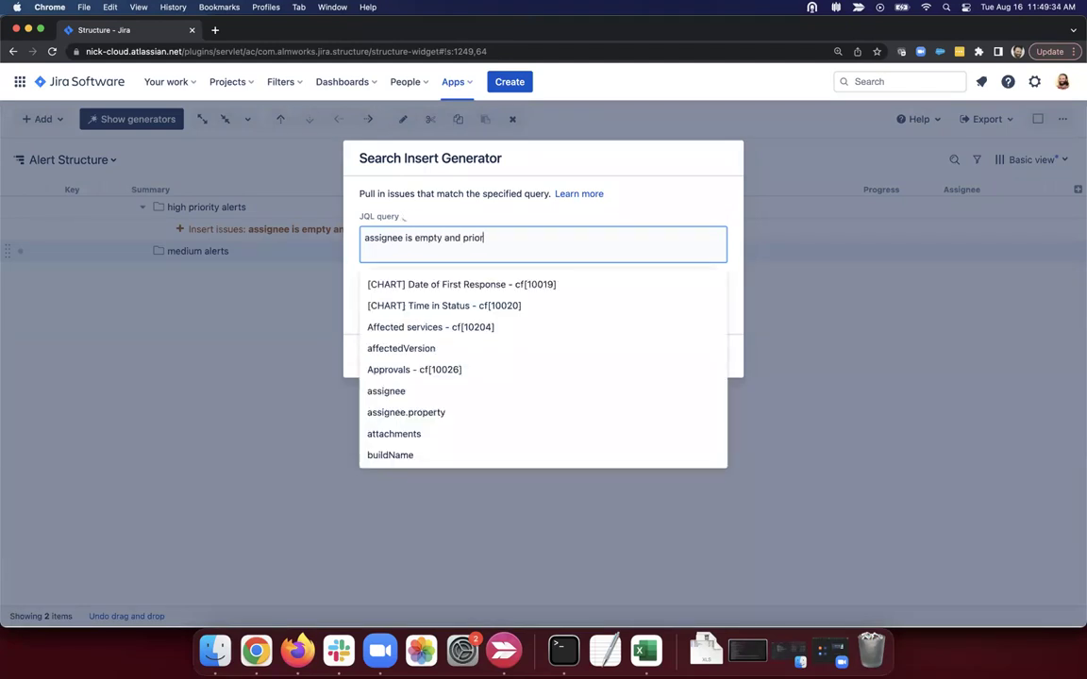
click(526, 289)
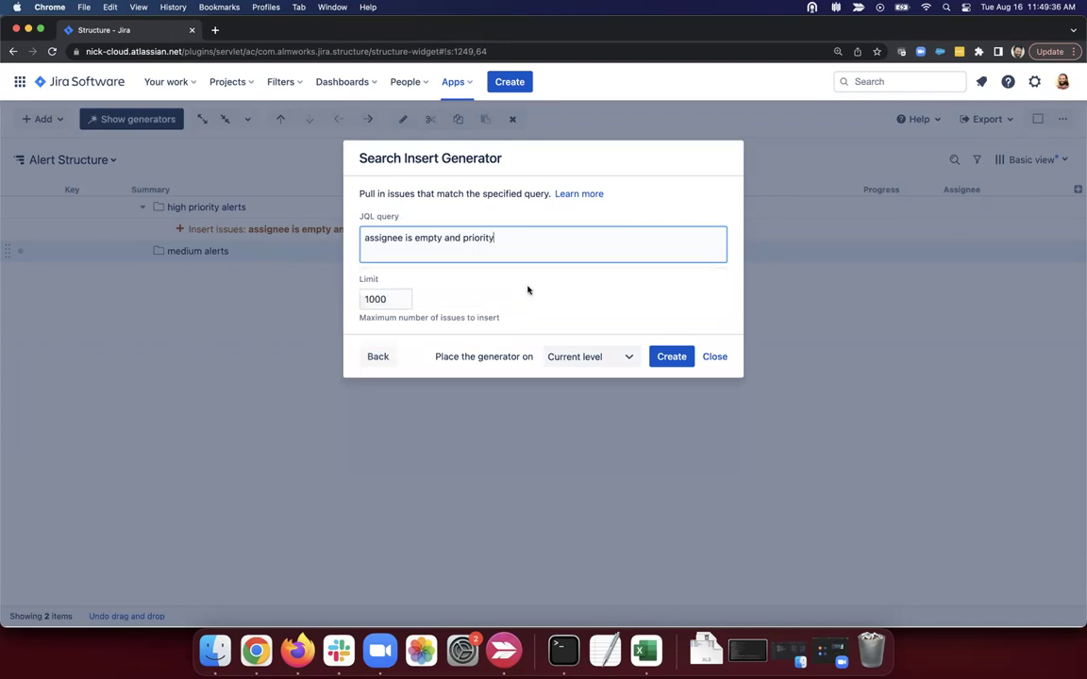
text(in (hi)
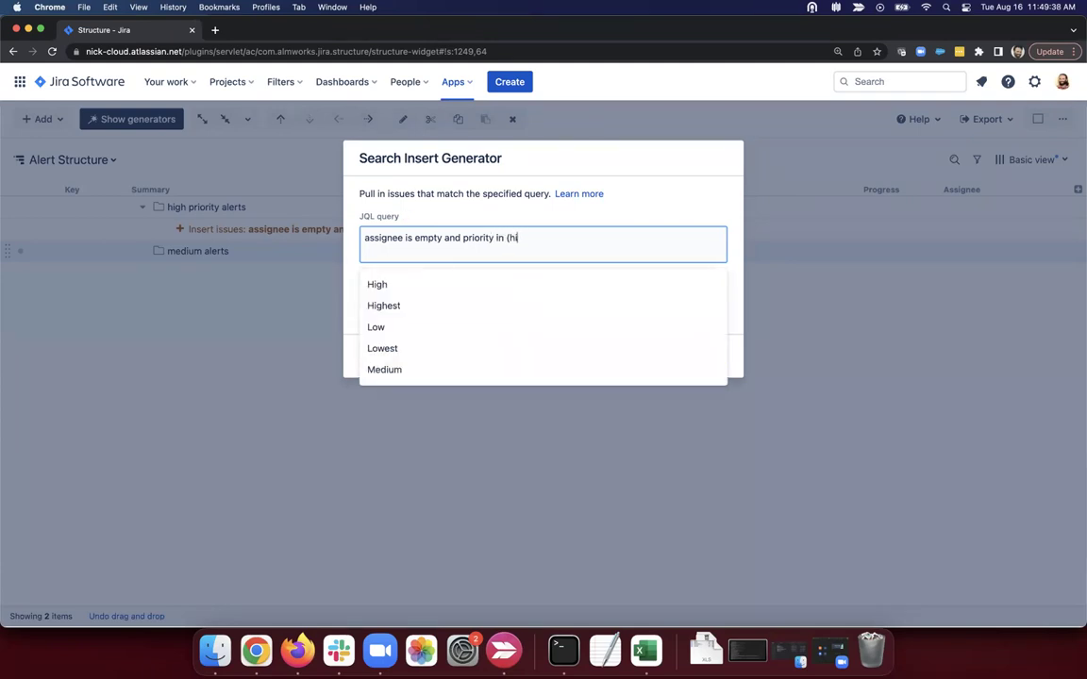
text(gh, mdiu)
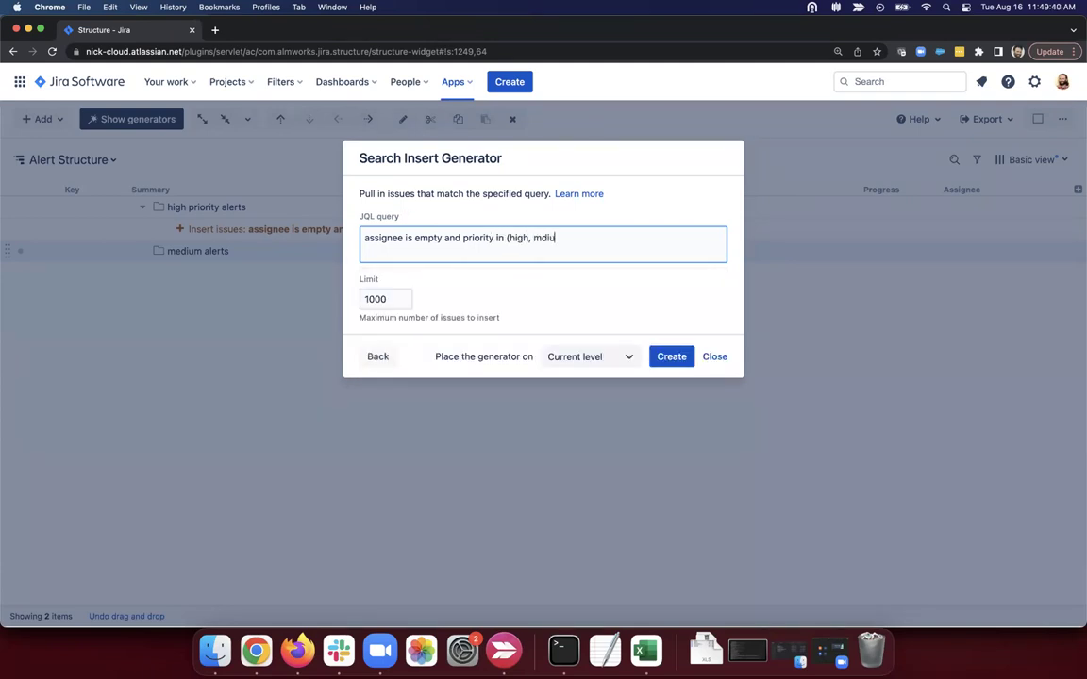
key(BackSpace)
text(edium)
click(671, 357)
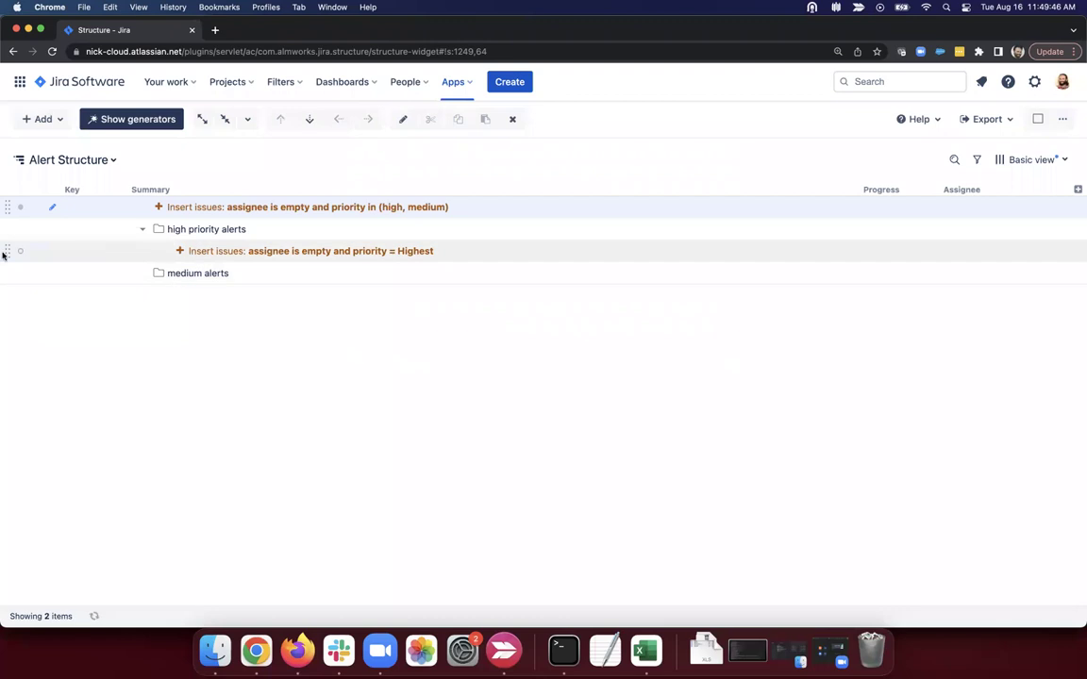
drag(3, 252, 7, 230)
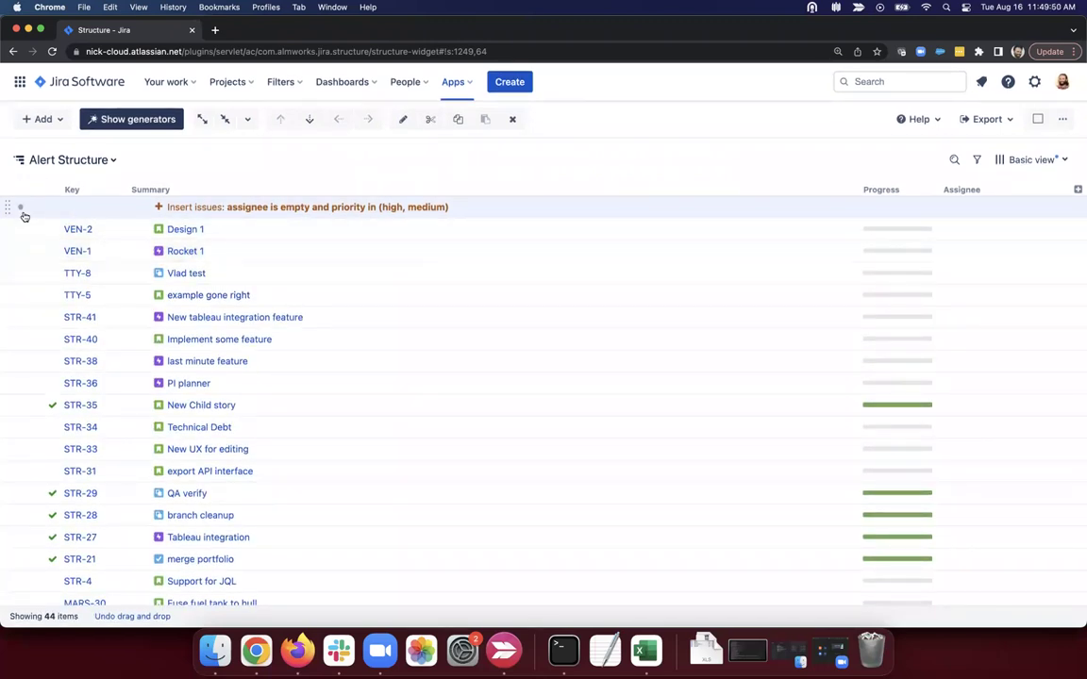
Change the new generator's query to "assignee is empty and priority in (high)" and move the generator into the medium alerts folder.
double_click(429, 208)
click(567, 239)
key(BackSpace)
key(BackSpace)
key(BackSpace)
key(BackSpace)
key(BackSpace)
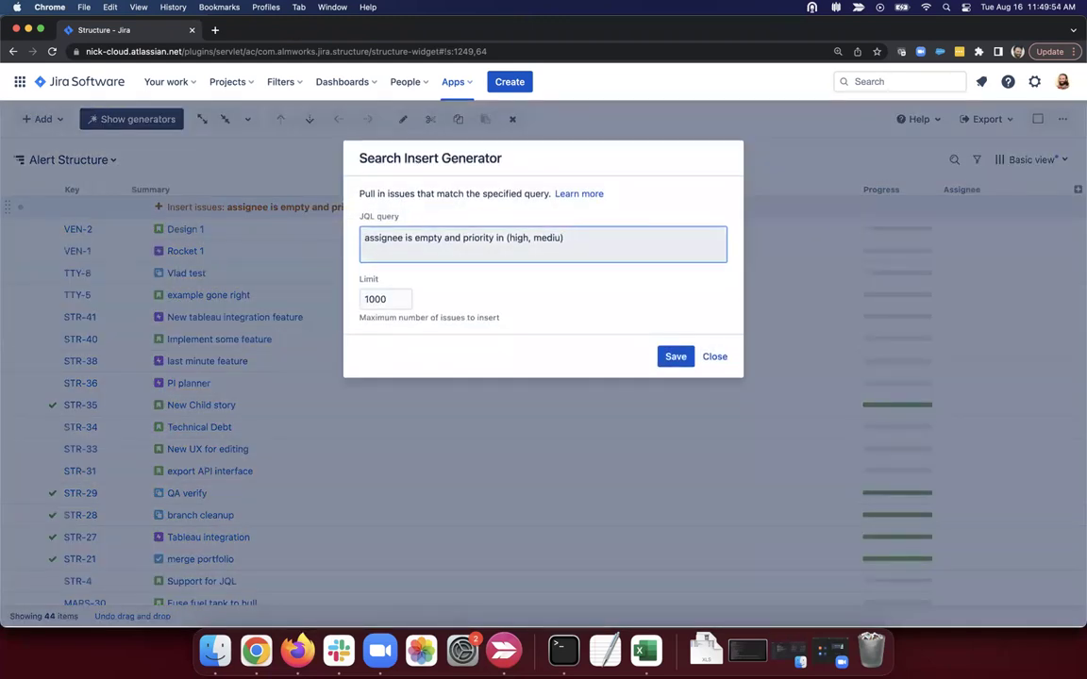
key(BackSpace)
key(BackSpace)
key(BackSpace)
click(675, 356)
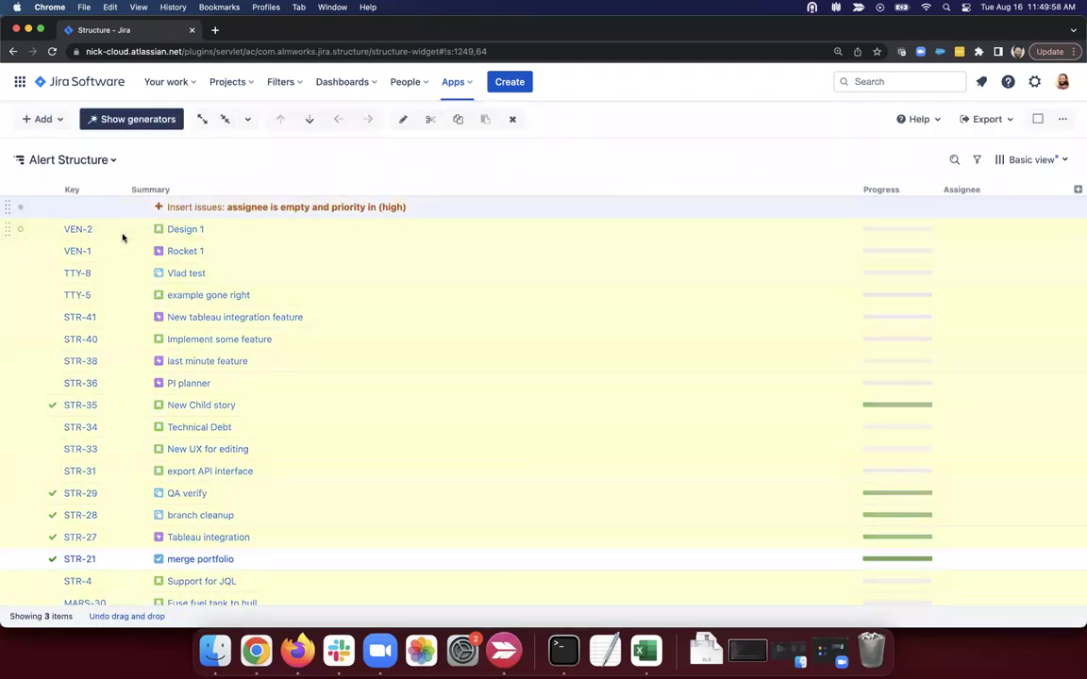
mouse_move(10, 208)
mouse_down()
mouse_move(26, 241)
mouse_move(29, 300)
mouse_move(49, 294)
mouse_up()
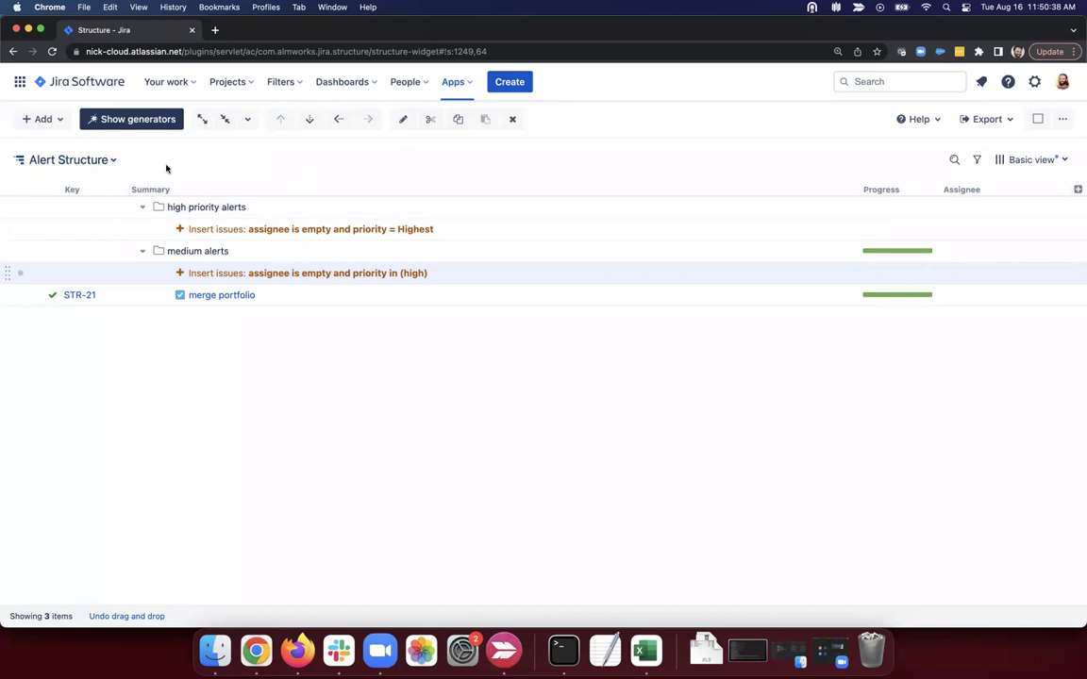
Open the Portfolio Overview structure and save its Blocks extender with "Moving items in the structure will update links" turned off.
click(85, 152)
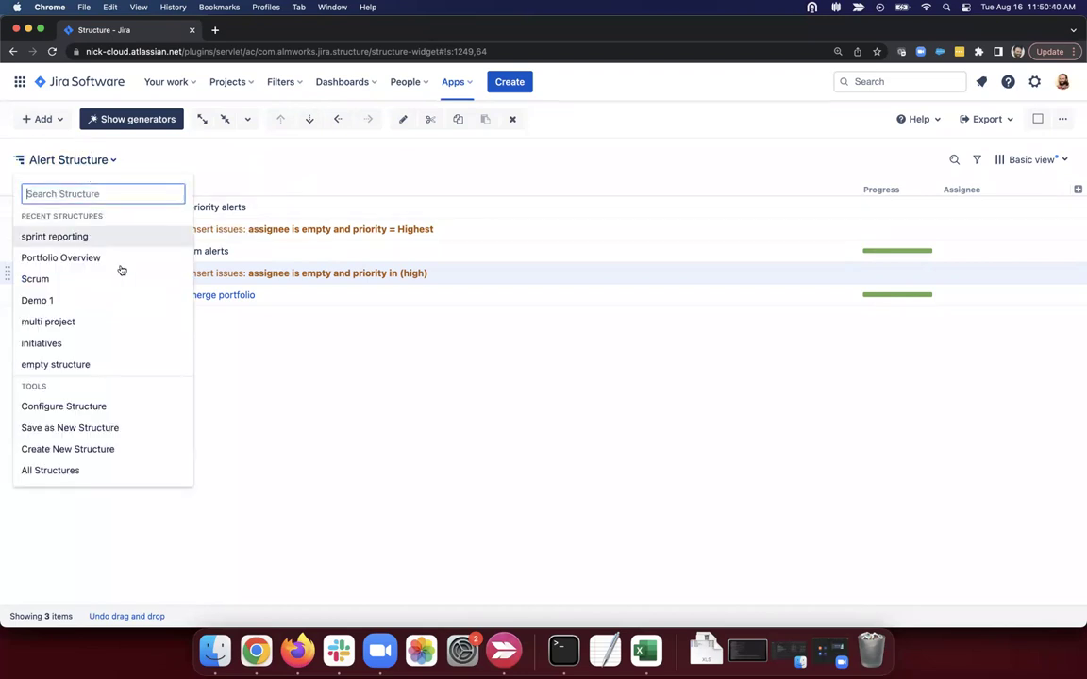
click(89, 258)
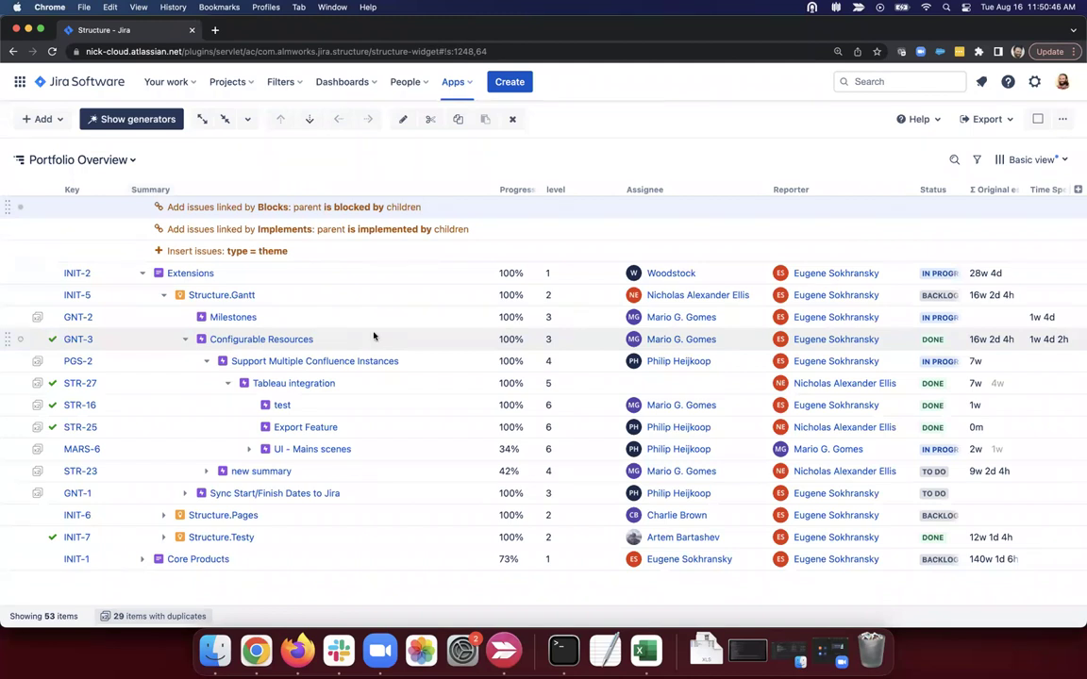
double_click(232, 211)
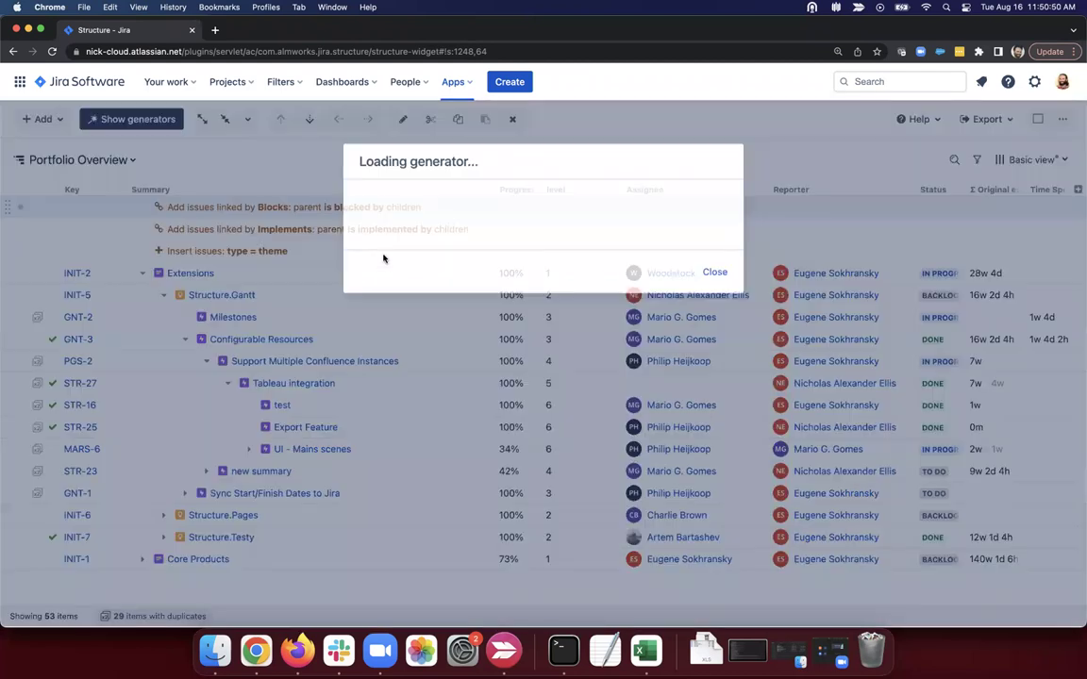
drag(566, 331, 367, 327)
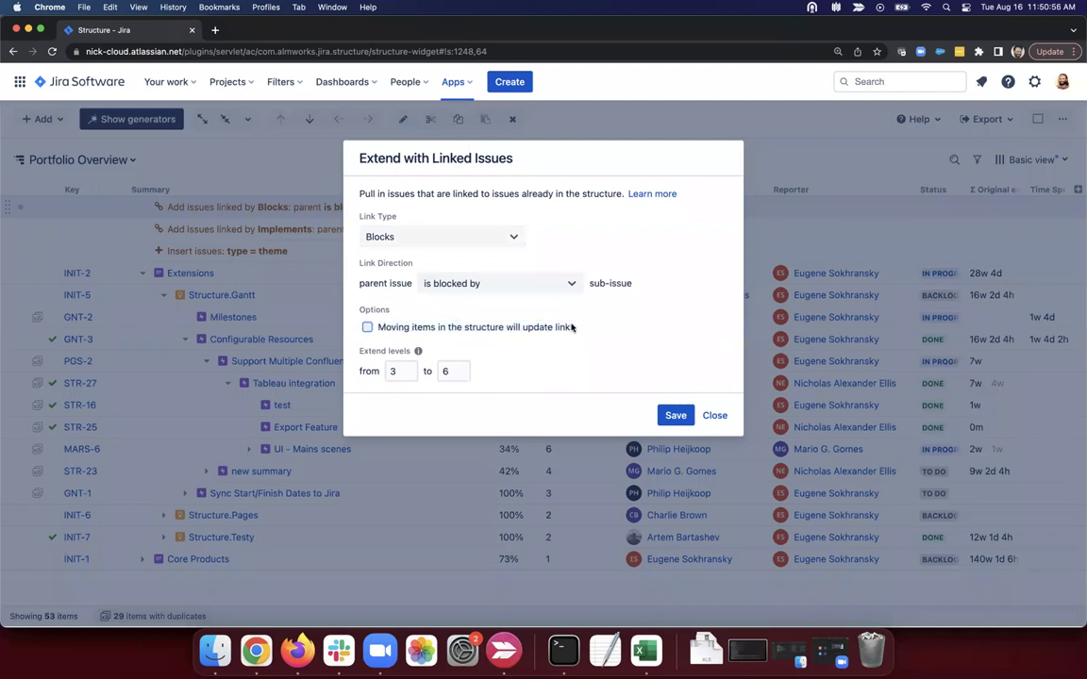
click(367, 326)
click(367, 327)
click(676, 415)
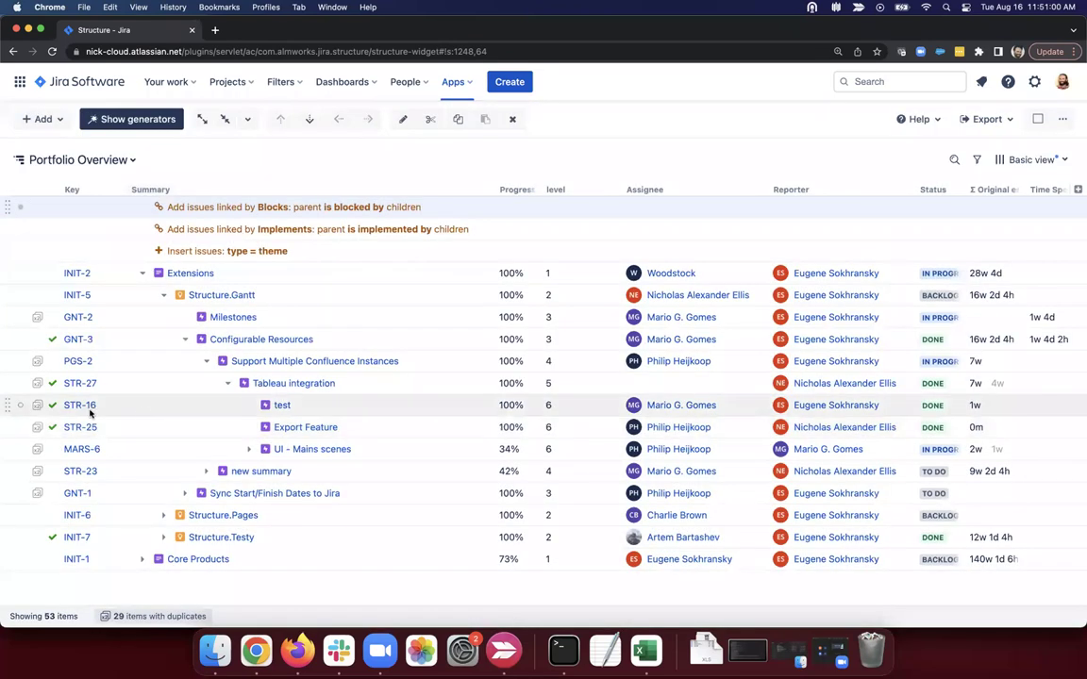
Try to move issue STR-16 (test) out of Tableau integration to directly under Support Multiple Confluence Instances, and acknowledge the notice.
drag(5, 404, 4, 377)
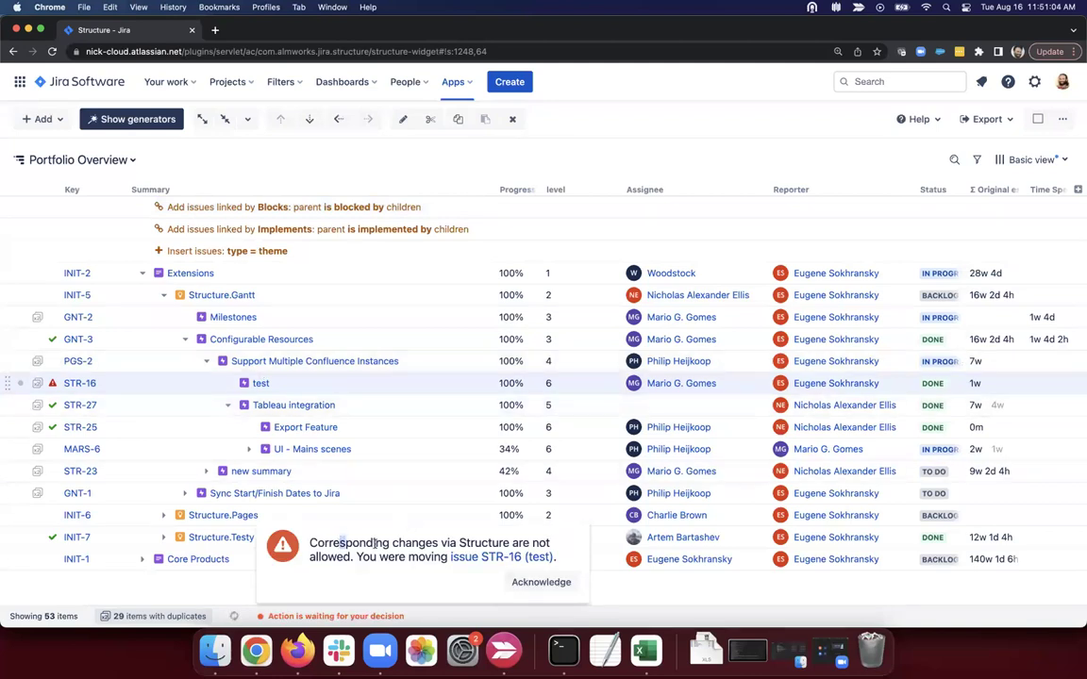
drag(340, 543, 447, 556)
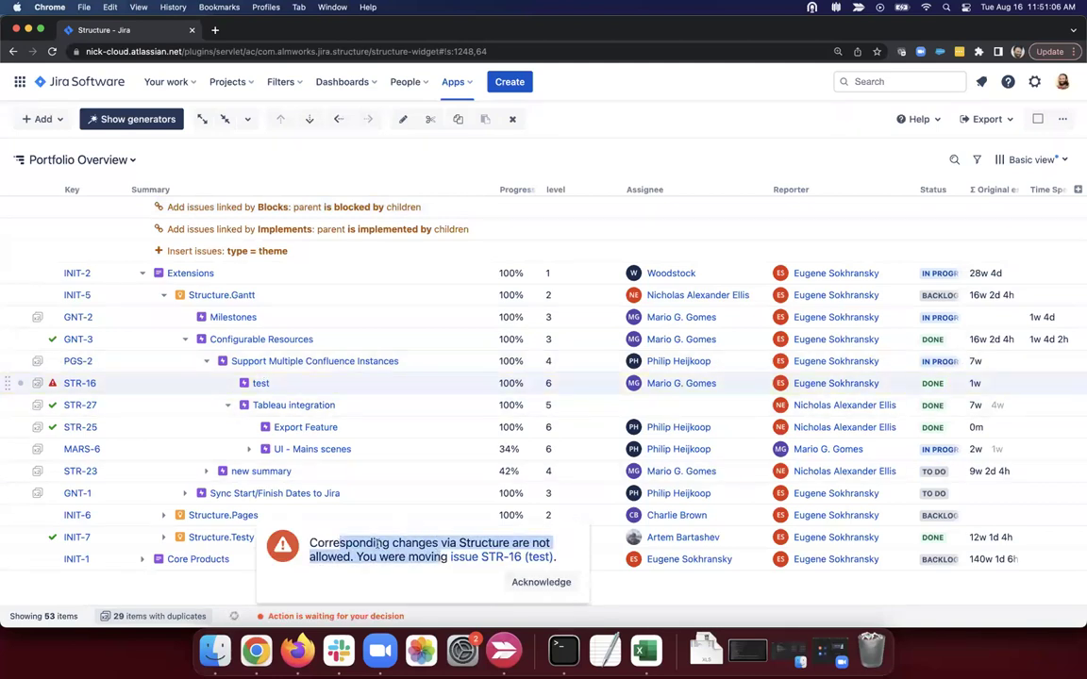
click(529, 583)
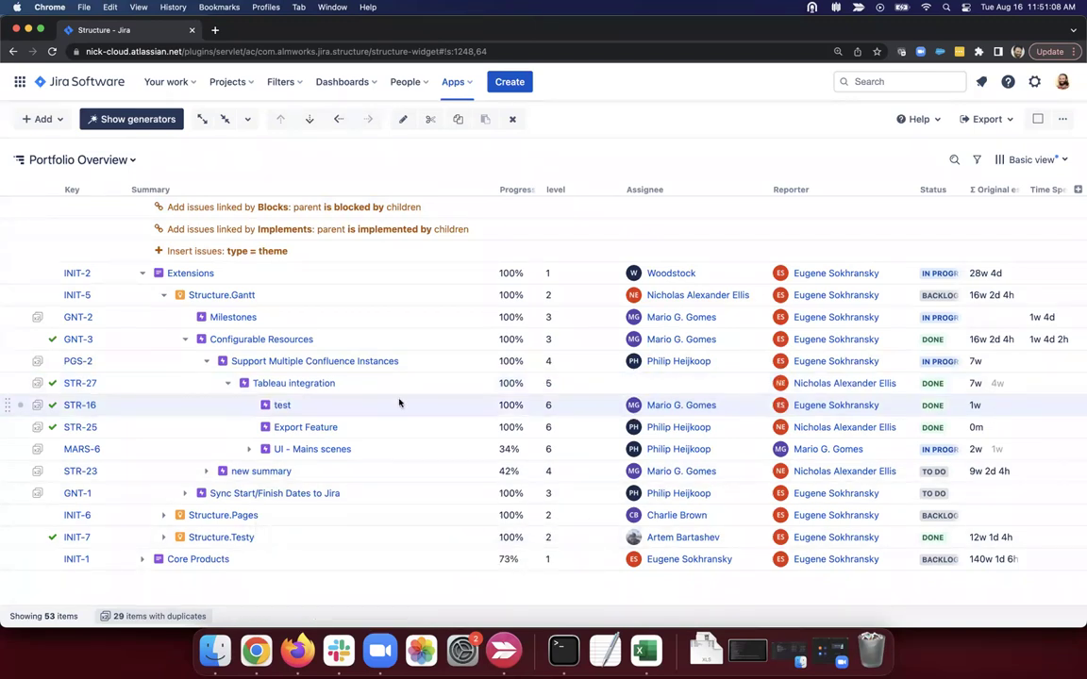
Show the Scrum structure side by side and try to add API auth from its active sprint under Support Multiple Confluence Instances.
click(1038, 120)
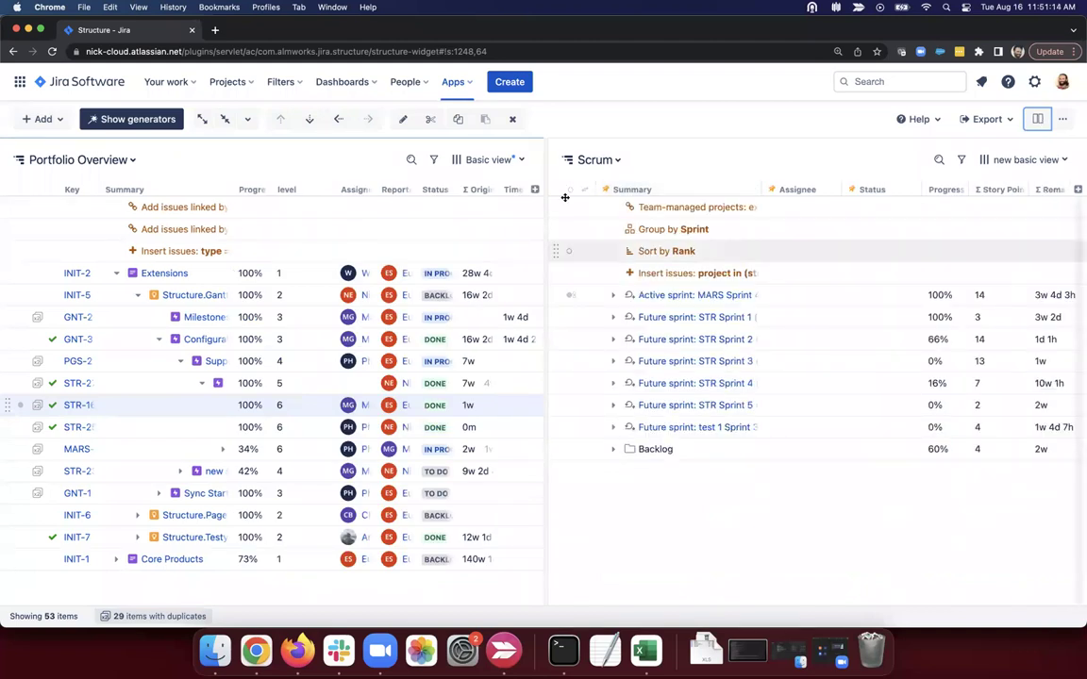
click(570, 295)
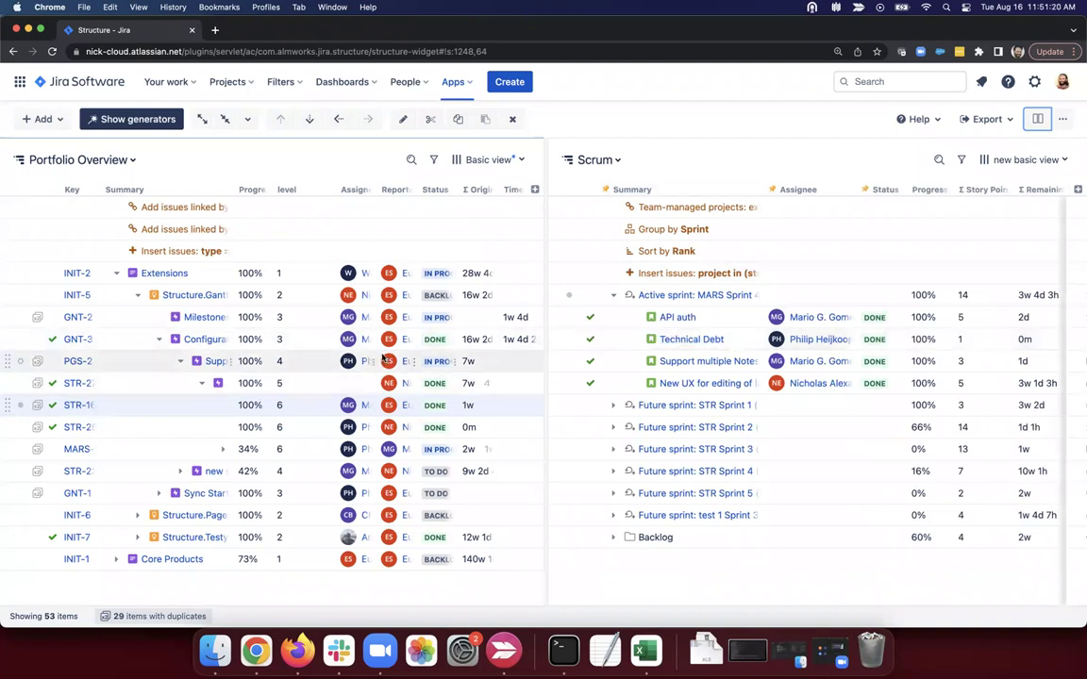
drag(563, 317, 219, 382)
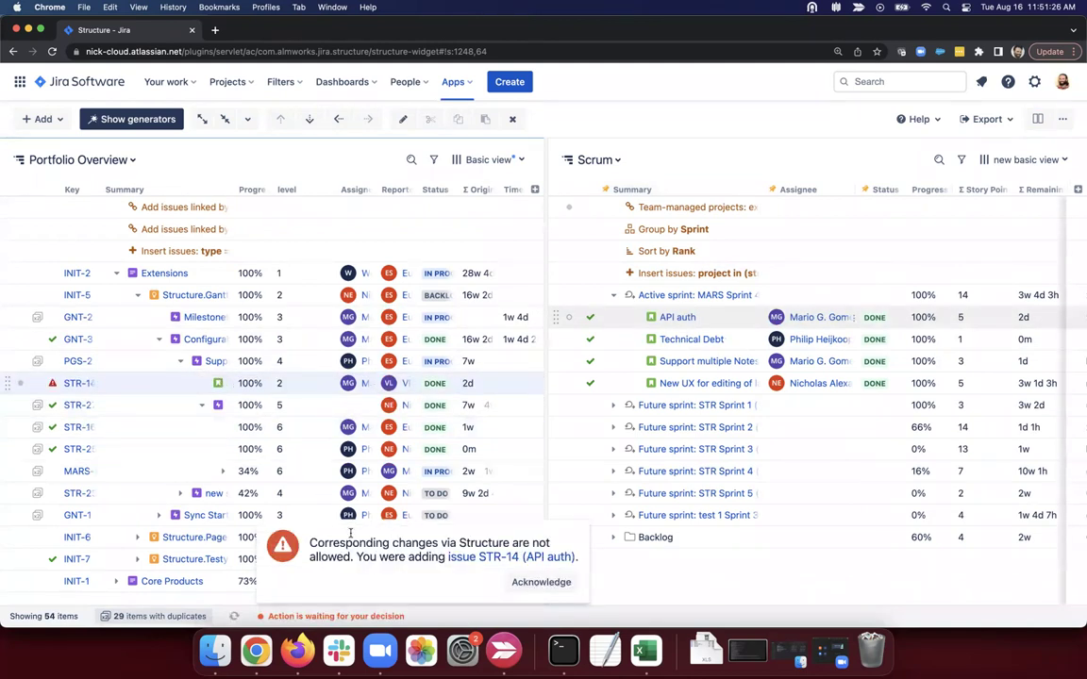
drag(309, 543, 445, 556)
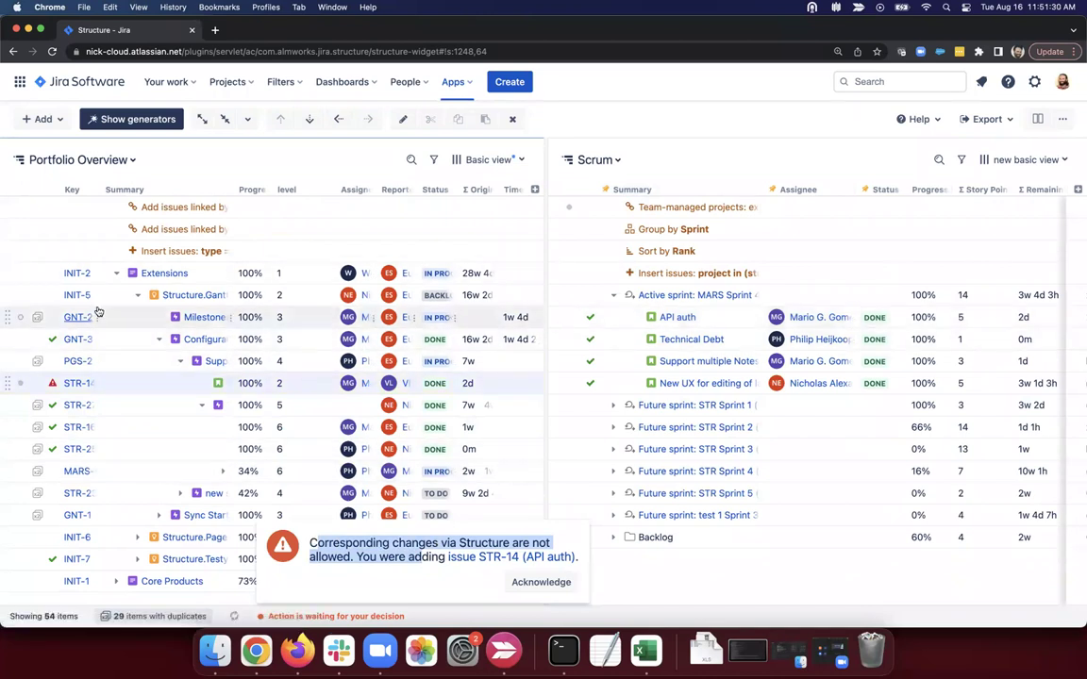
double_click(199, 250)
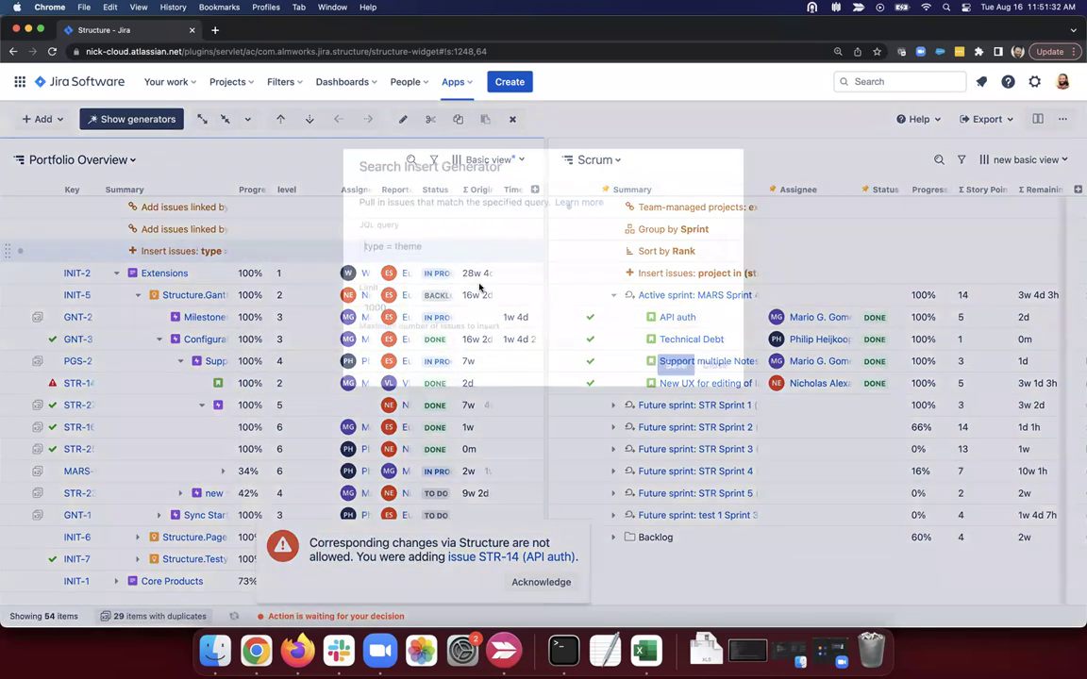
click(713, 356)
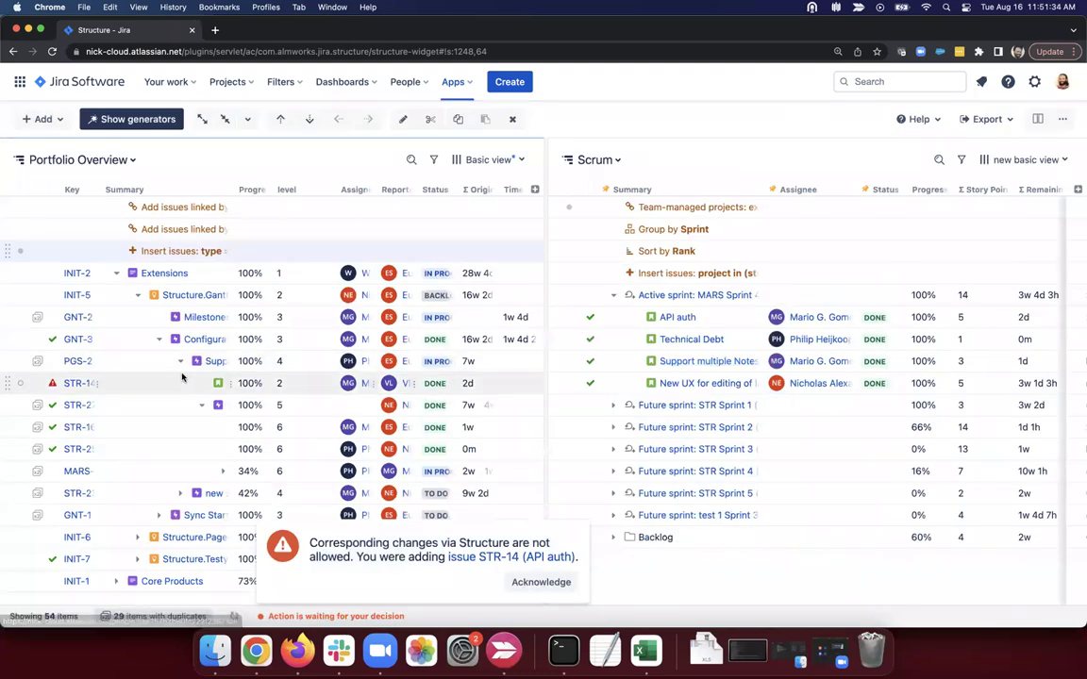
click(215, 382)
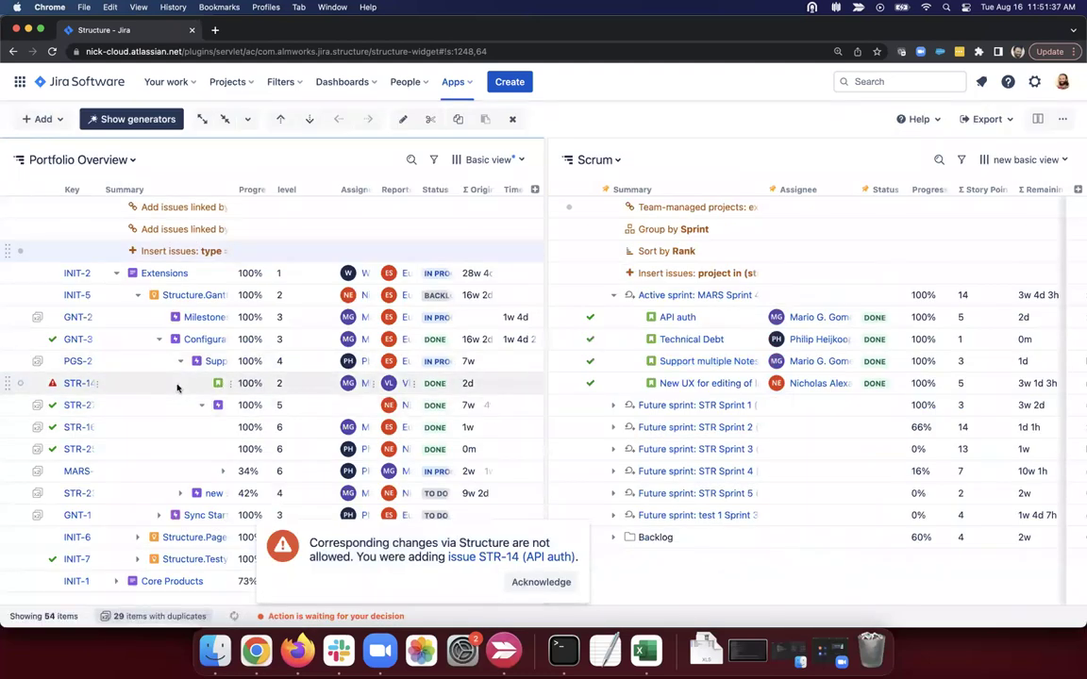
click(541, 582)
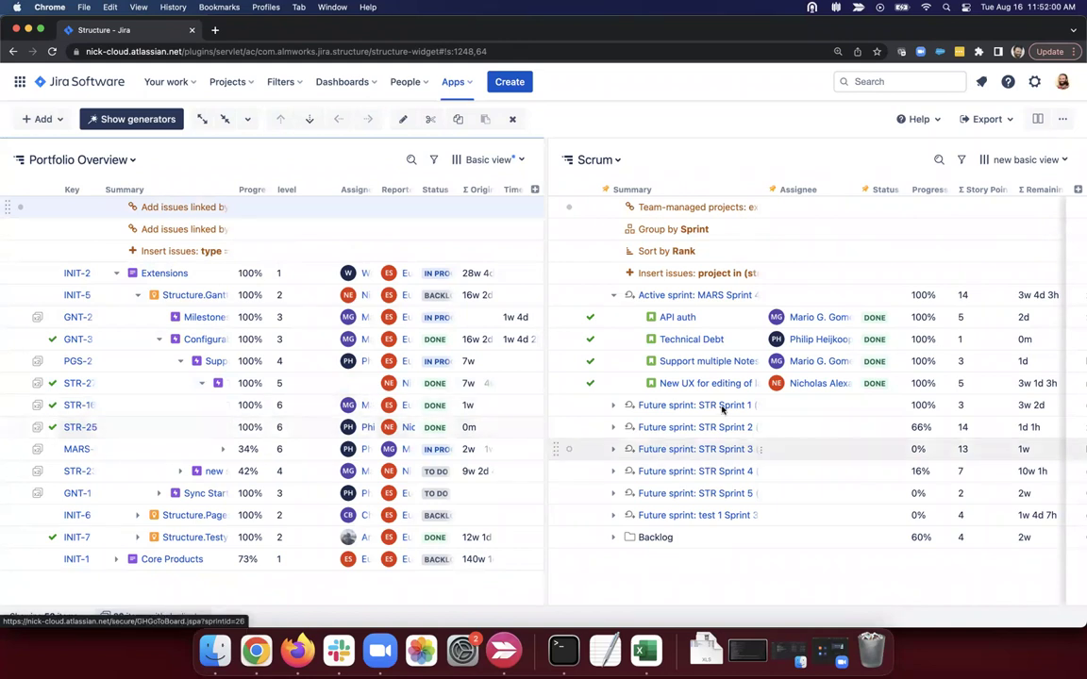
Review the available help resources for Structure, such as the Getting Started Guide, demo sessions and documentation.
click(915, 119)
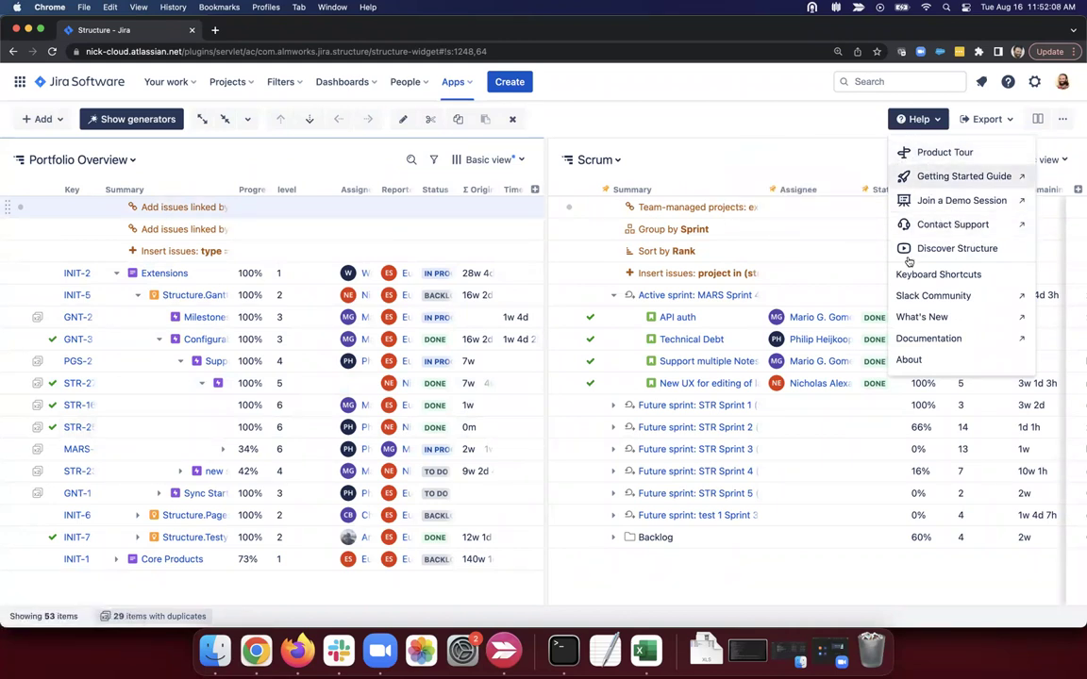
click(852, 160)
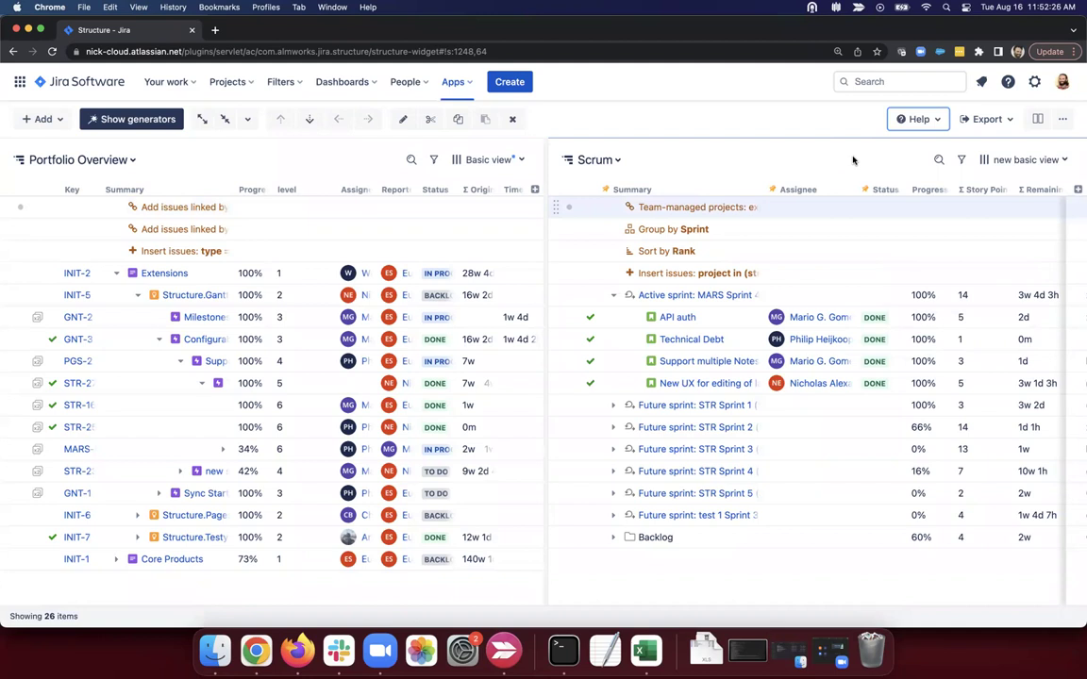
Return to the single-structure layout, open the multi project structure and point out its team-managed, epic and sub-task extenders.
click(1037, 119)
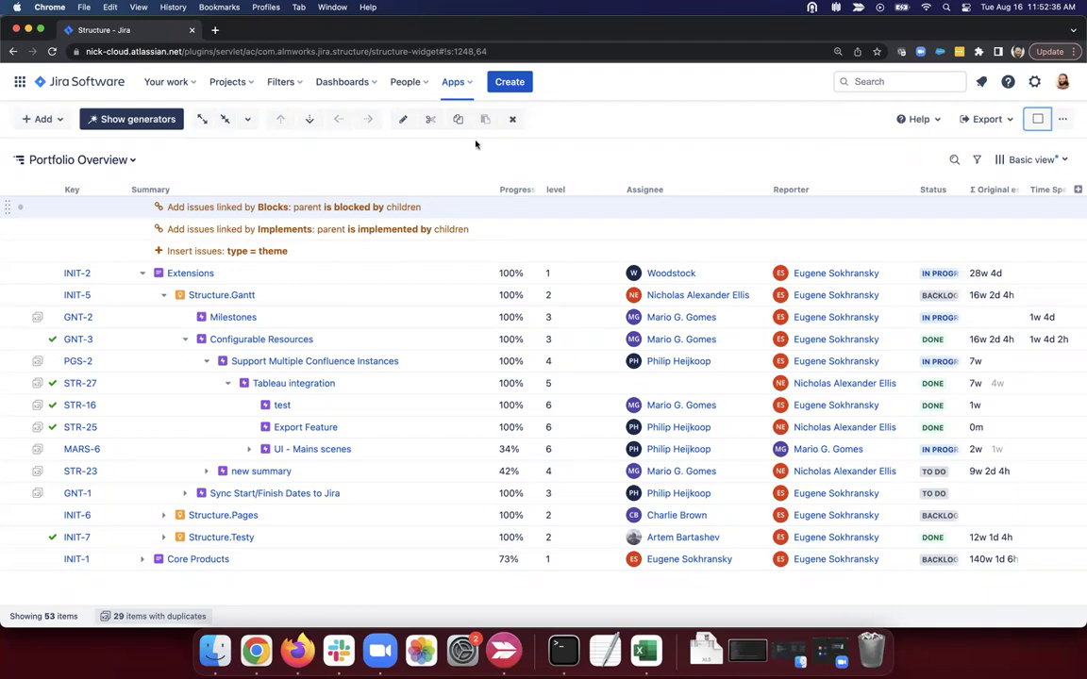
click(130, 160)
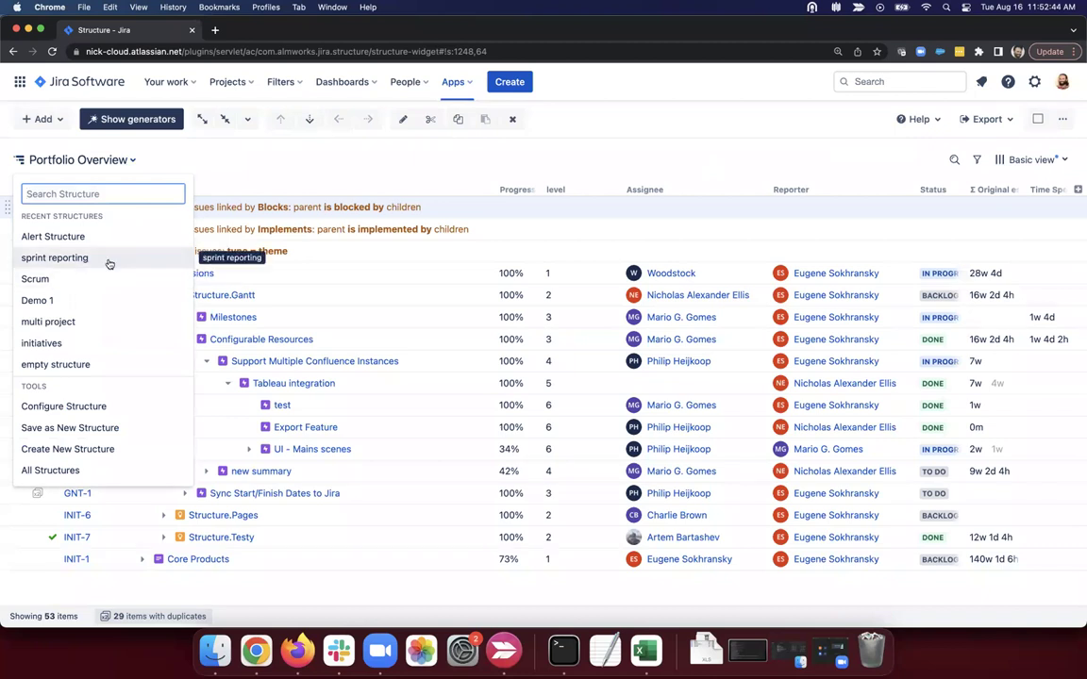
click(70, 322)
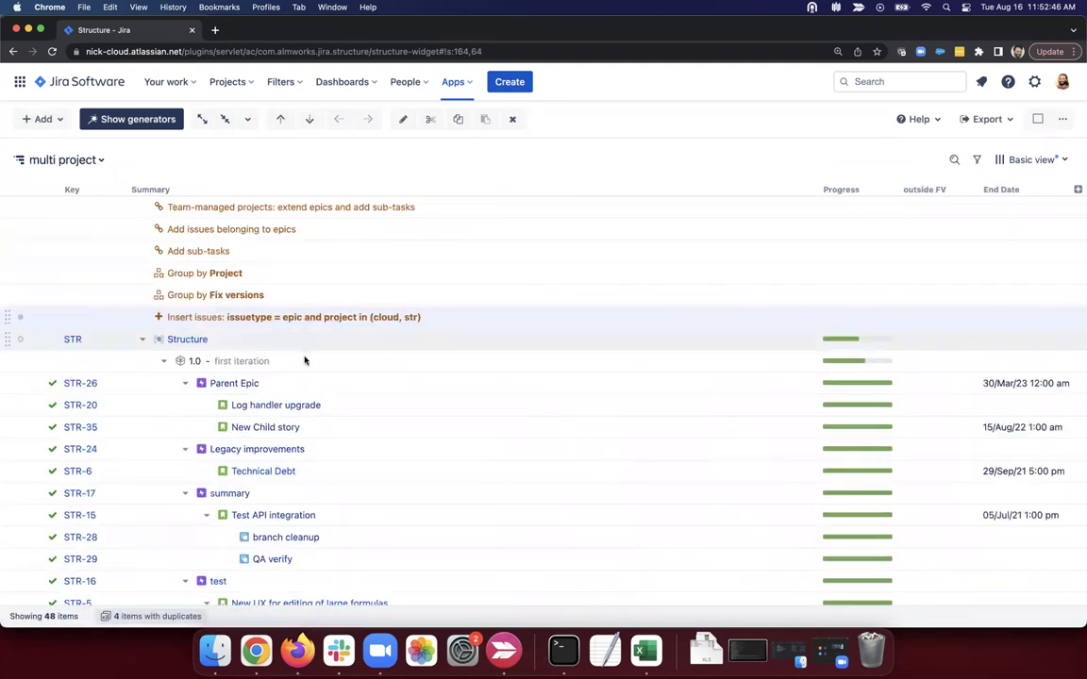
drag(203, 207, 412, 206)
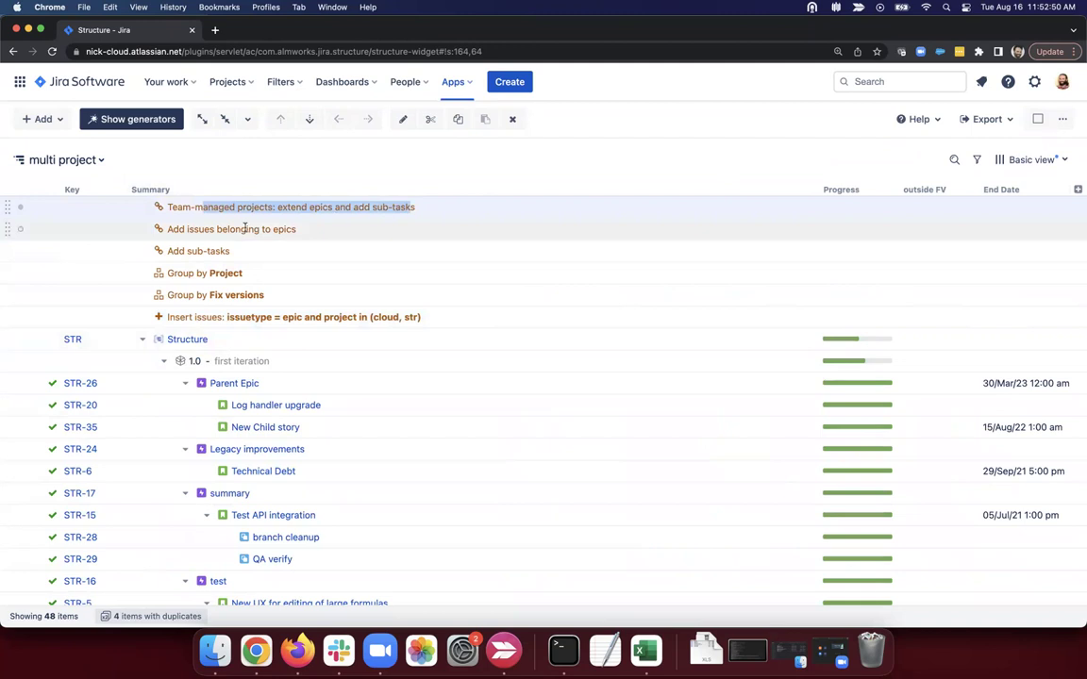
drag(220, 229, 296, 229)
drag(229, 250, 188, 251)
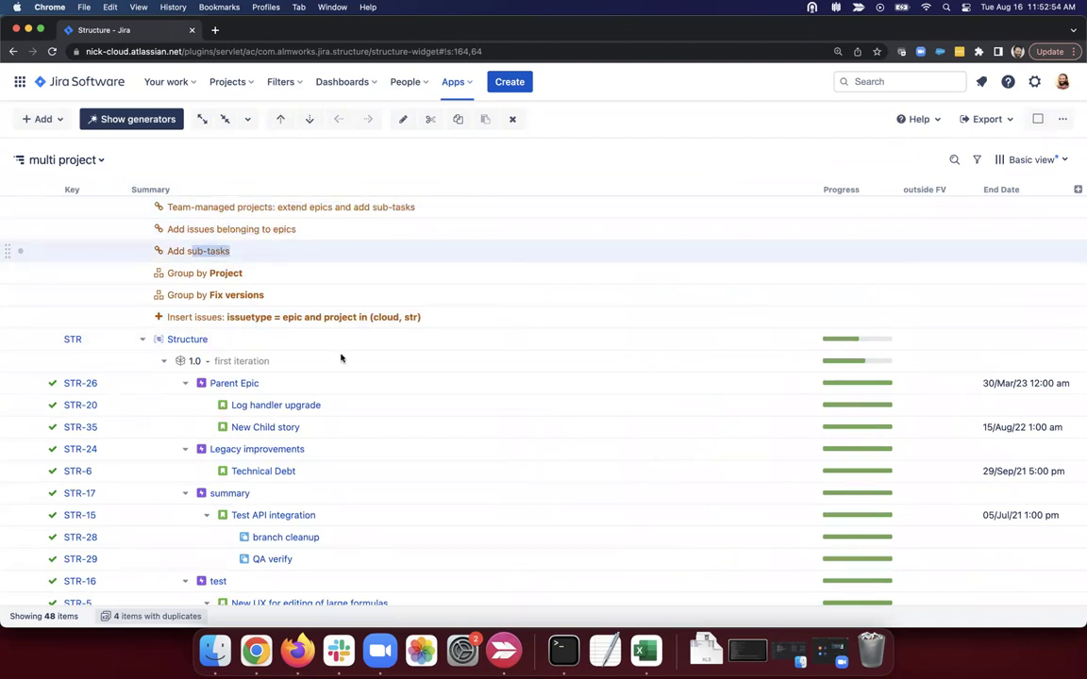
Search the available columns for epic fields.
click(1078, 192)
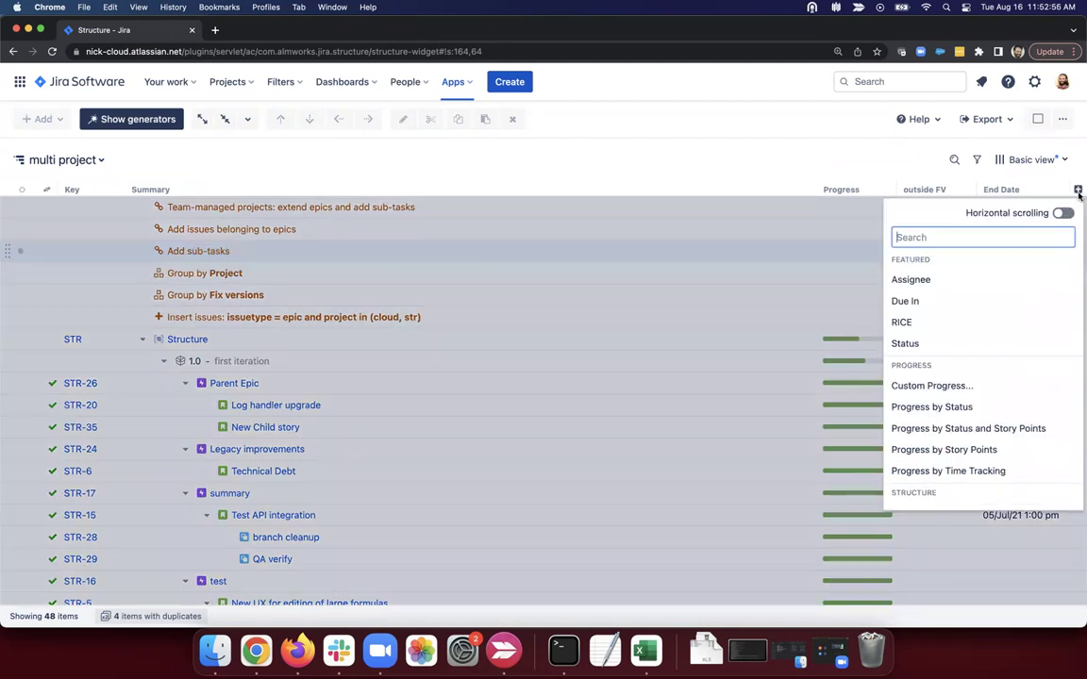
text(epic)
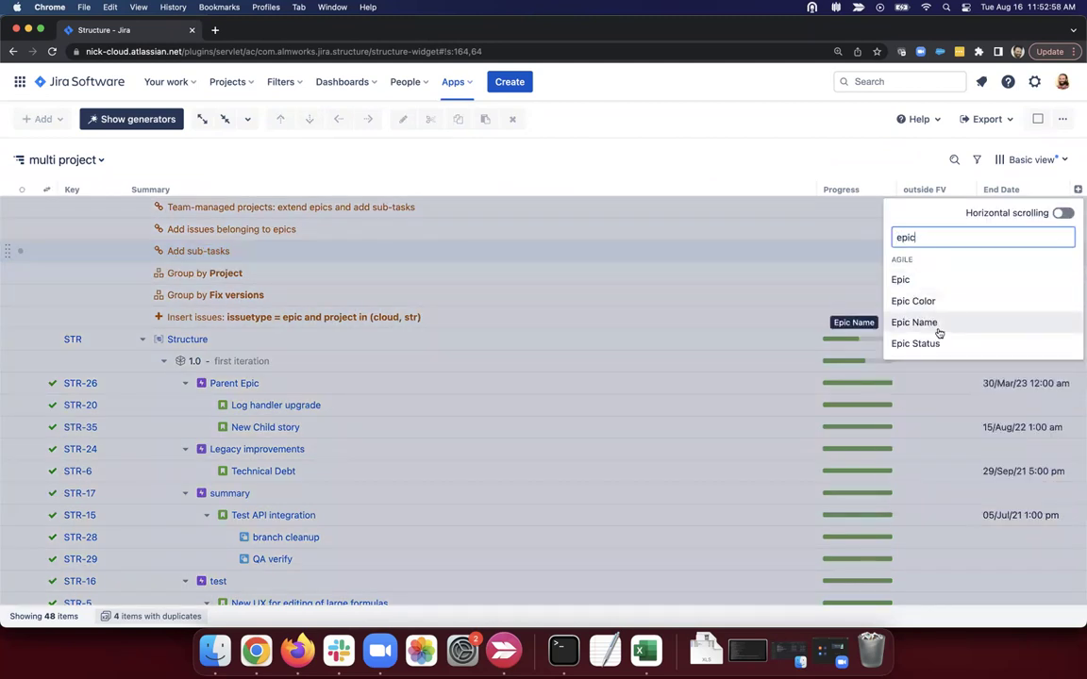
click(924, 172)
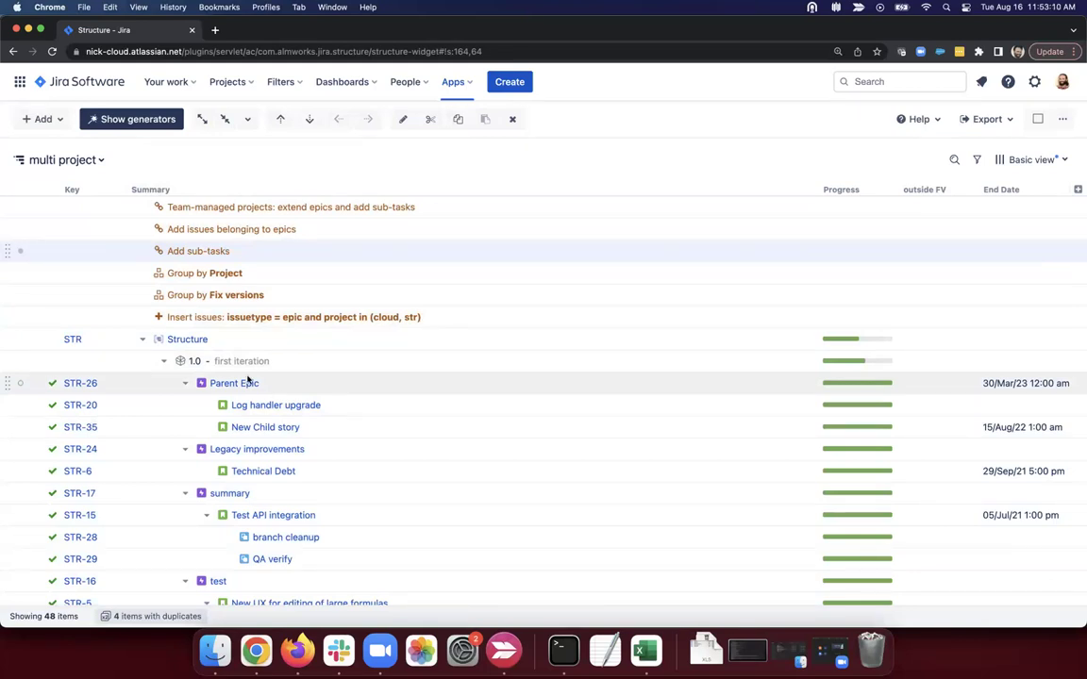
Search the fields offered for a group generator for a parent field, and leave without creating the group.
click(42, 119)
click(66, 252)
click(458, 235)
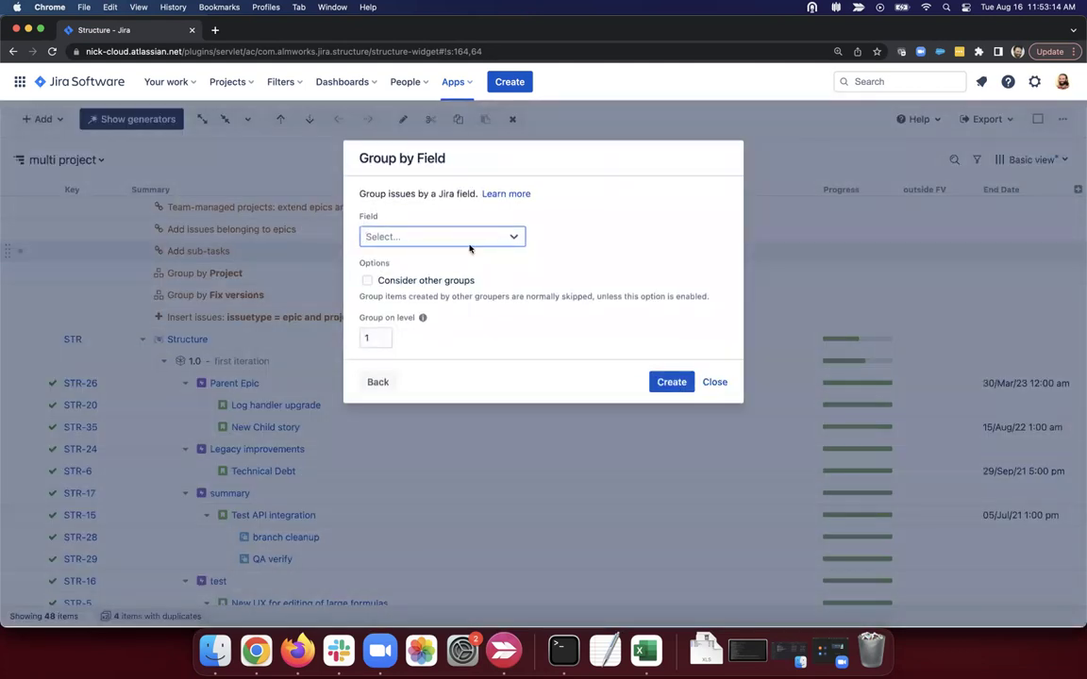
text(paren)
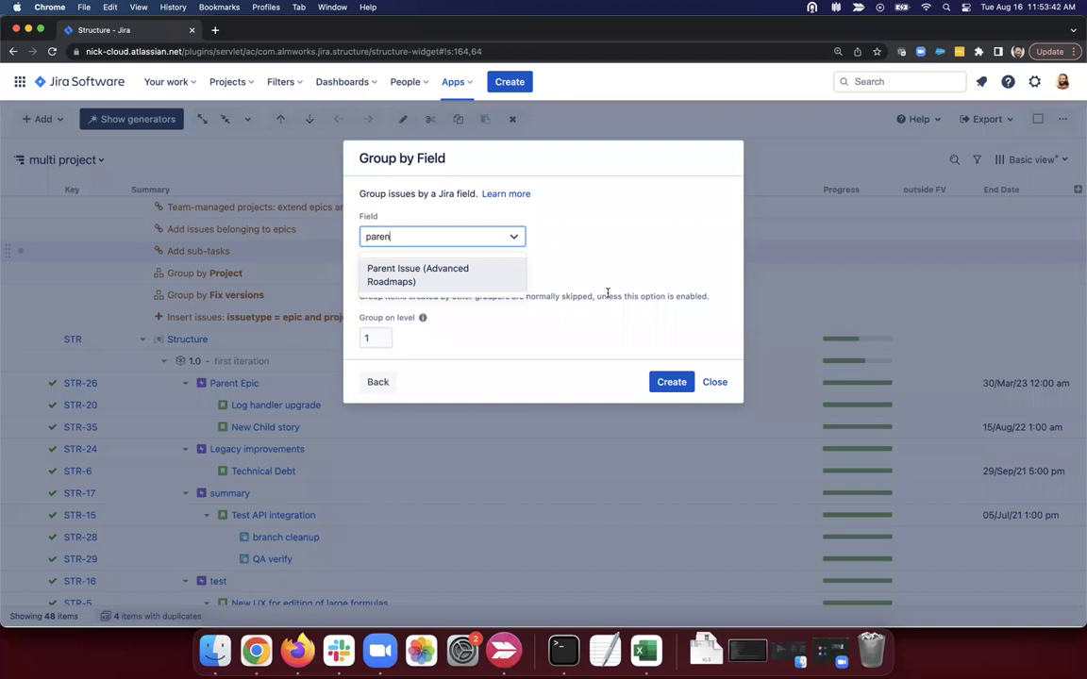
click(723, 381)
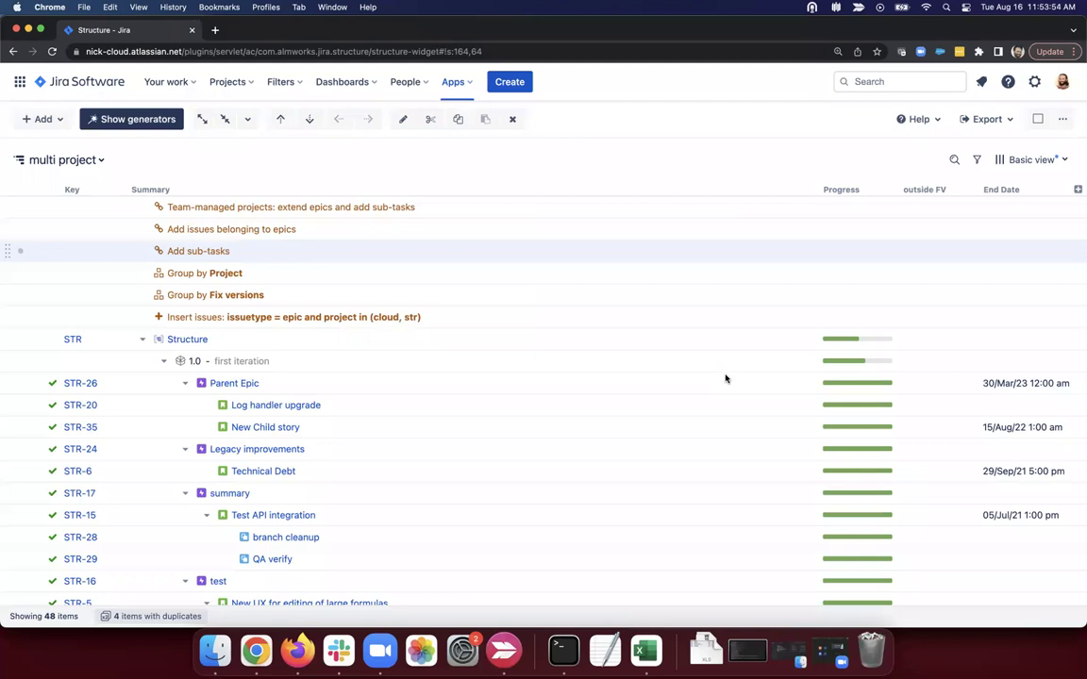
Add a sort generator ordering the multi project structure by Rank, ascending, on all levels.
click(105, 159)
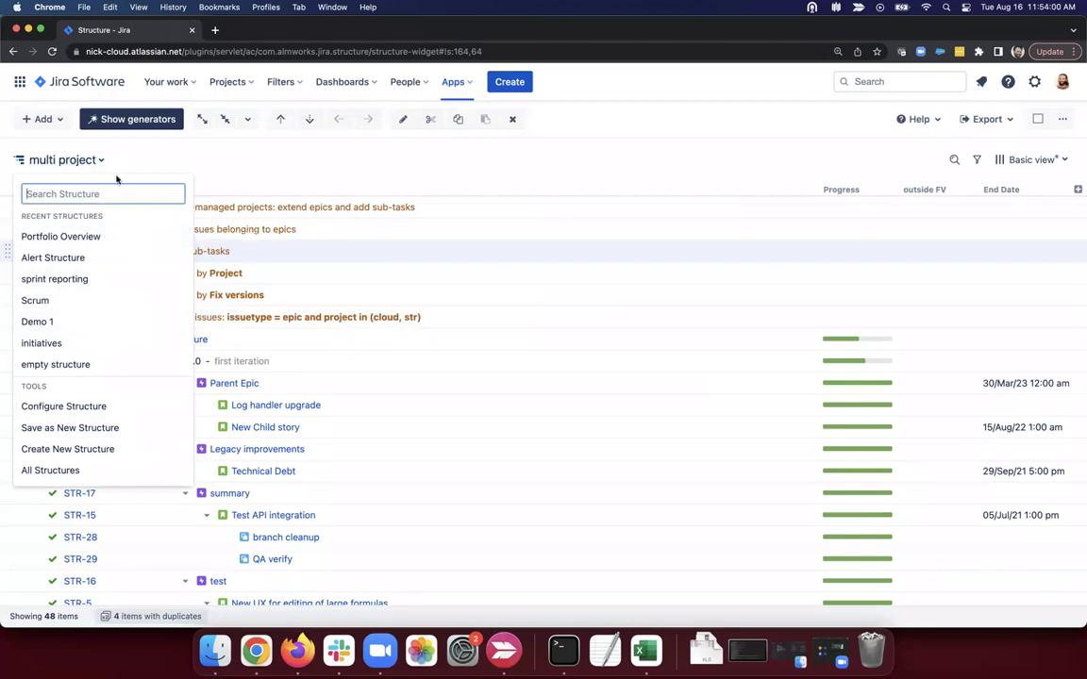
click(49, 119)
click(50, 120)
click(86, 271)
click(480, 247)
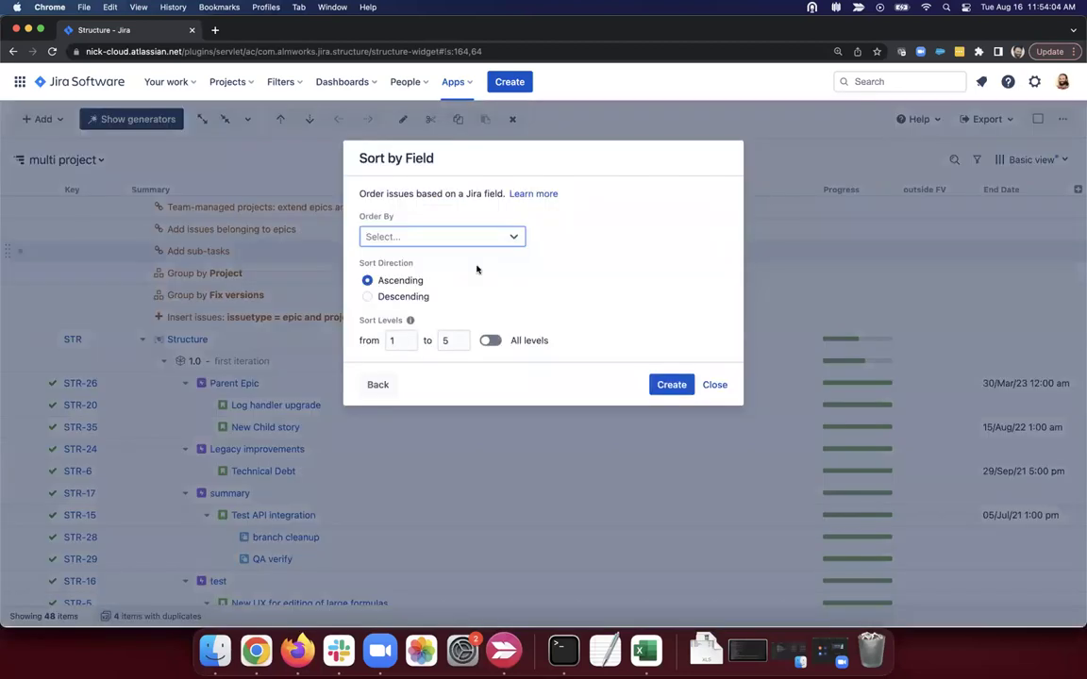
text(rank)
key(Return)
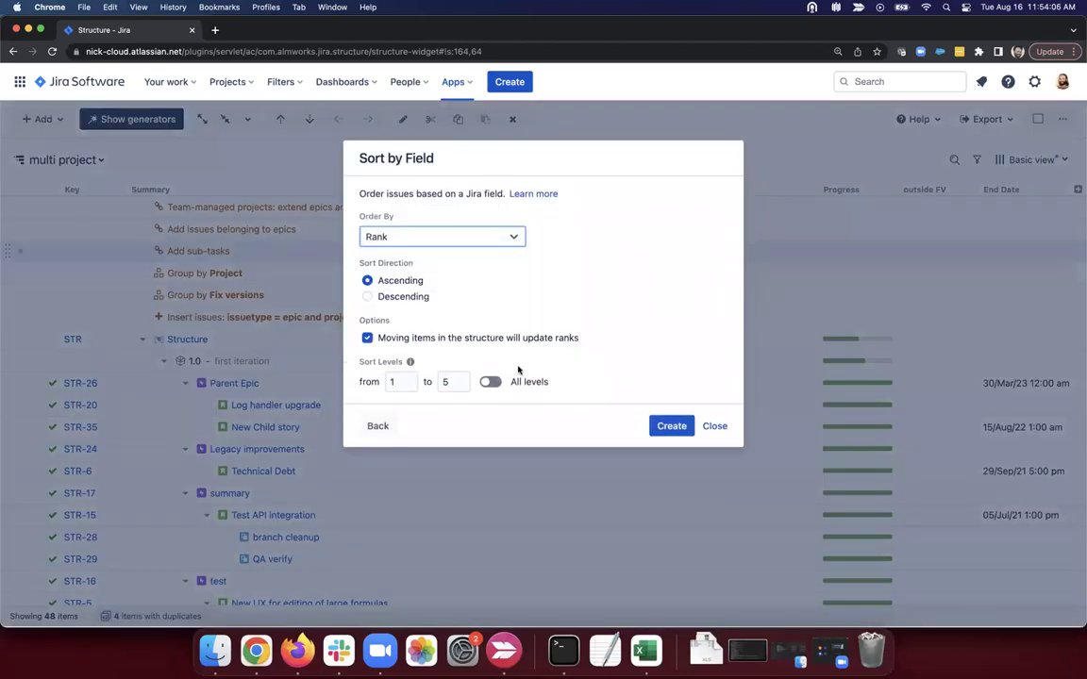
click(491, 381)
click(671, 426)
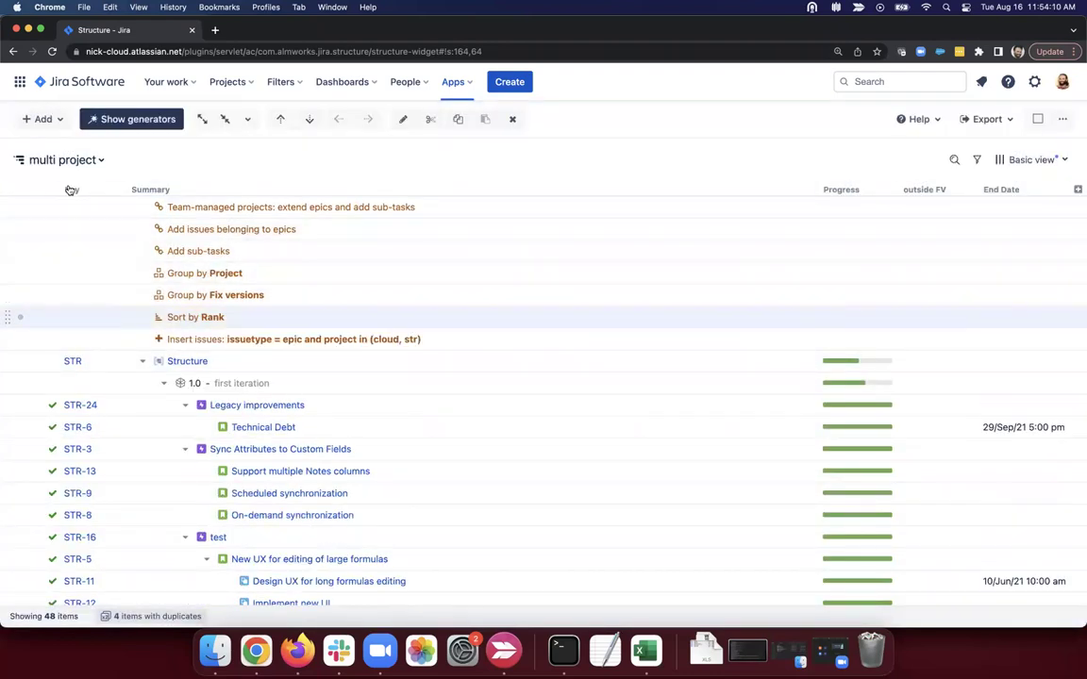
Add a JQL filter generator with the query "status != DOne" and point out the filter and rank sort generators.
click(49, 120)
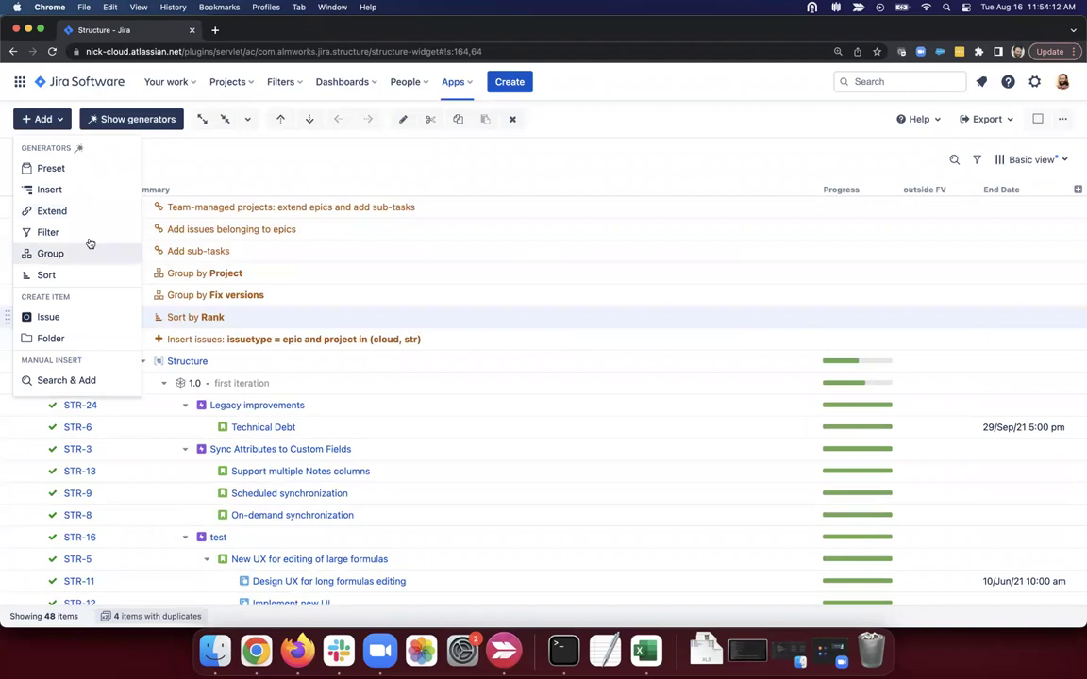
click(79, 232)
click(415, 254)
text(stat)
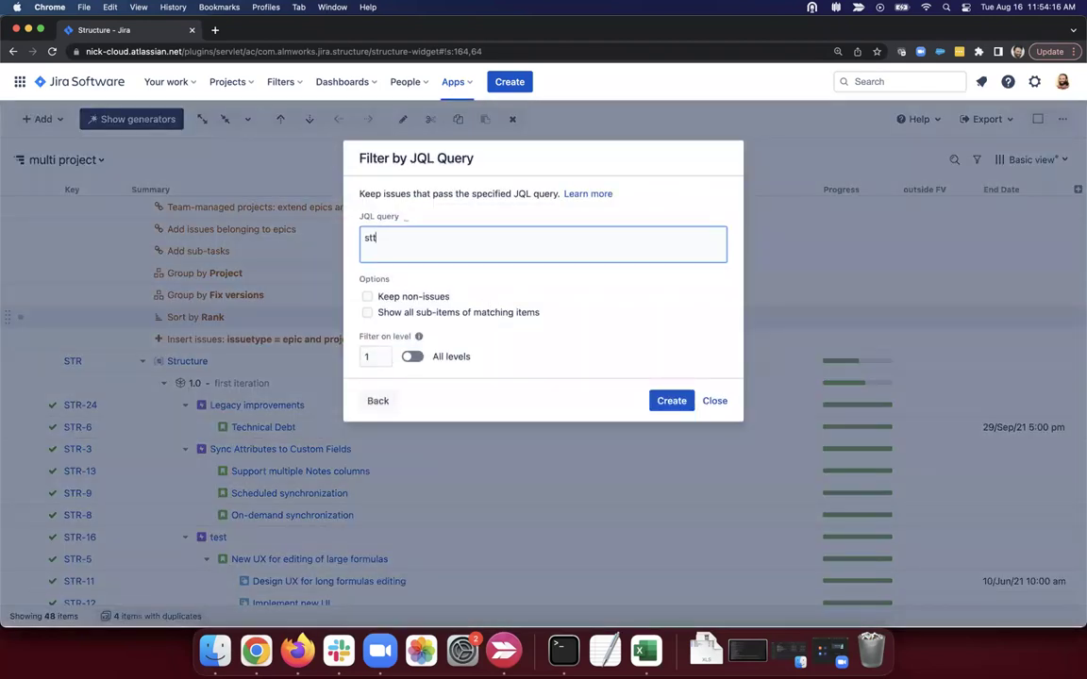
key(BackSpace)
text(atus != DOne)
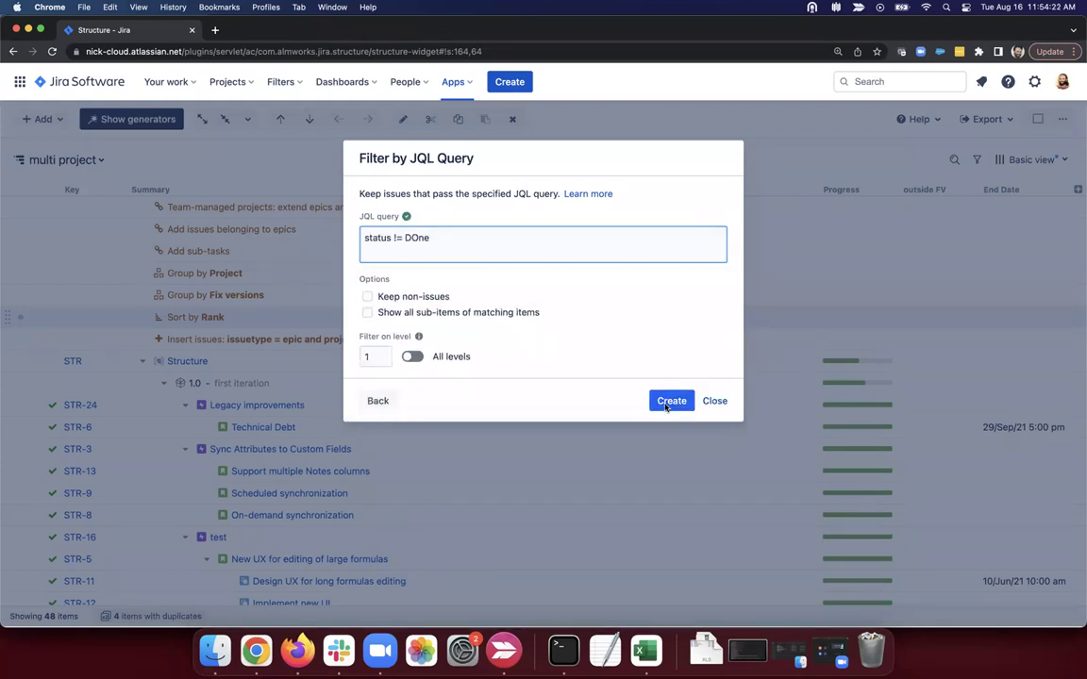
click(674, 403)
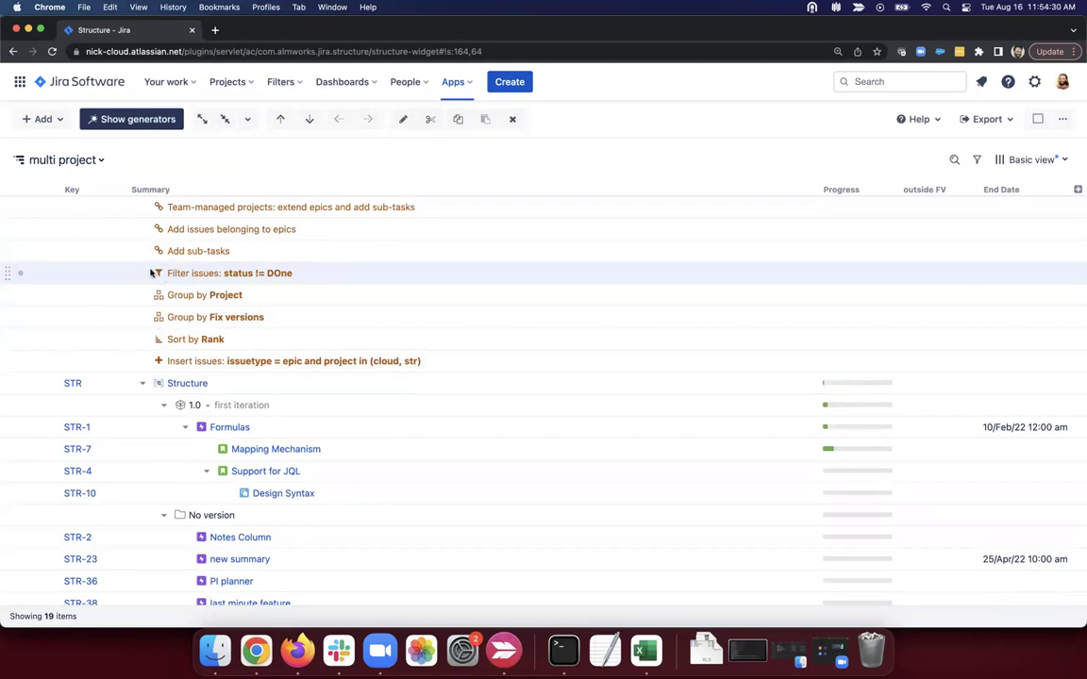
drag(151, 273, 286, 274)
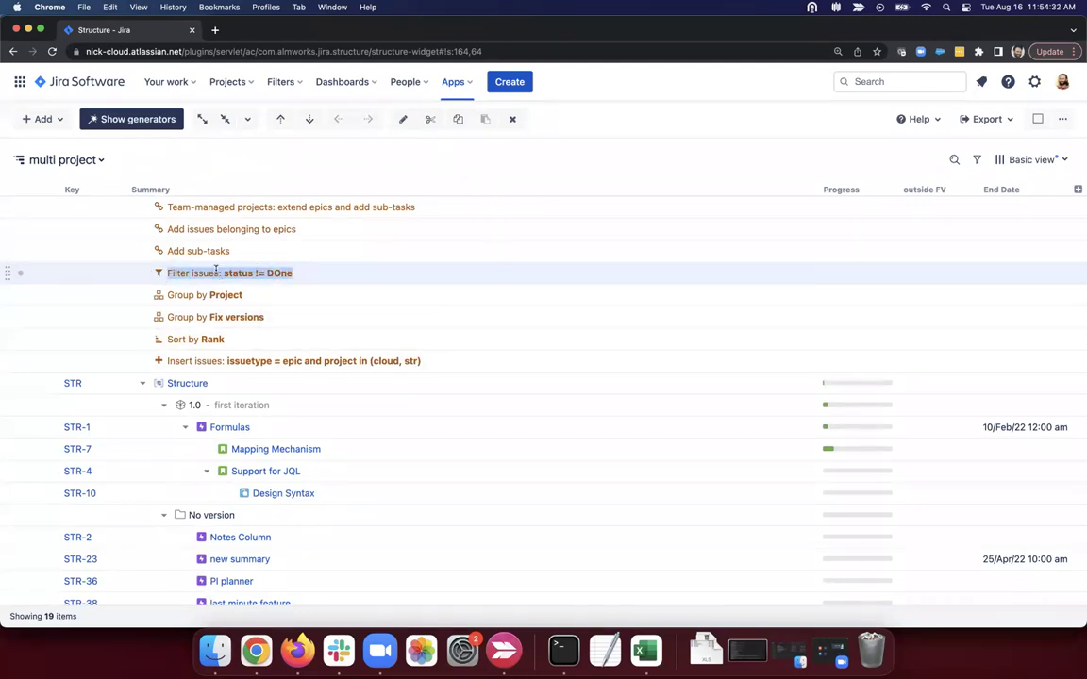
triple_click(207, 339)
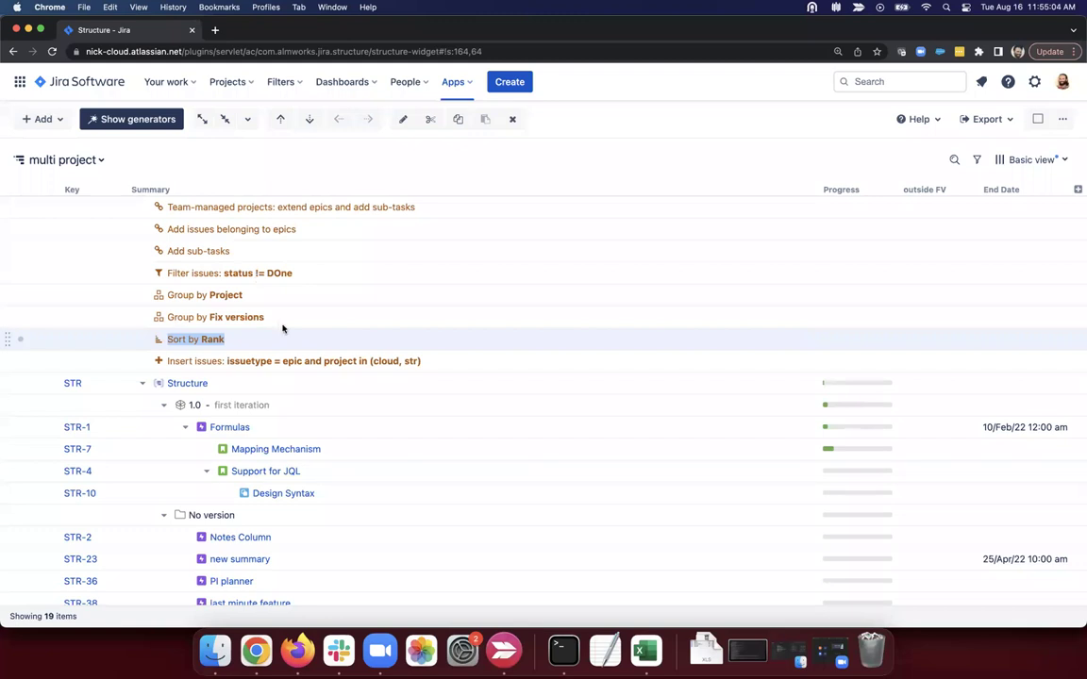
Remove the project restriction from the insert generator's query so it reads "issuetype = epic", and save it.
double_click(291, 361)
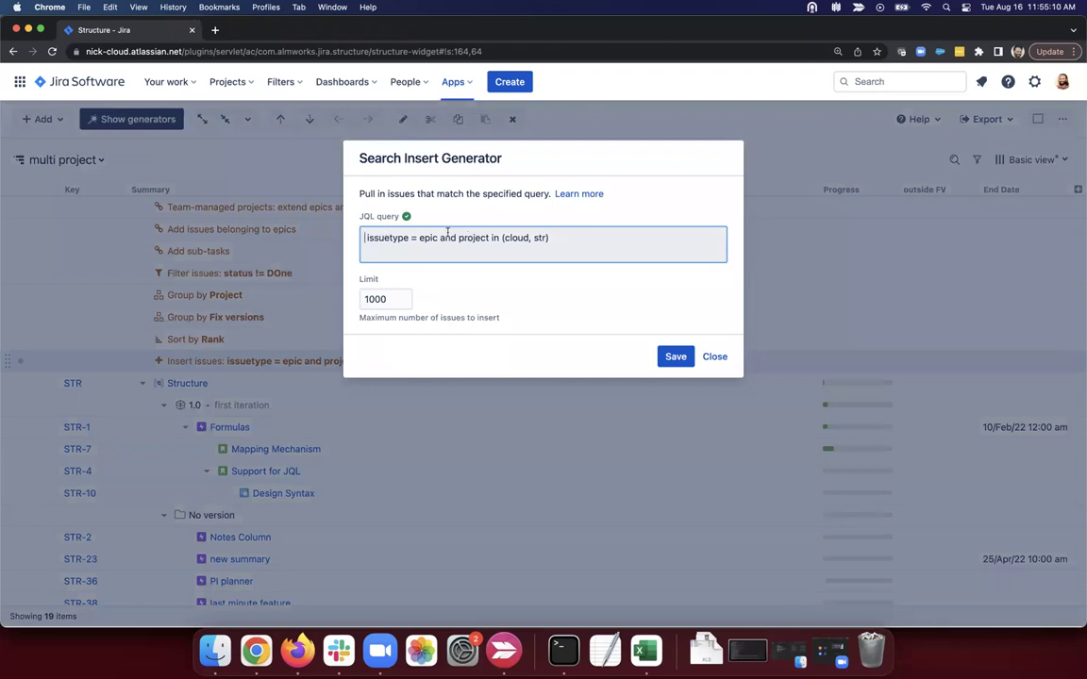
drag(440, 238, 641, 235)
key(BackSpace)
click(667, 356)
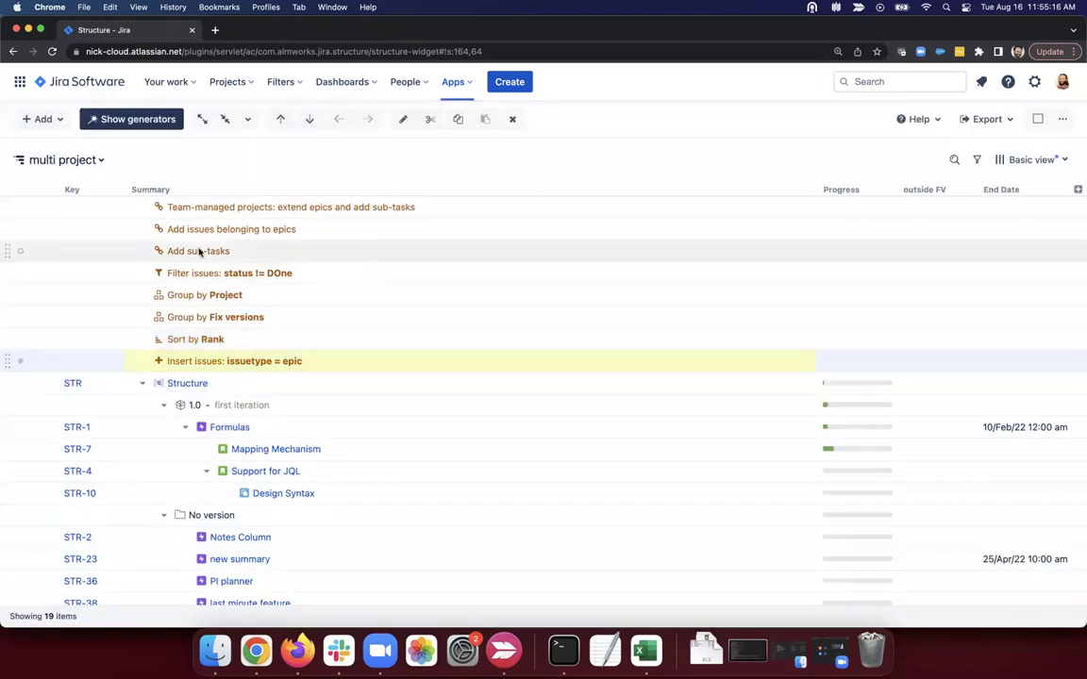
Collapse all project groups in the structure, from Deliver through Venus, and view the list of recent Jira projects.
click(143, 383)
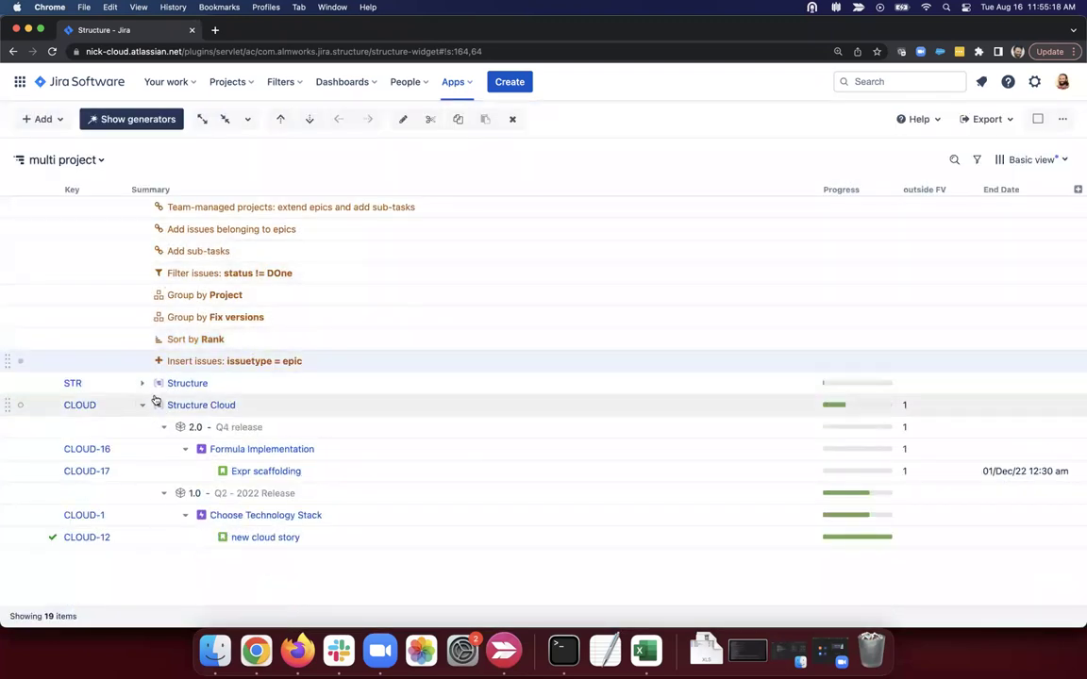
click(143, 405)
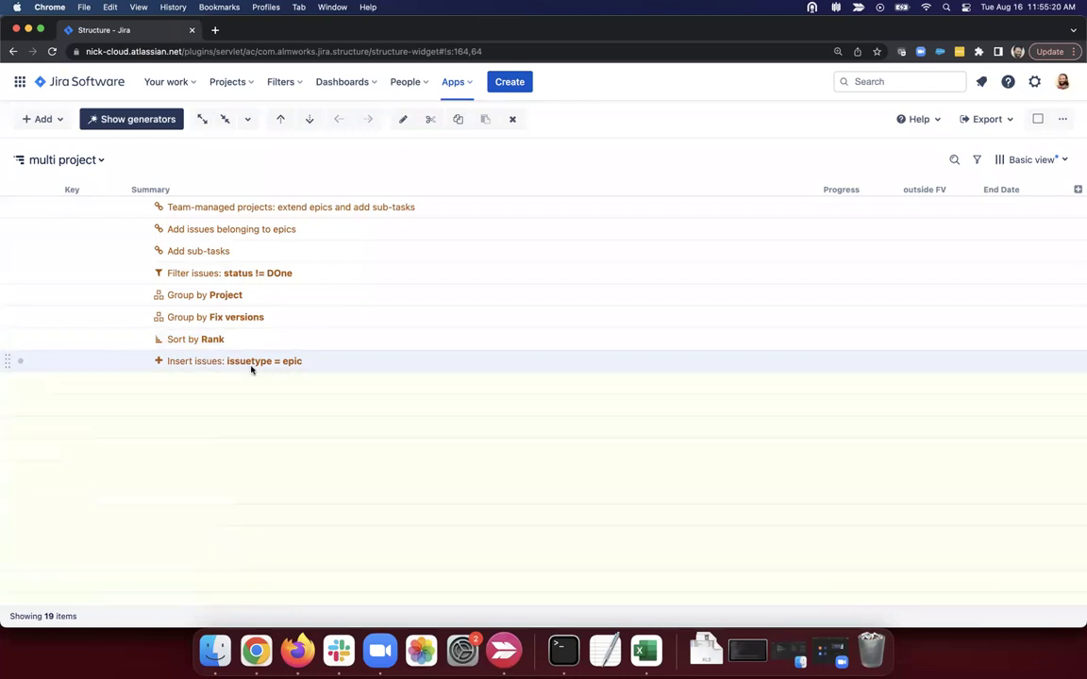
click(142, 383)
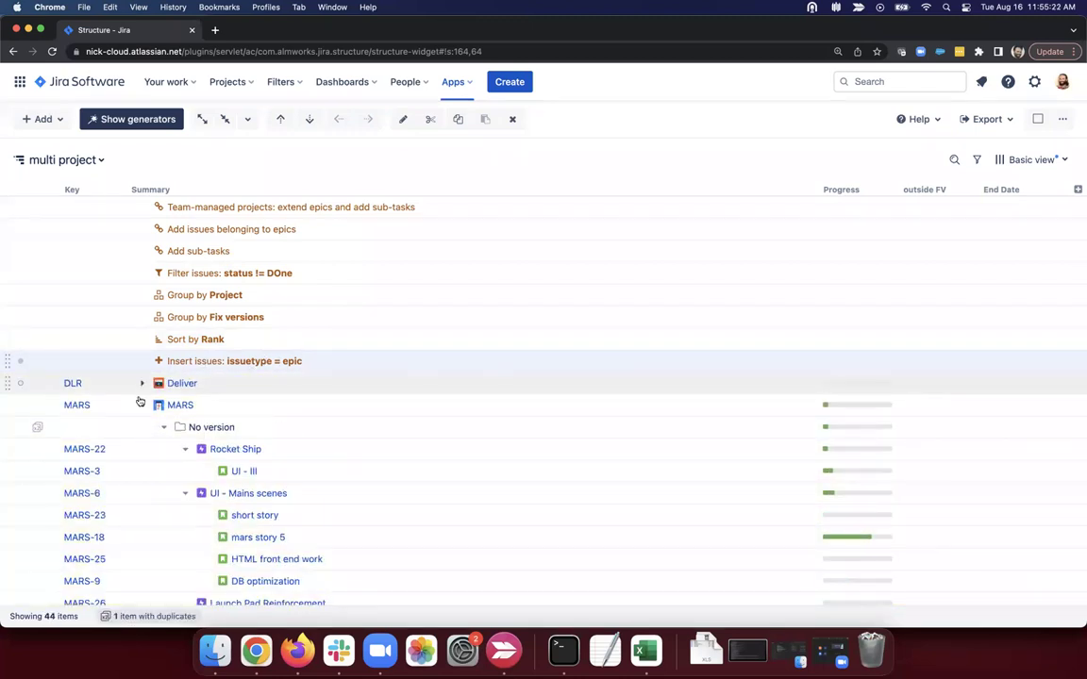
click(143, 404)
click(141, 471)
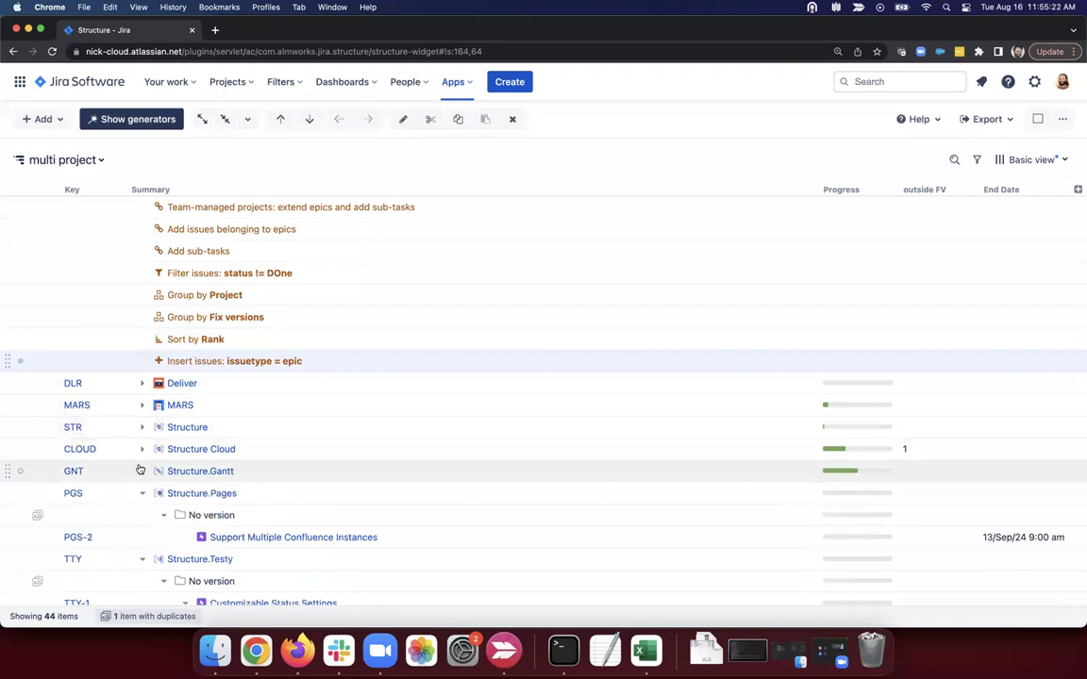
scroll(142, 462, down, 1)
click(142, 455)
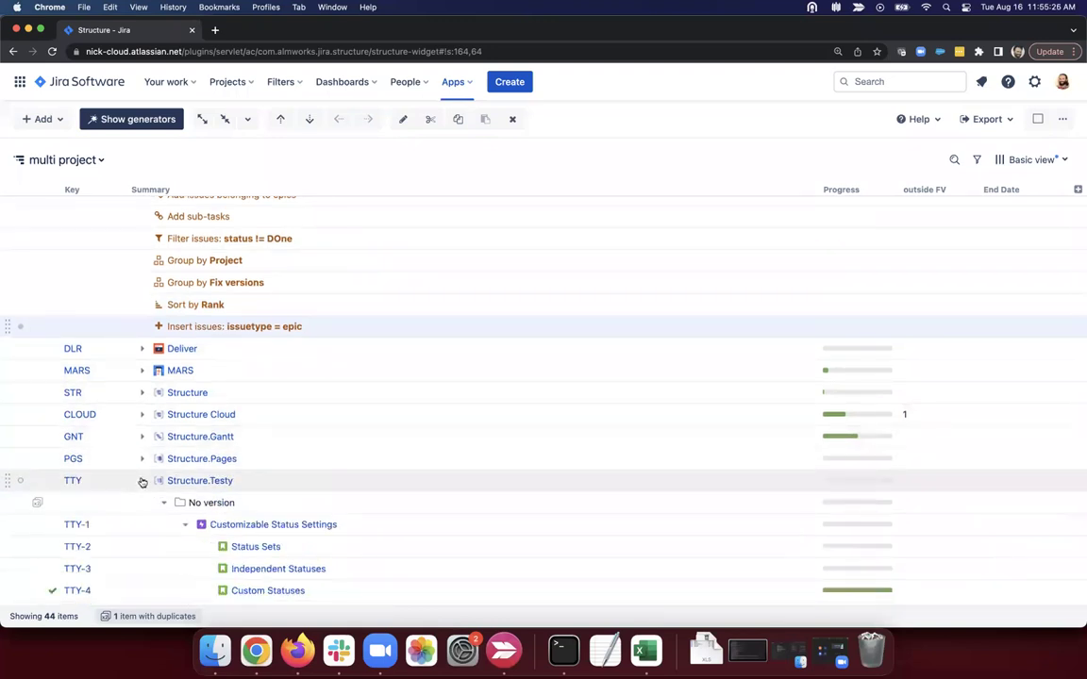
click(143, 480)
click(143, 537)
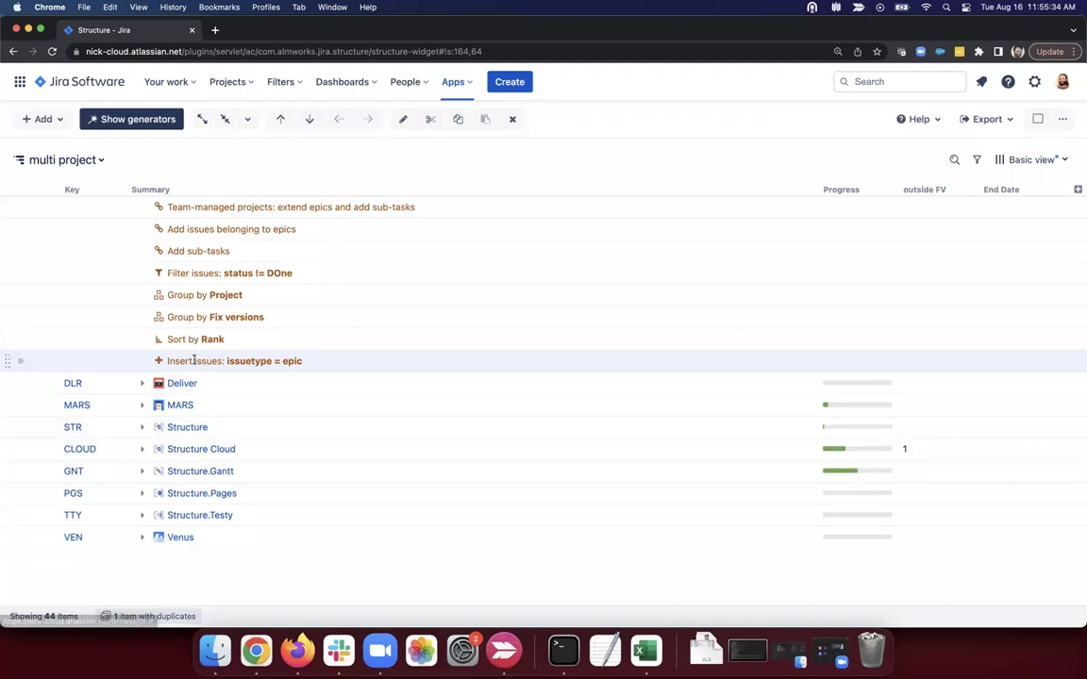
click(223, 83)
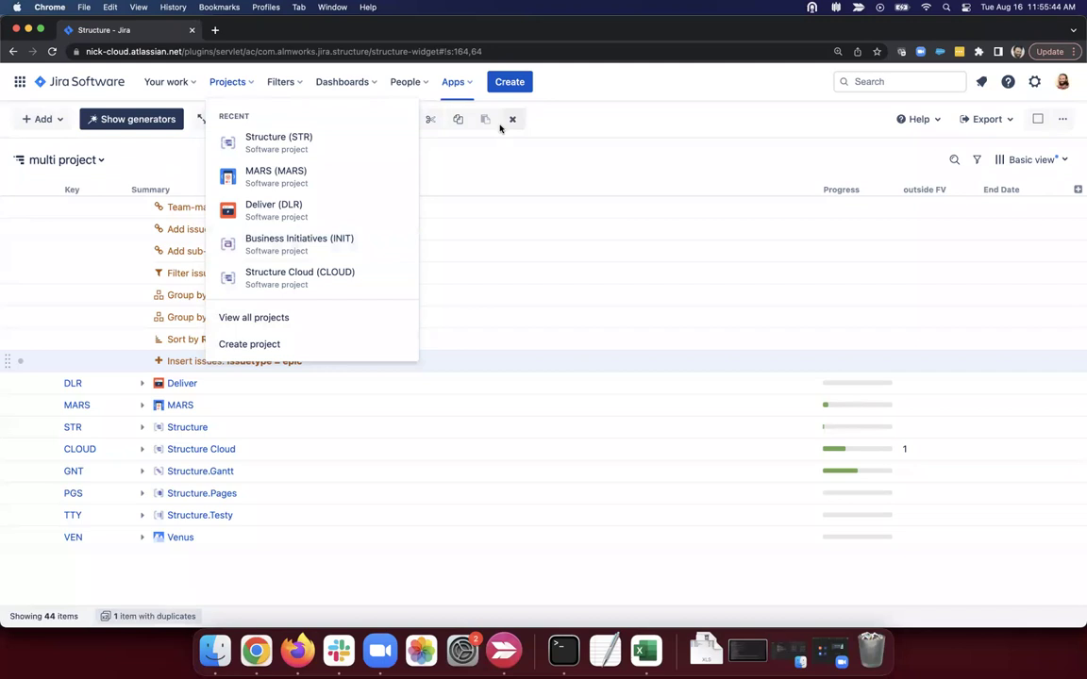
click(226, 82)
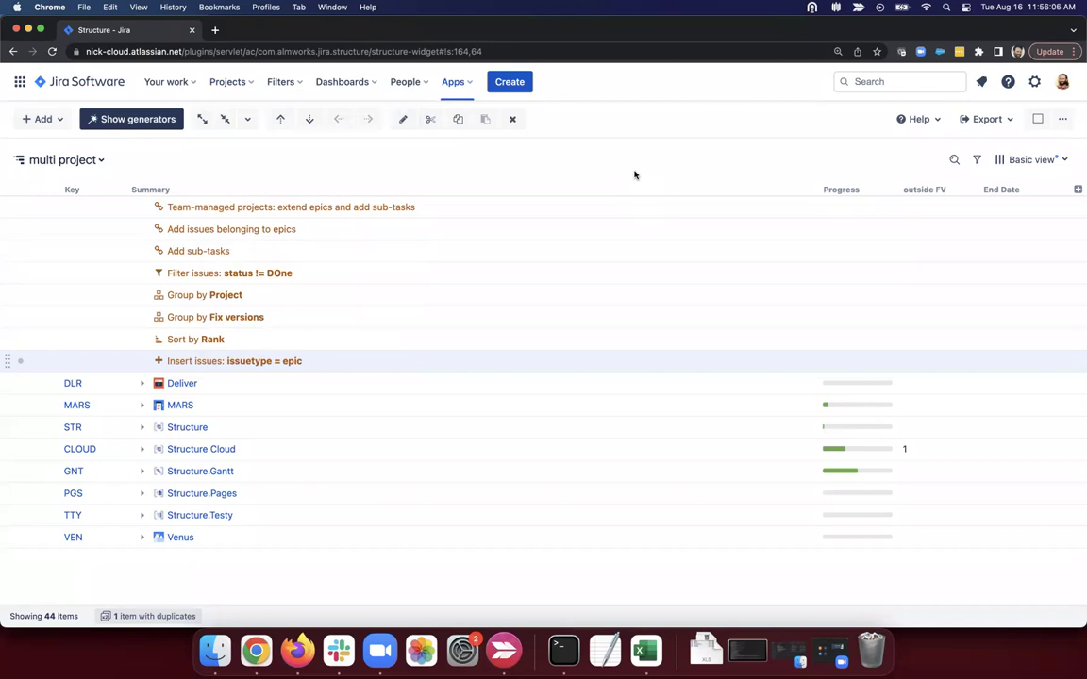
Add a Story Points column and expand the Structure.Gantt project to show its epics.
click(1078, 190)
text(stor)
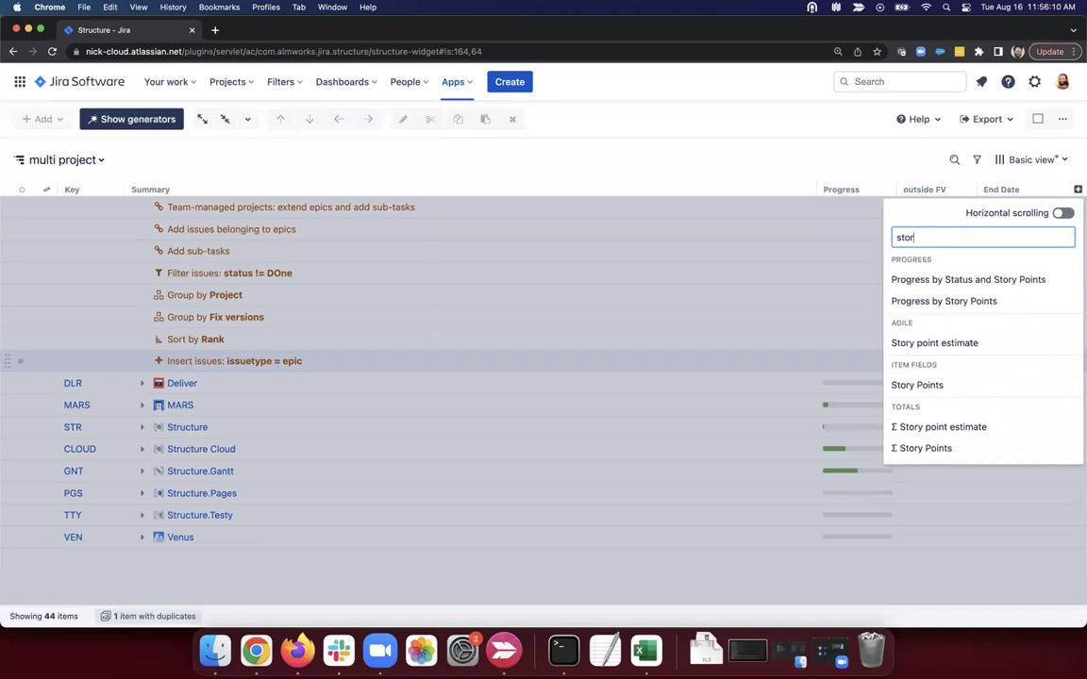
click(917, 385)
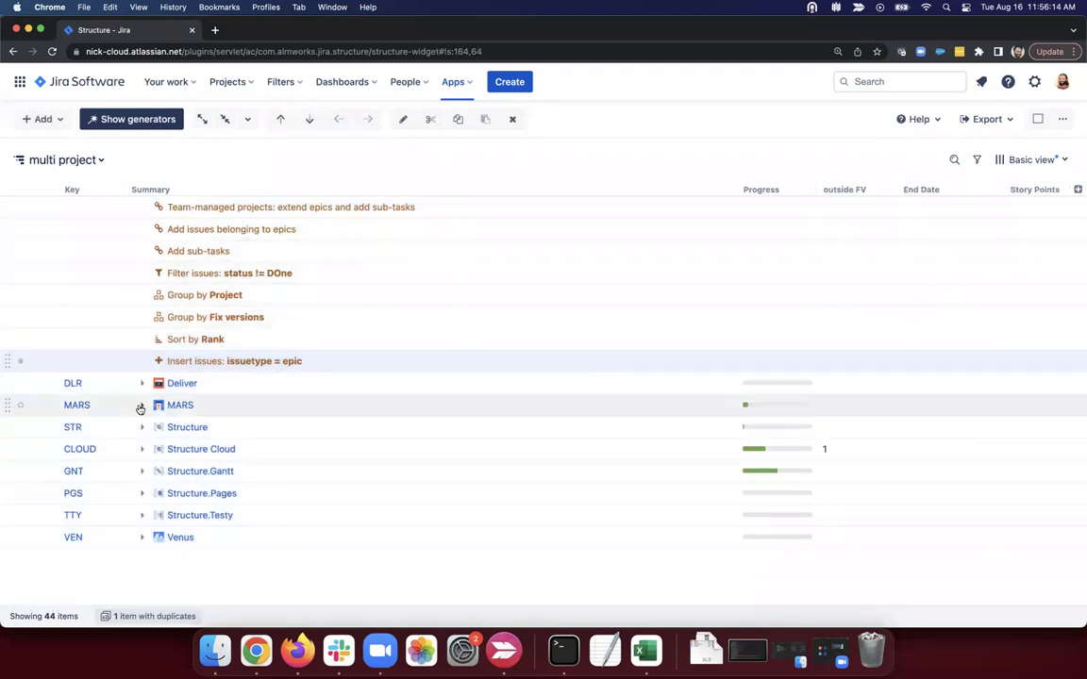
click(143, 470)
click(141, 470)
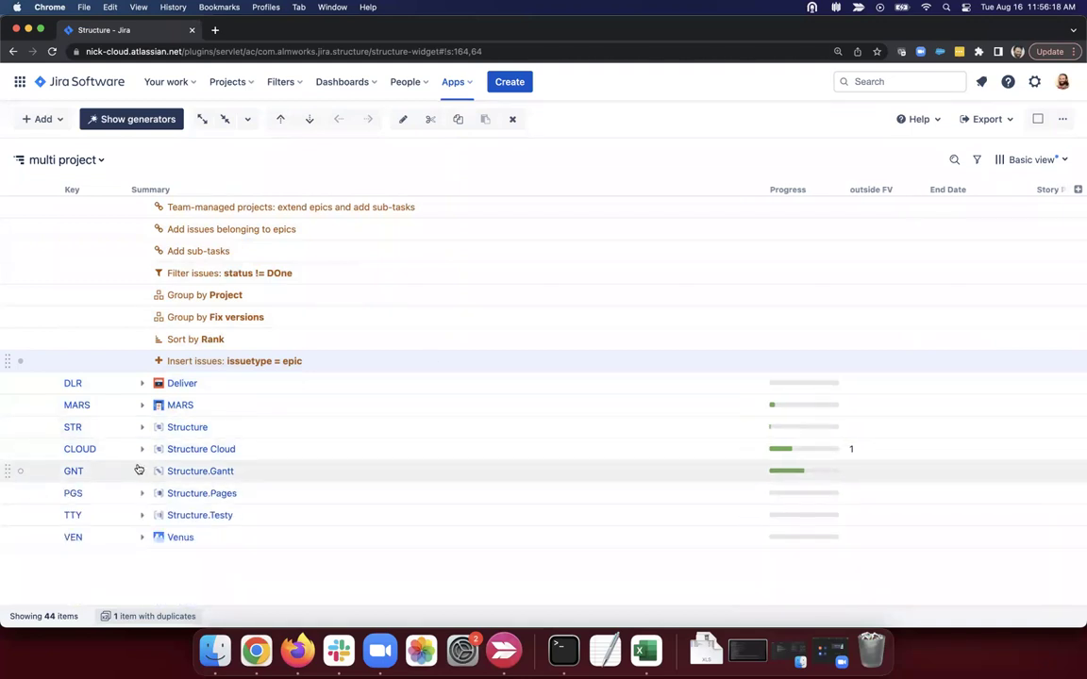
click(141, 471)
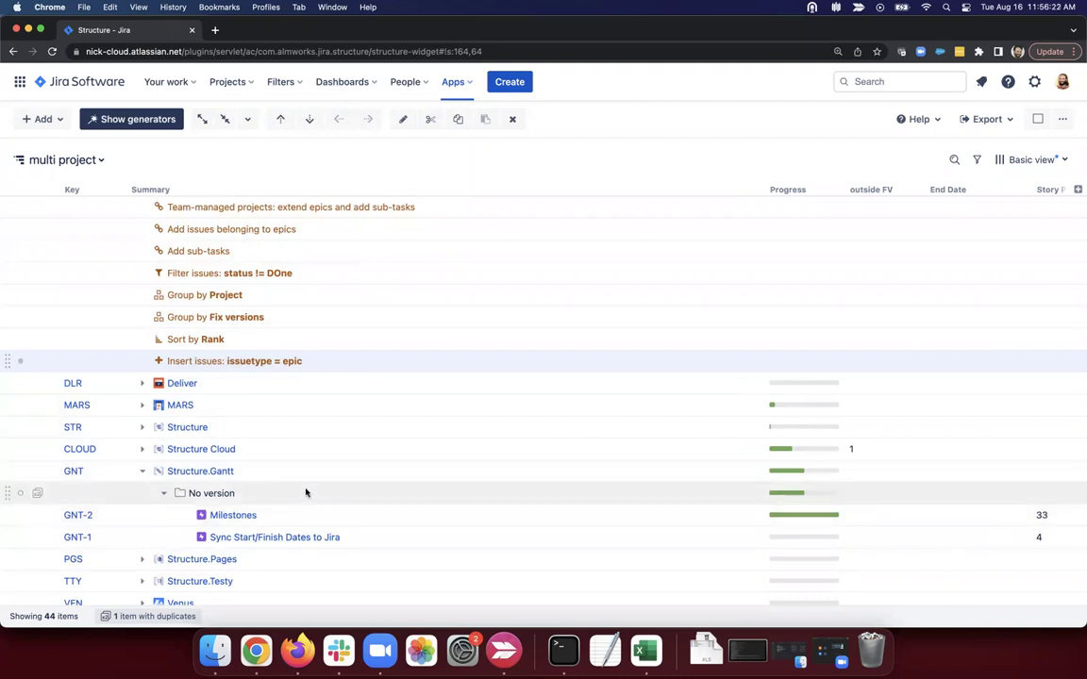
Configure the Story Points column to sum over sub-items and exclude duplicates.
click(141, 471)
click(142, 470)
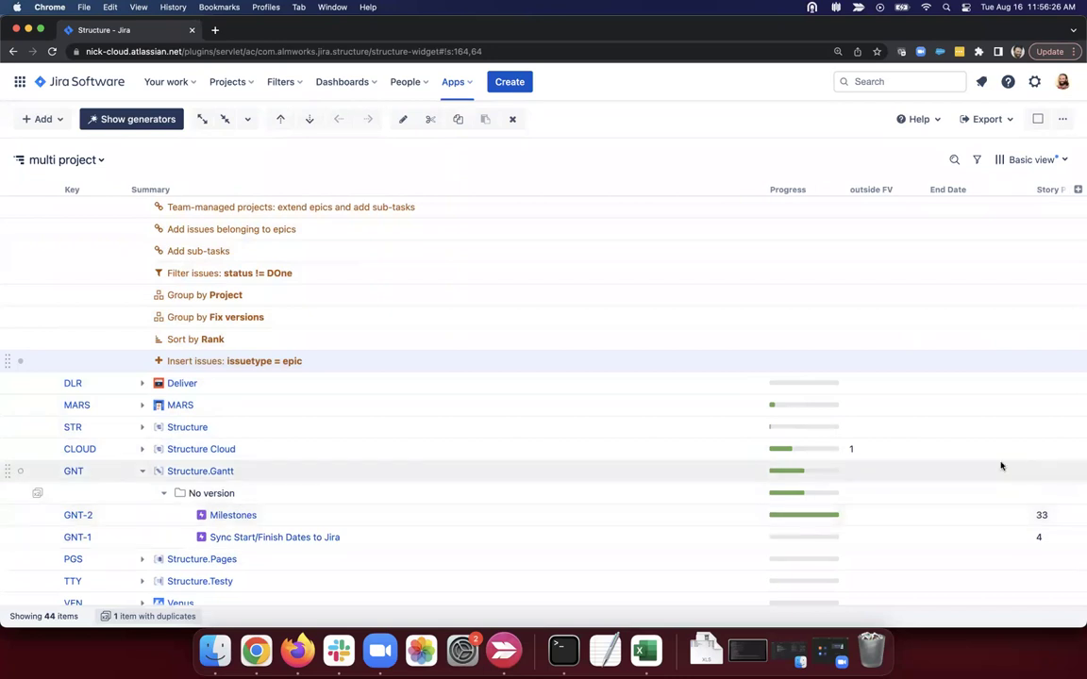
click(1062, 189)
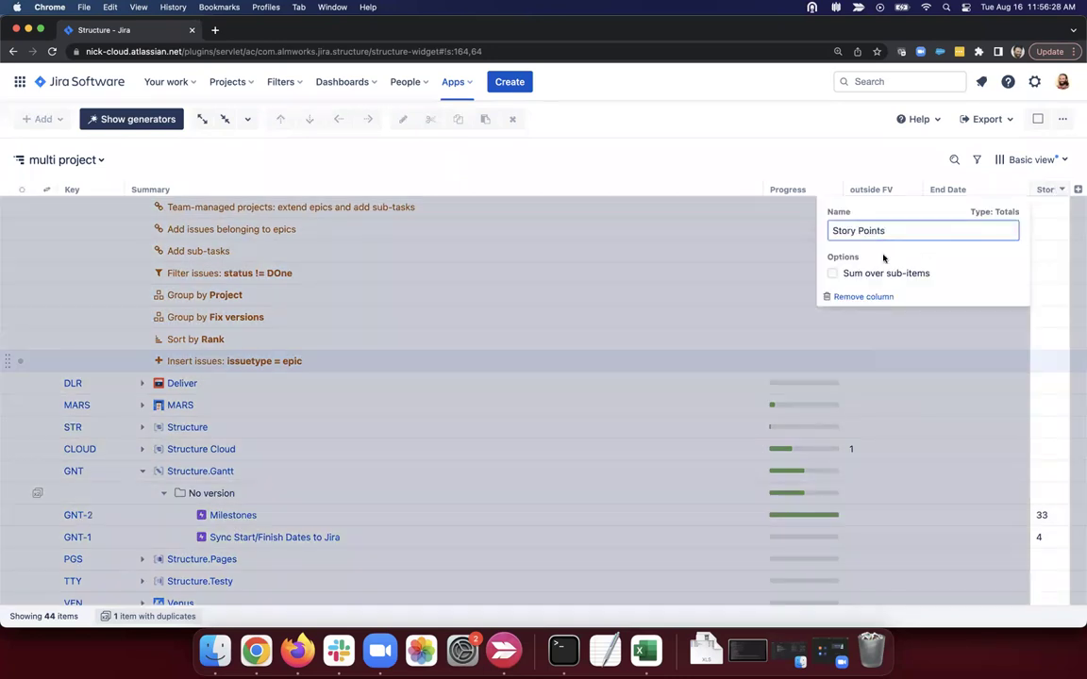
click(831, 273)
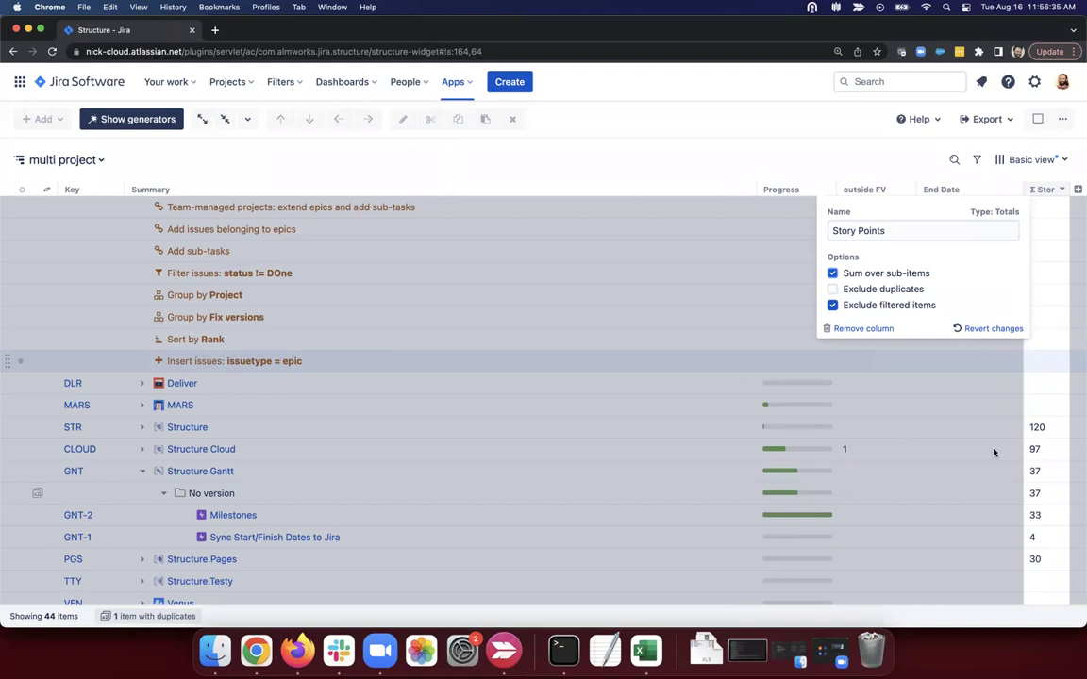
click(832, 289)
click(673, 162)
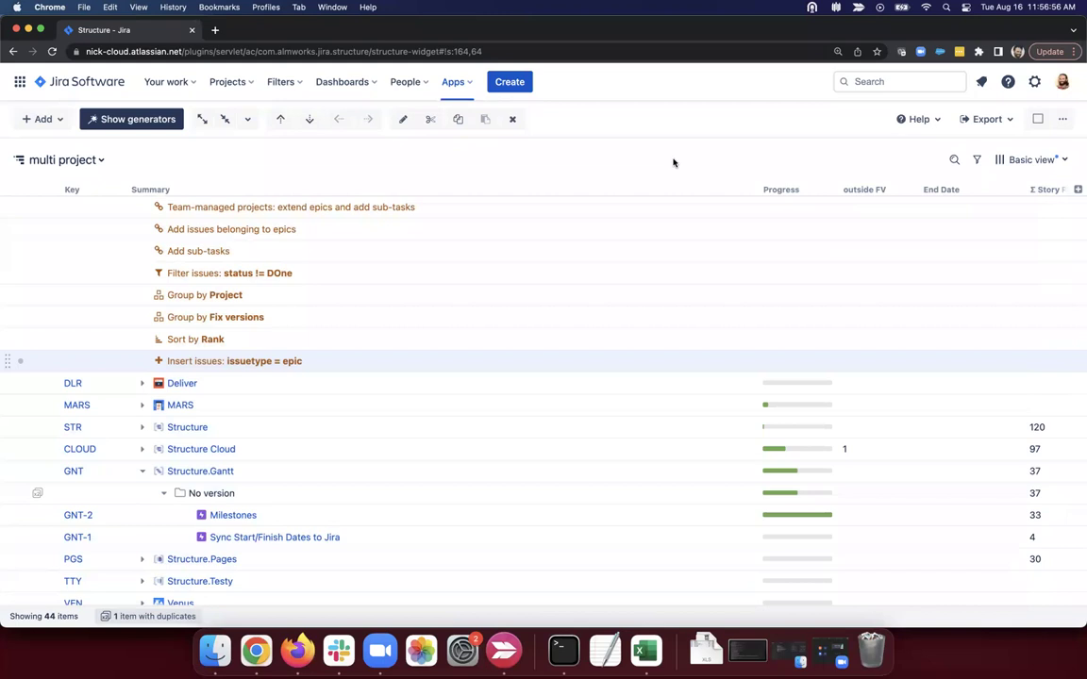
Create a new structure named "upside down", shared with nobody.
click(90, 160)
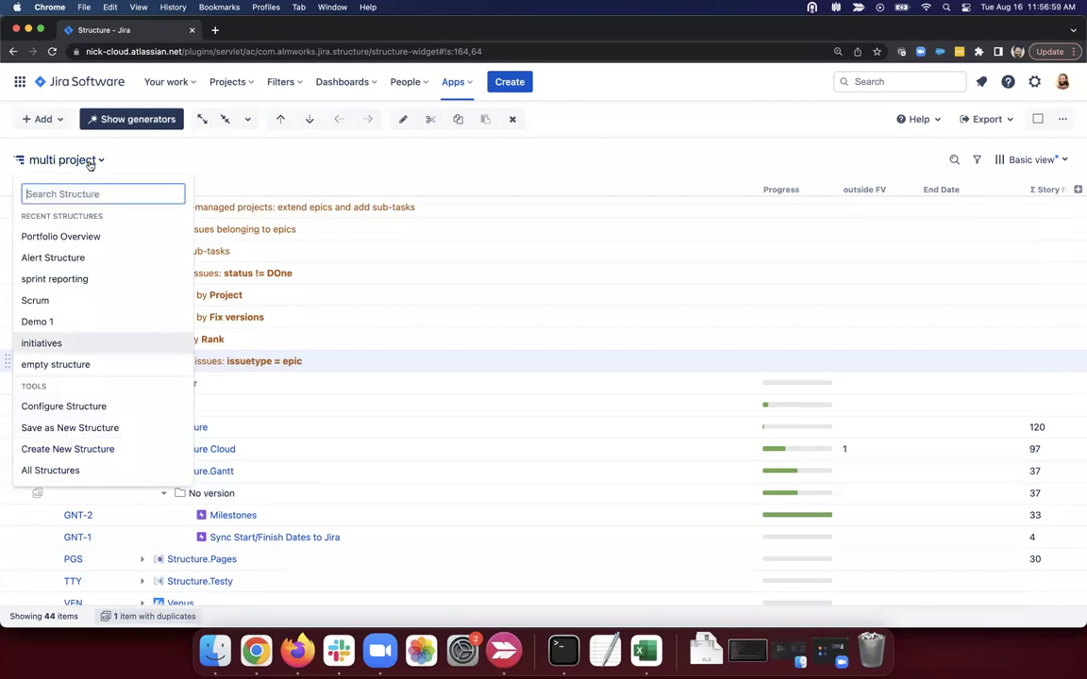
click(80, 447)
text(upside down)
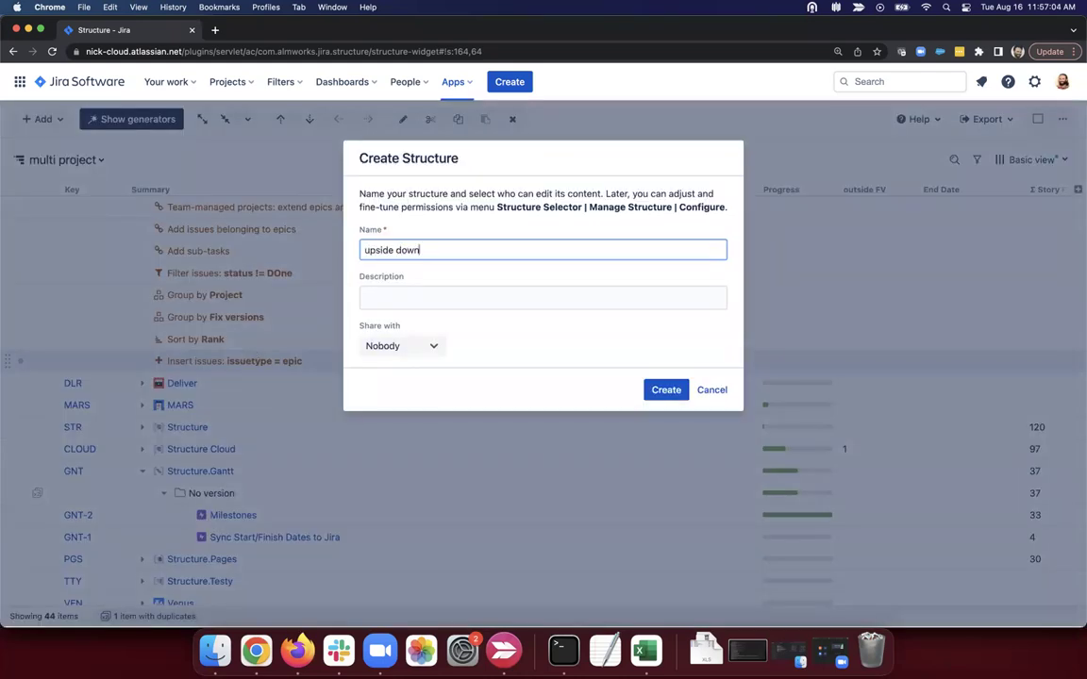
click(653, 395)
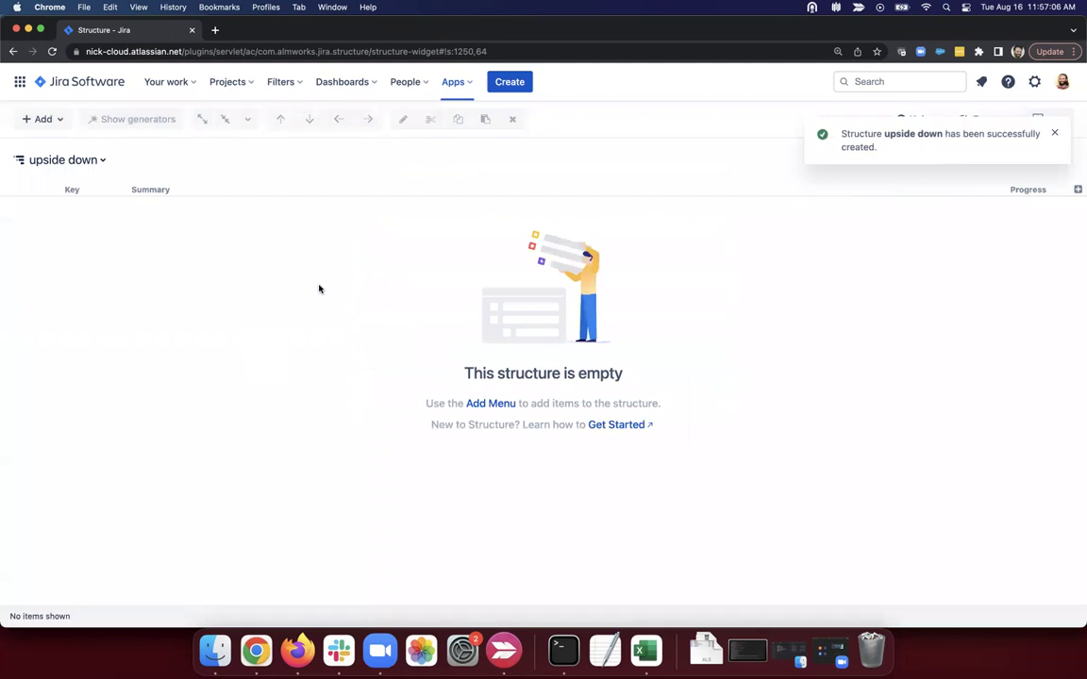
Add a JQL query insert generator with the query type = story and "Epic Link" is not EMPTY.
click(35, 119)
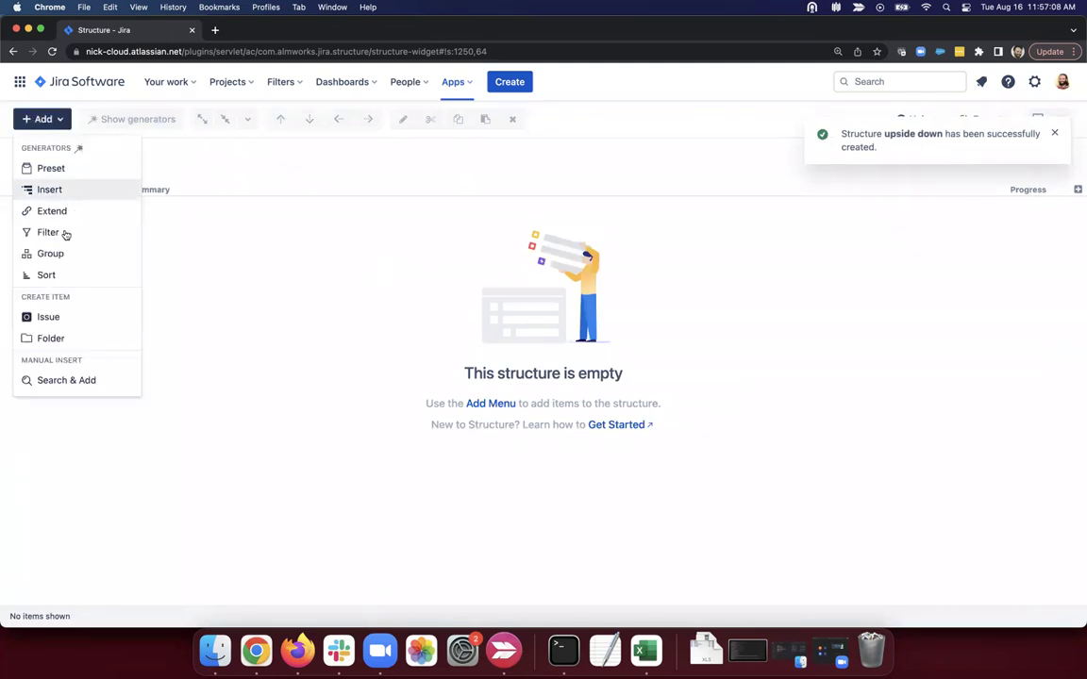
click(71, 188)
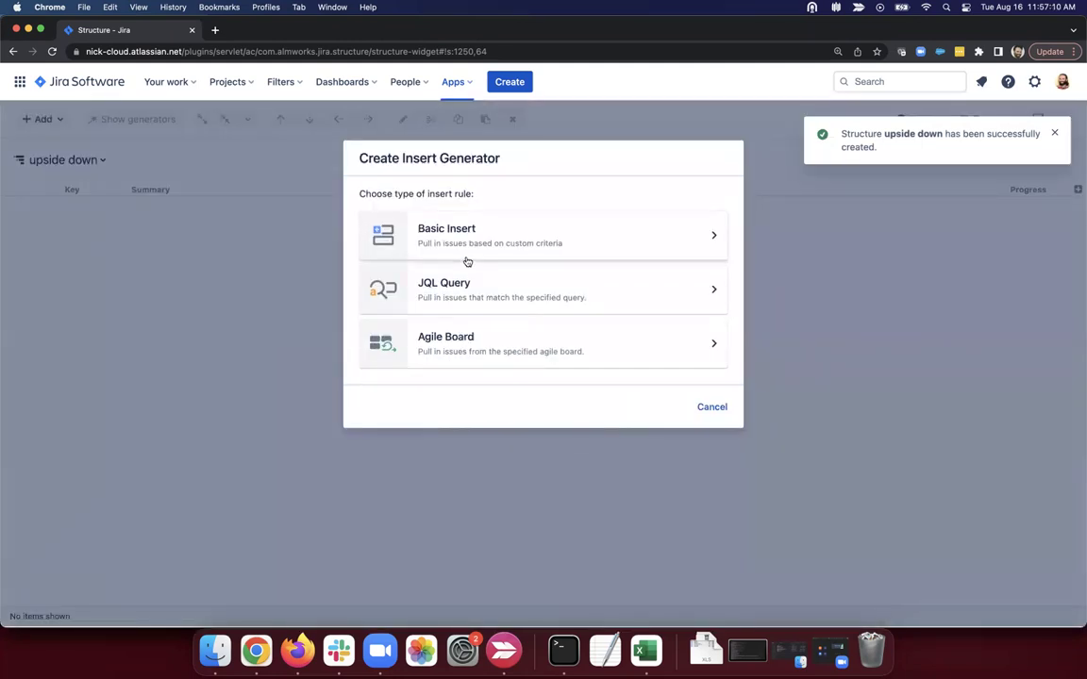
click(459, 296)
text(type = story)
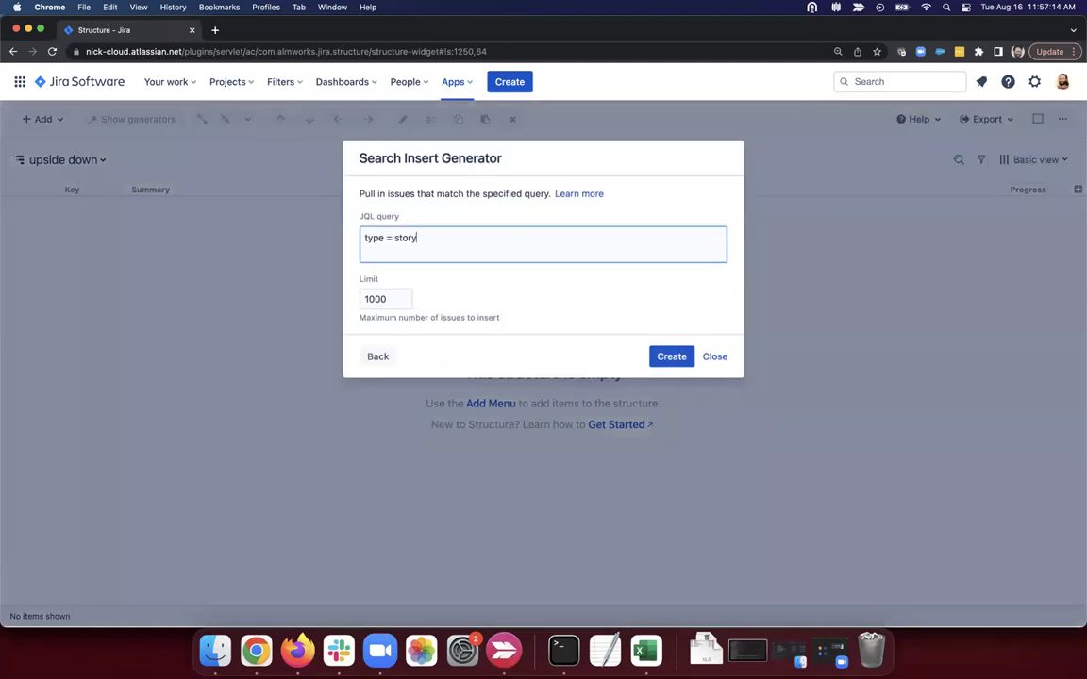
text( and epic link)
key(BackSpace)
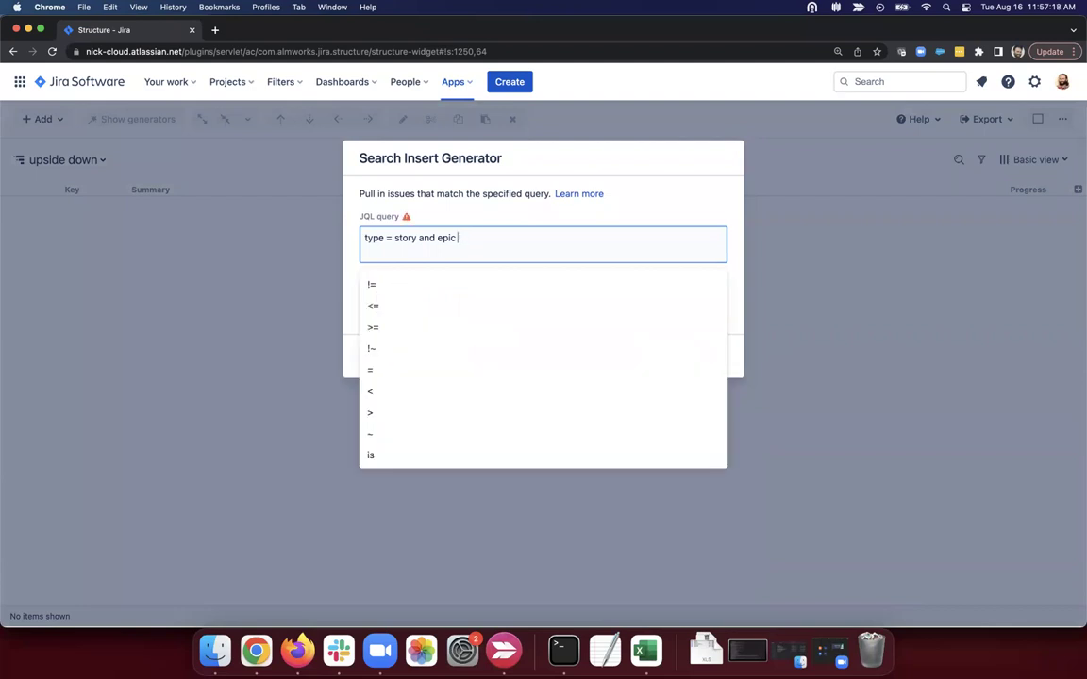
key(BackSpace)
key(Down)
key(Down)
key(Return)
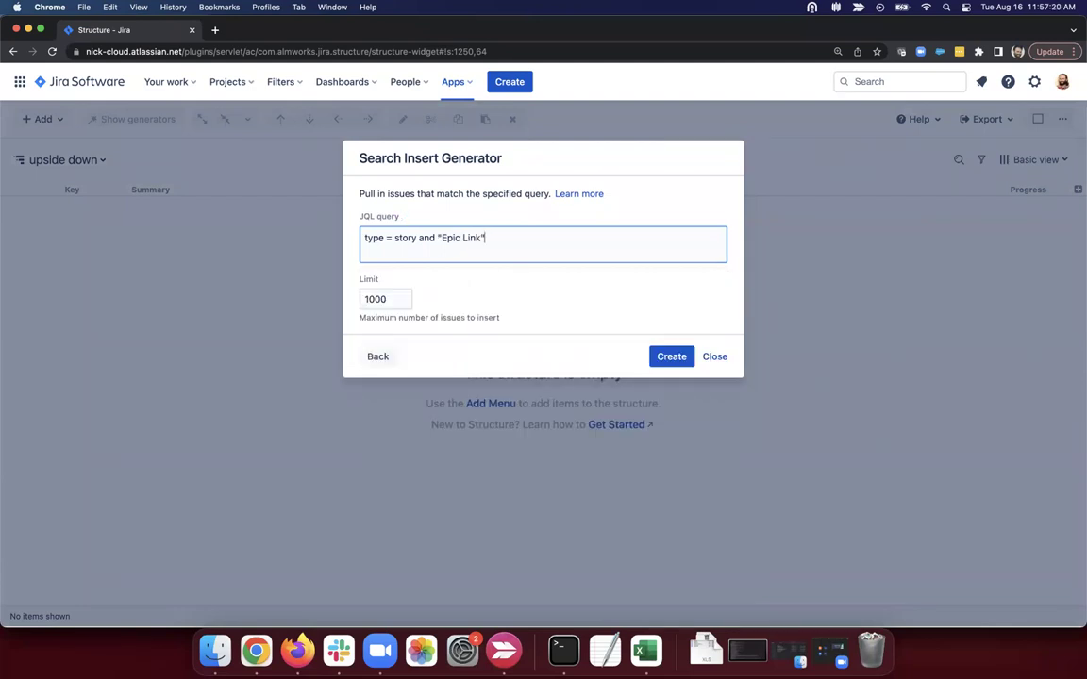
text(is not e)
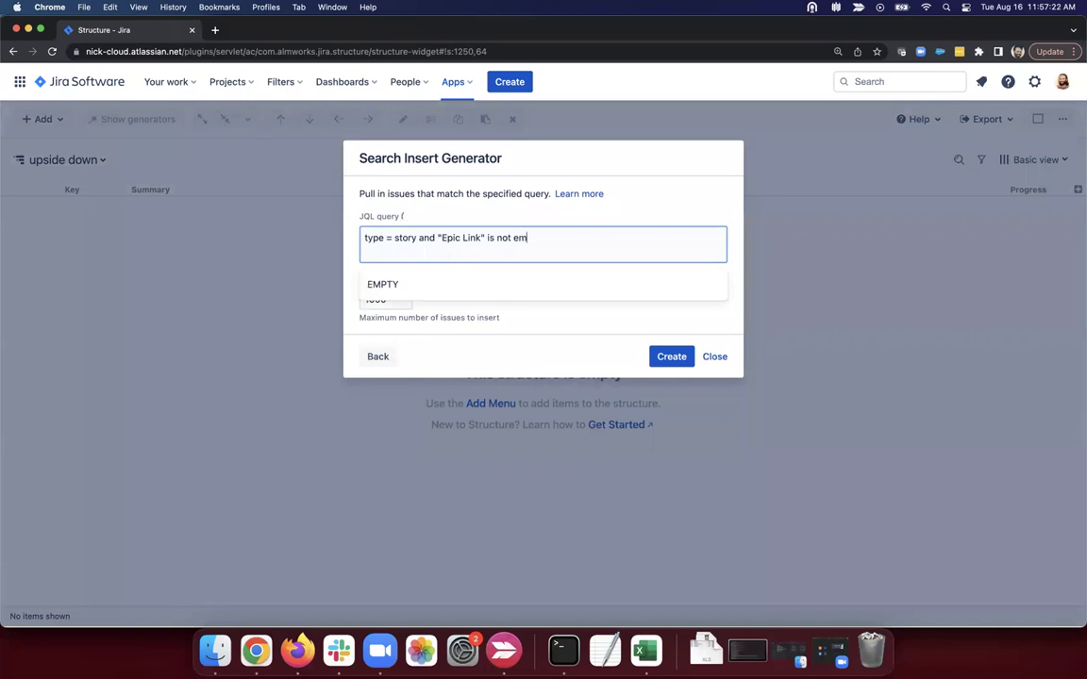
key(Return)
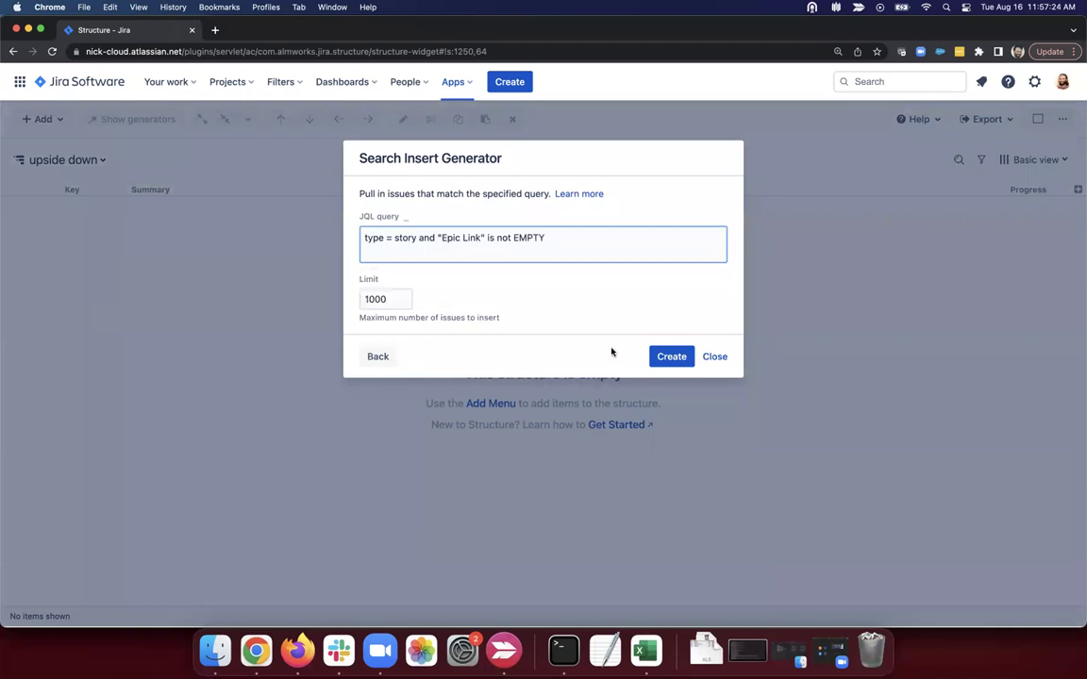
click(667, 357)
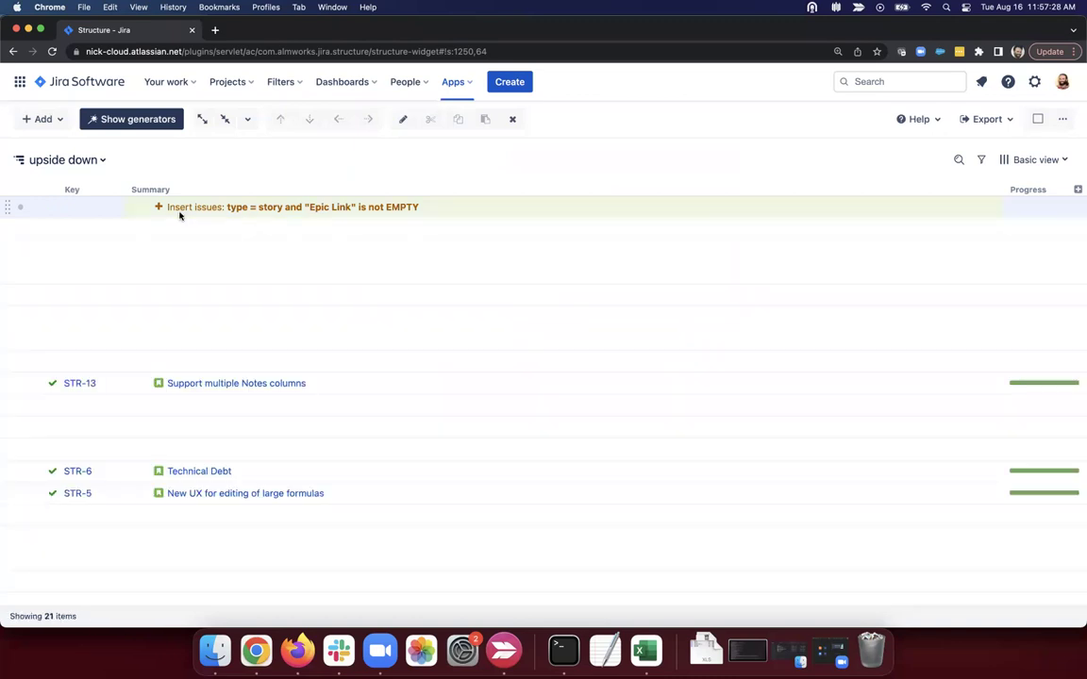
Add a group generator that groups the inserted stories by the Epic field.
click(43, 119)
click(86, 253)
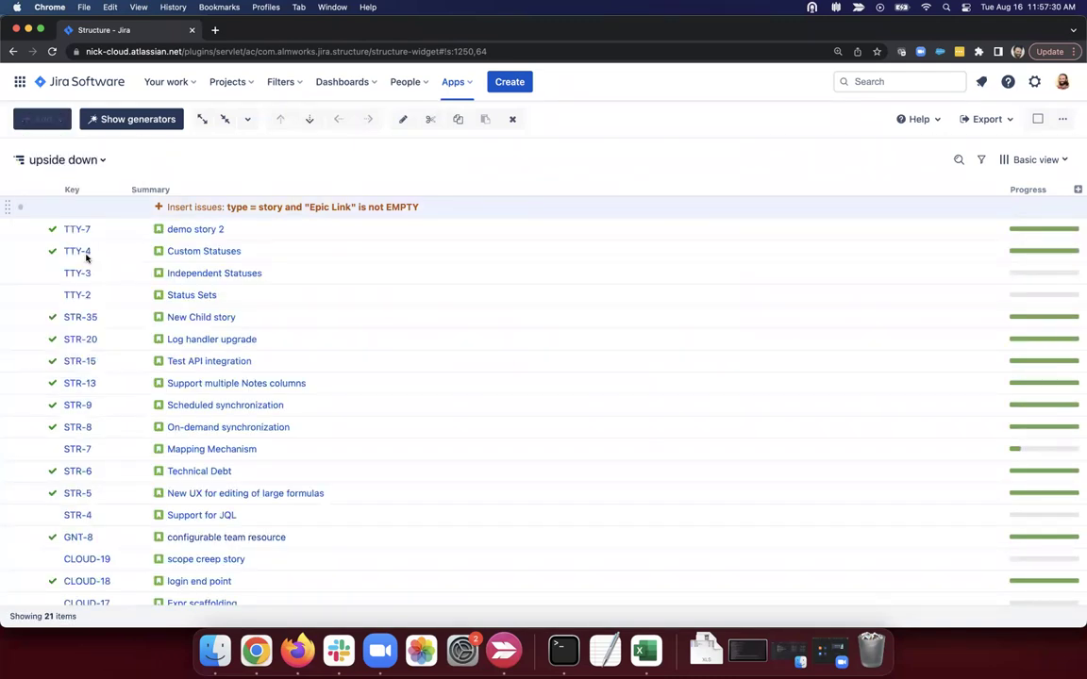
click(446, 230)
text(ep)
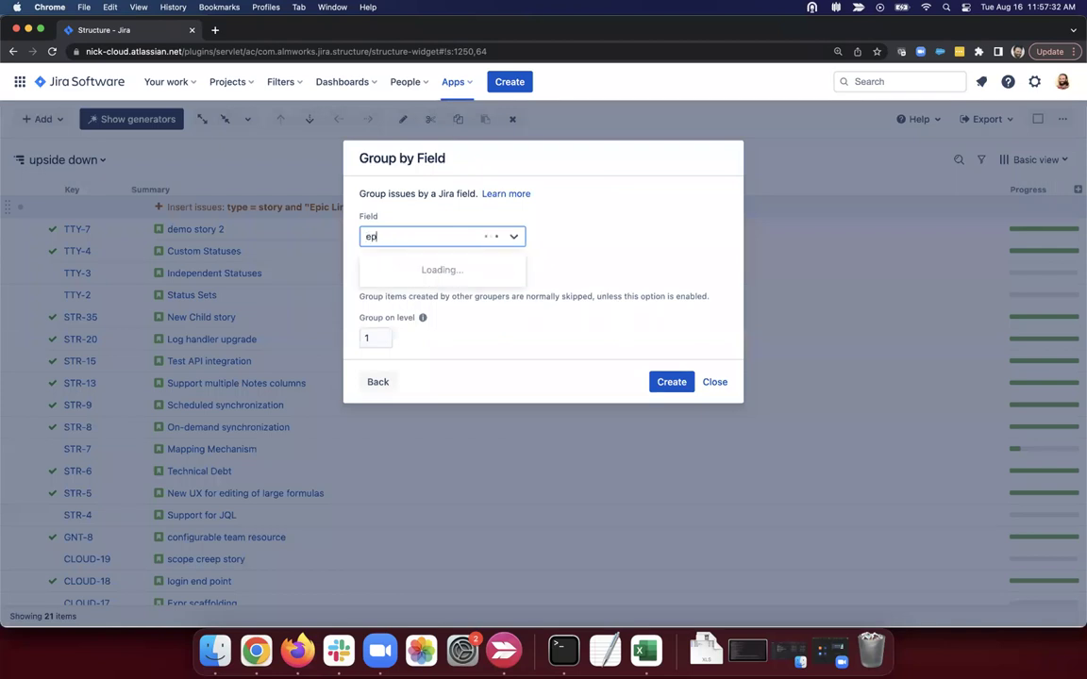
text(ic)
click(489, 269)
click(675, 397)
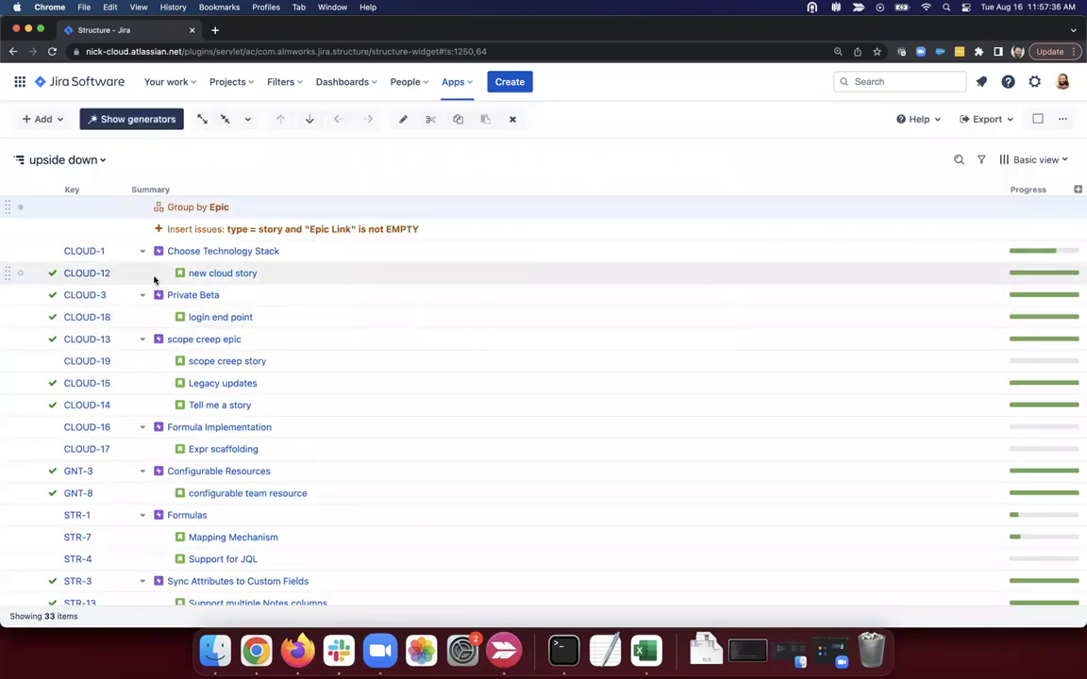
Add an issue link group generator with link type Implements, where the parent issue "is implemented by" the sub-issue.
click(56, 159)
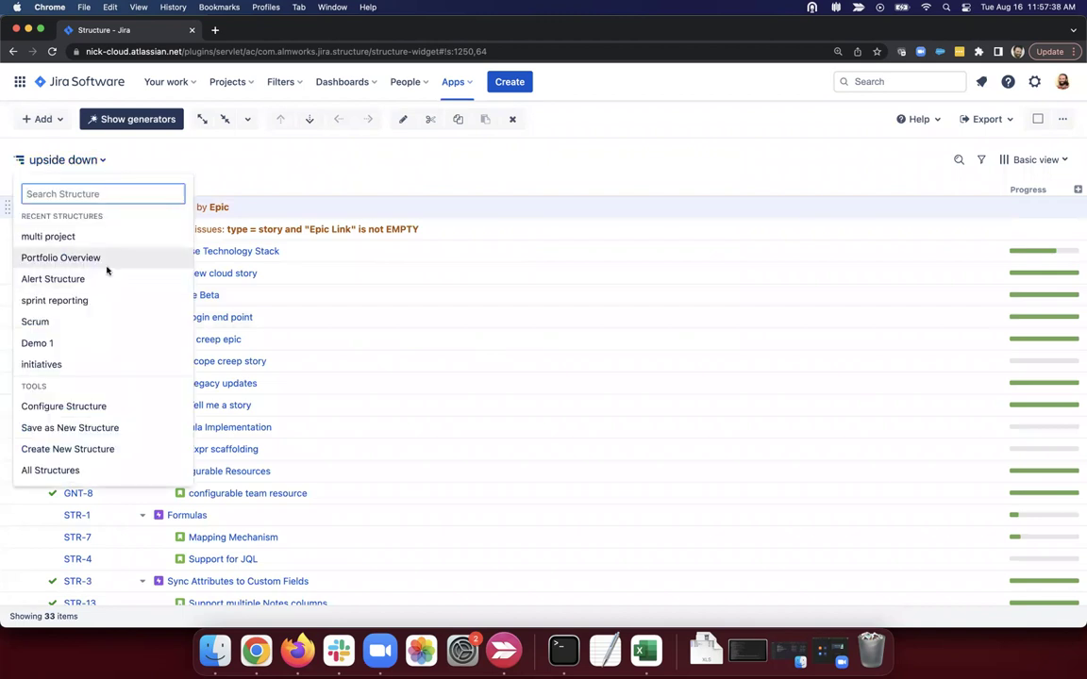
click(48, 119)
click(68, 250)
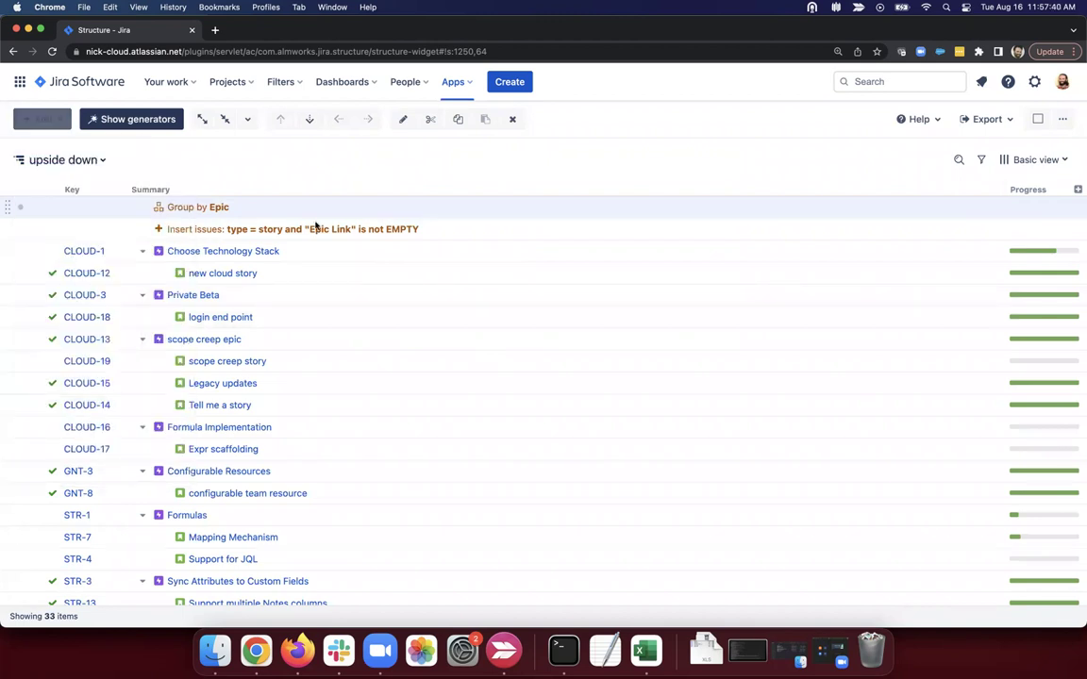
click(490, 289)
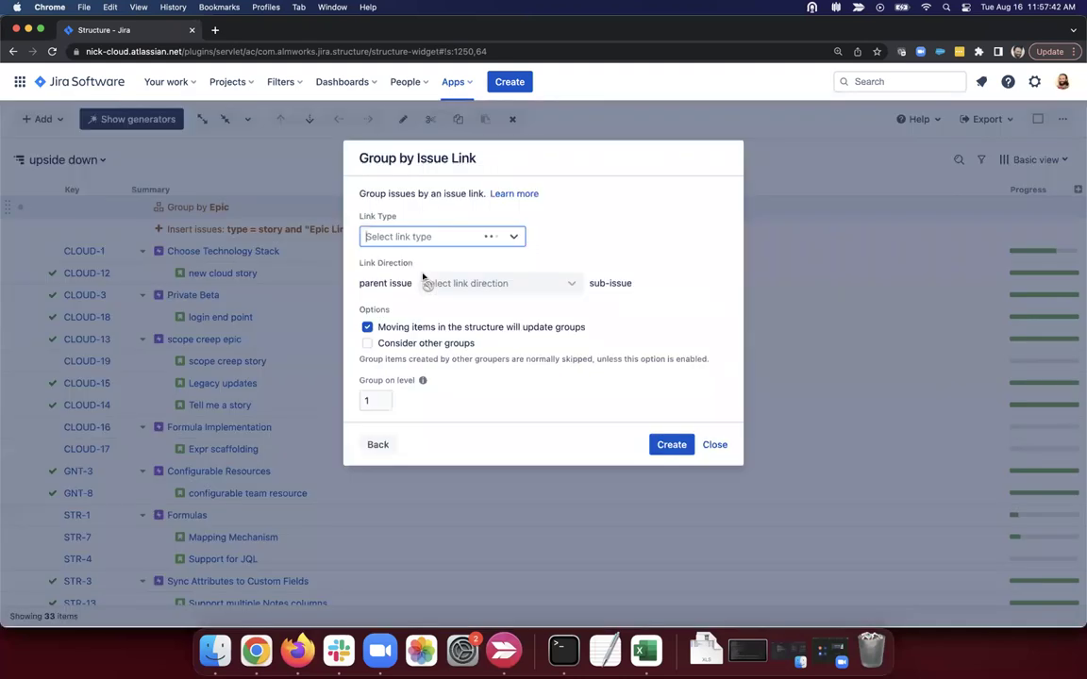
click(460, 241)
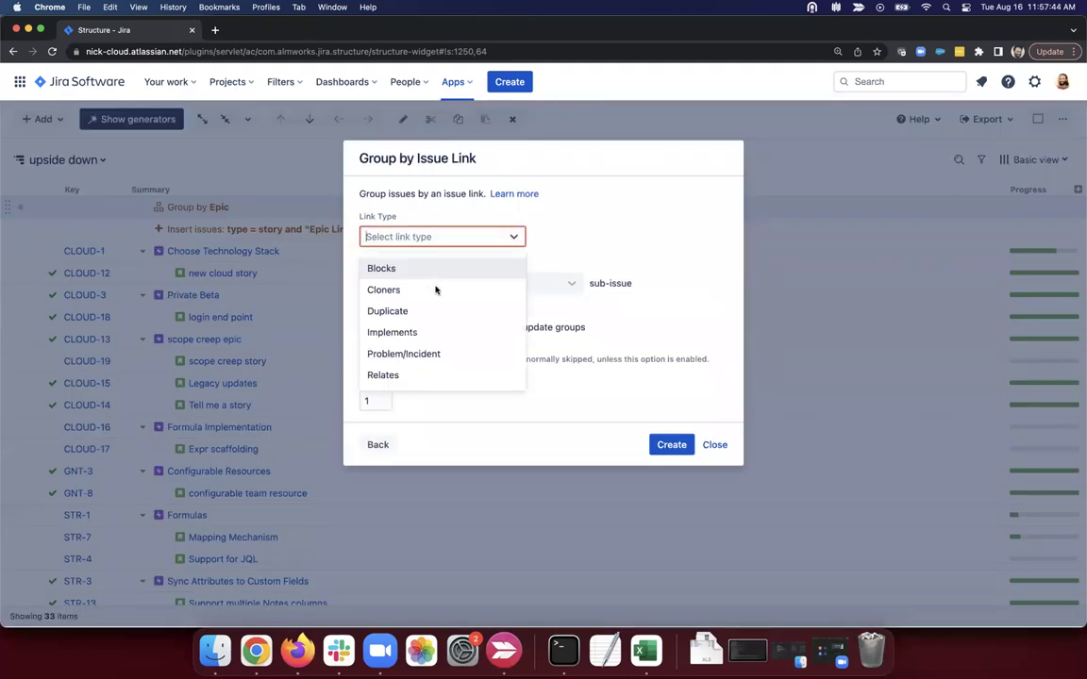
click(432, 334)
click(487, 291)
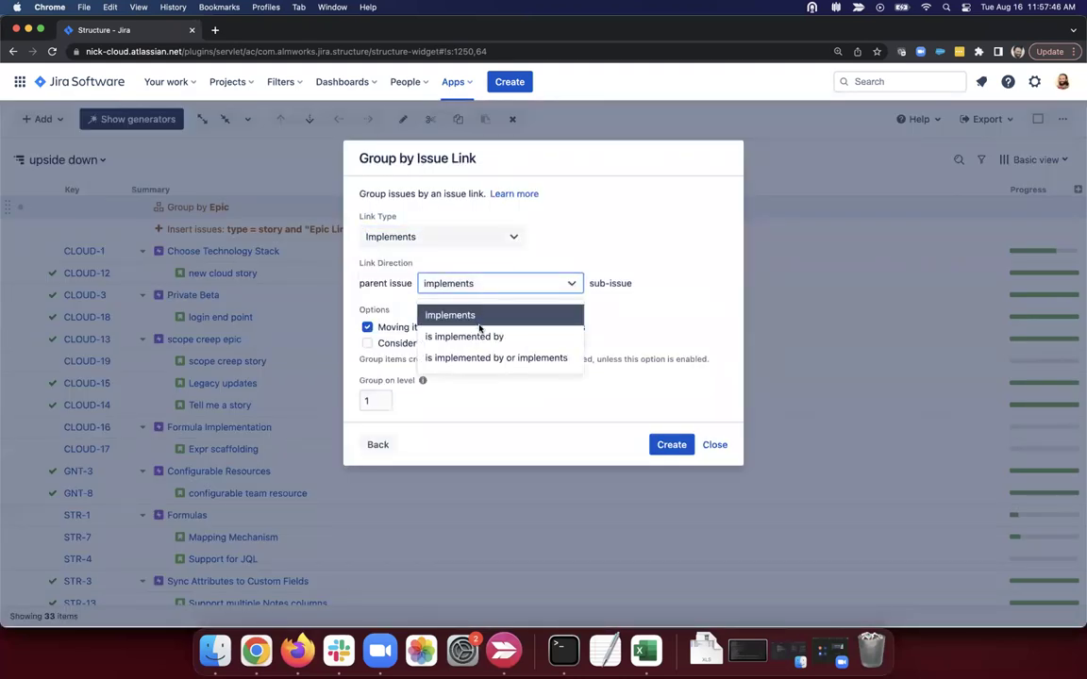
click(483, 336)
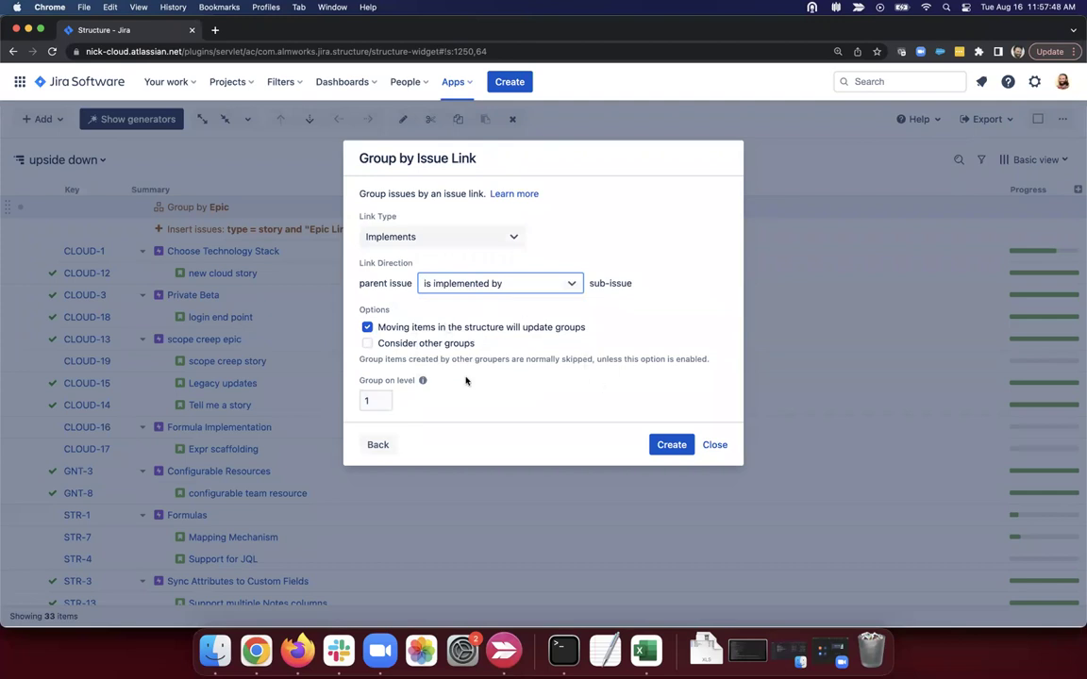
click(651, 444)
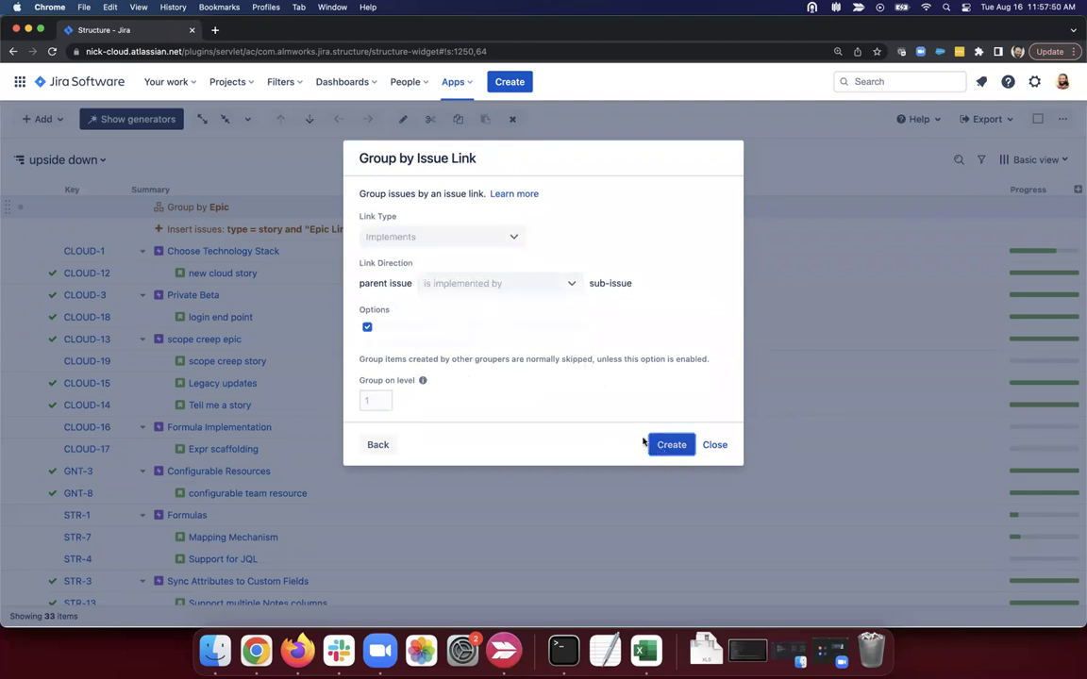
click(250, 252)
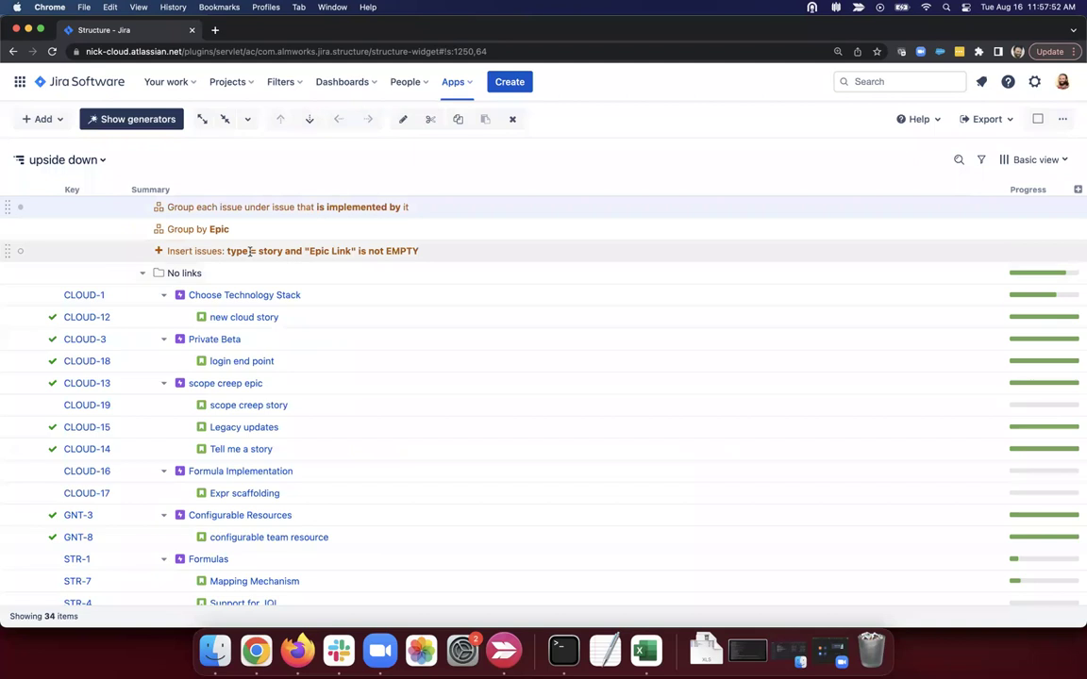
click(250, 255)
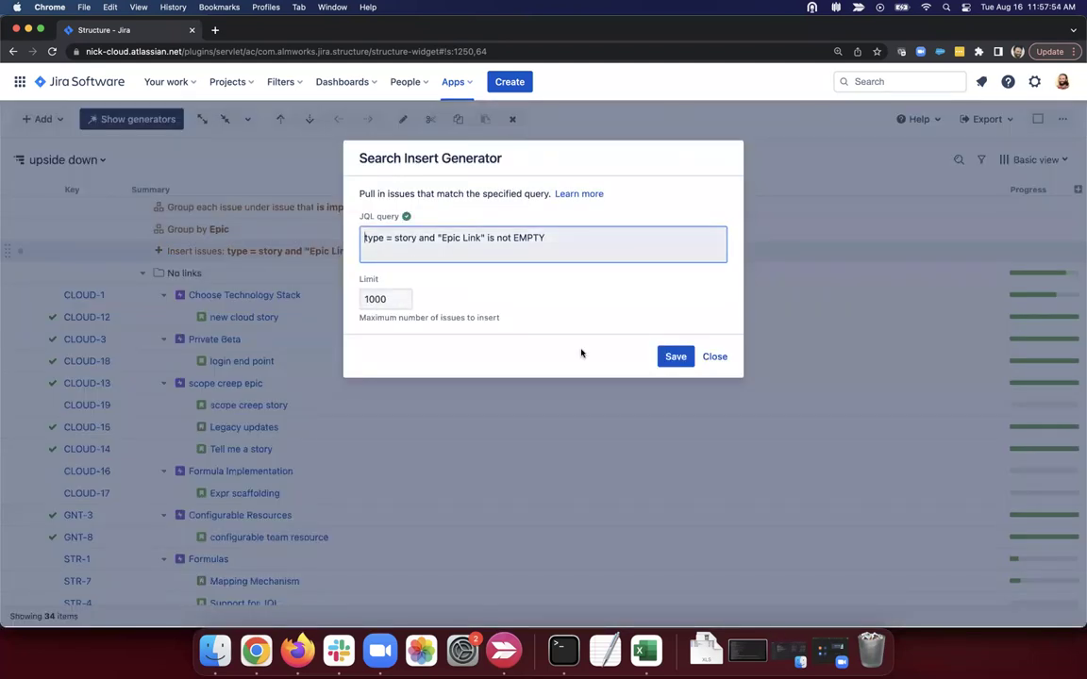
click(715, 356)
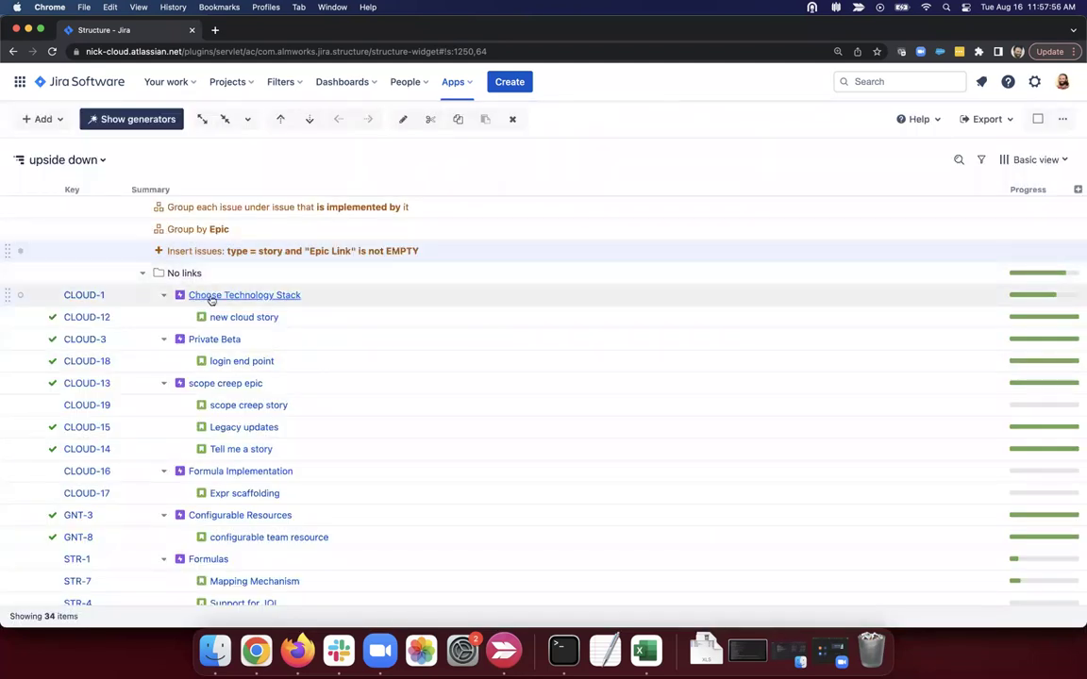
Enable "Consider other groups" in the Implements link group generator and save it.
click(209, 202)
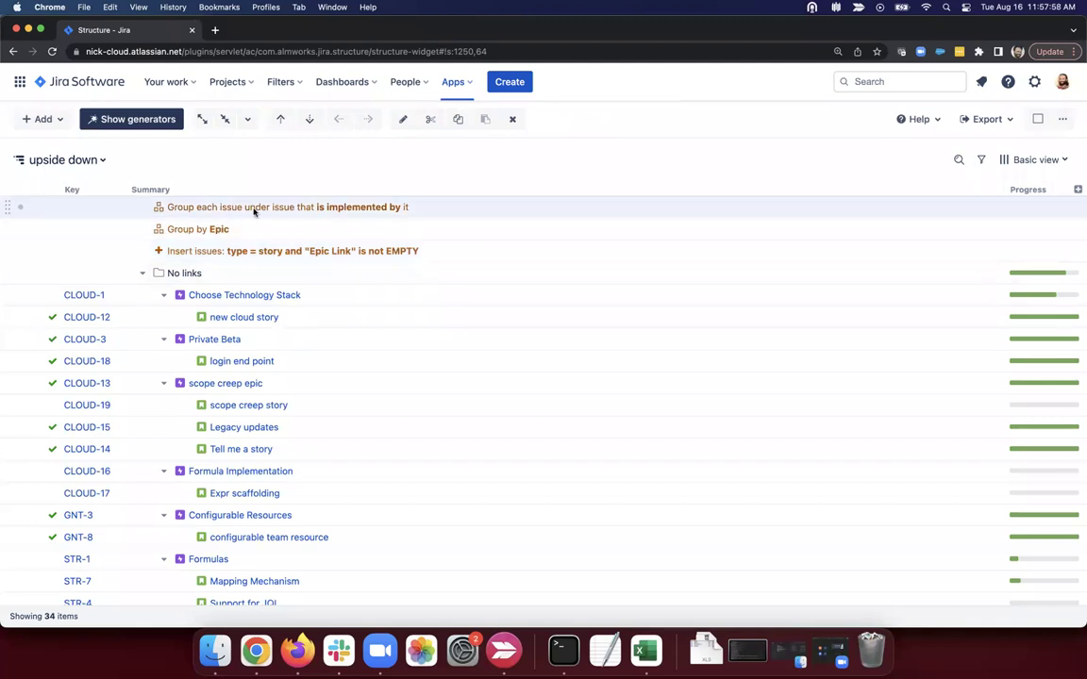
click(232, 204)
click(366, 342)
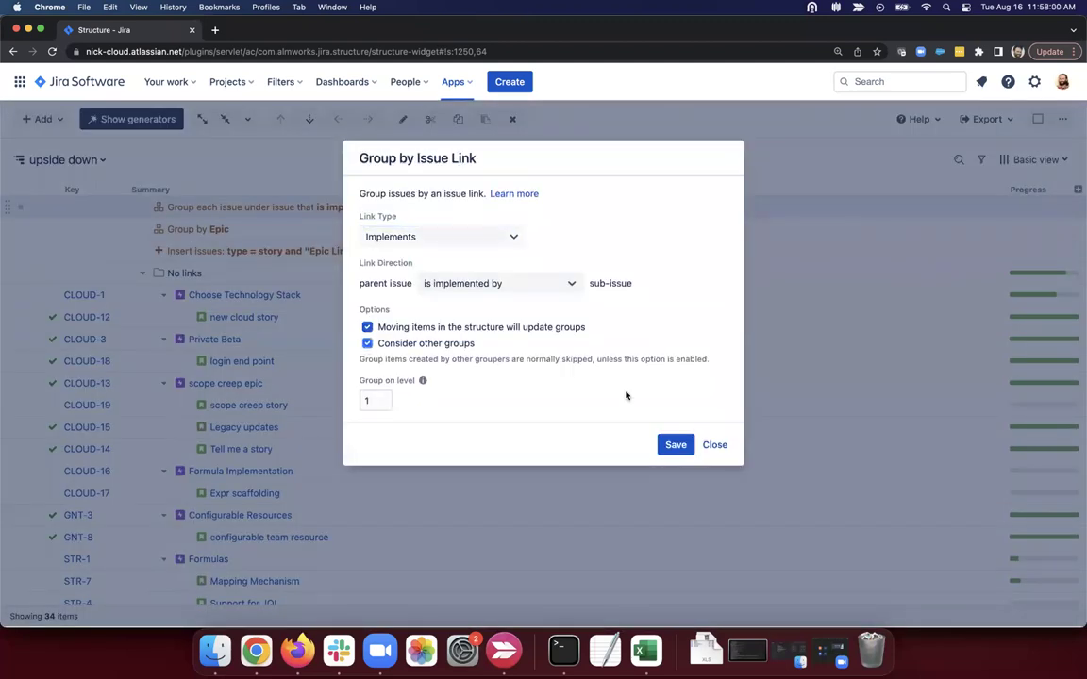
click(688, 447)
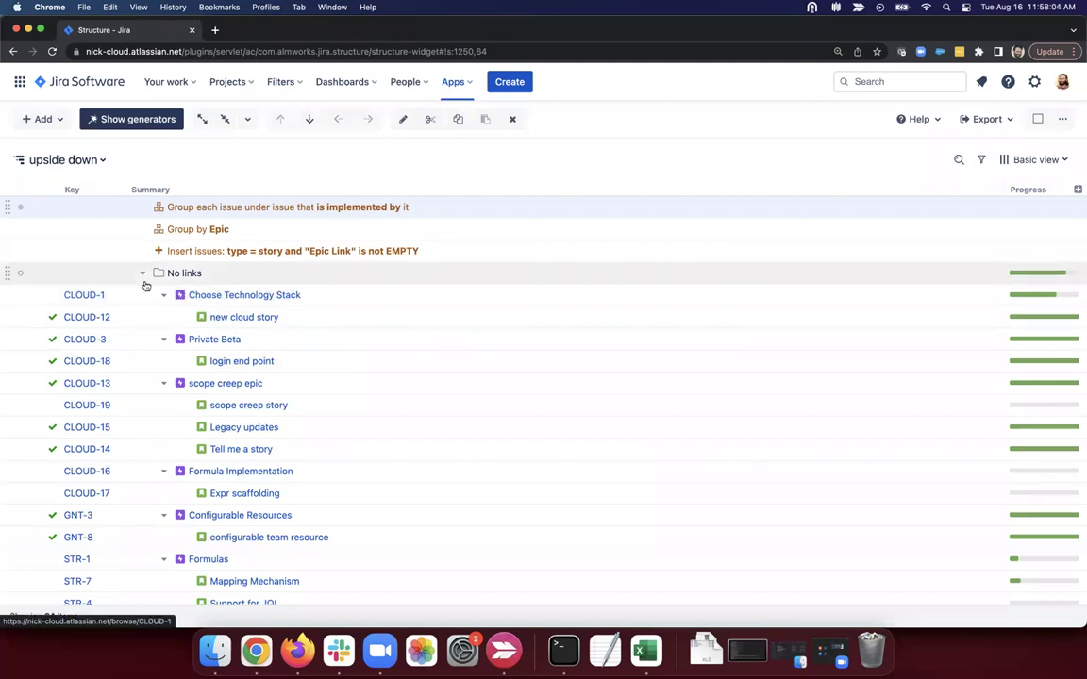
Move the Group by Epic generator above the "is implemented by" link group generator.
scroll(217, 301, down, 5)
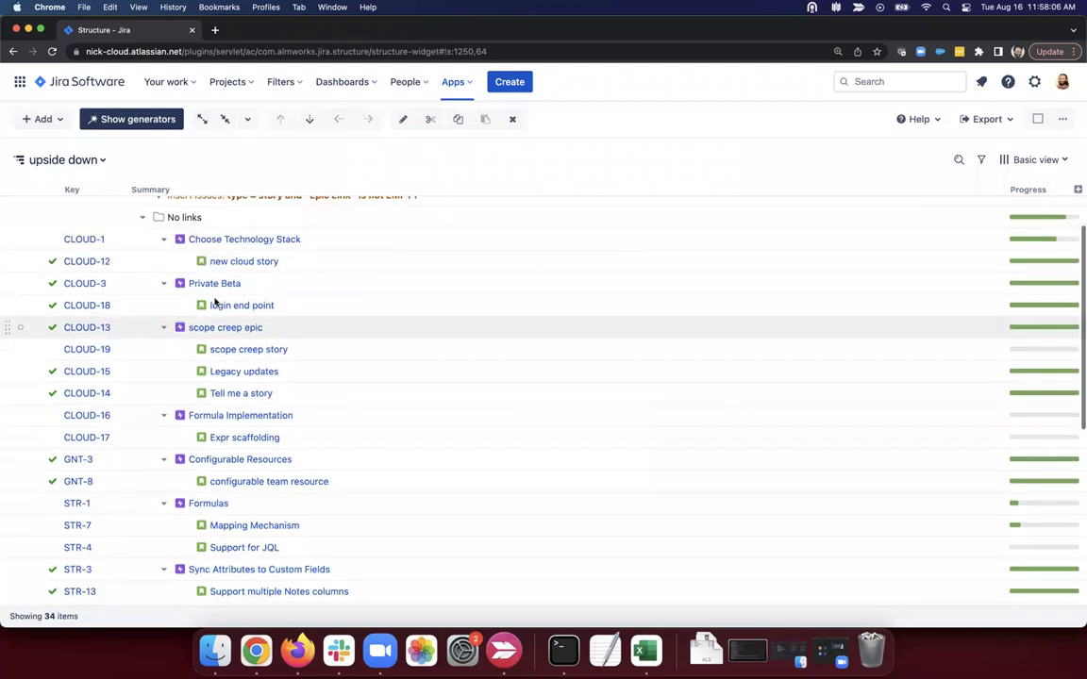
scroll(215, 301, up, 5)
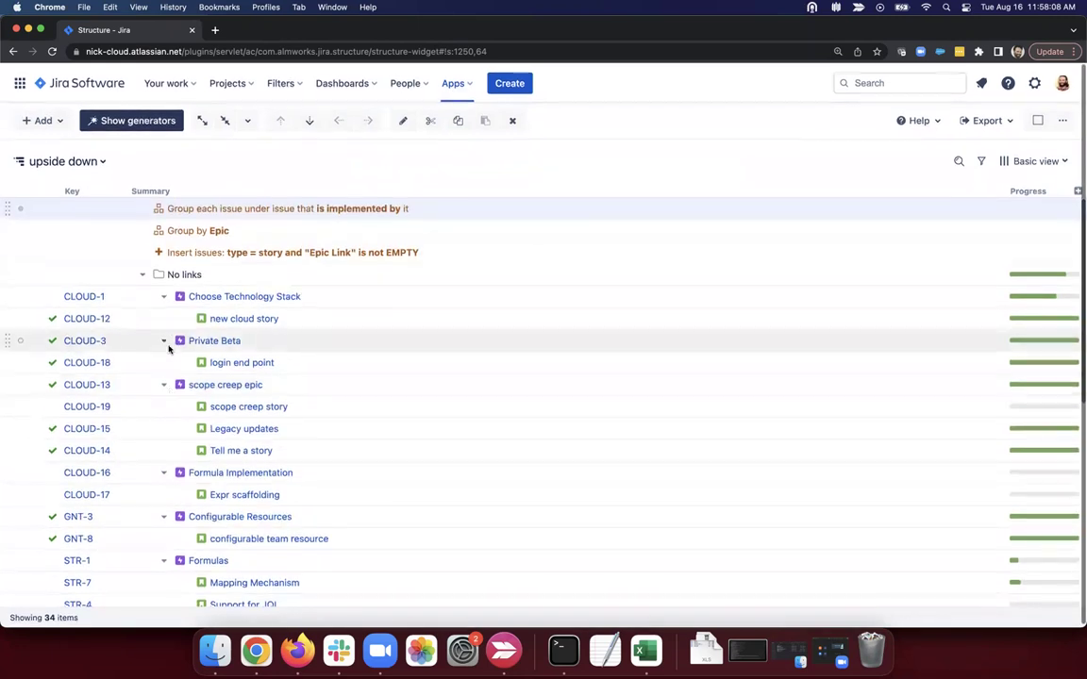
click(142, 275)
click(142, 274)
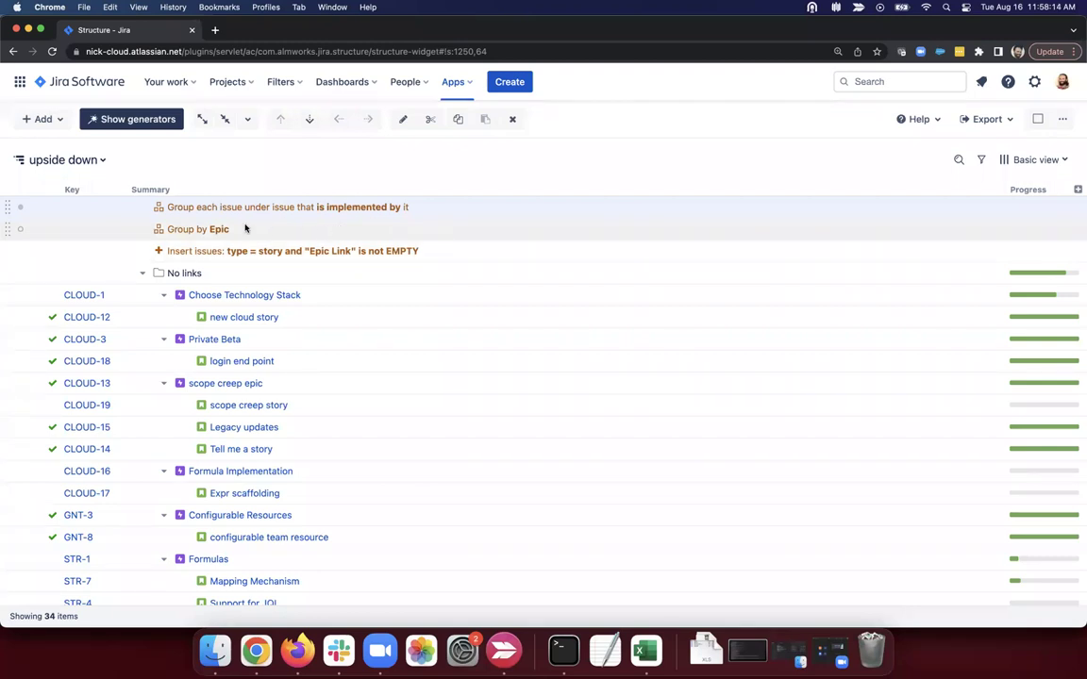
drag(5, 226, 6, 206)
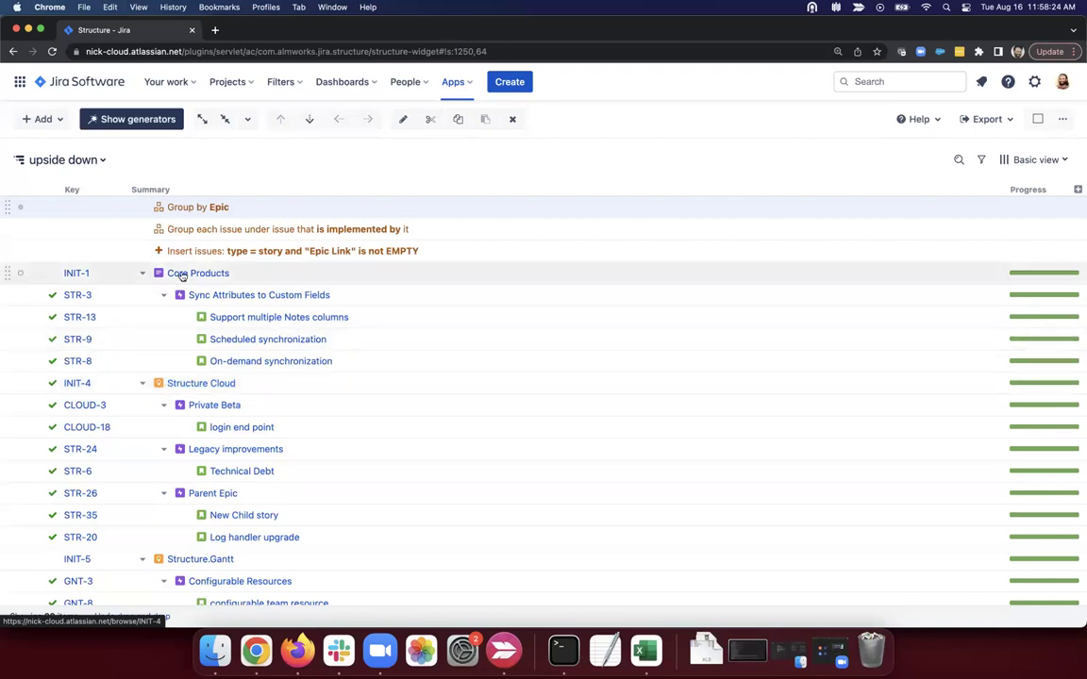
drag(167, 228, 349, 231)
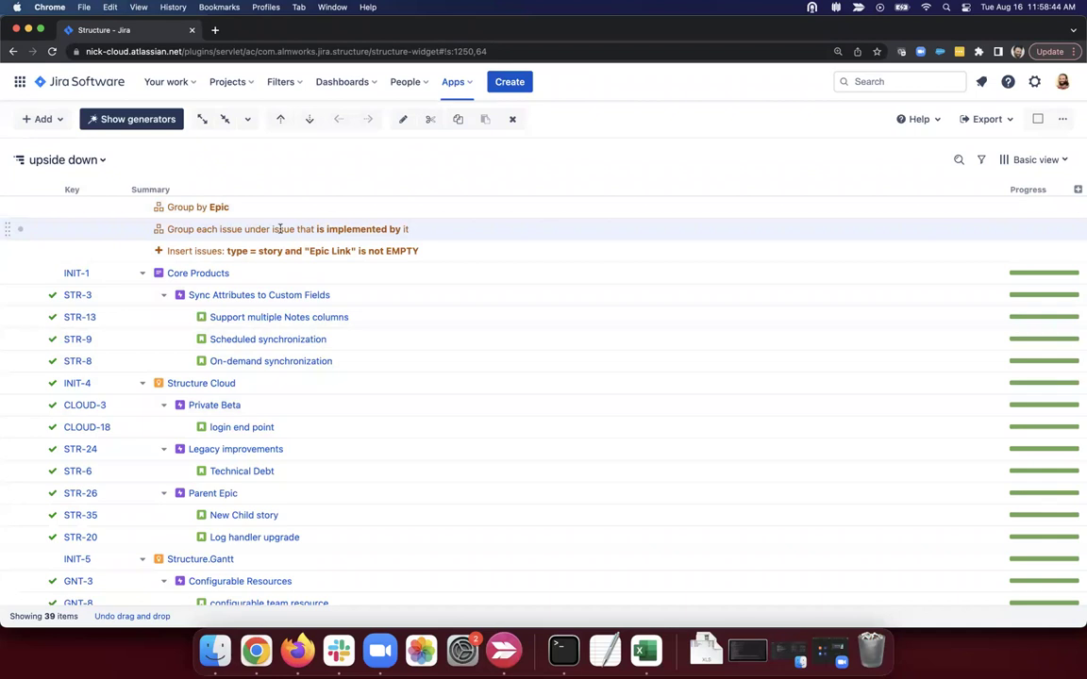
drag(238, 230, 410, 232)
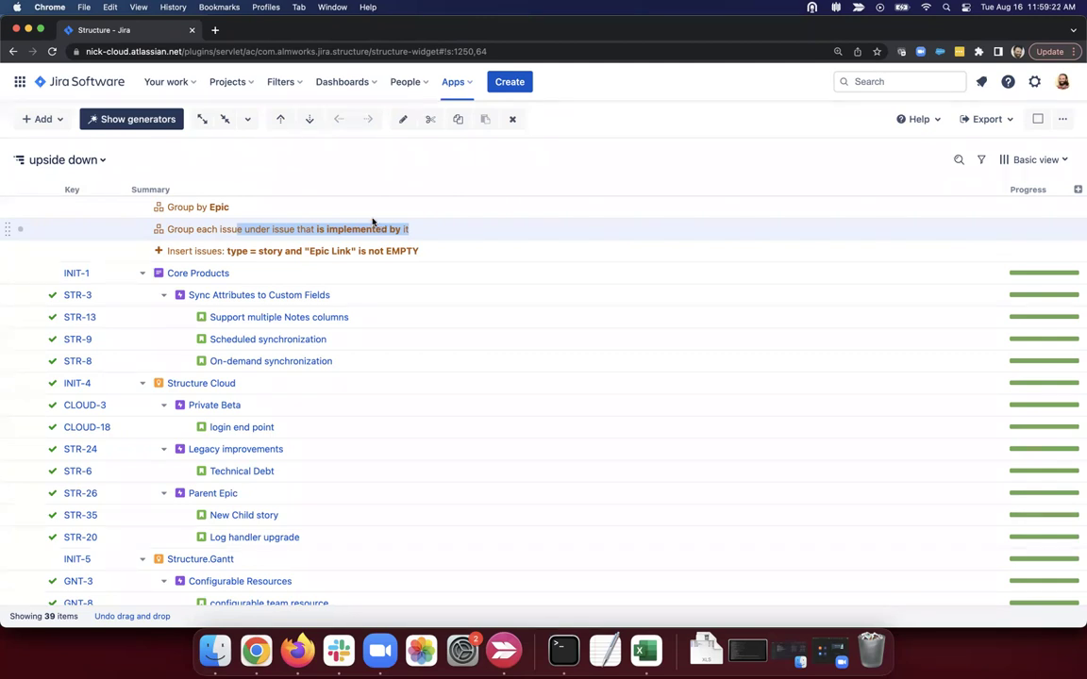
Search the ALM Works Help Center for "markdown" in a new browser tab and open the Markdown in Formula Columns result.
click(215, 30)
text(wi)
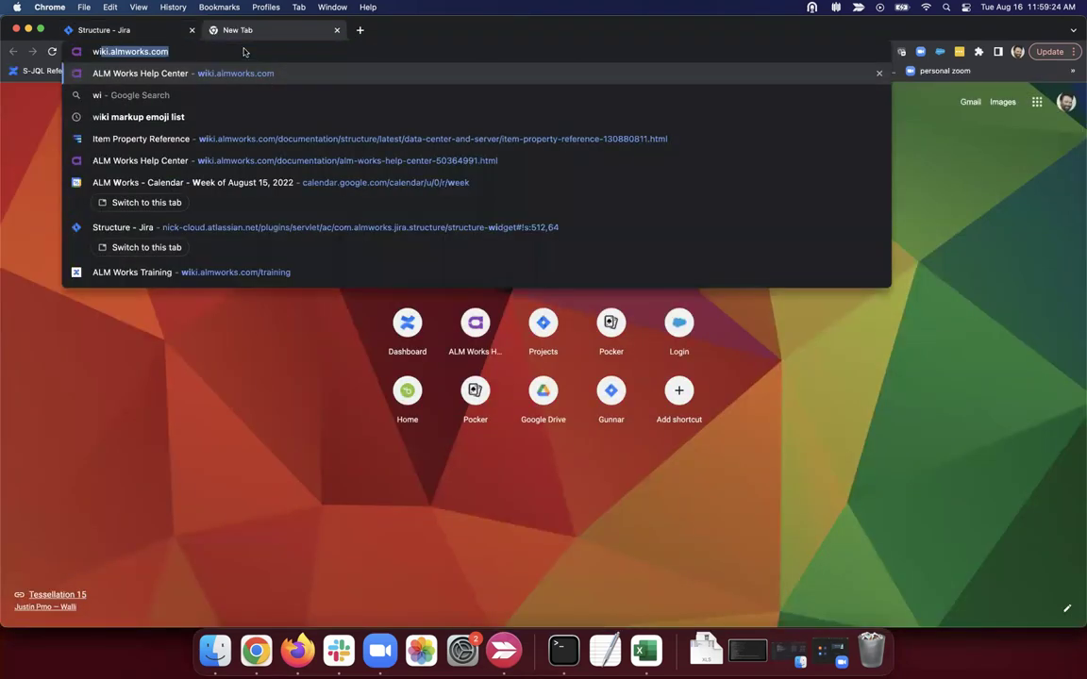
key(Return)
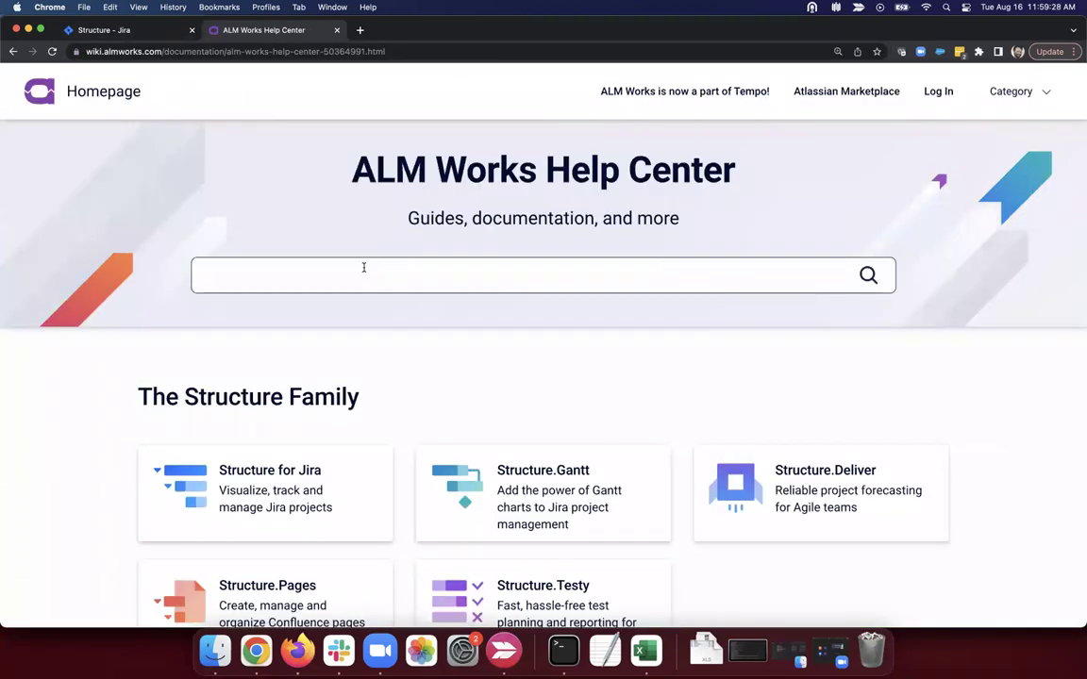
text(markdown)
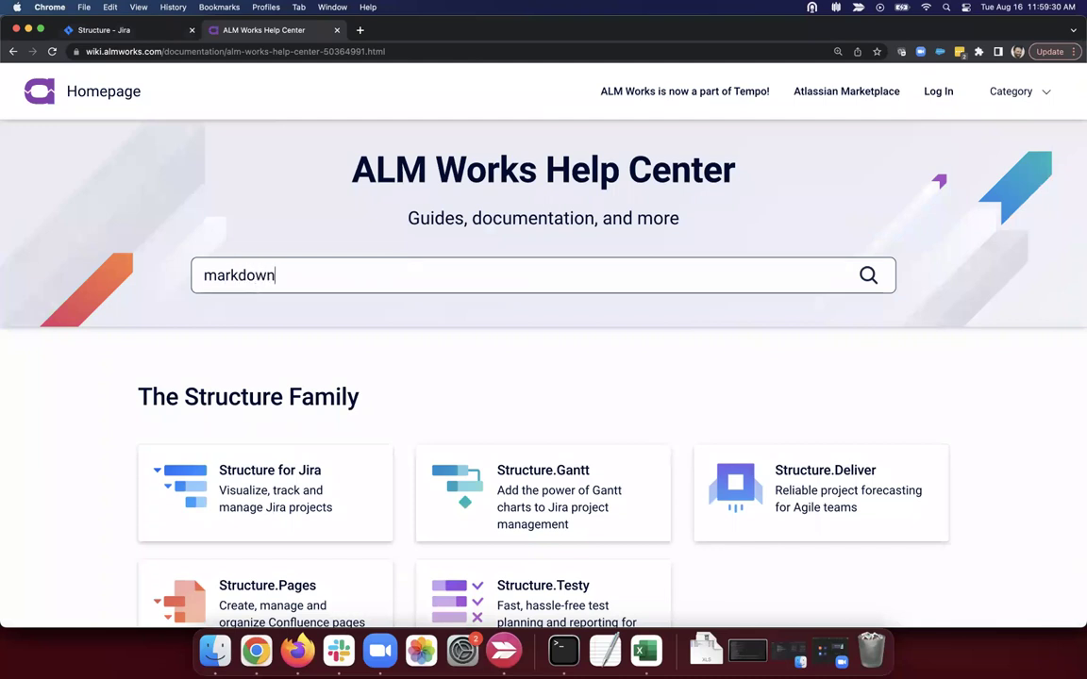
click(431, 322)
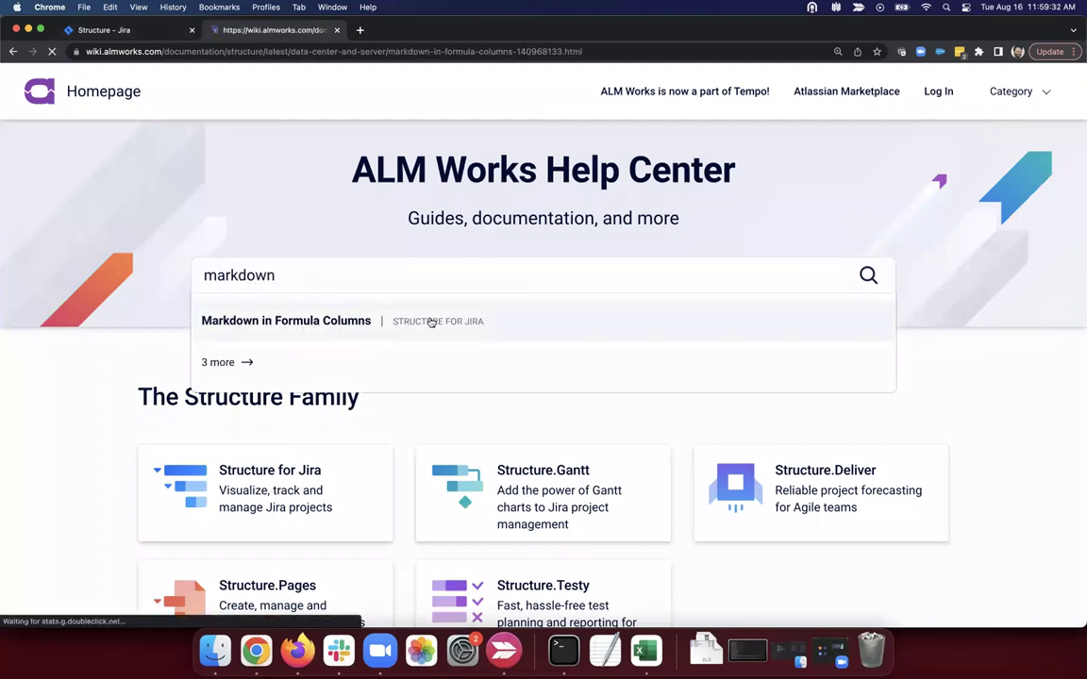
Search the Structure for Jira documentation for "markdown" and open the Expr Language article.
scroll(429, 340, down, 5)
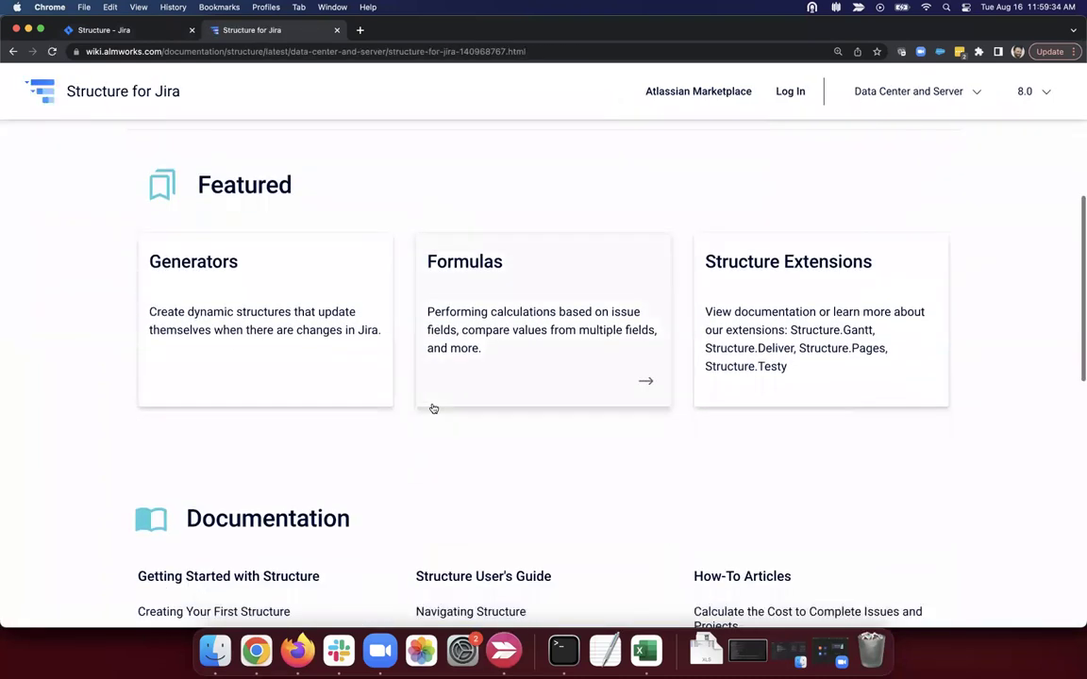
scroll(431, 406, up, 5)
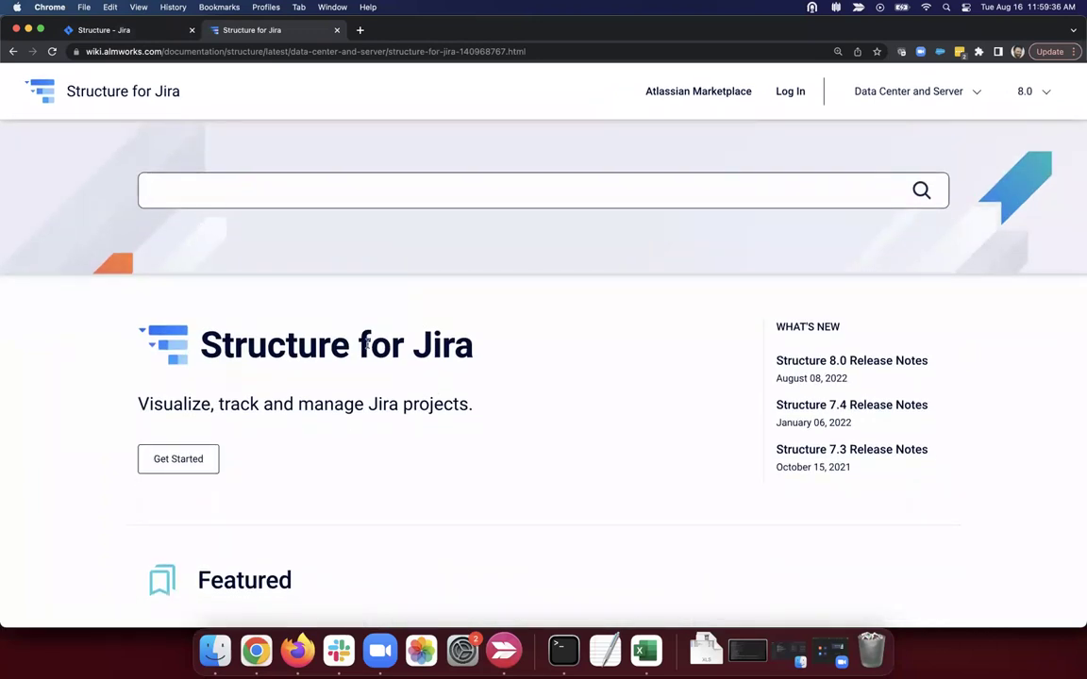
text(markown)
key(Left)
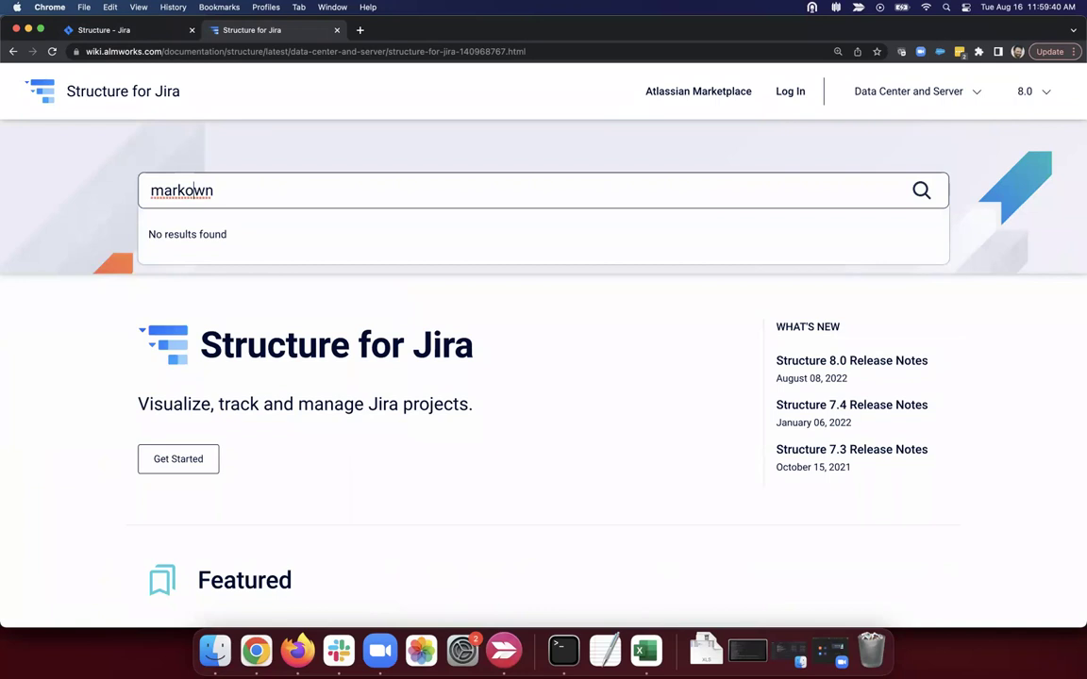
text(d)
click(290, 282)
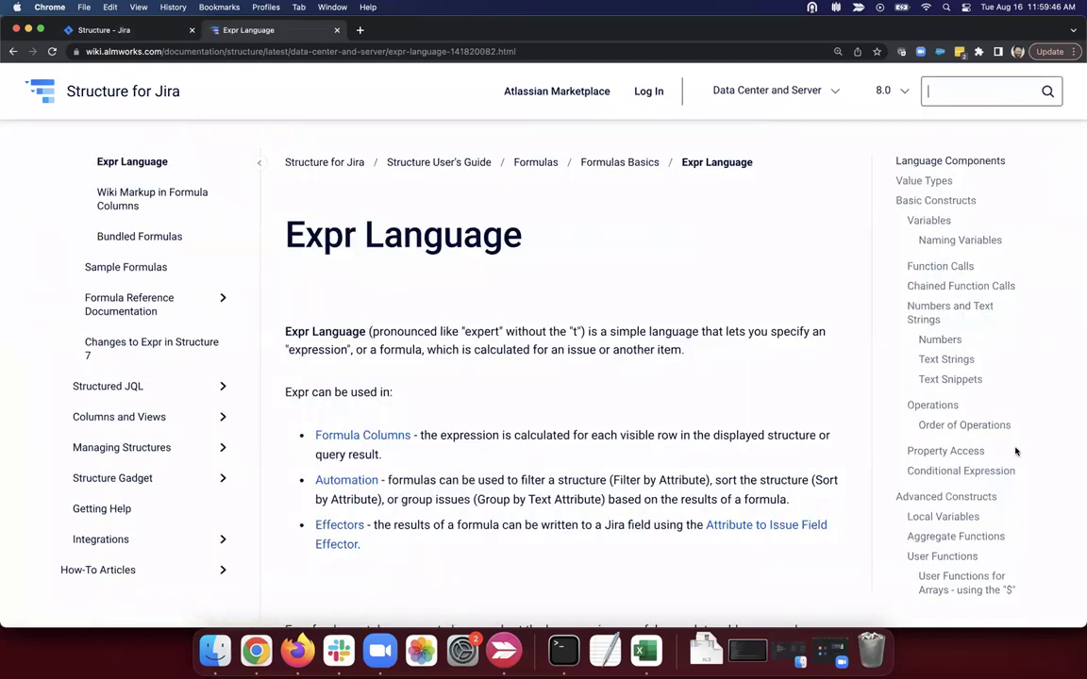
Look for "markdow" within the Expr Language page and switch the documentation from Data Center and Server to Cloud.
scroll(1015, 451, down, 3)
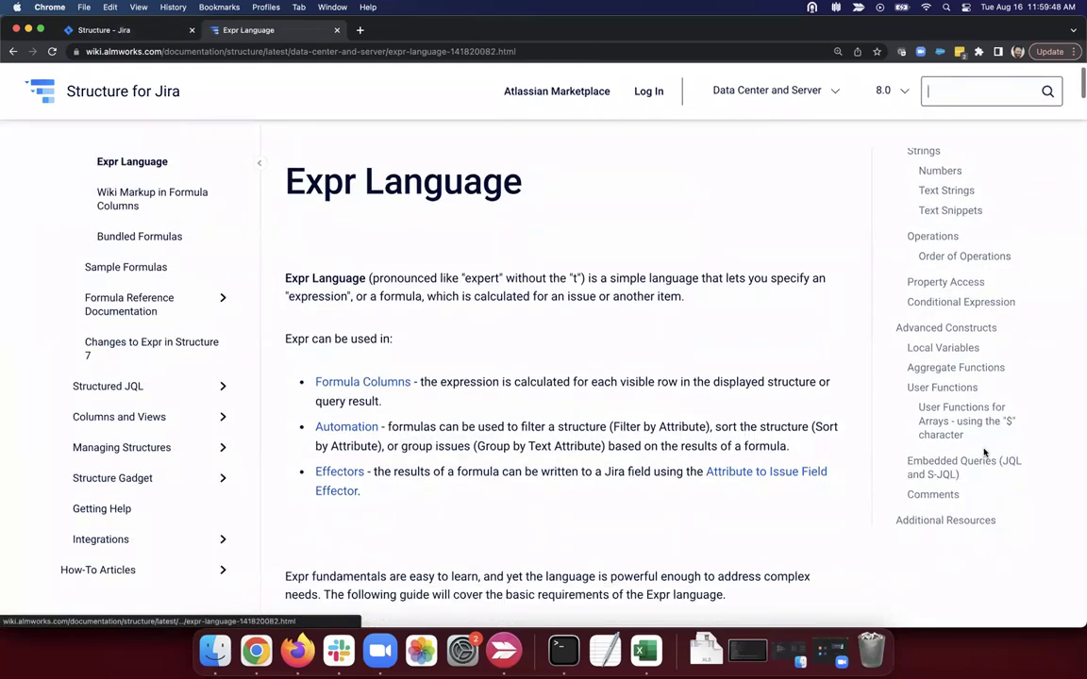
key(super+f)
text(markdow)
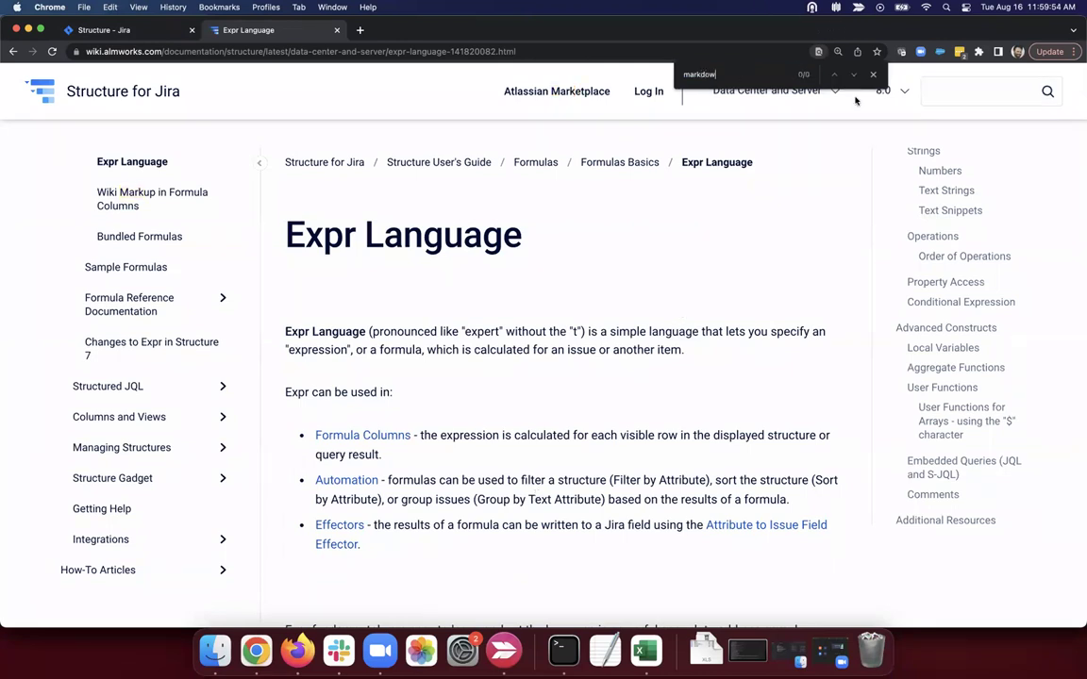
click(759, 95)
click(745, 119)
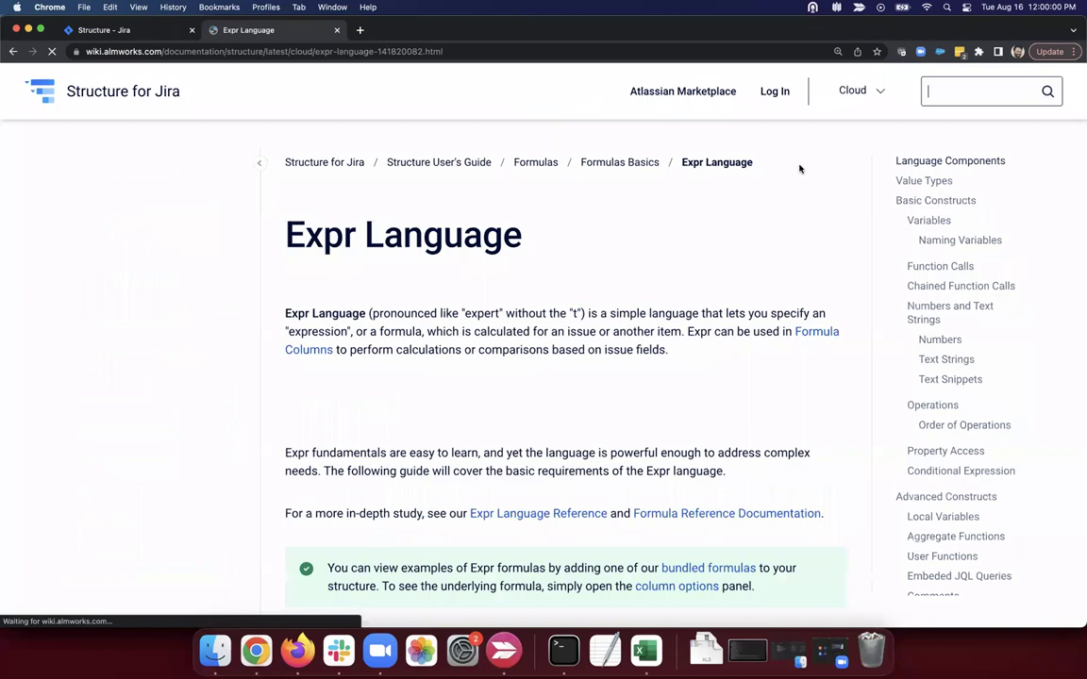
Find "markdow" on the Cloud documentation page and open the Markdown in Formula Columns article.
text(markdow)
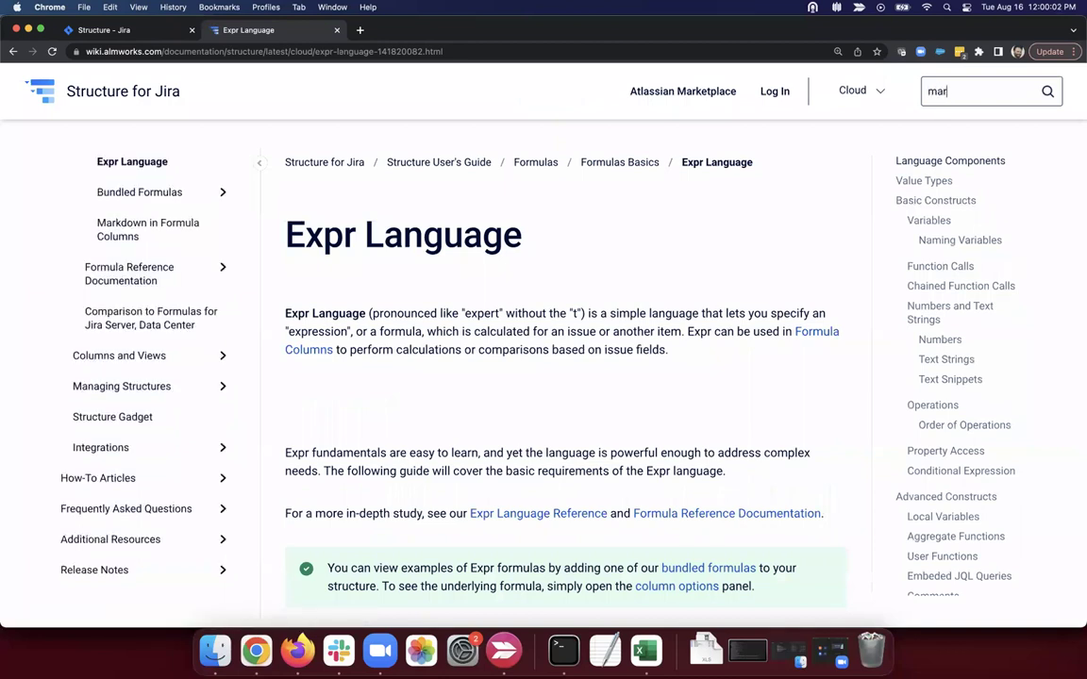
key(BackSpace)
key(BackSpace)
key(BackSpace)
key(BackSpace)
key(BackSpace)
key(super+f)
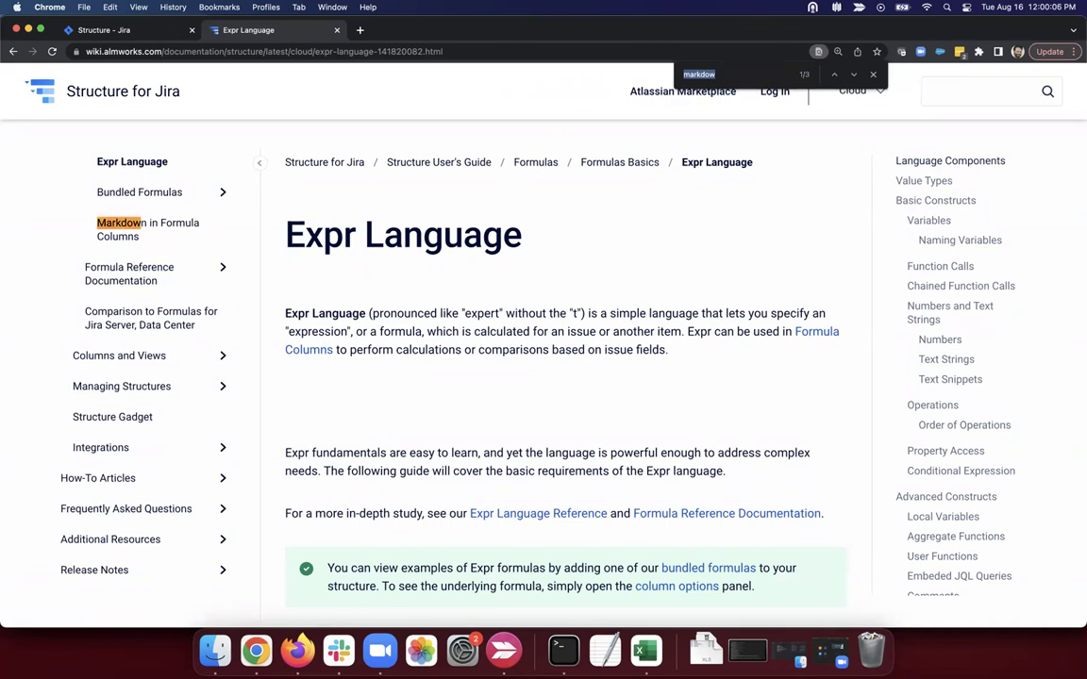
click(163, 227)
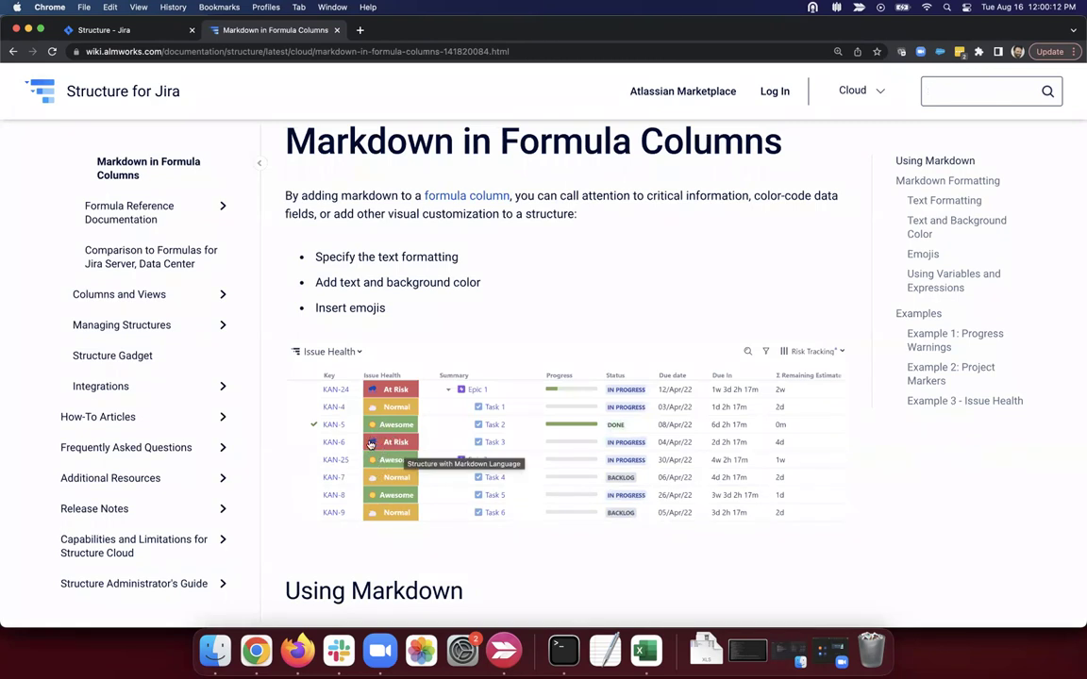
Examine the article's sections on using markdown, text formatting, text and background color, and emojis.
scroll(375, 467, down, 5)
scroll(376, 448, down, 2)
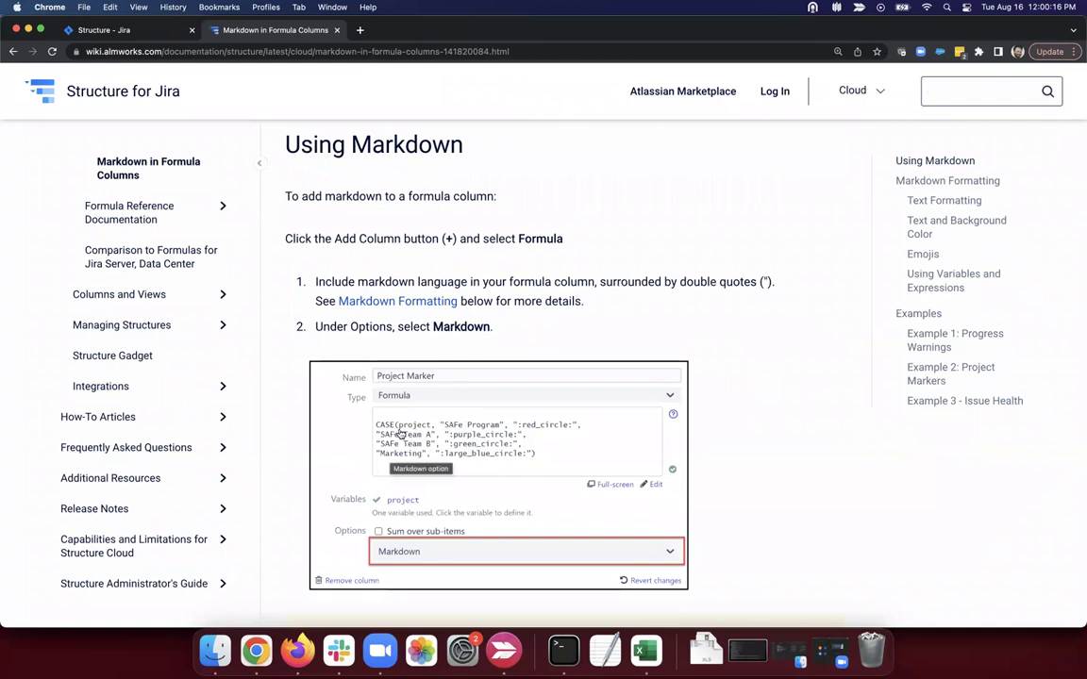
scroll(406, 404, down, 5)
scroll(406, 404, down, 4)
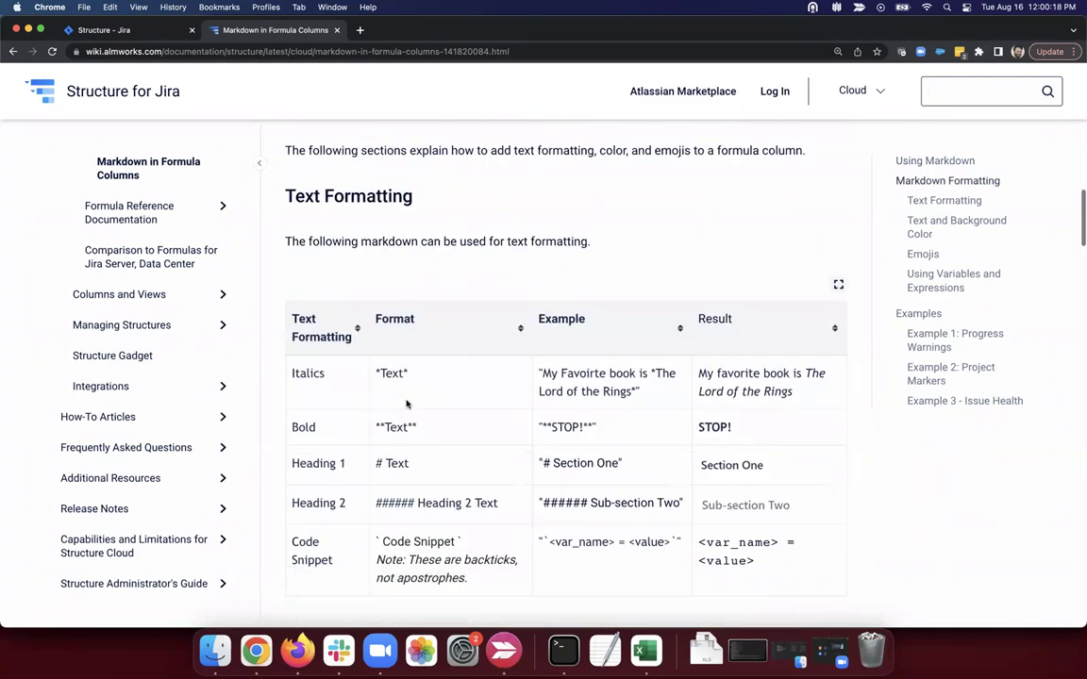
scroll(375, 375, down, 6)
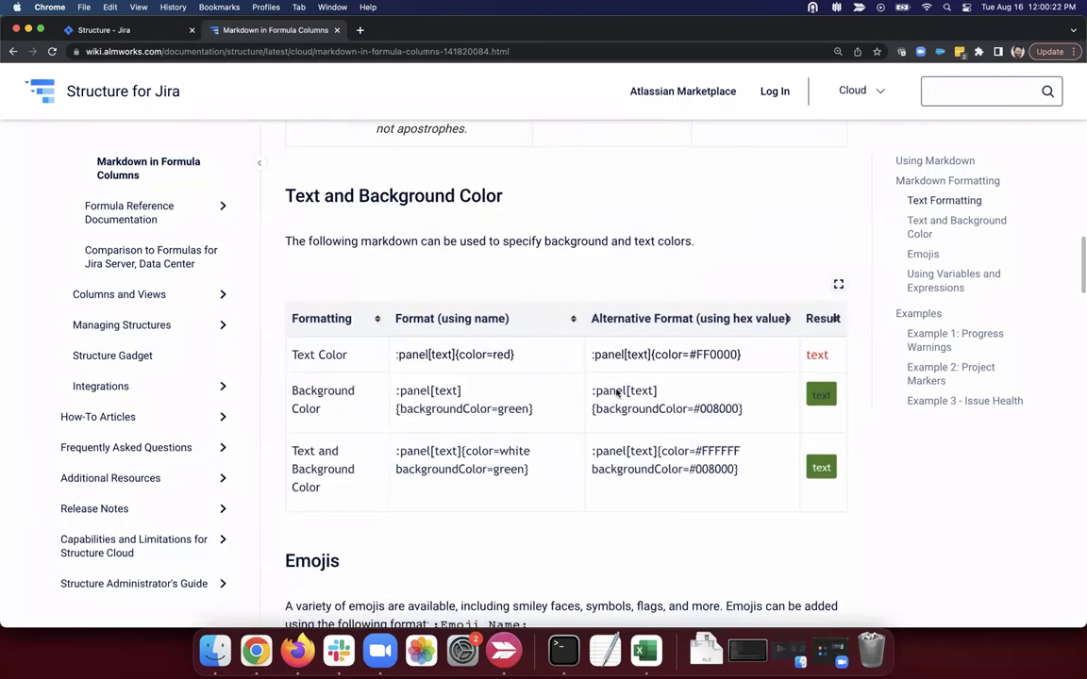
scroll(392, 495, down, 5)
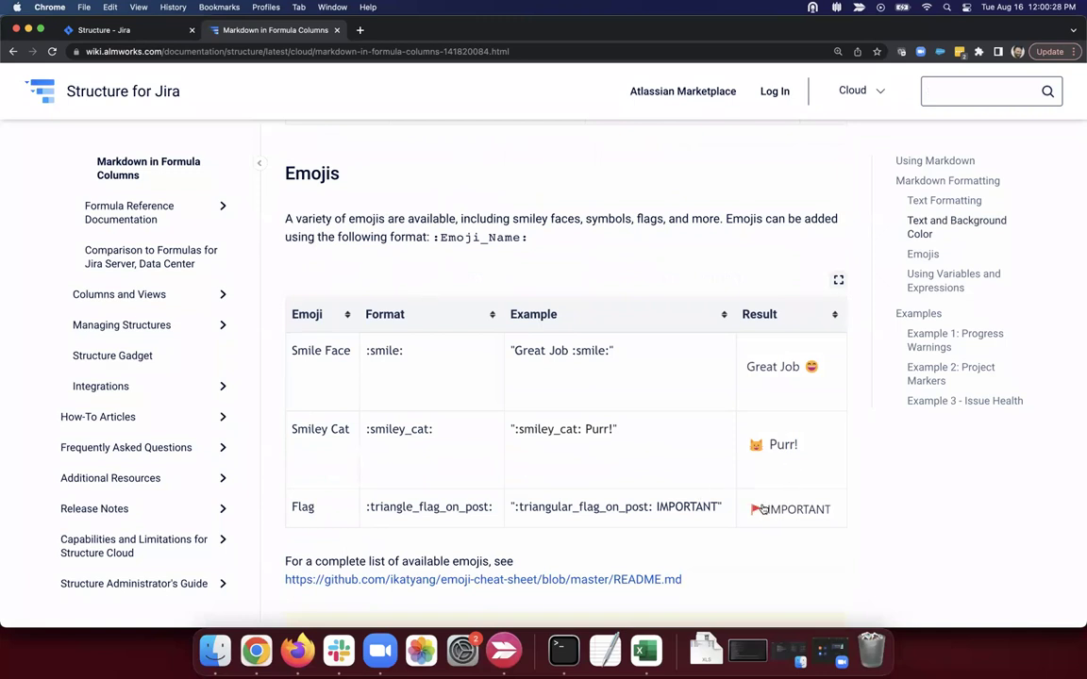
scroll(748, 508, down, 1)
scroll(748, 509, down, 4)
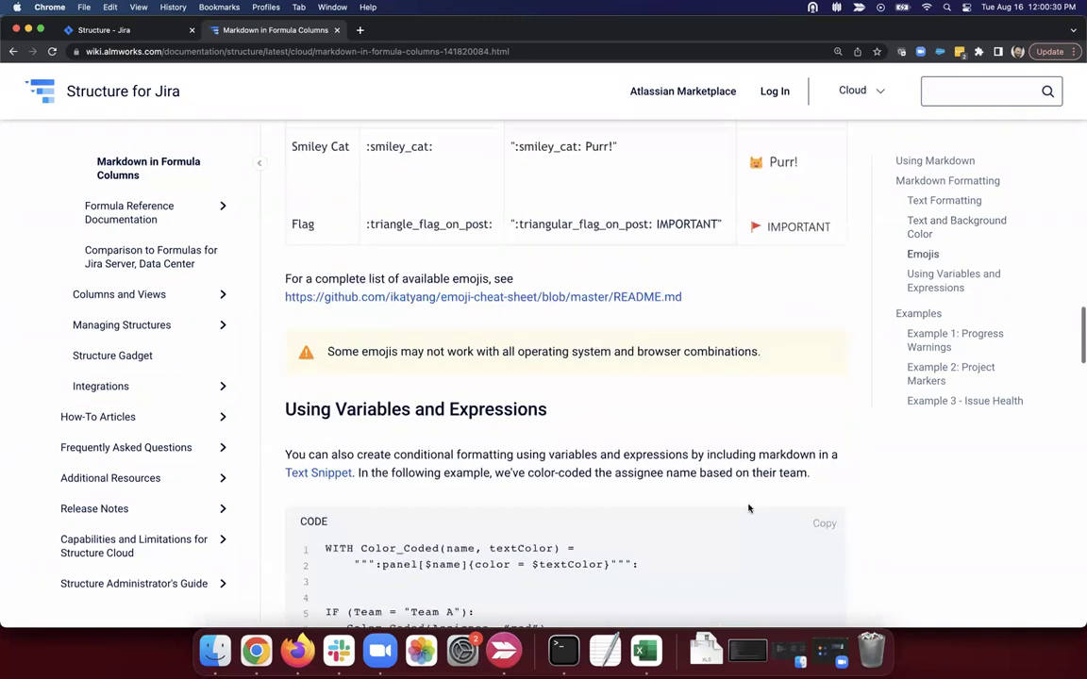
Copy the due date IF statement code from Example 1: Progress Warnings.
scroll(729, 520, down, 5)
scroll(729, 520, down, 4)
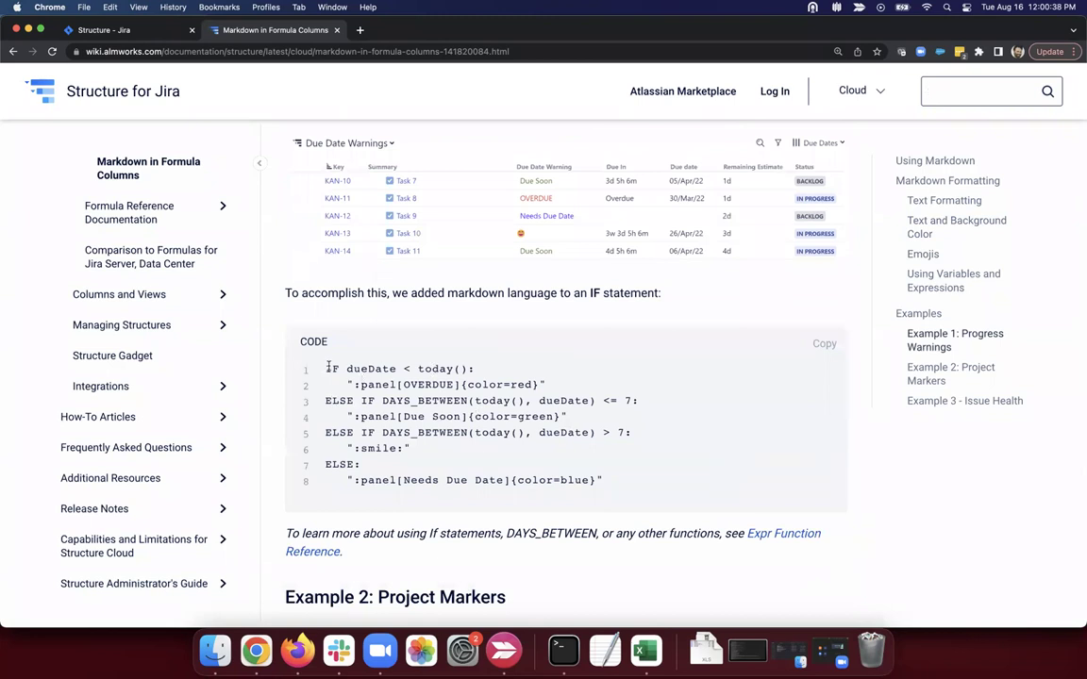
drag(327, 368, 603, 482)
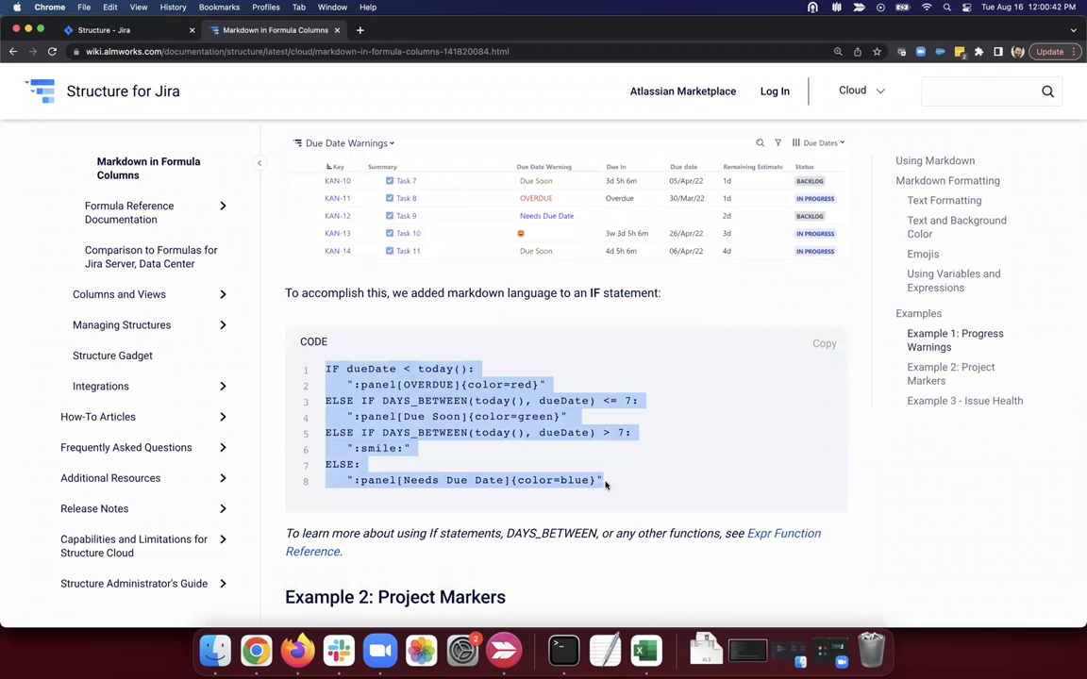
Return to the "upside down" structure and add a Formula column containing the copied due date warning code.
key(ctrl+shift+Tab)
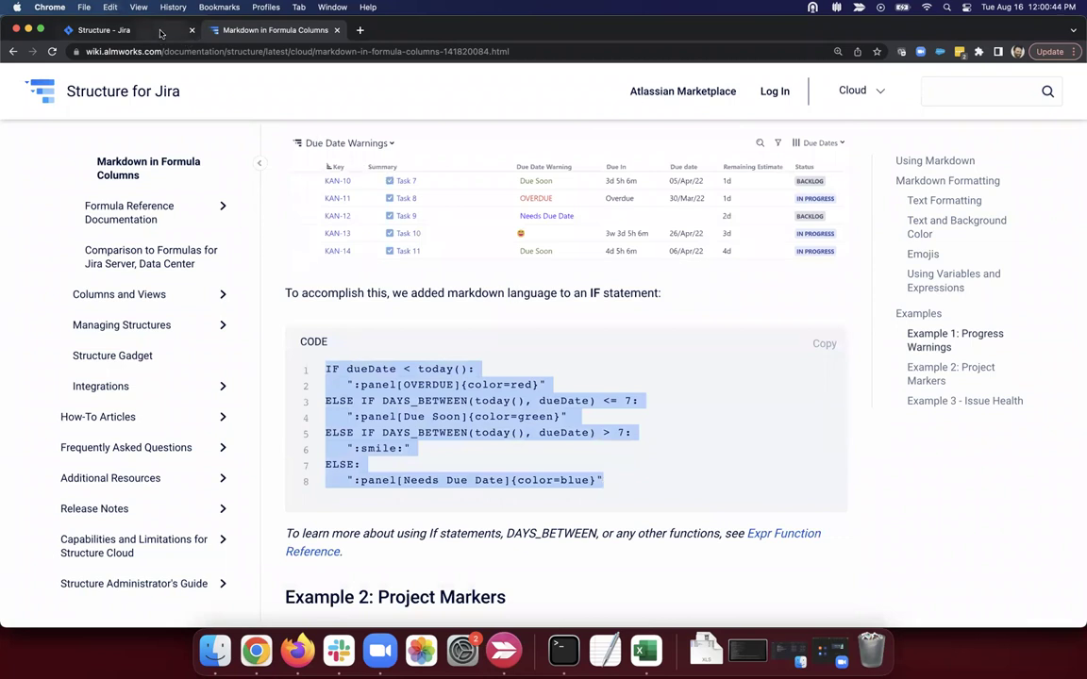
click(1077, 189)
text(form)
click(946, 281)
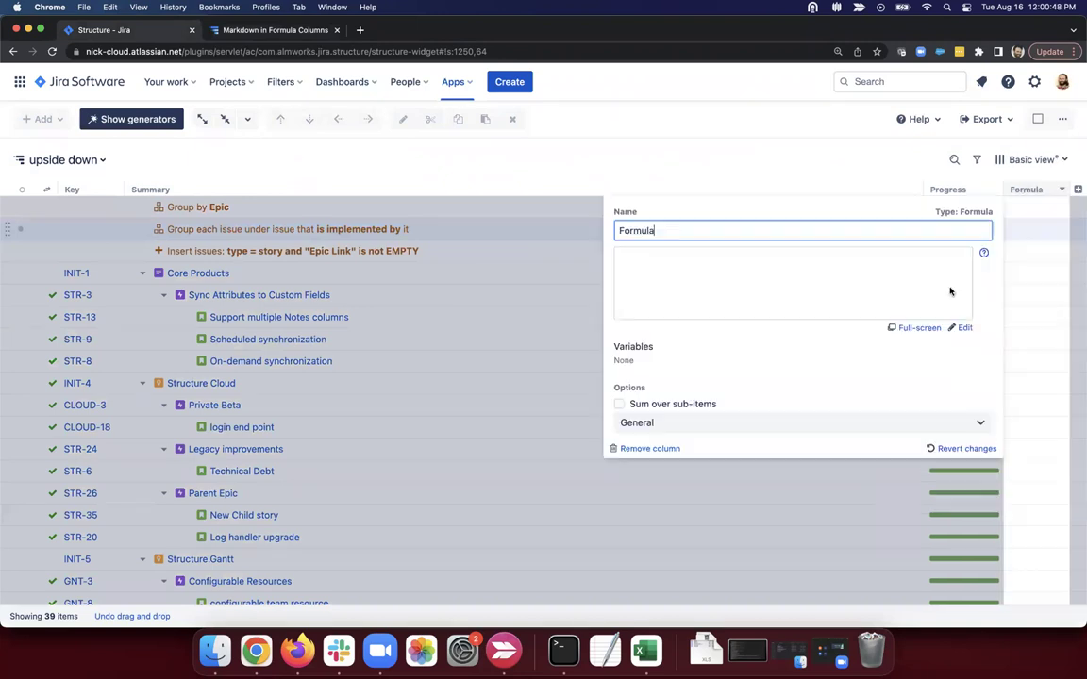
click(857, 275)
key(super+v)
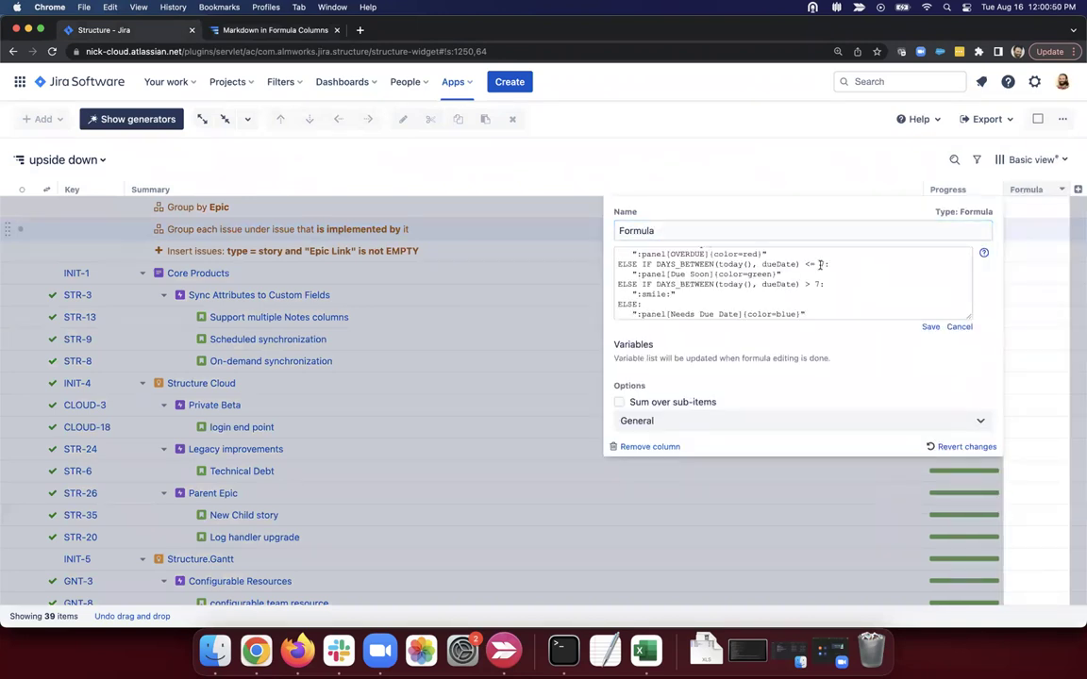
scroll(820, 265, up, 2)
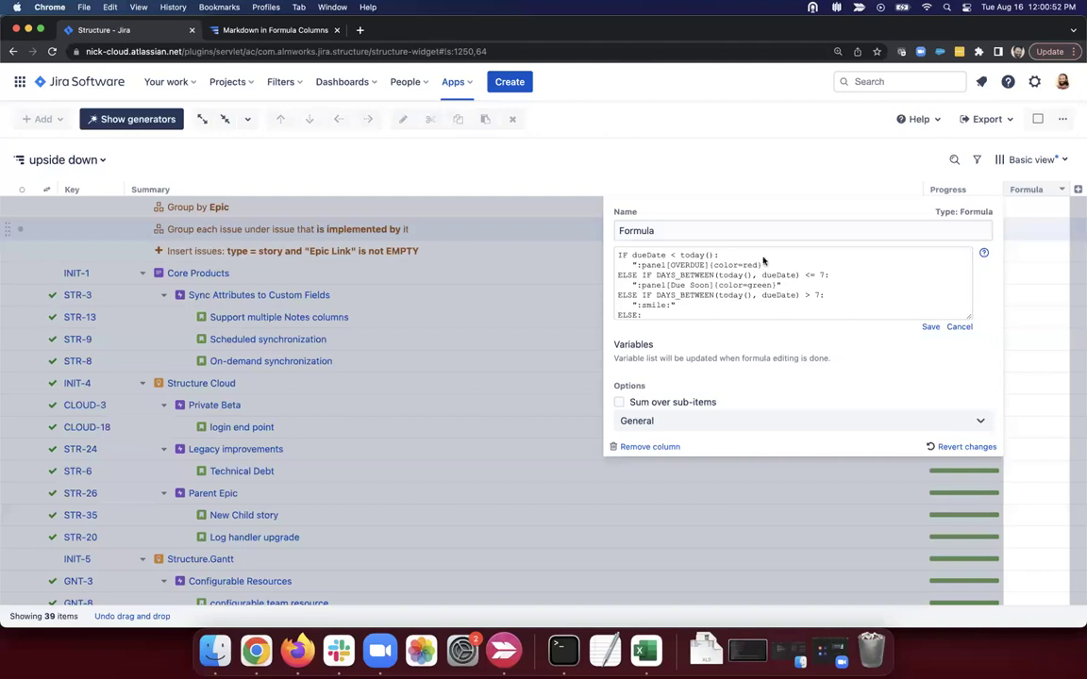
click(689, 421)
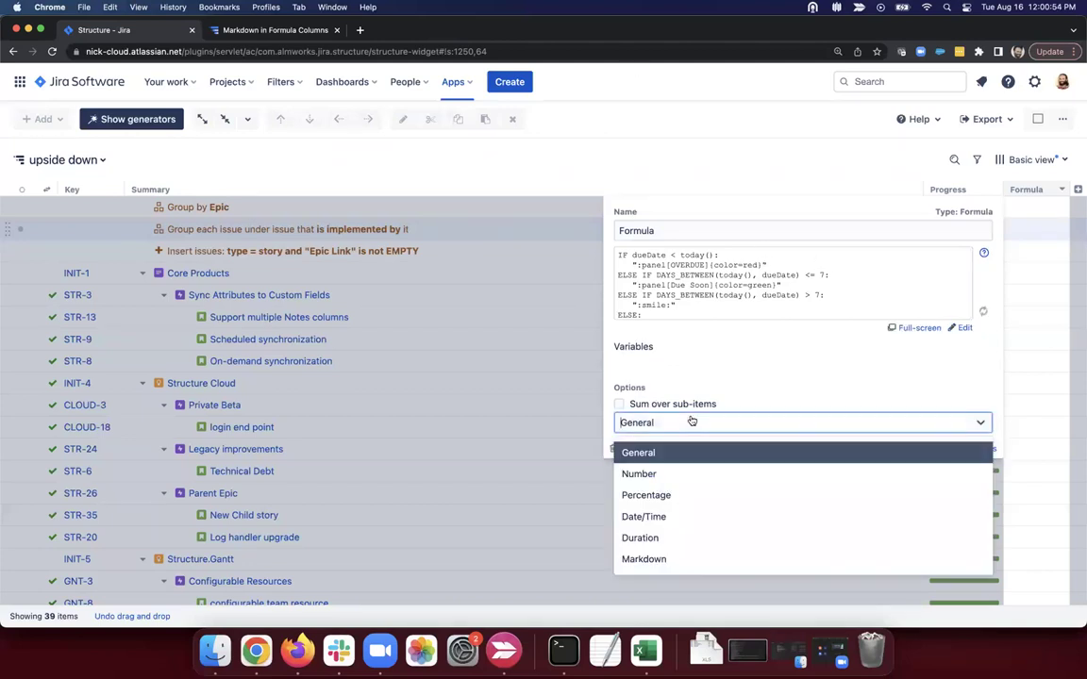
key(Escape)
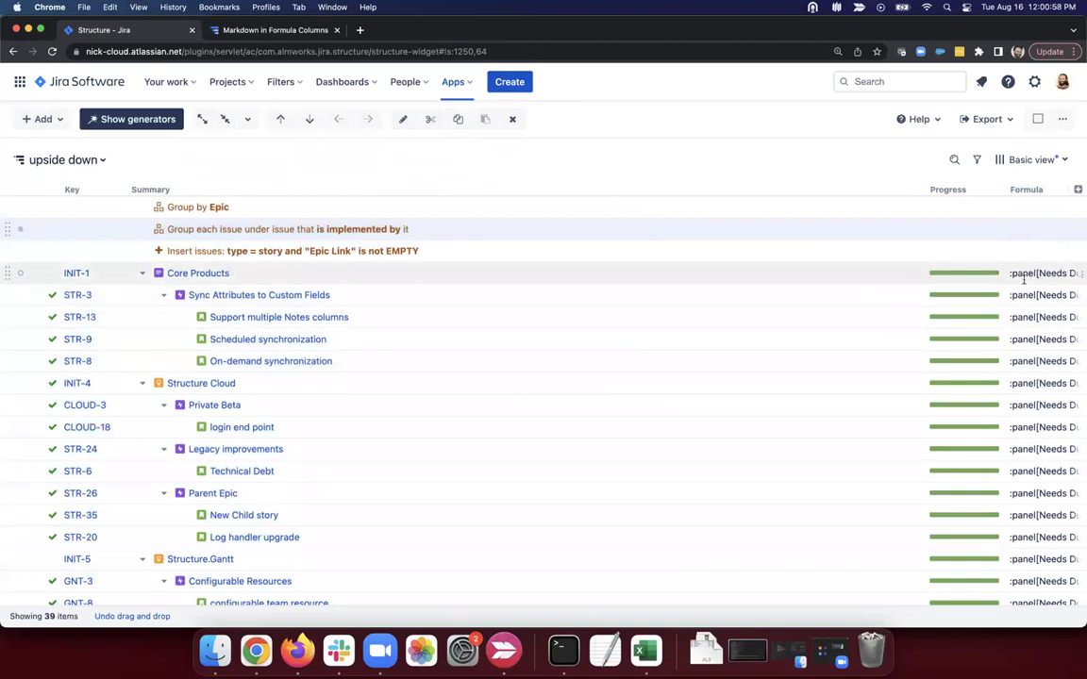
Set the Formula column's display format to Markdown.
click(1058, 190)
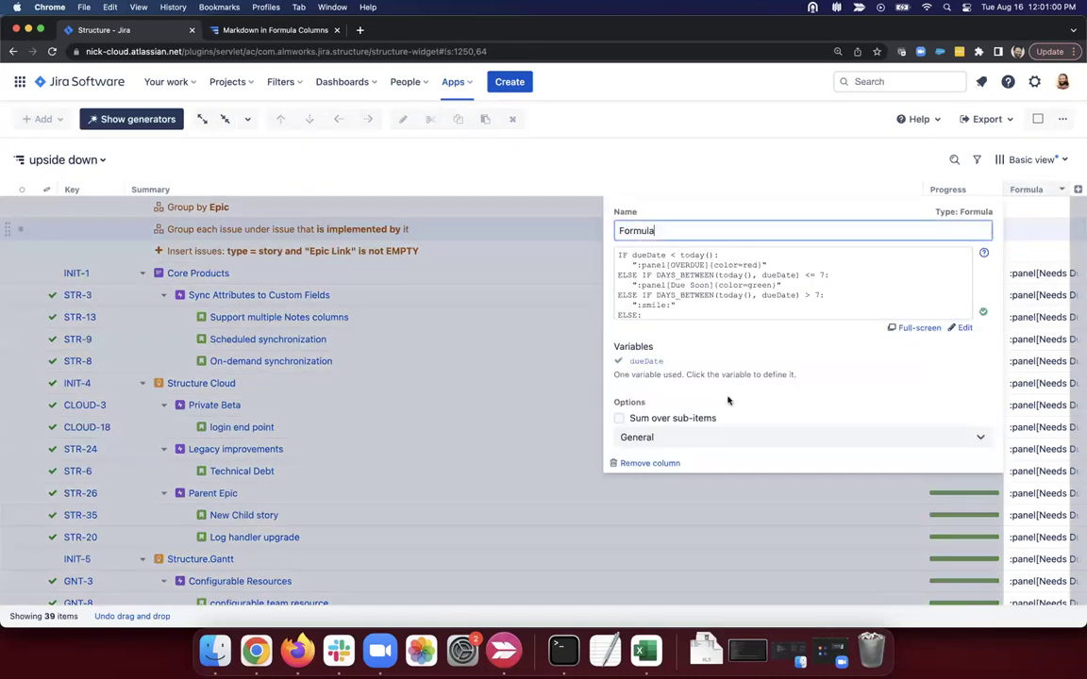
click(701, 438)
click(667, 575)
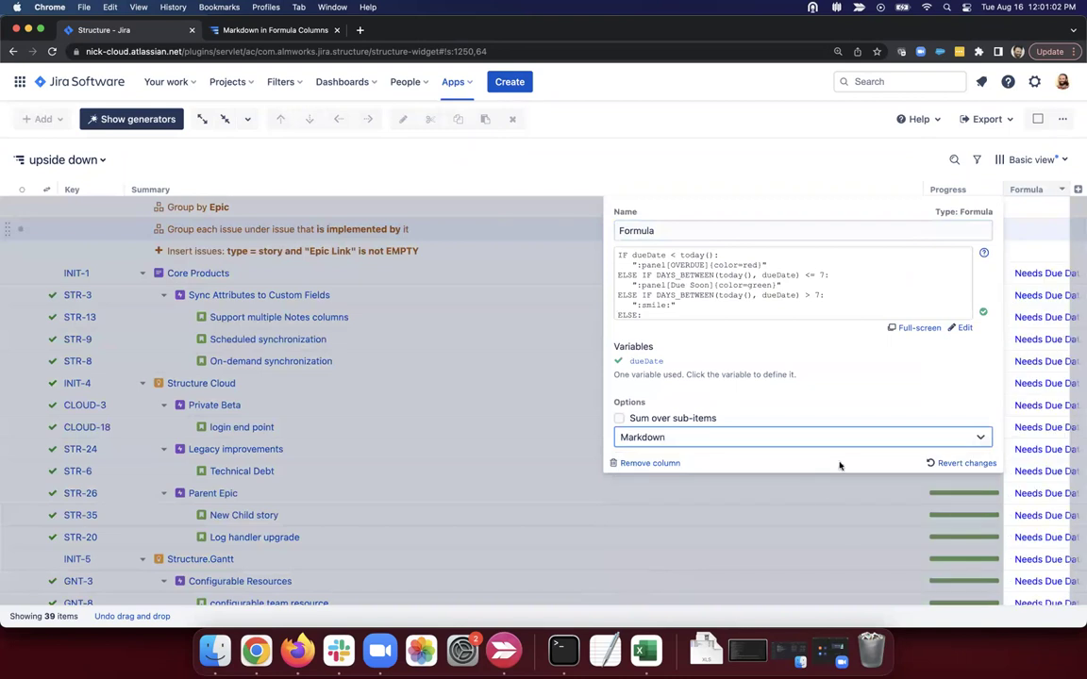
key(Escape)
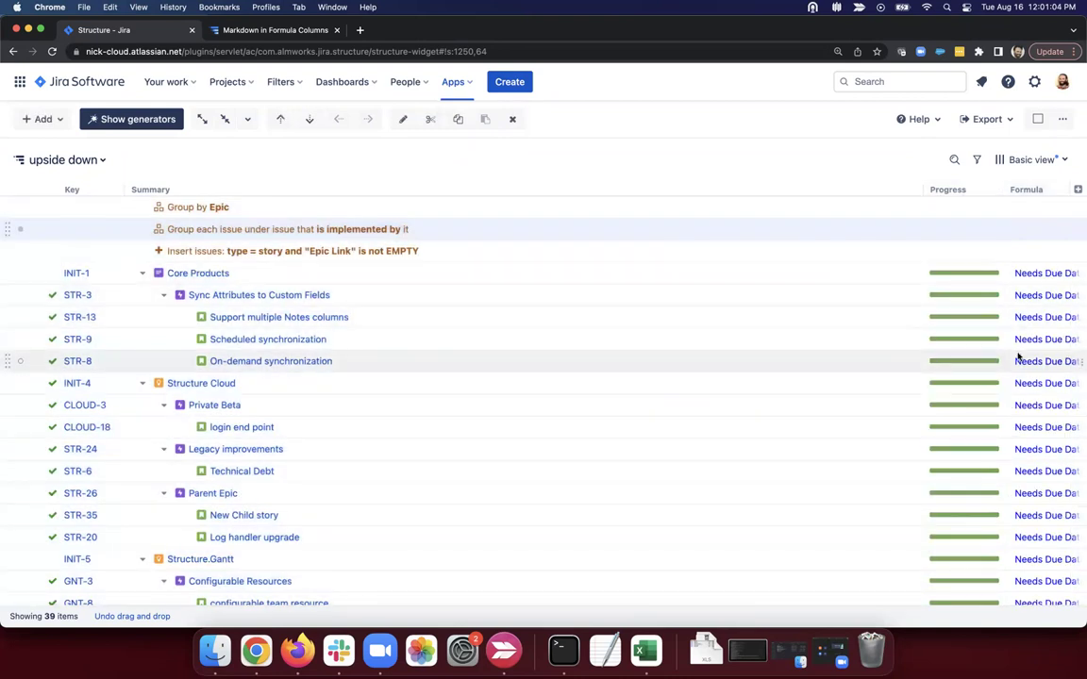
Examine the Formula column's due date warnings for the issues throughout the "upside down" structure.
scroll(1018, 357, down, 5)
scroll(1017, 356, down, 3)
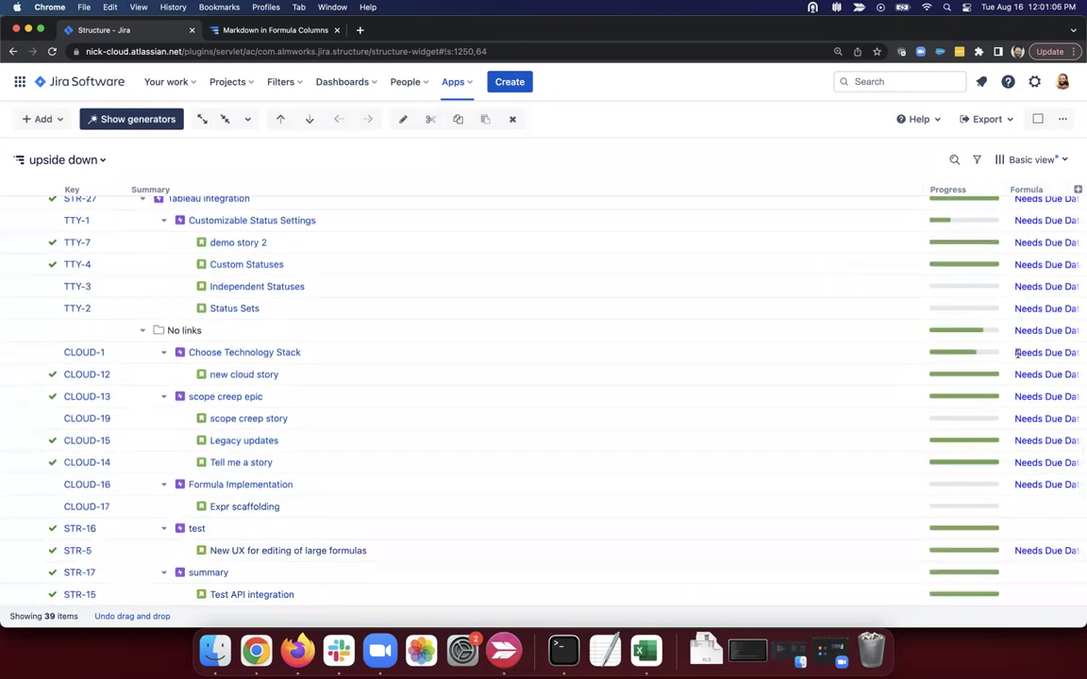
scroll(1001, 430, up, 3)
scroll(1002, 430, up, 3)
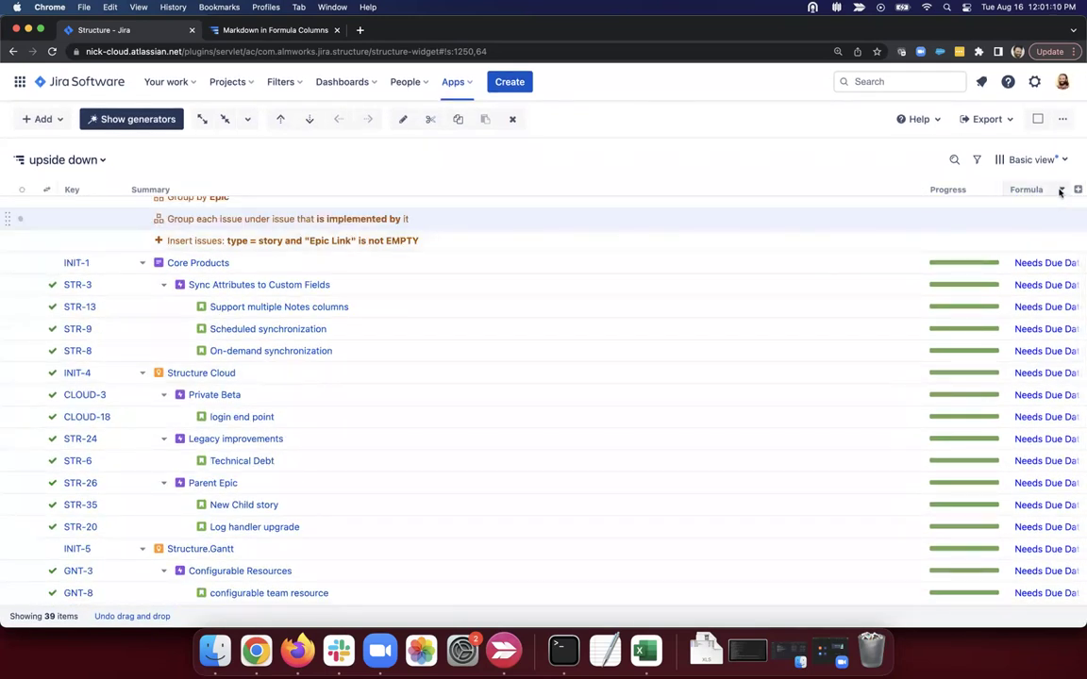
Review the Formula column's code for the OVERDUE, Due Soon, smile and Needs Due Date cases, leaving the formula unedited.
click(1028, 189)
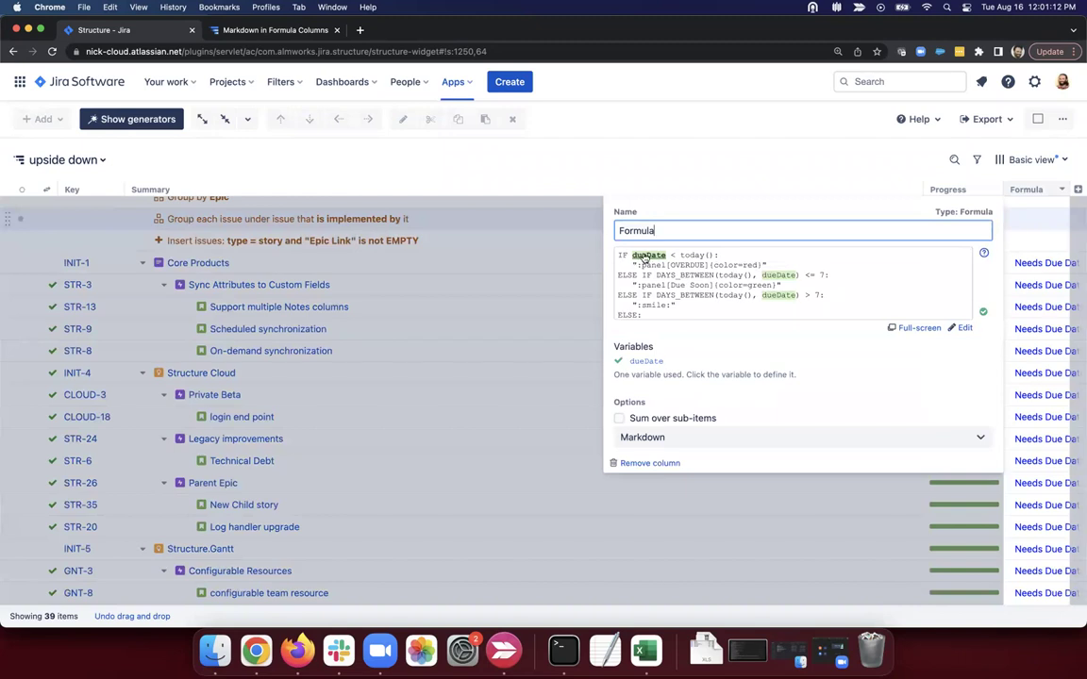
drag(633, 263, 767, 265)
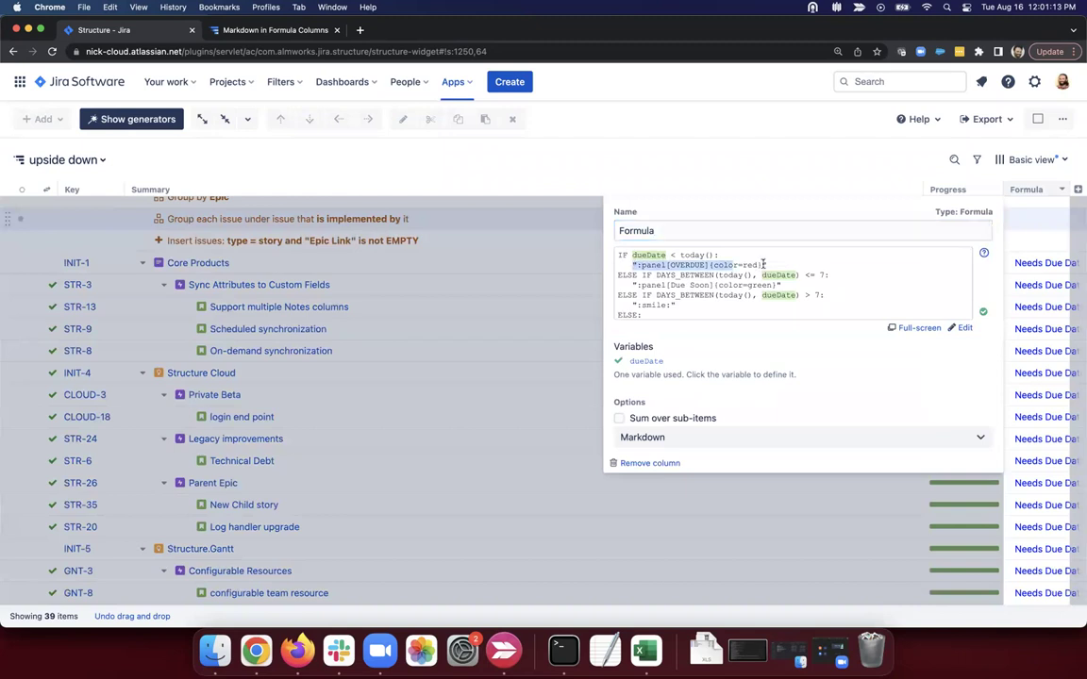
mouse_move(642, 274)
mouse_down()
mouse_move(813, 281)
mouse_move(644, 276)
mouse_up()
click(644, 276)
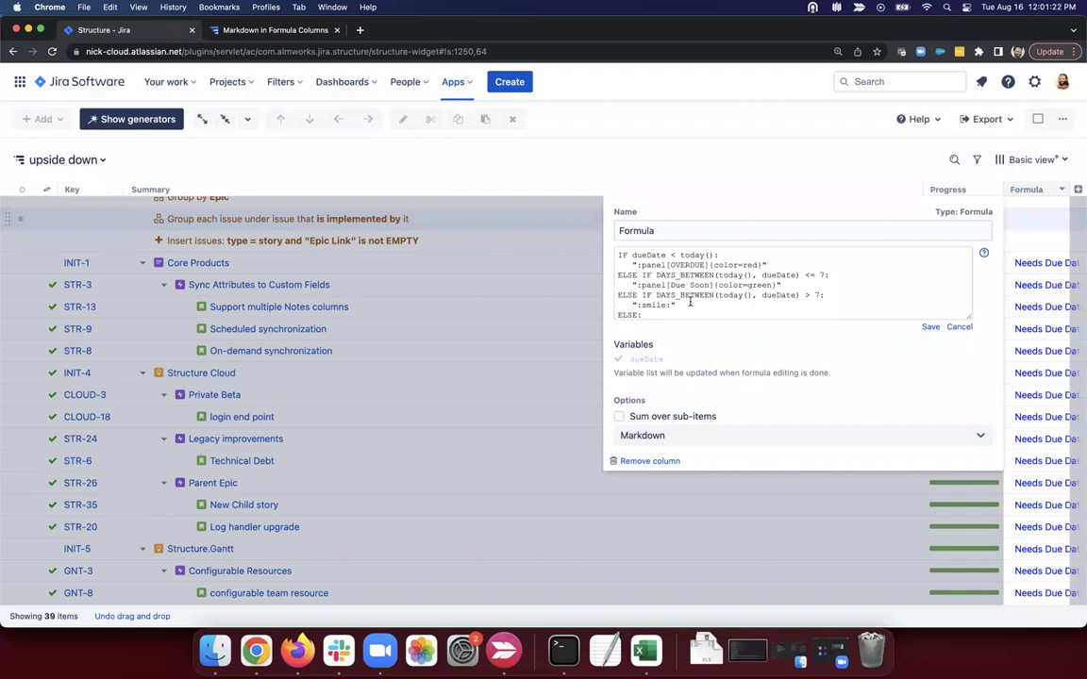
drag(689, 303, 631, 306)
scroll(651, 298, down, 1)
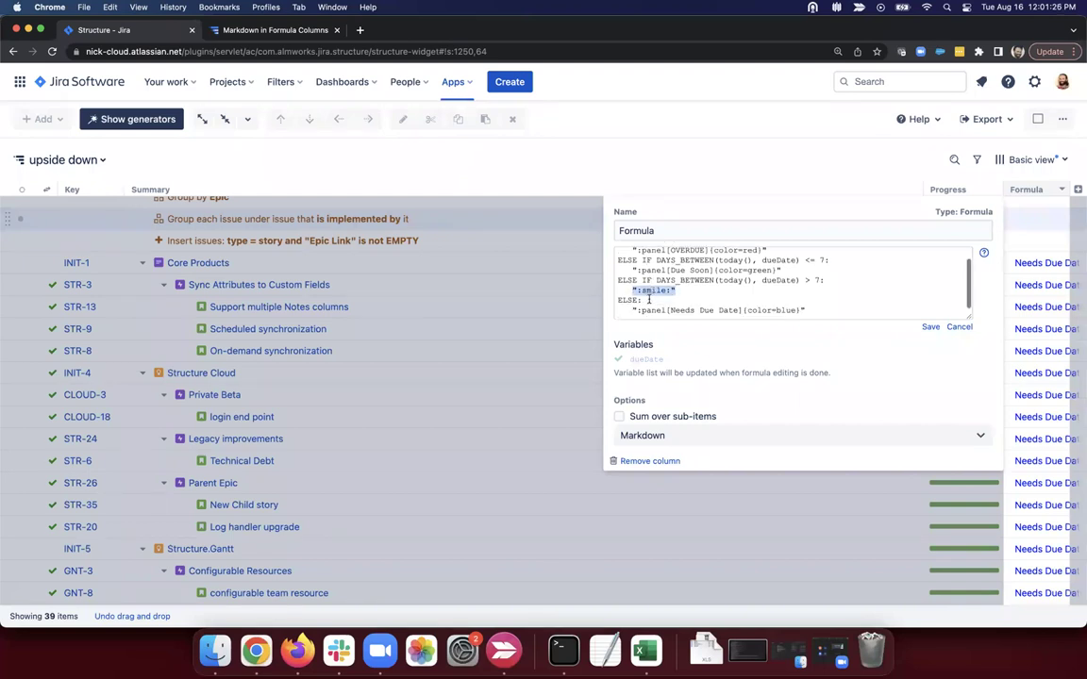
drag(637, 310, 812, 313)
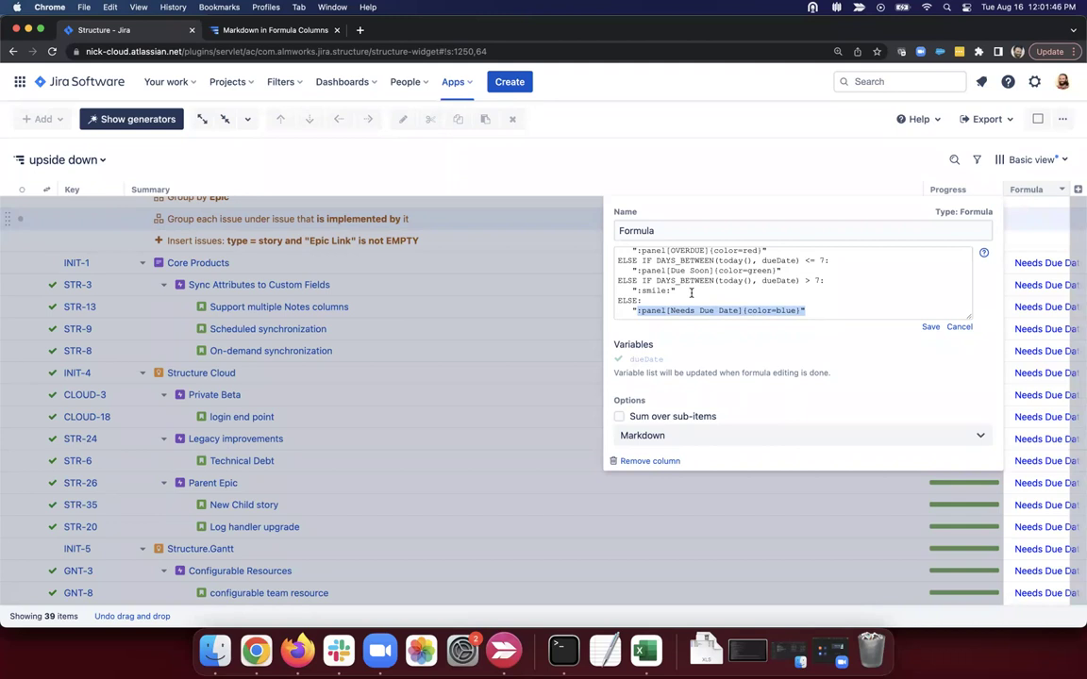
click(739, 186)
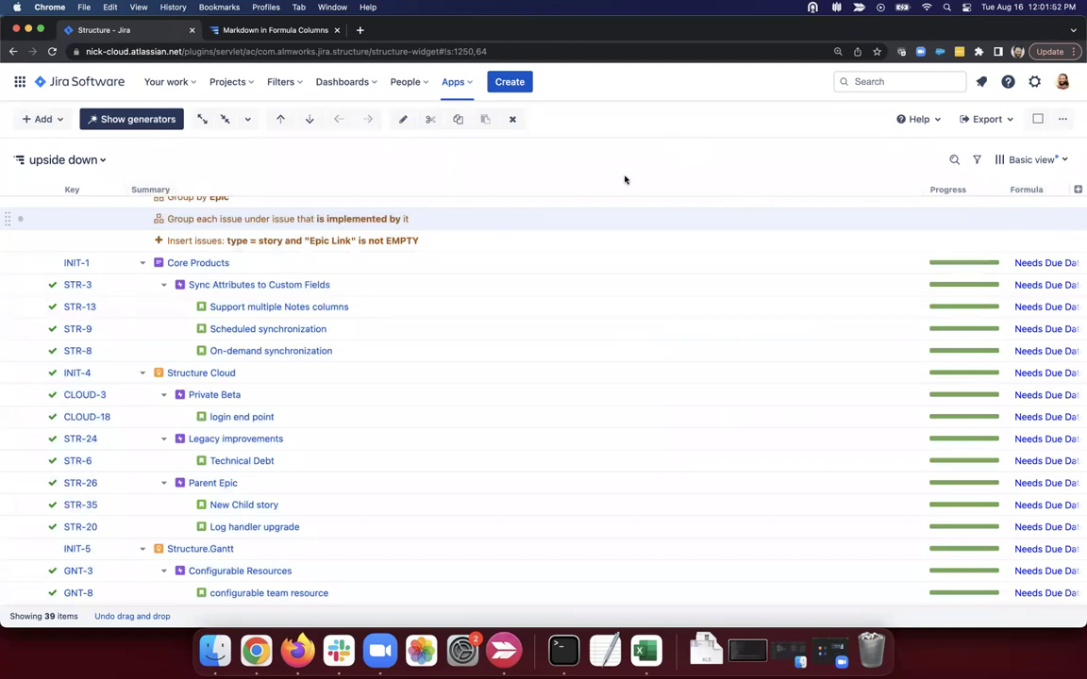
key(ctrl+Right)
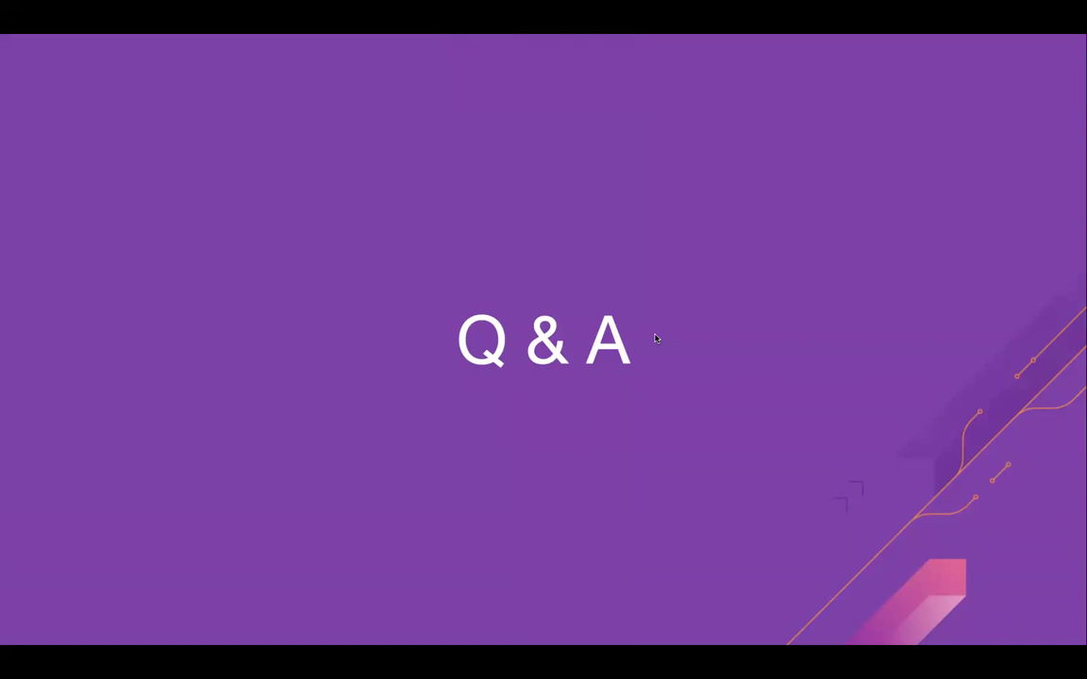
key(Right)
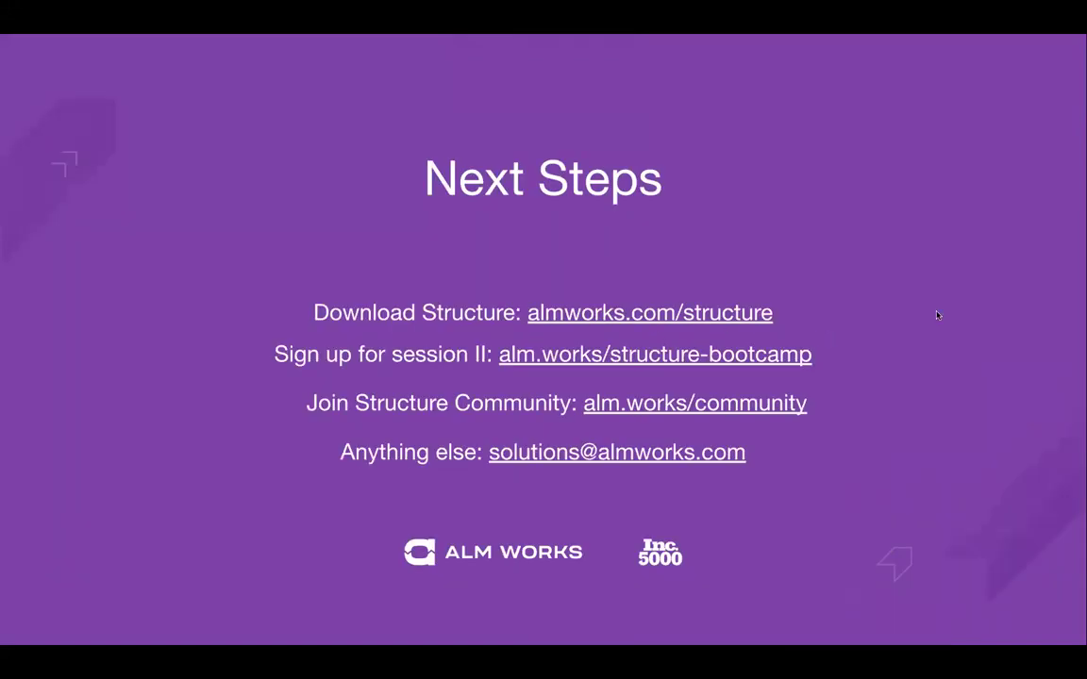